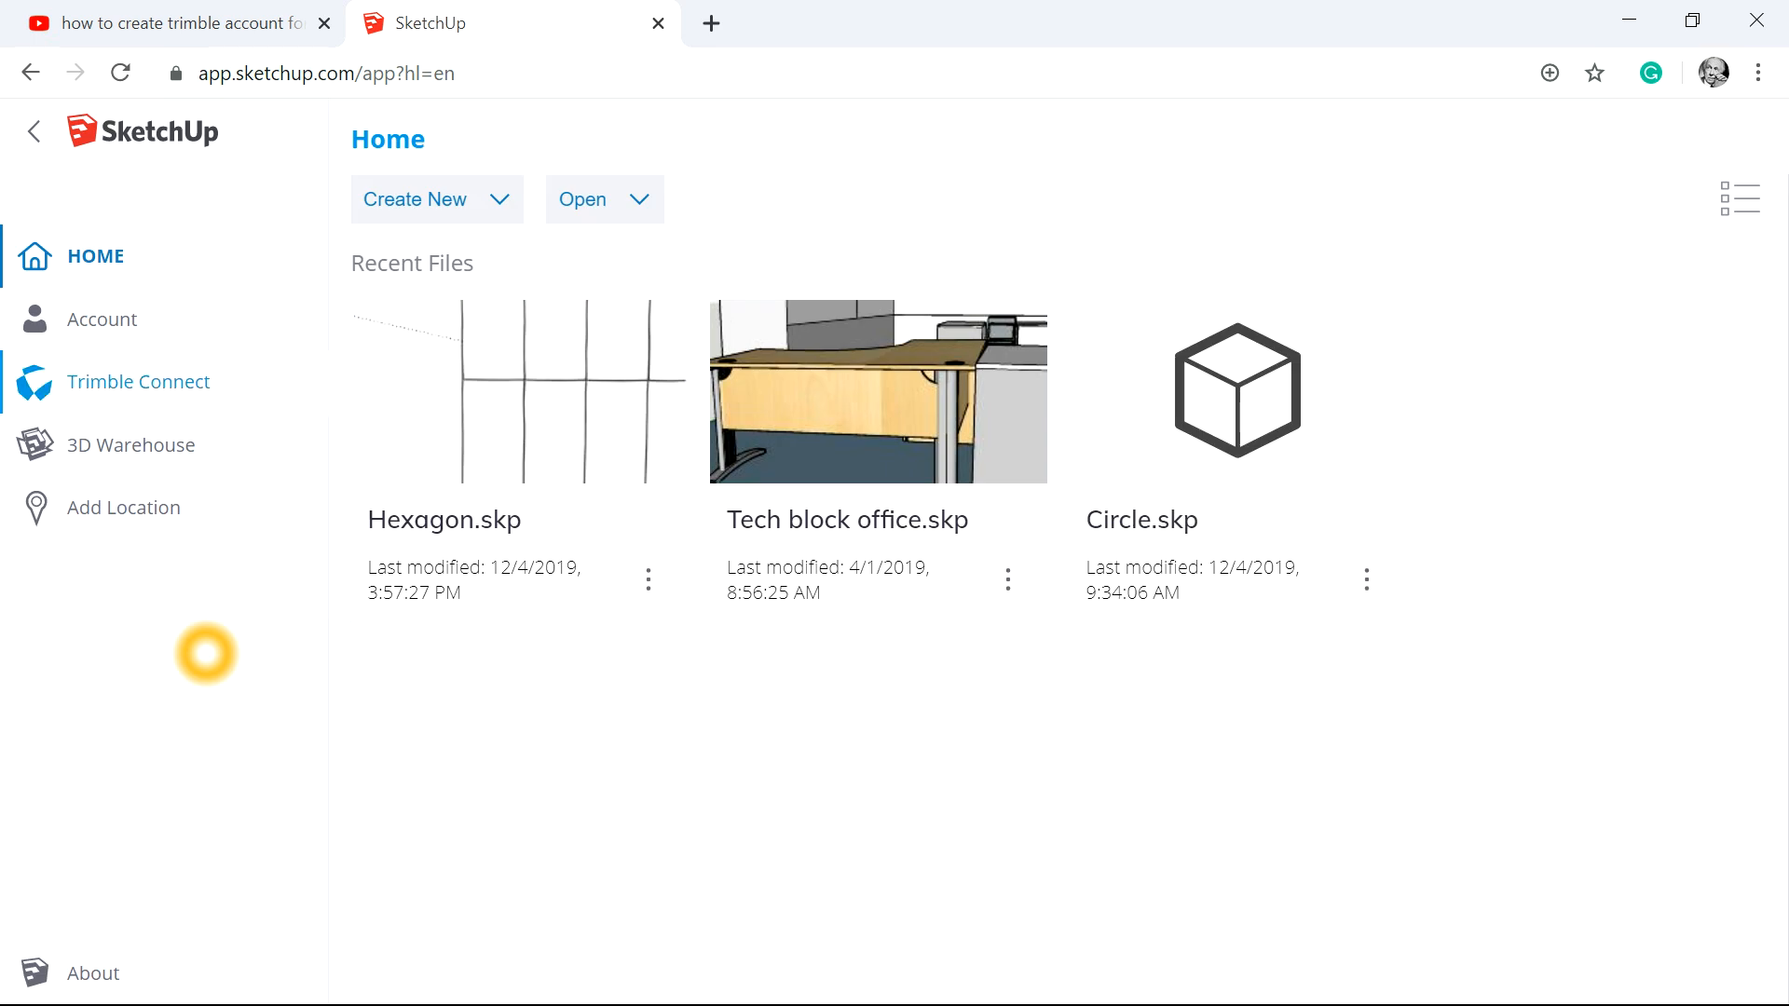
Create a new model and erase the default human figure from it.
{"action": "left_click", "coordinate": [480, 201]}
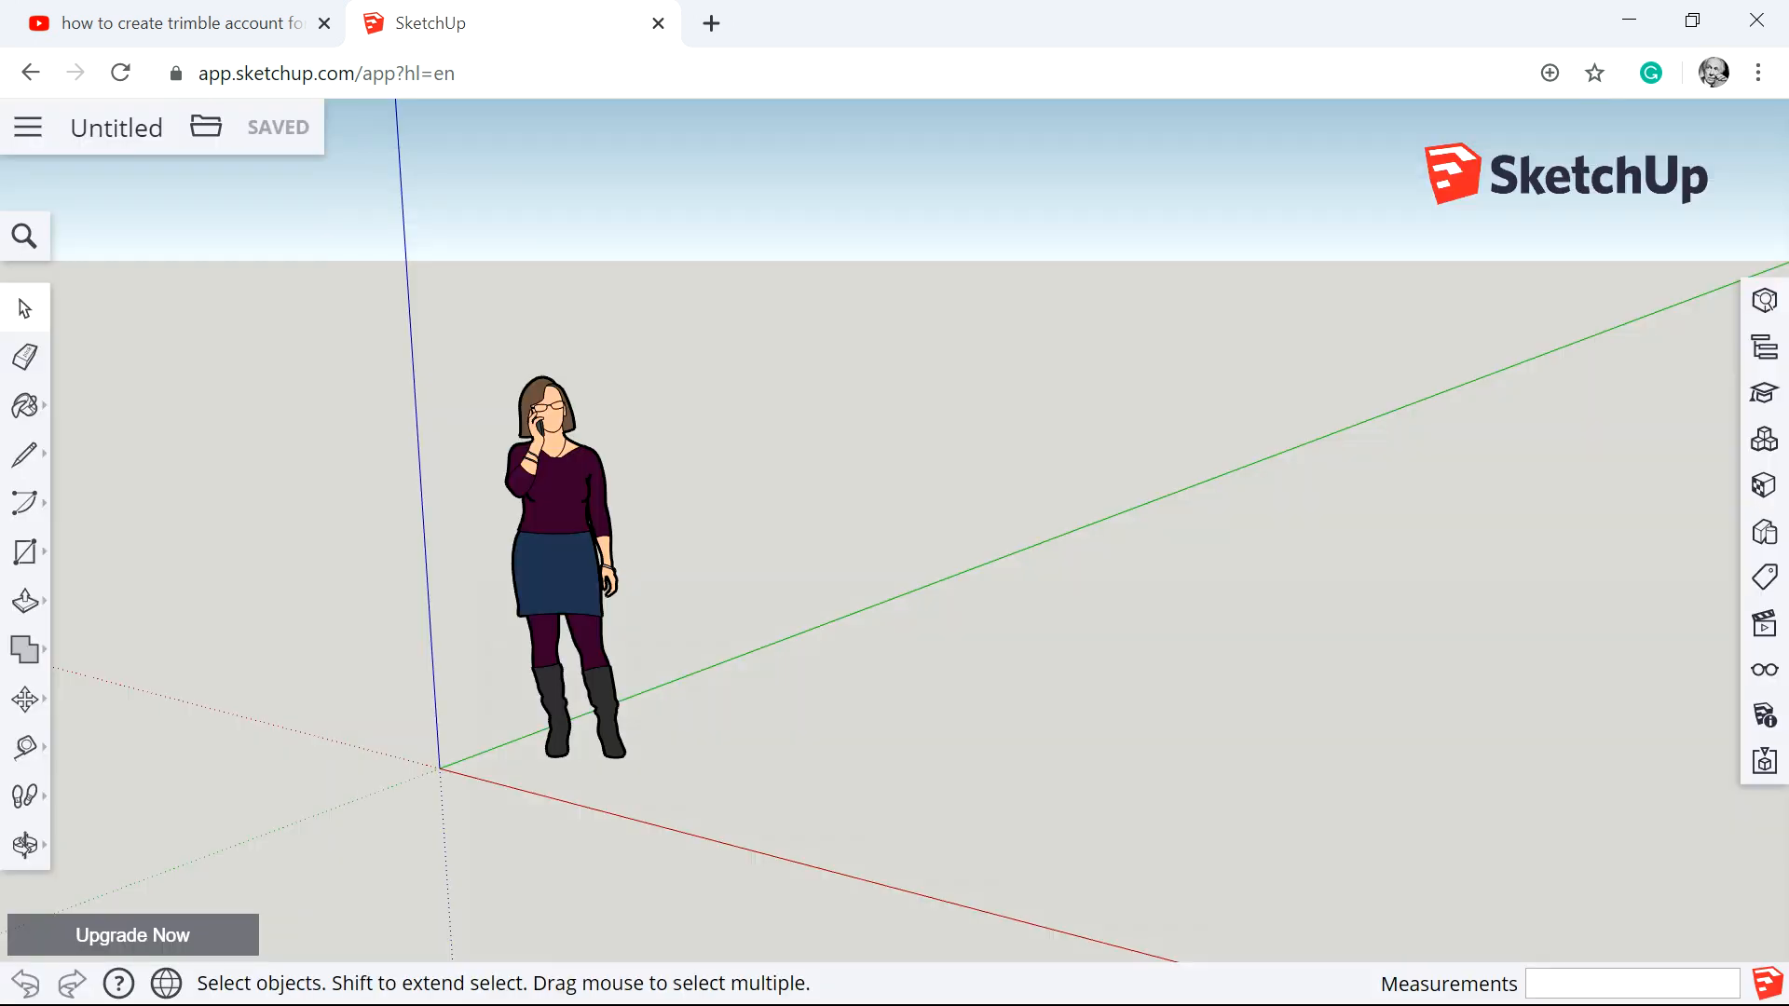
{"action": "right_click", "coordinate": [596, 519]}
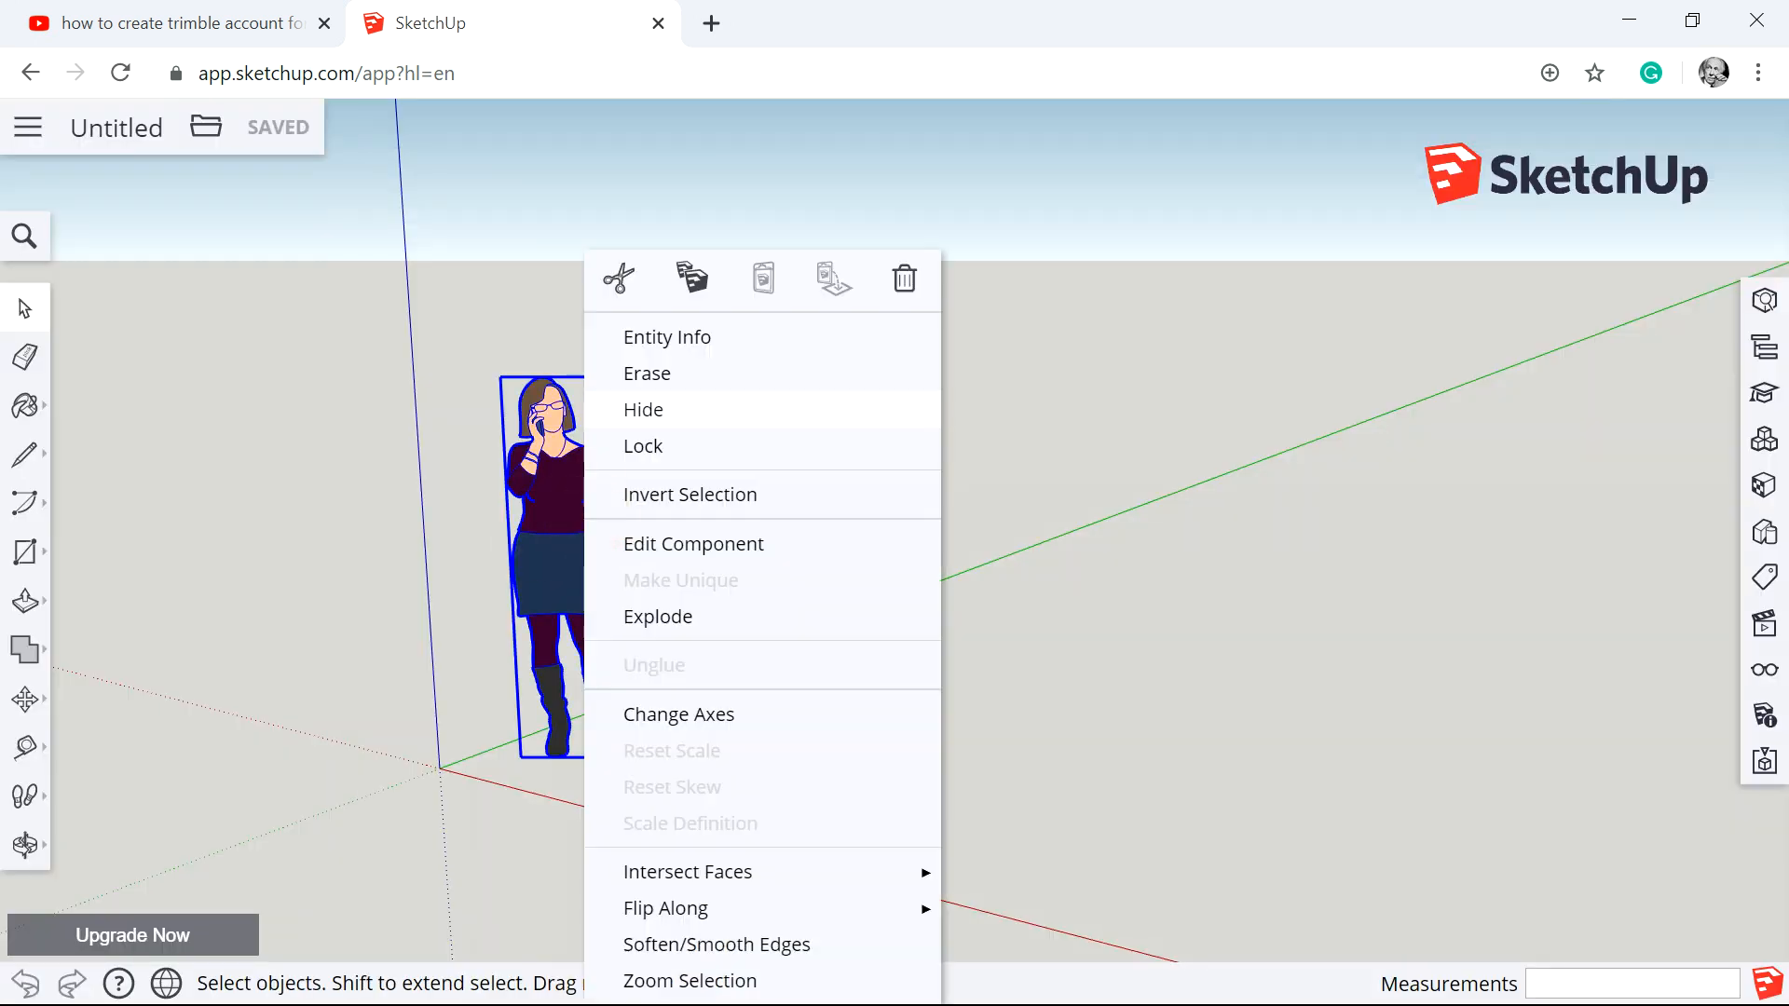
{"action": "left_click", "coordinate": [689, 382]}
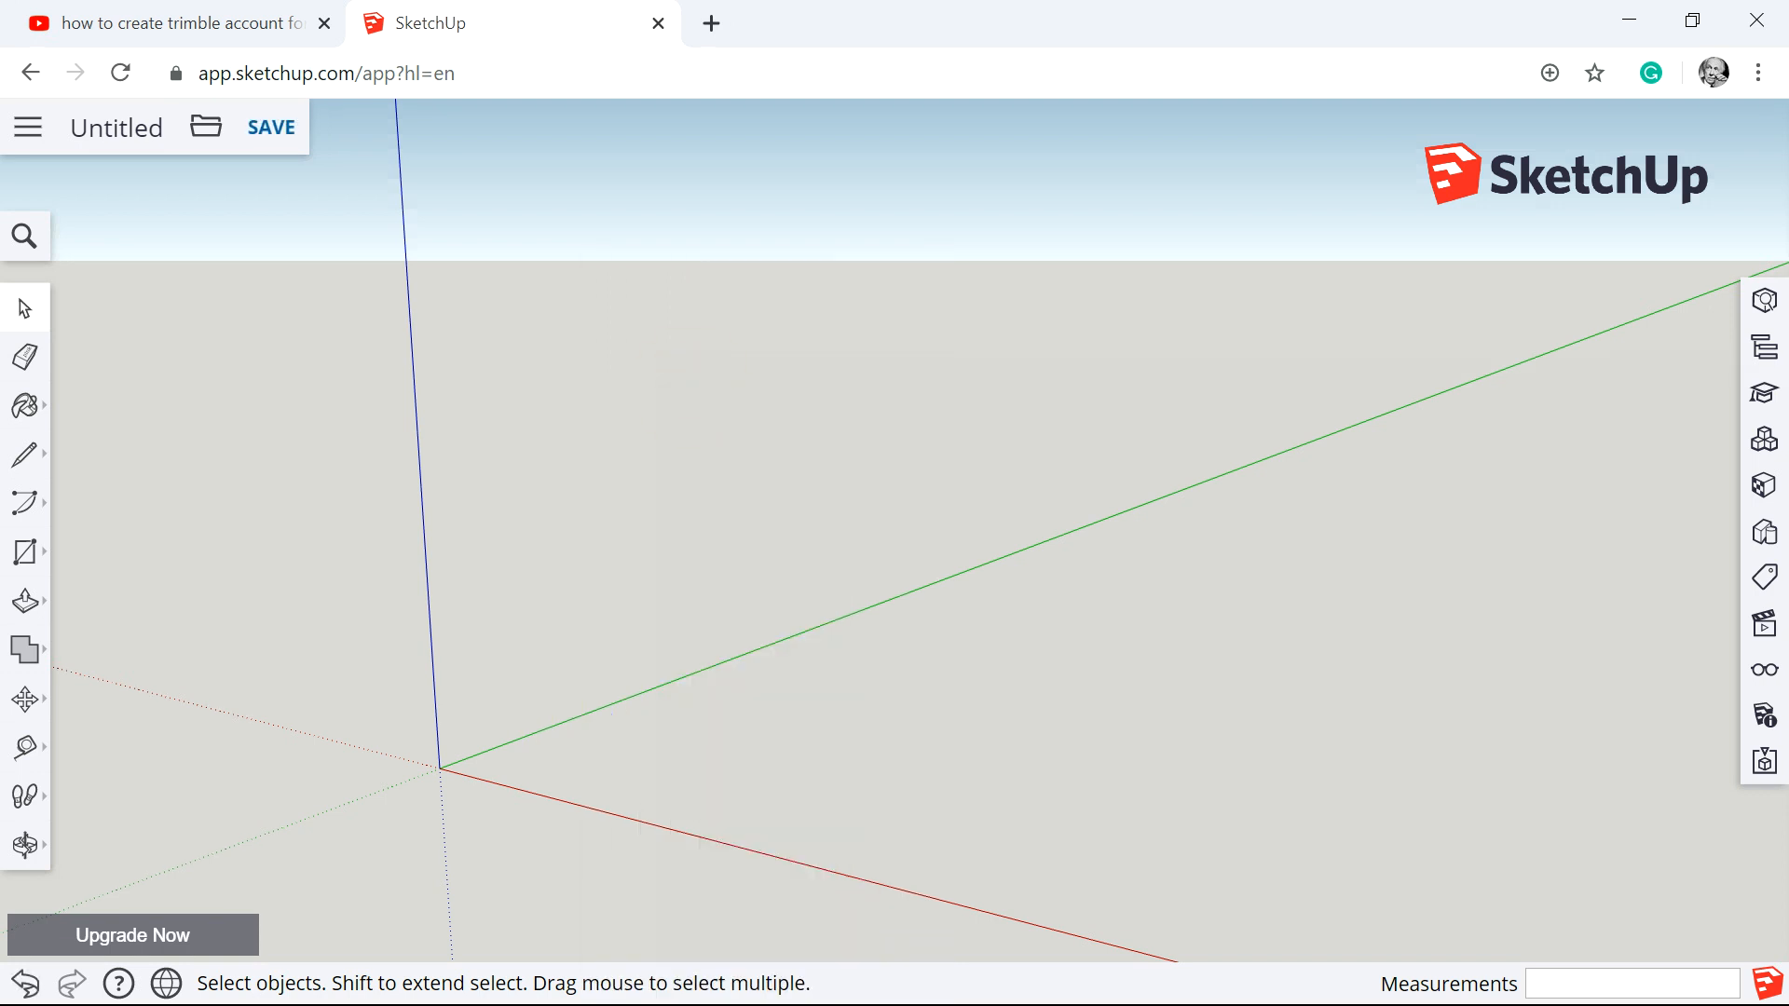
Draw a 2500 × 10000 mm rectangle on the ground from the origin, with its long side along the green axis.
{"action": "left_click", "coordinate": [22, 601]}
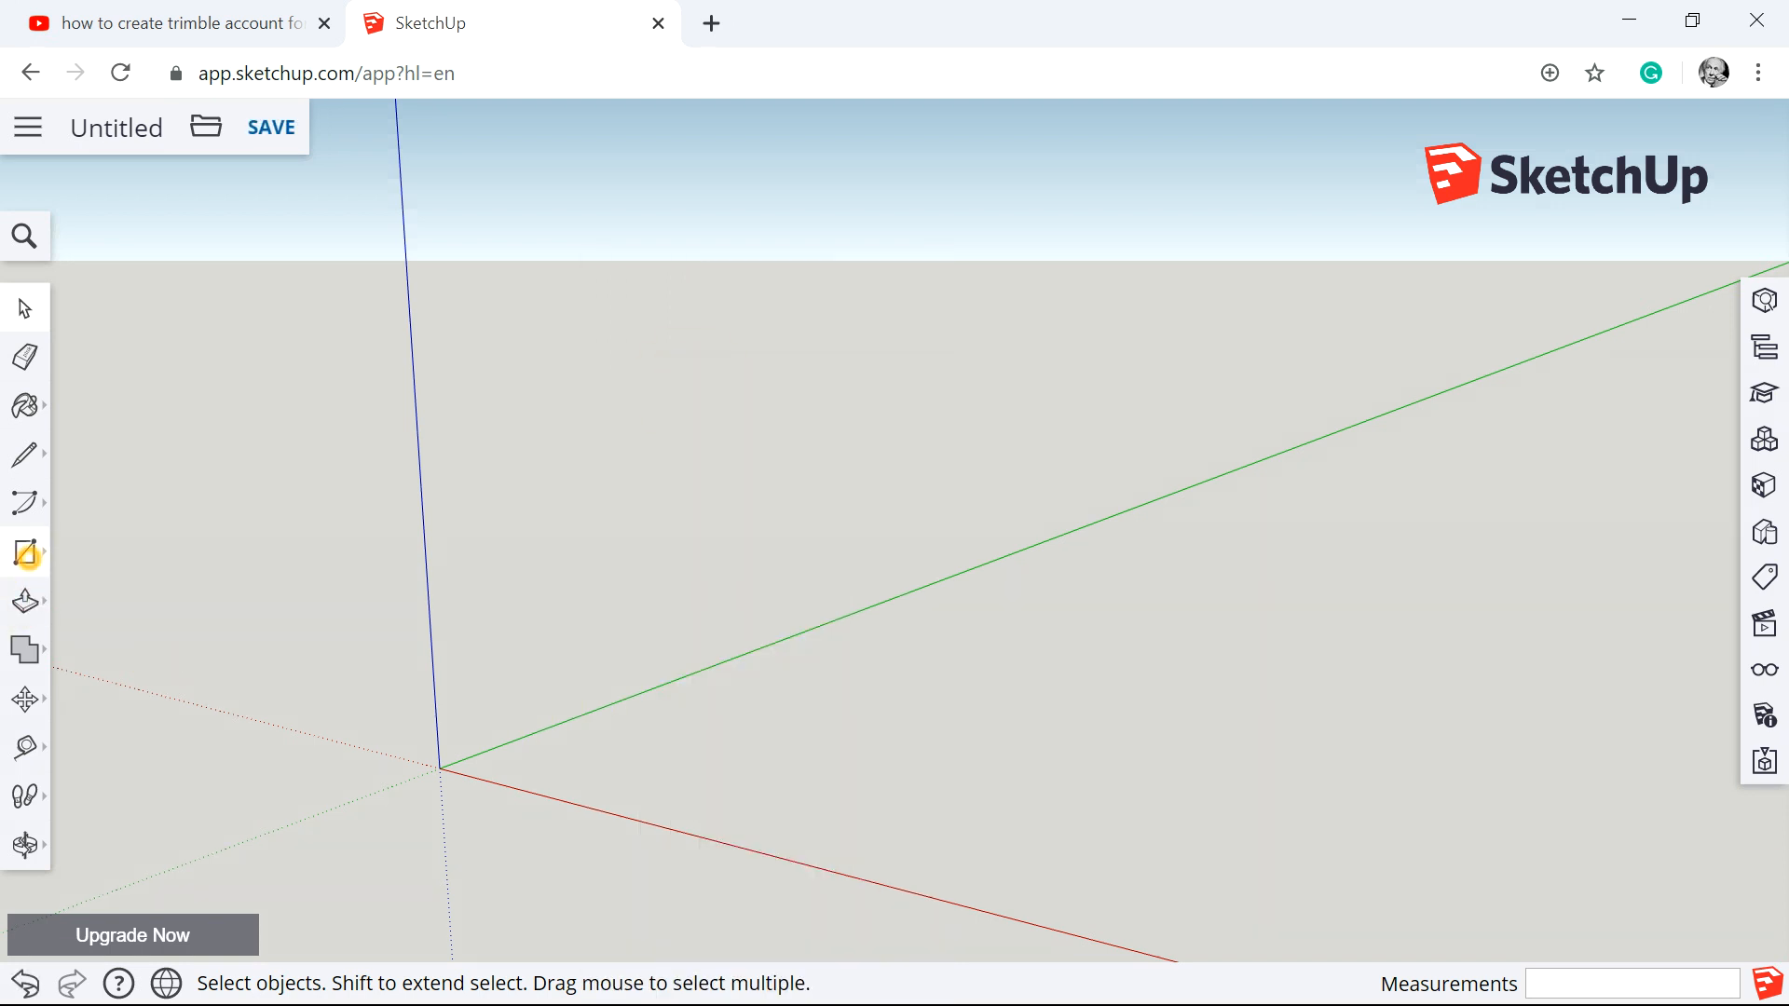
{"action": "left_click", "coordinate": [25, 552]}
{"action": "left_click", "coordinate": [439, 768]}
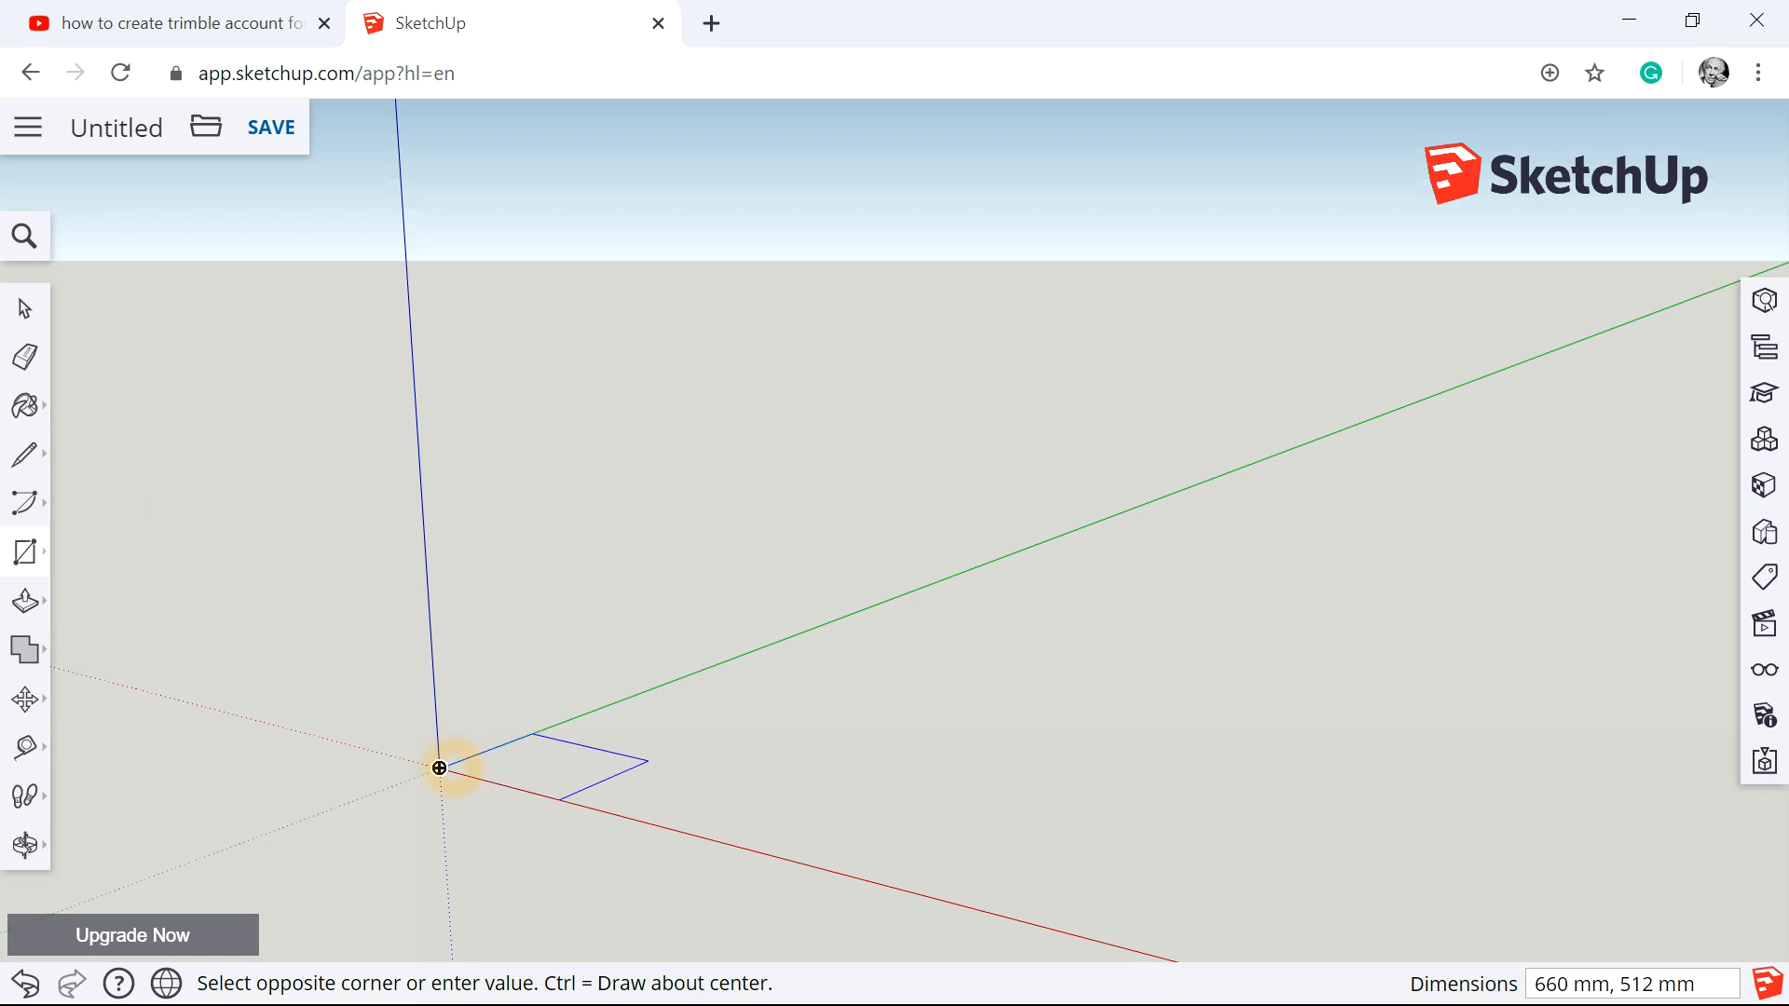
{"action": "left_click", "coordinate": [1118, 617]}
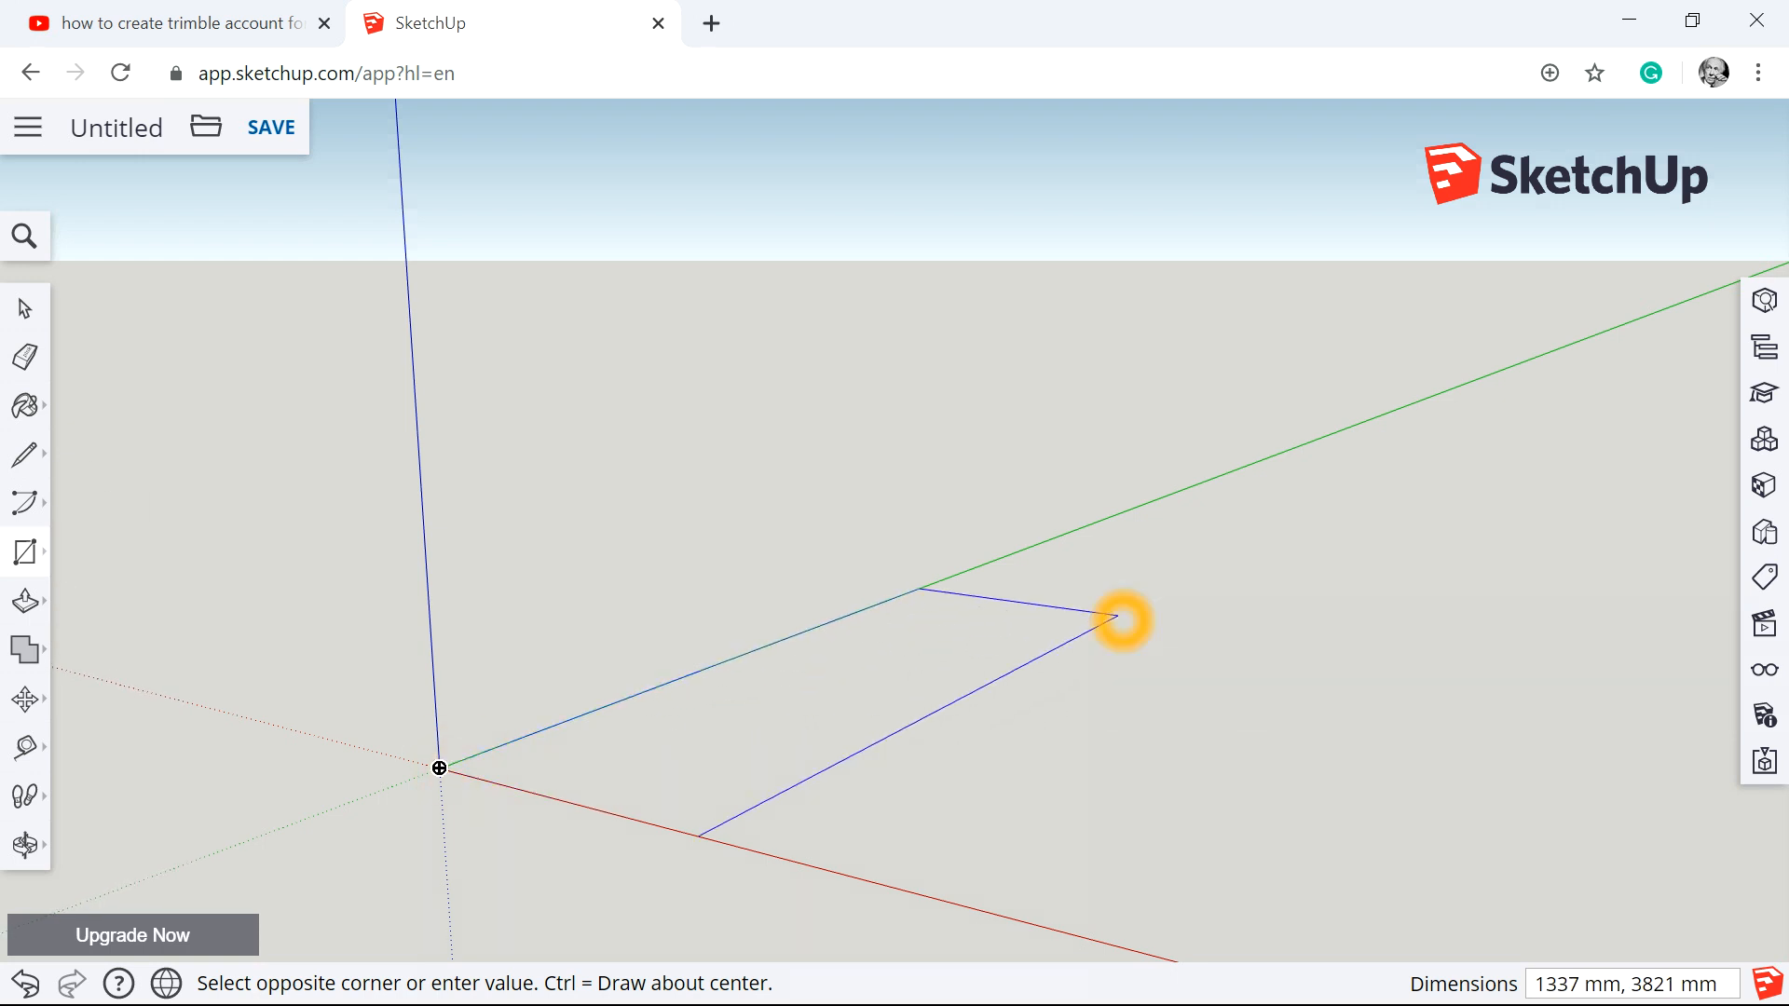
{"action": "type", "text": "2500,10000"}
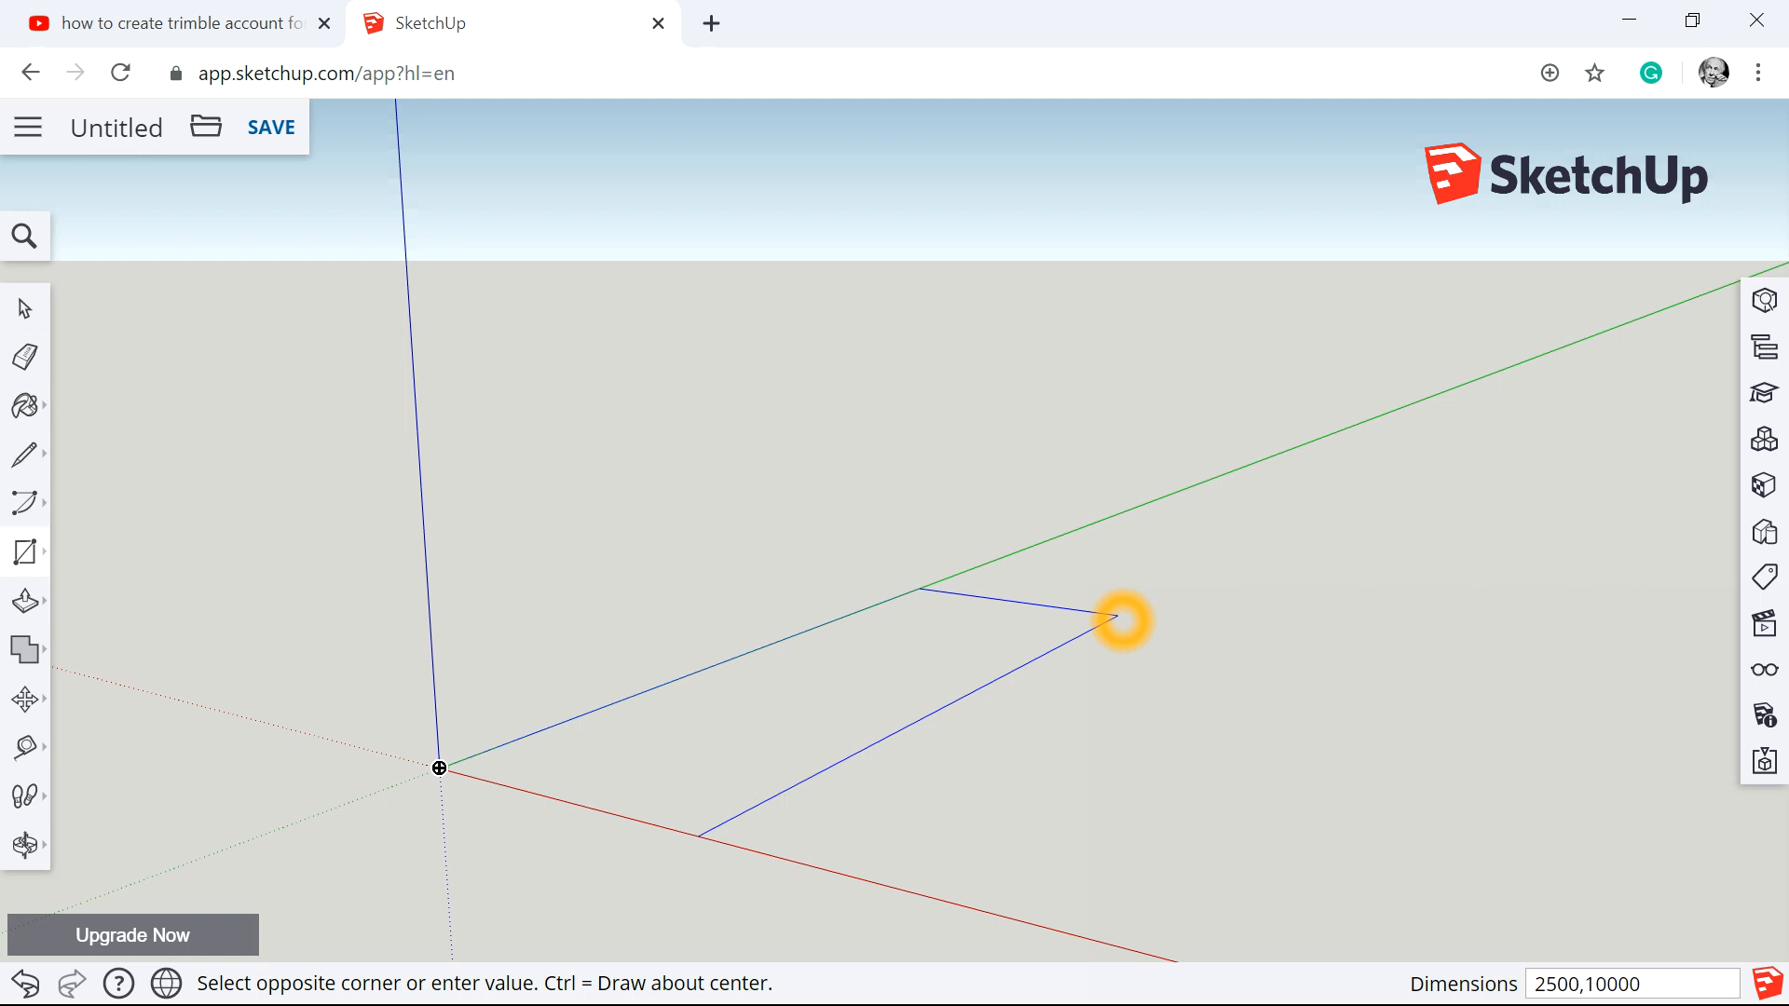
{"action": "key", "text": "Return"}
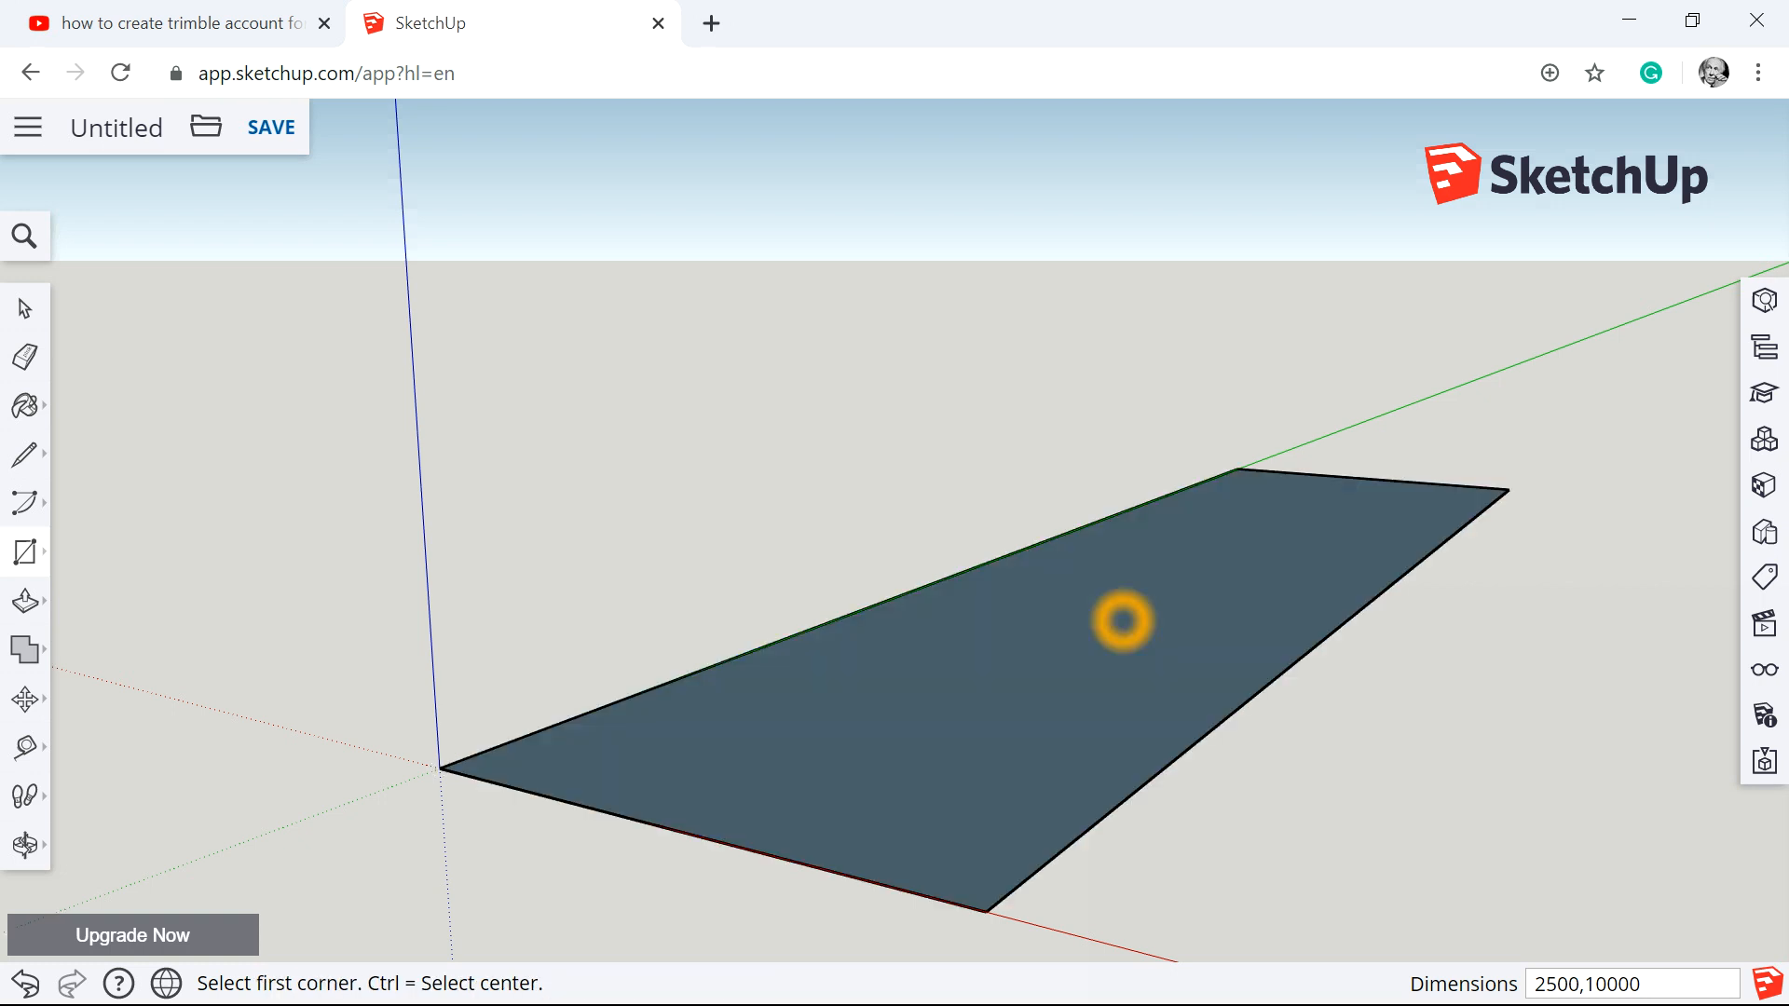
Push/Pull the rectangle's face upward by 100 mm to form a slab.
{"action": "left_click", "coordinate": [25, 602]}
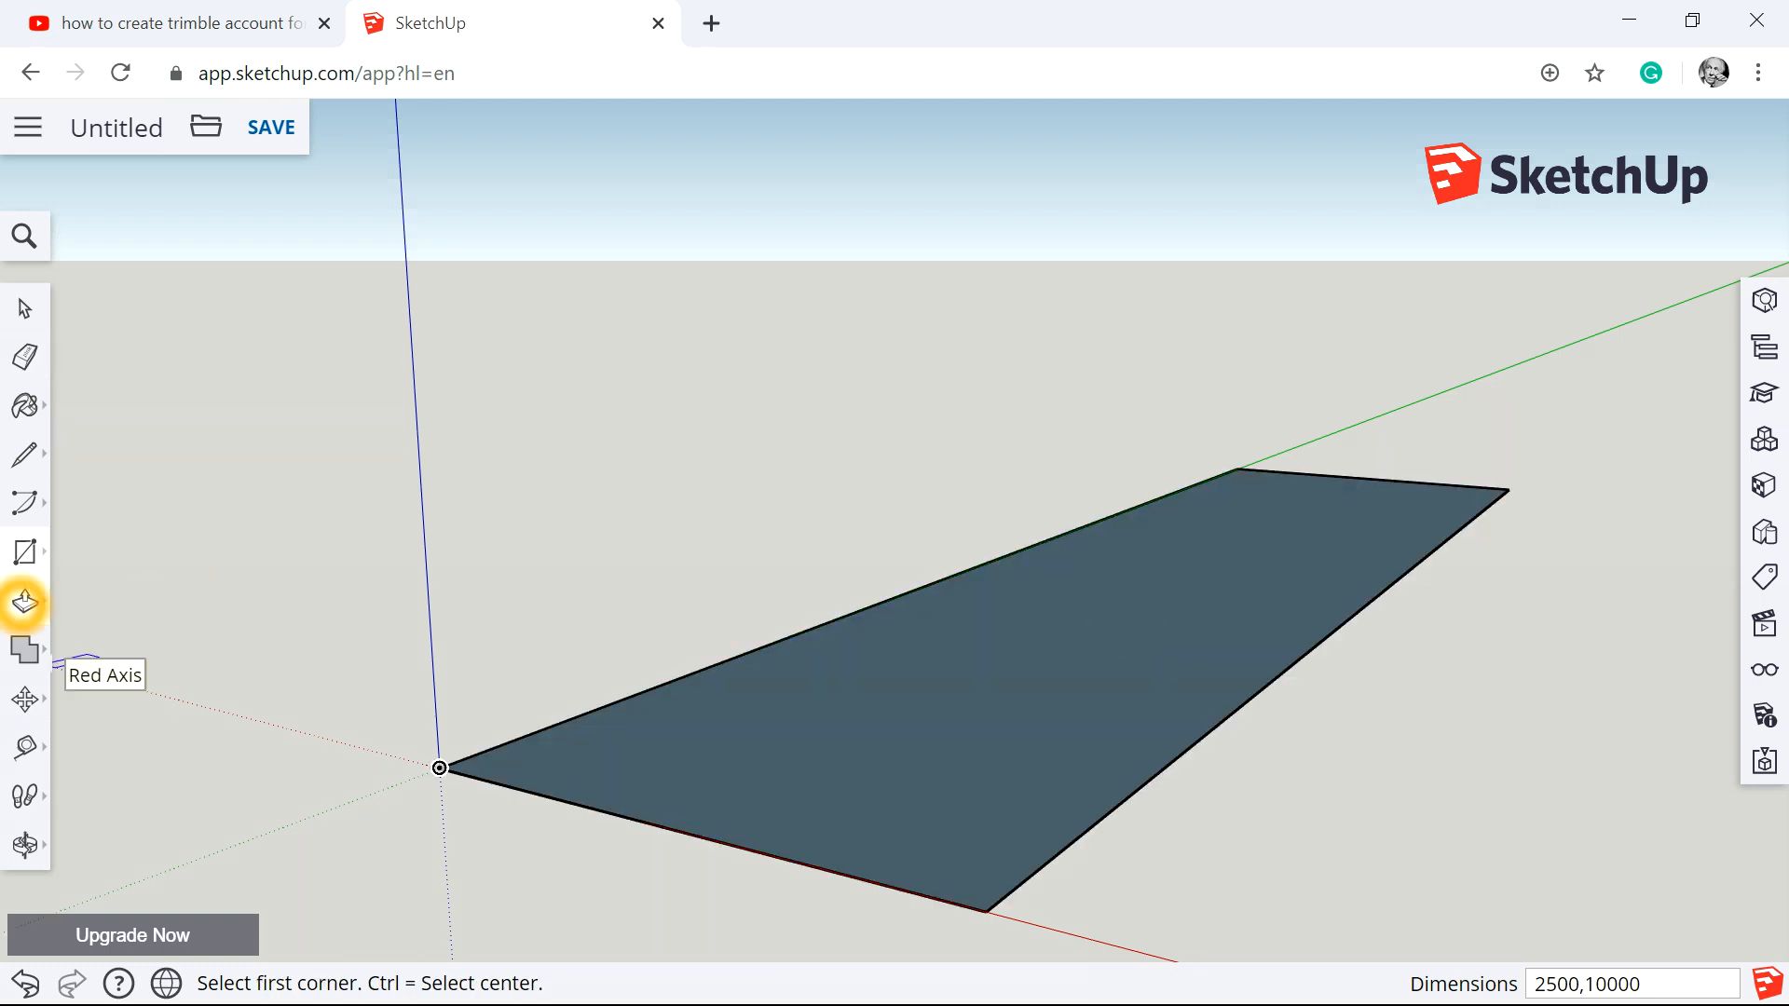
{"action": "left_click", "coordinate": [906, 809]}
{"action": "left_click", "coordinate": [905, 779]}
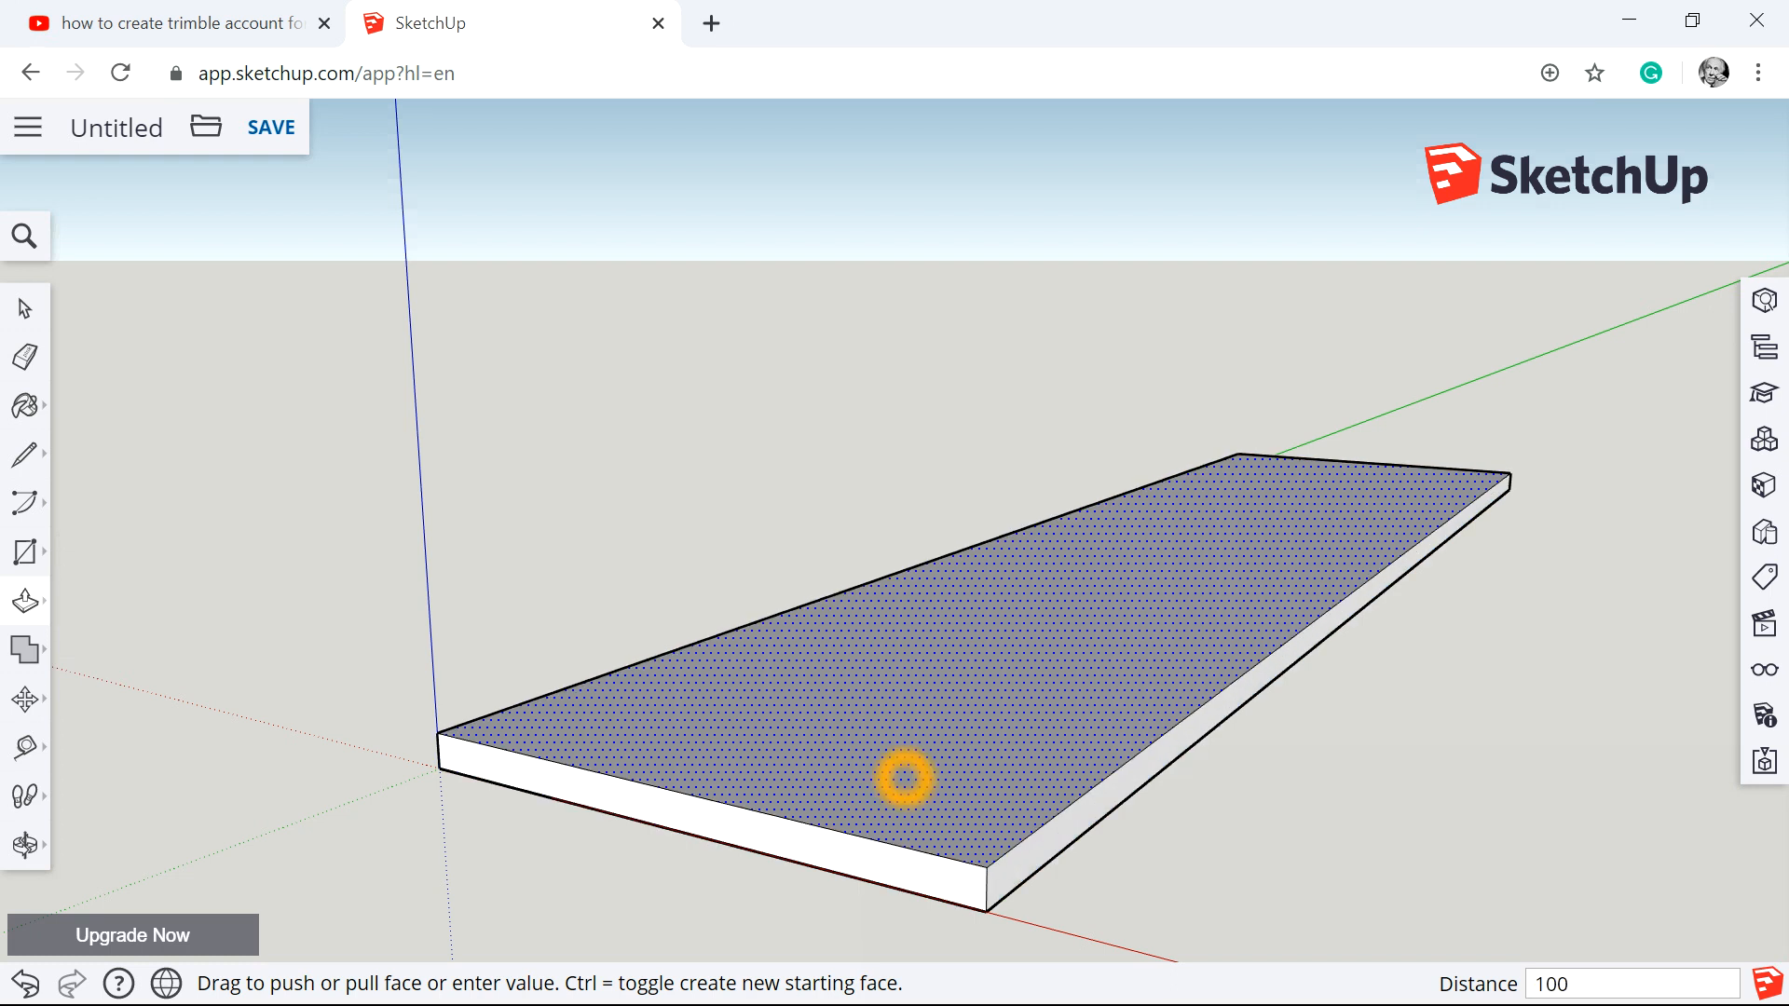
{"action": "type", "text": "100"}
{"action": "key", "text": "Return"}
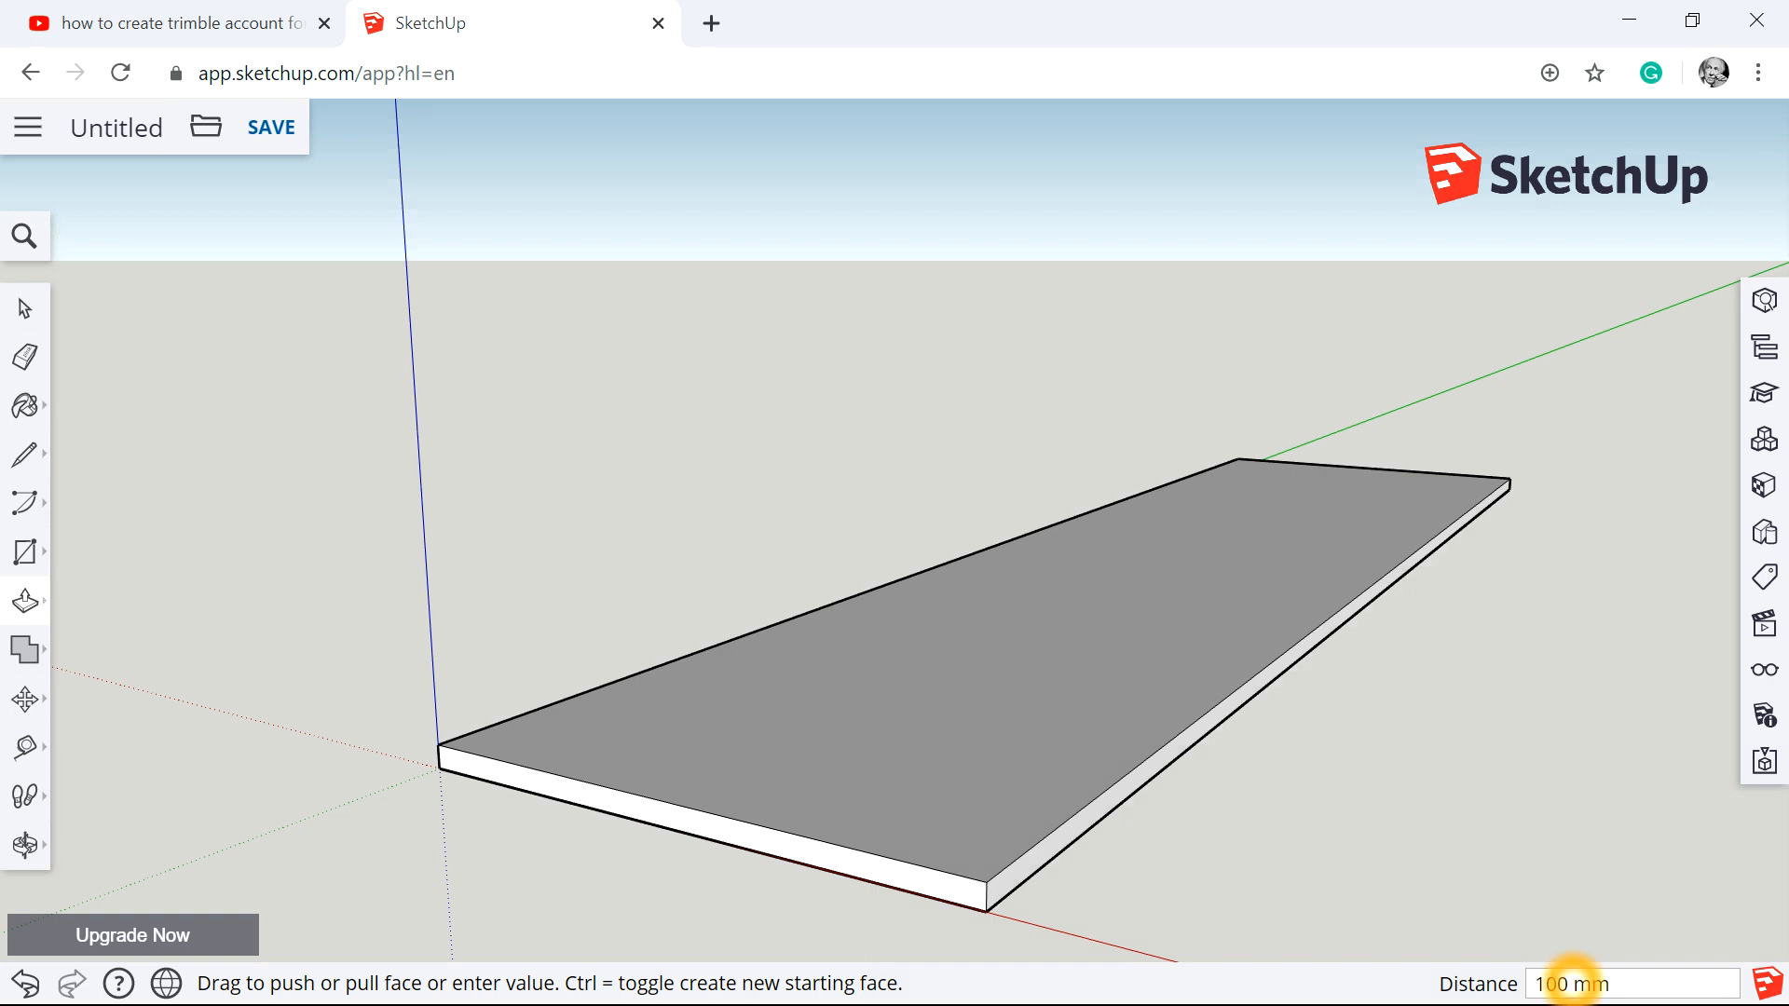
Measure the slab's thickness at the front corner and its width along the front top edge with the Tape Measure.
{"action": "scroll", "coordinate": [858, 885], "scroll_direction": "up", "scroll_amount": 2}
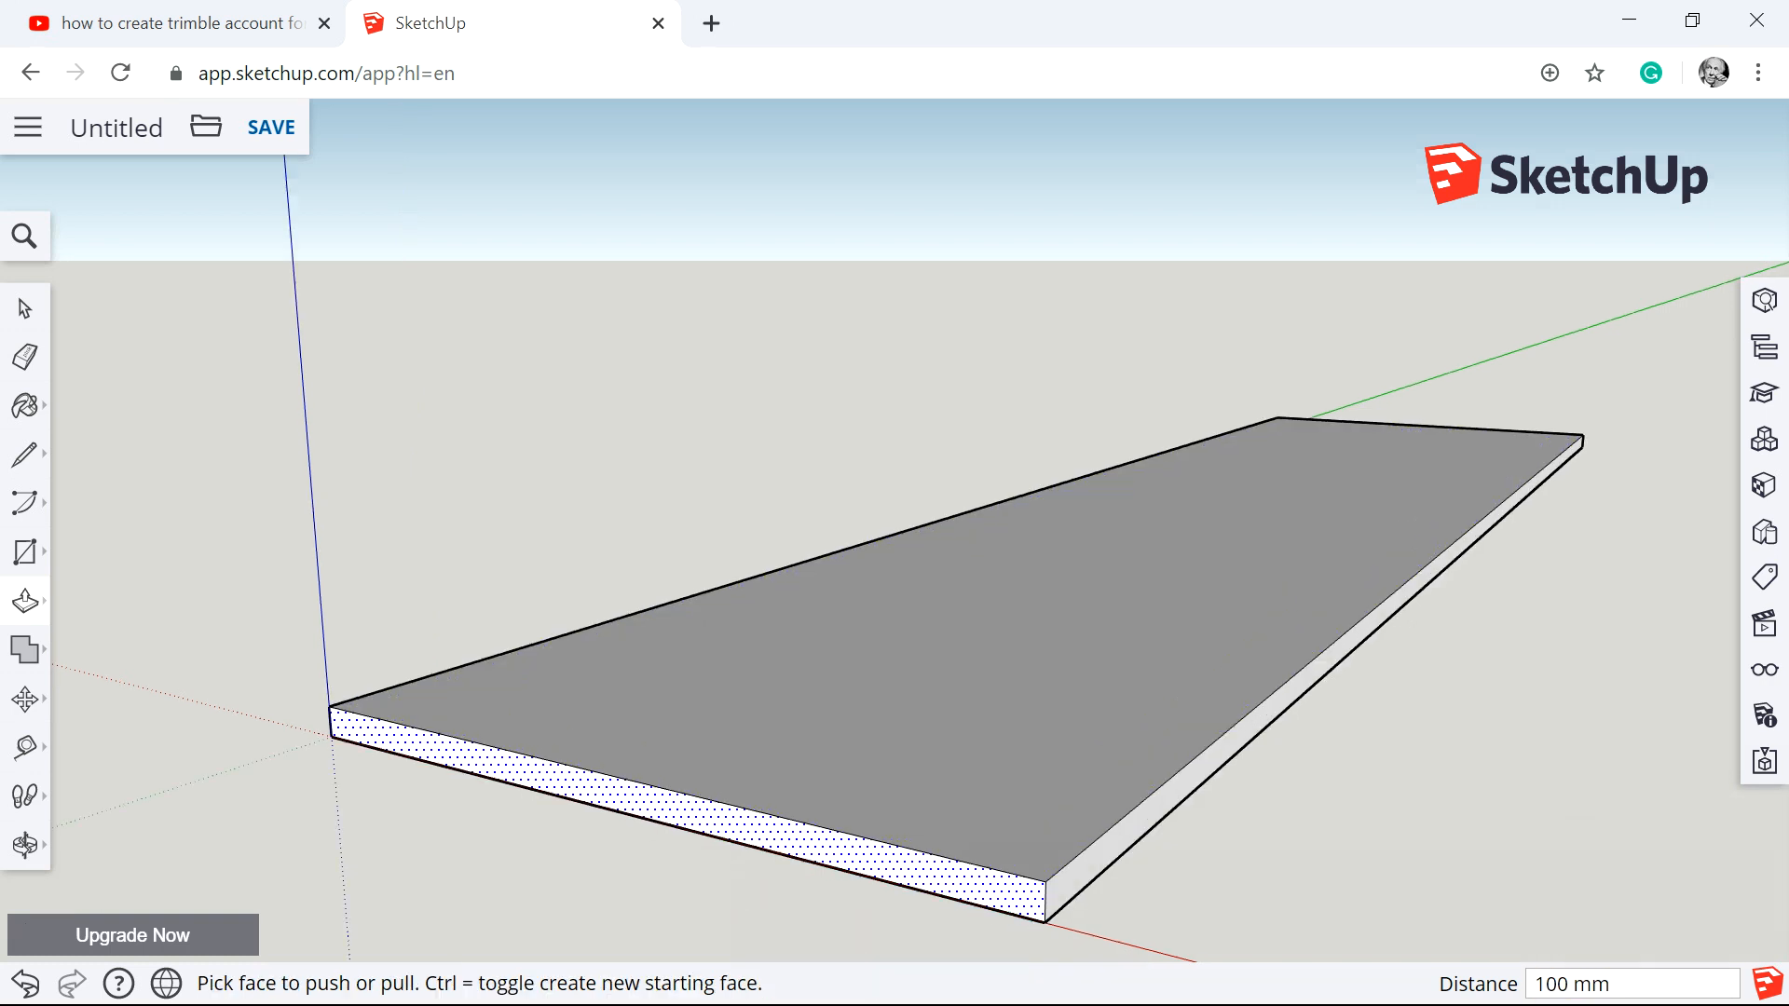
{"action": "scroll", "coordinate": [1067, 902], "scroll_direction": "up", "scroll_amount": 2}
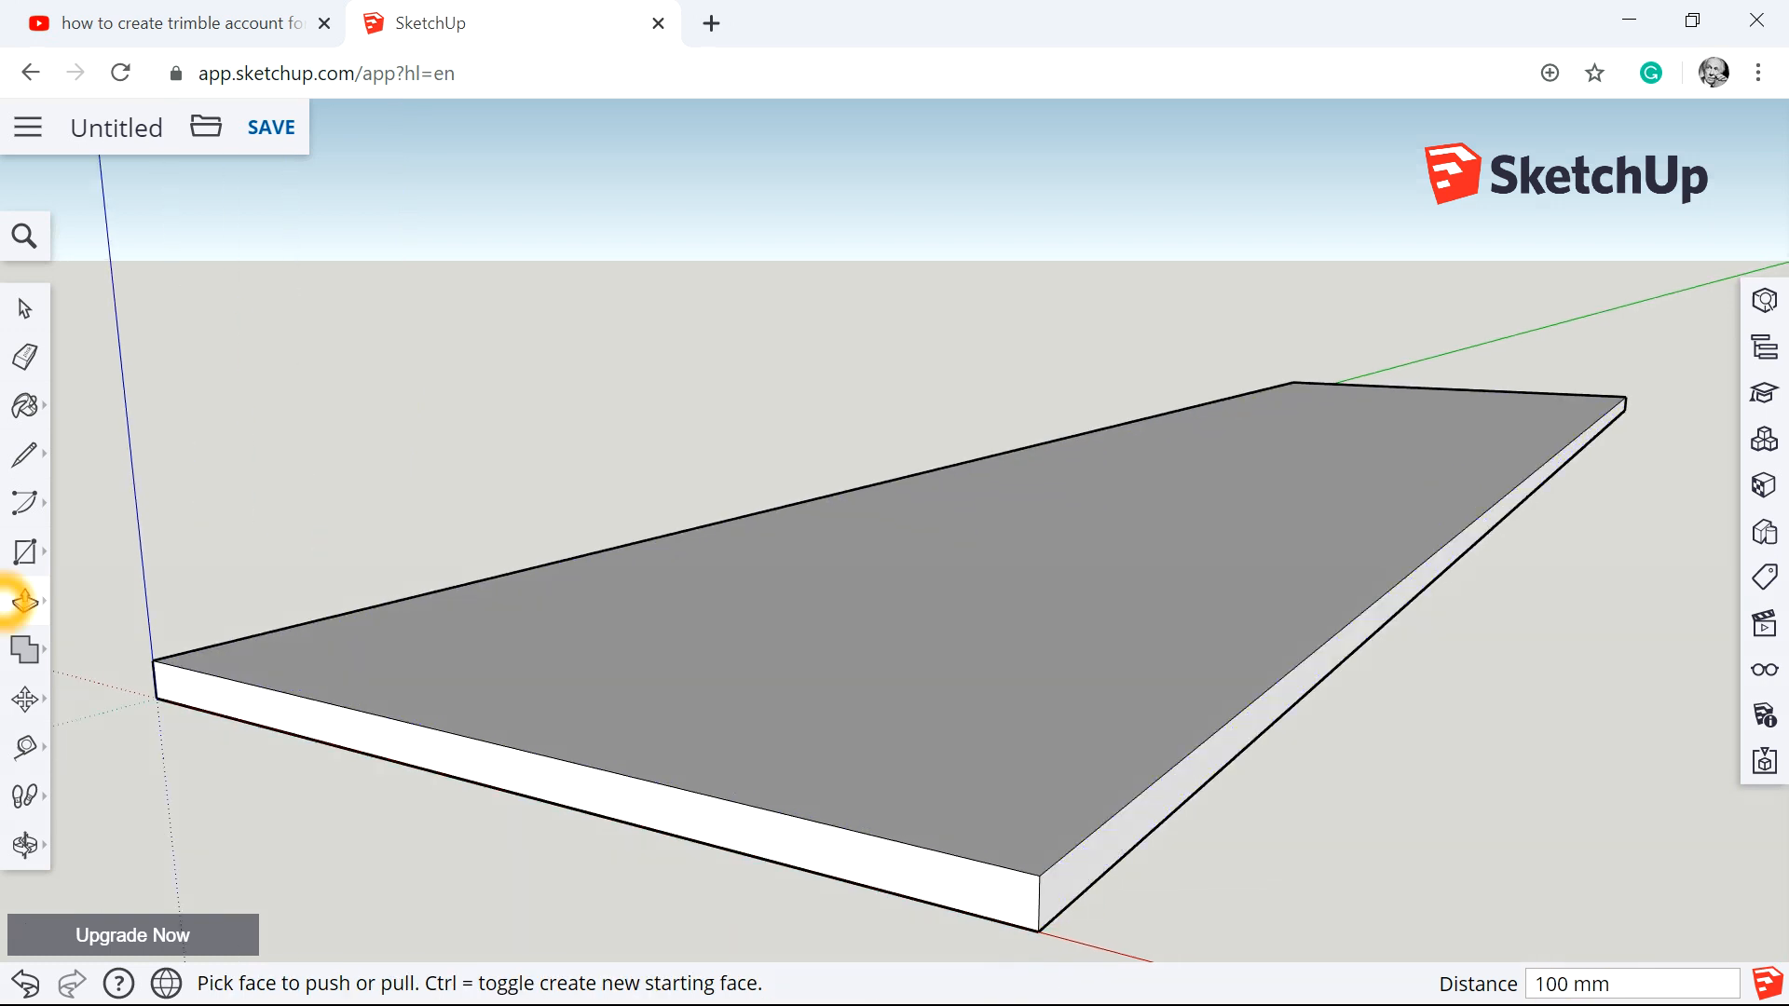
{"action": "scroll", "coordinate": [1295, 749], "scroll_direction": "down", "scroll_amount": 2}
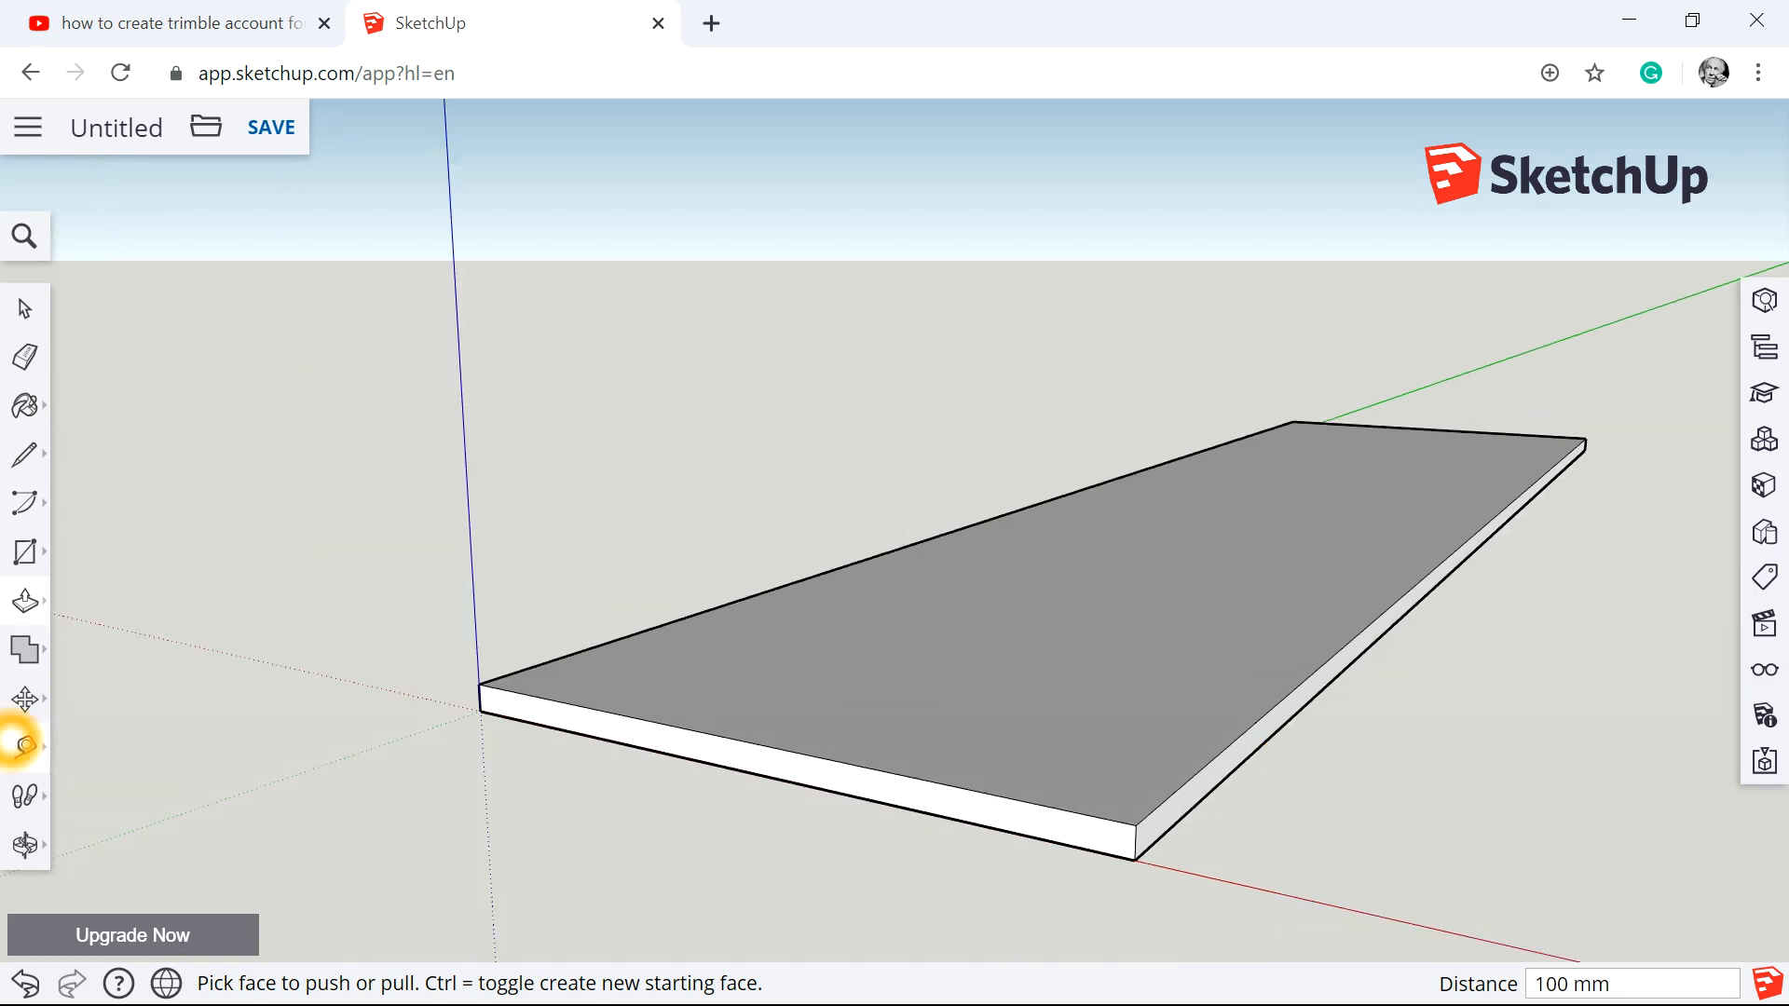
{"action": "left_click", "coordinate": [22, 743]}
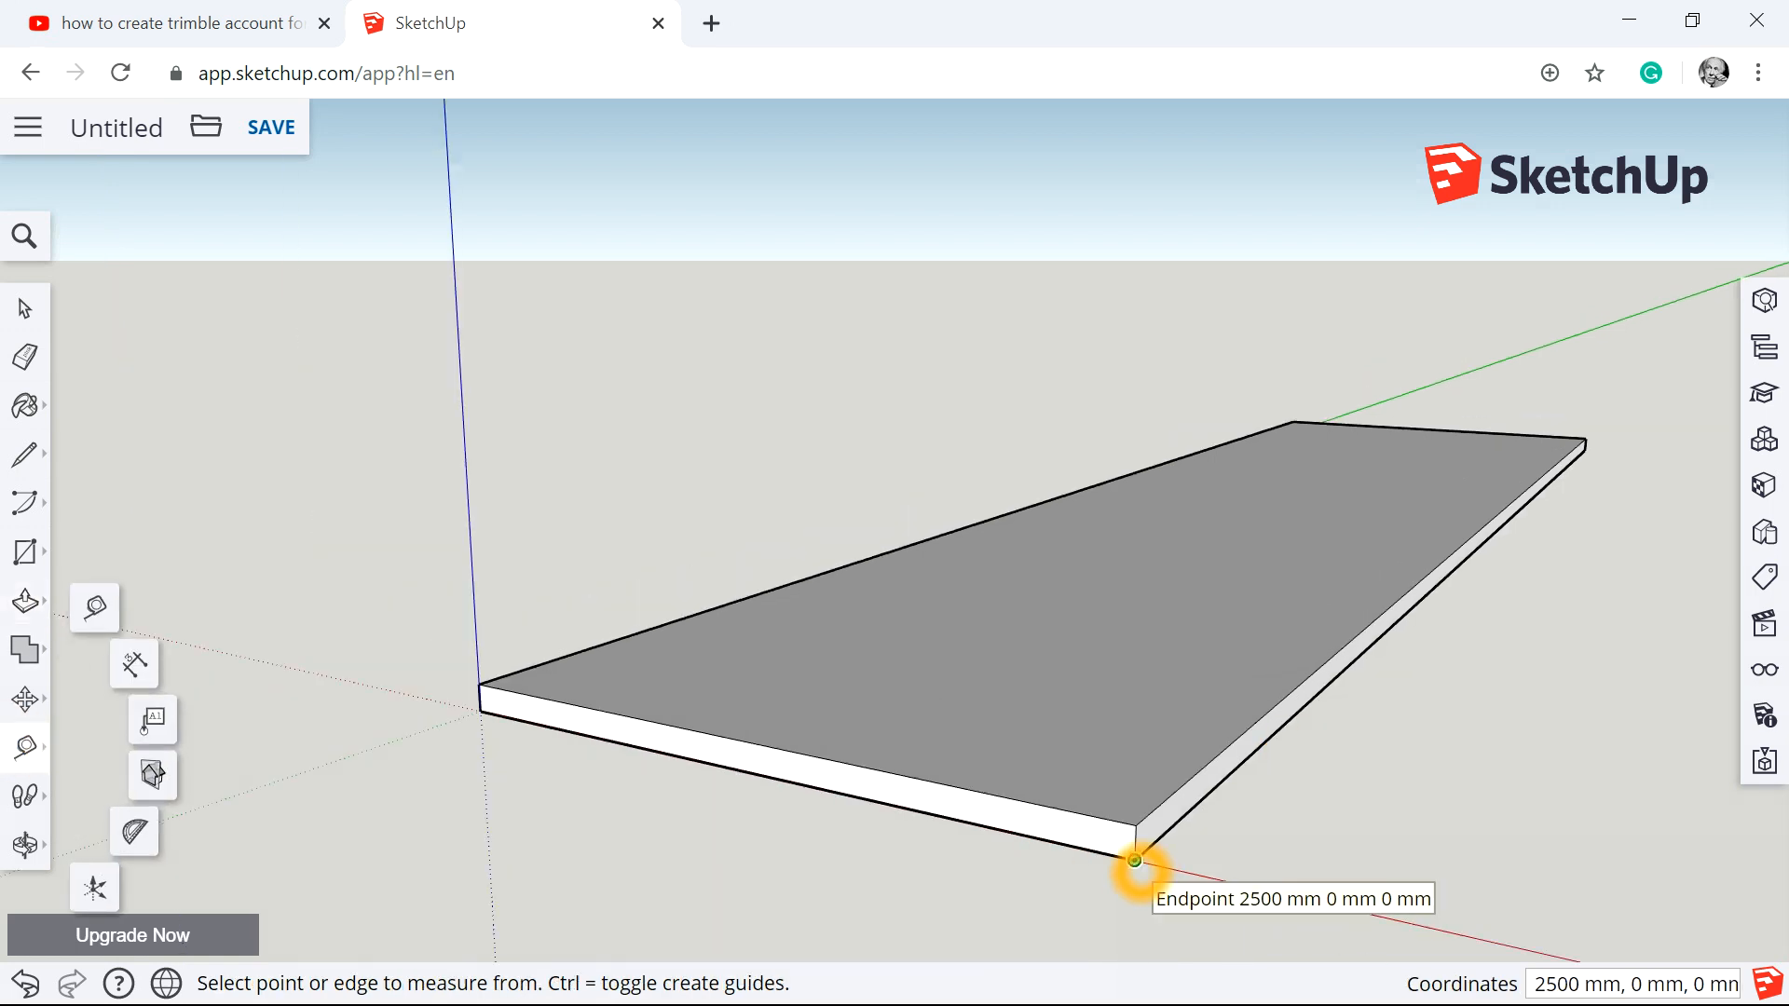
{"action": "left_click", "coordinate": [1135, 858]}
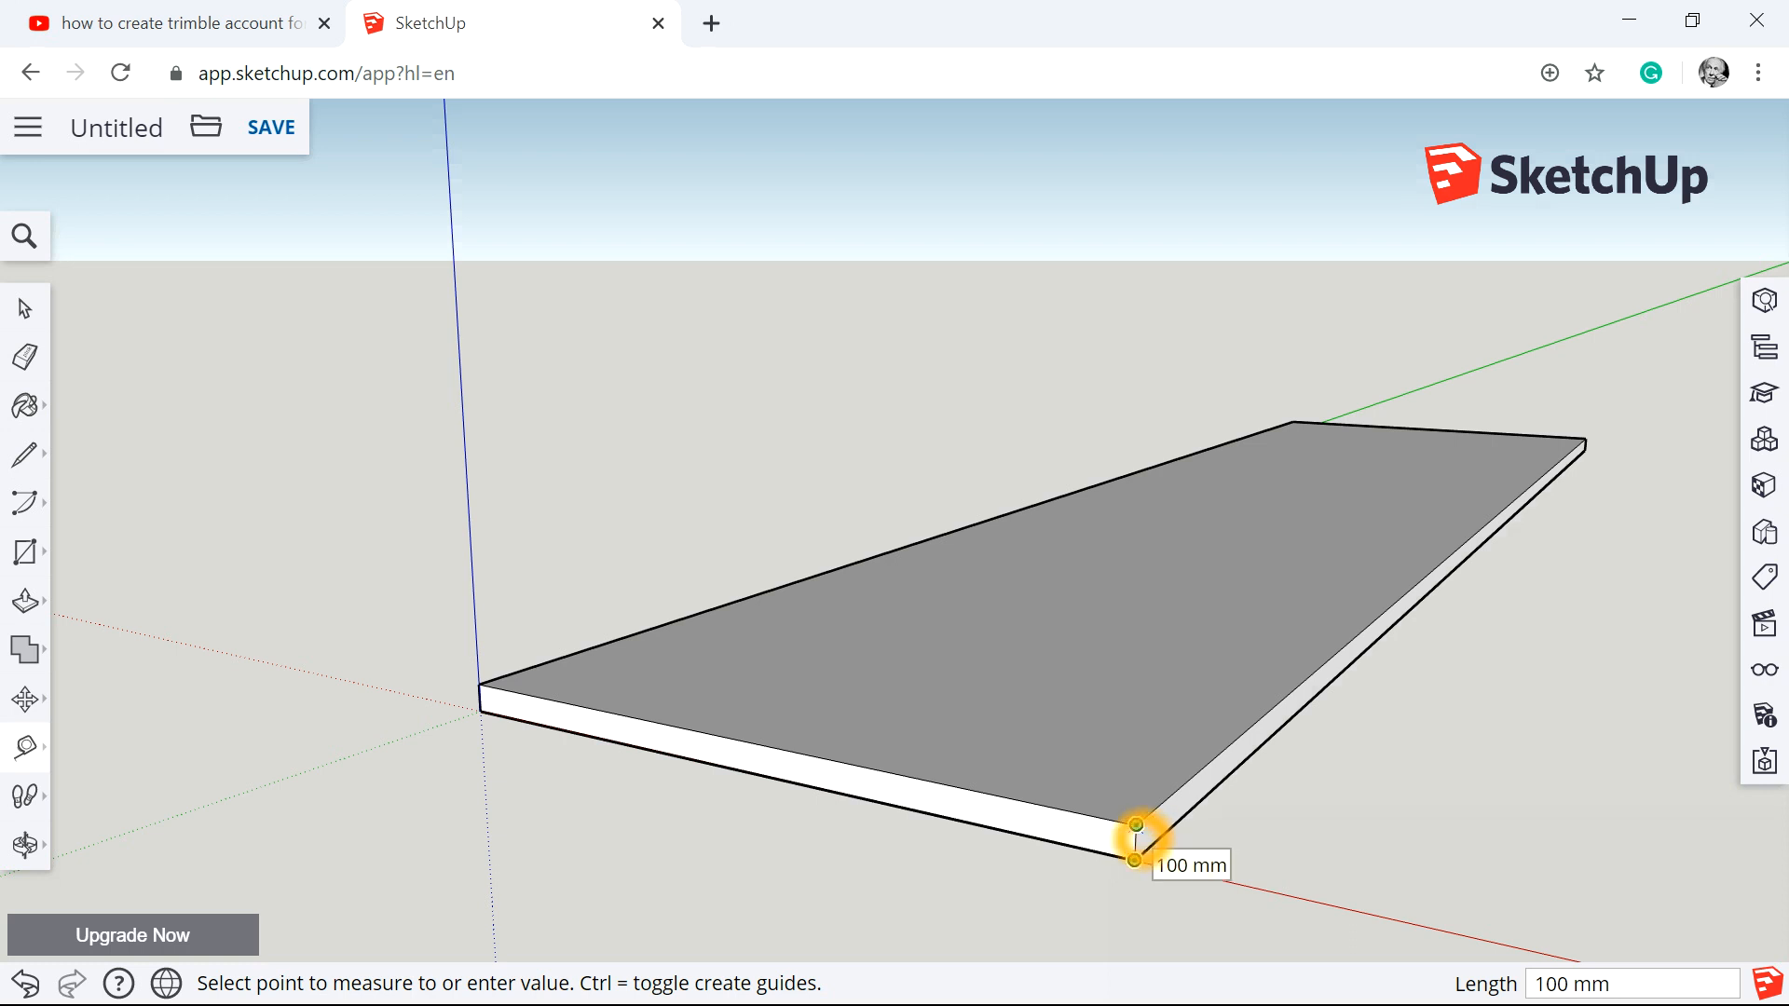
{"action": "left_click", "coordinate": [1136, 825]}
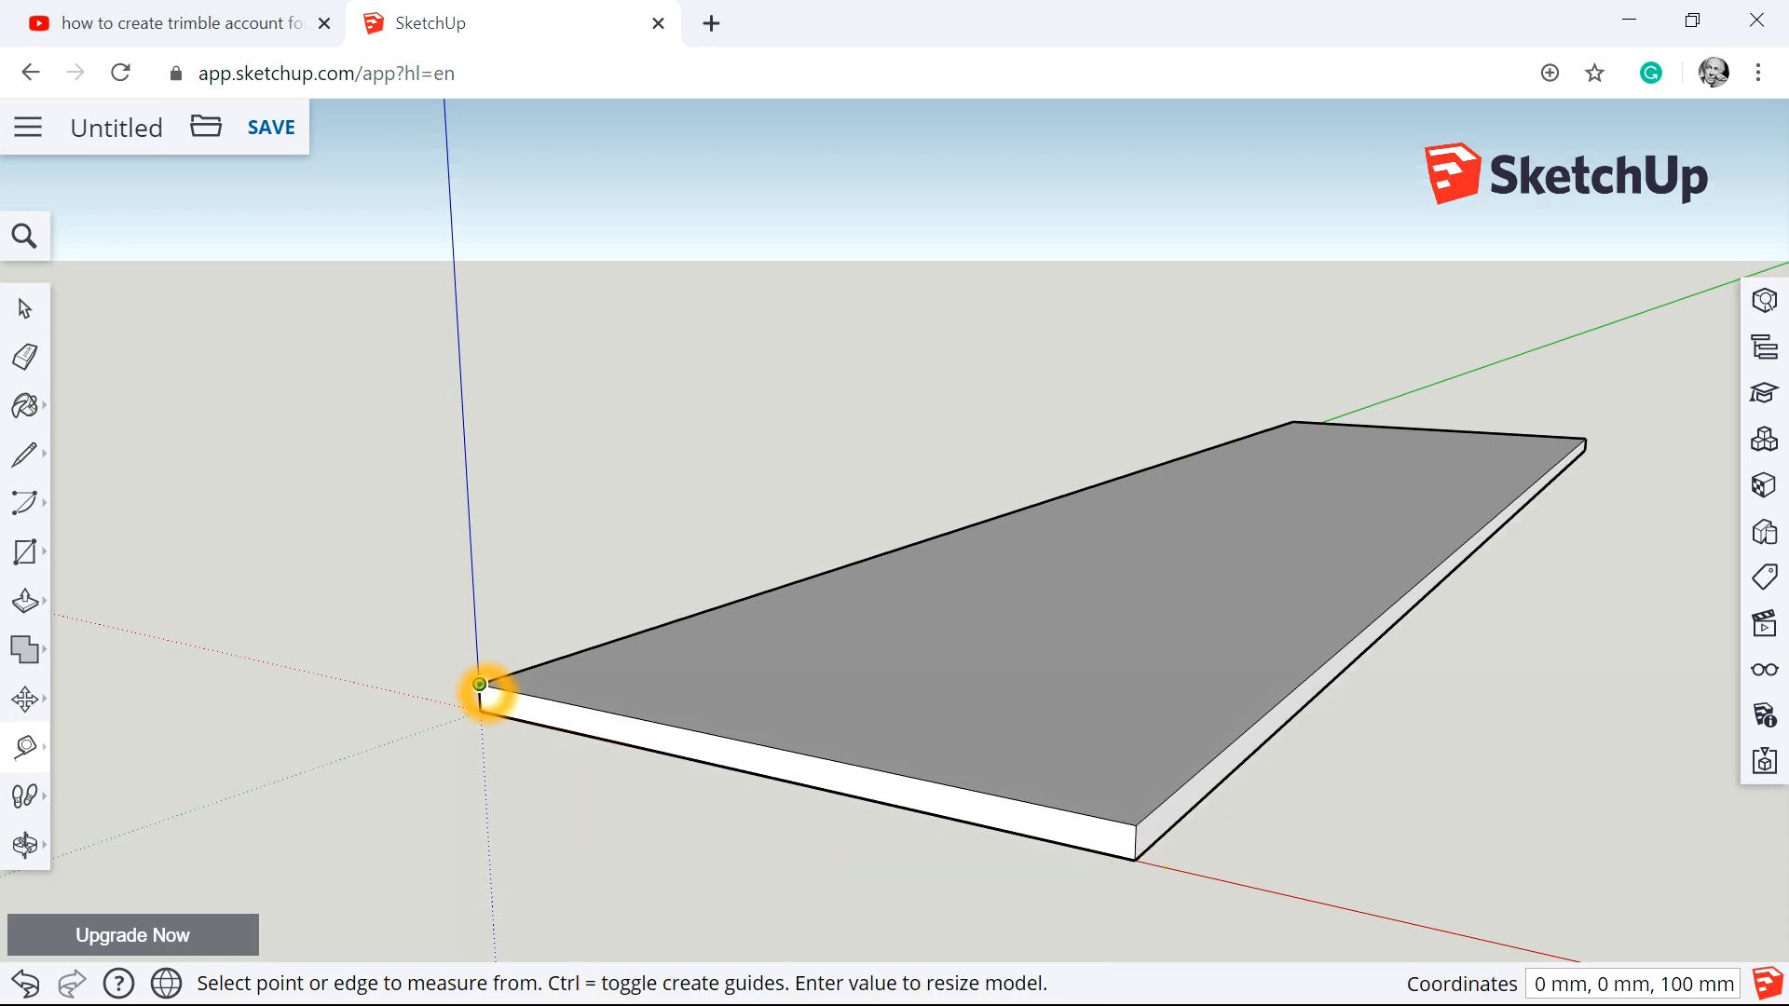
{"action": "left_click", "coordinate": [480, 684]}
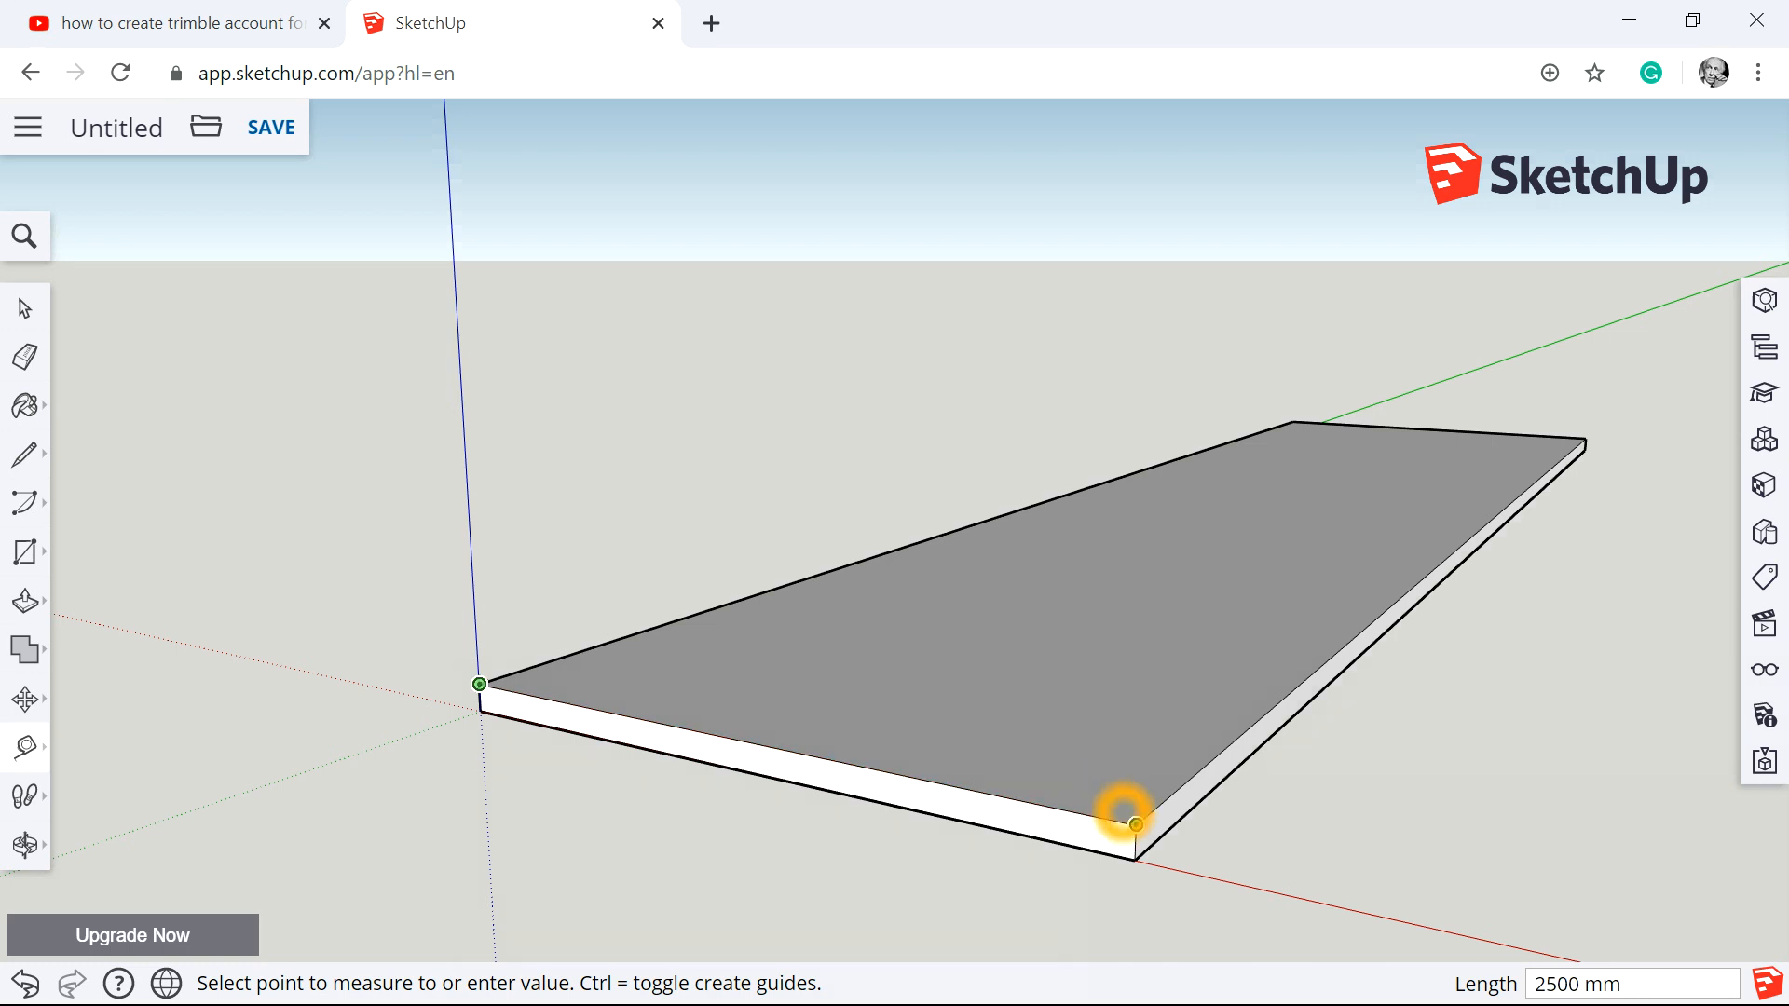
{"action": "scroll", "coordinate": [570, 795], "scroll_direction": "up", "scroll_amount": 1}
{"action": "scroll", "coordinate": [731, 541], "scroll_direction": "down", "scroll_amount": 7}
{"action": "middle_click_drag", "start_coordinate": [1305, 503], "coordinate": [1270, 751]}
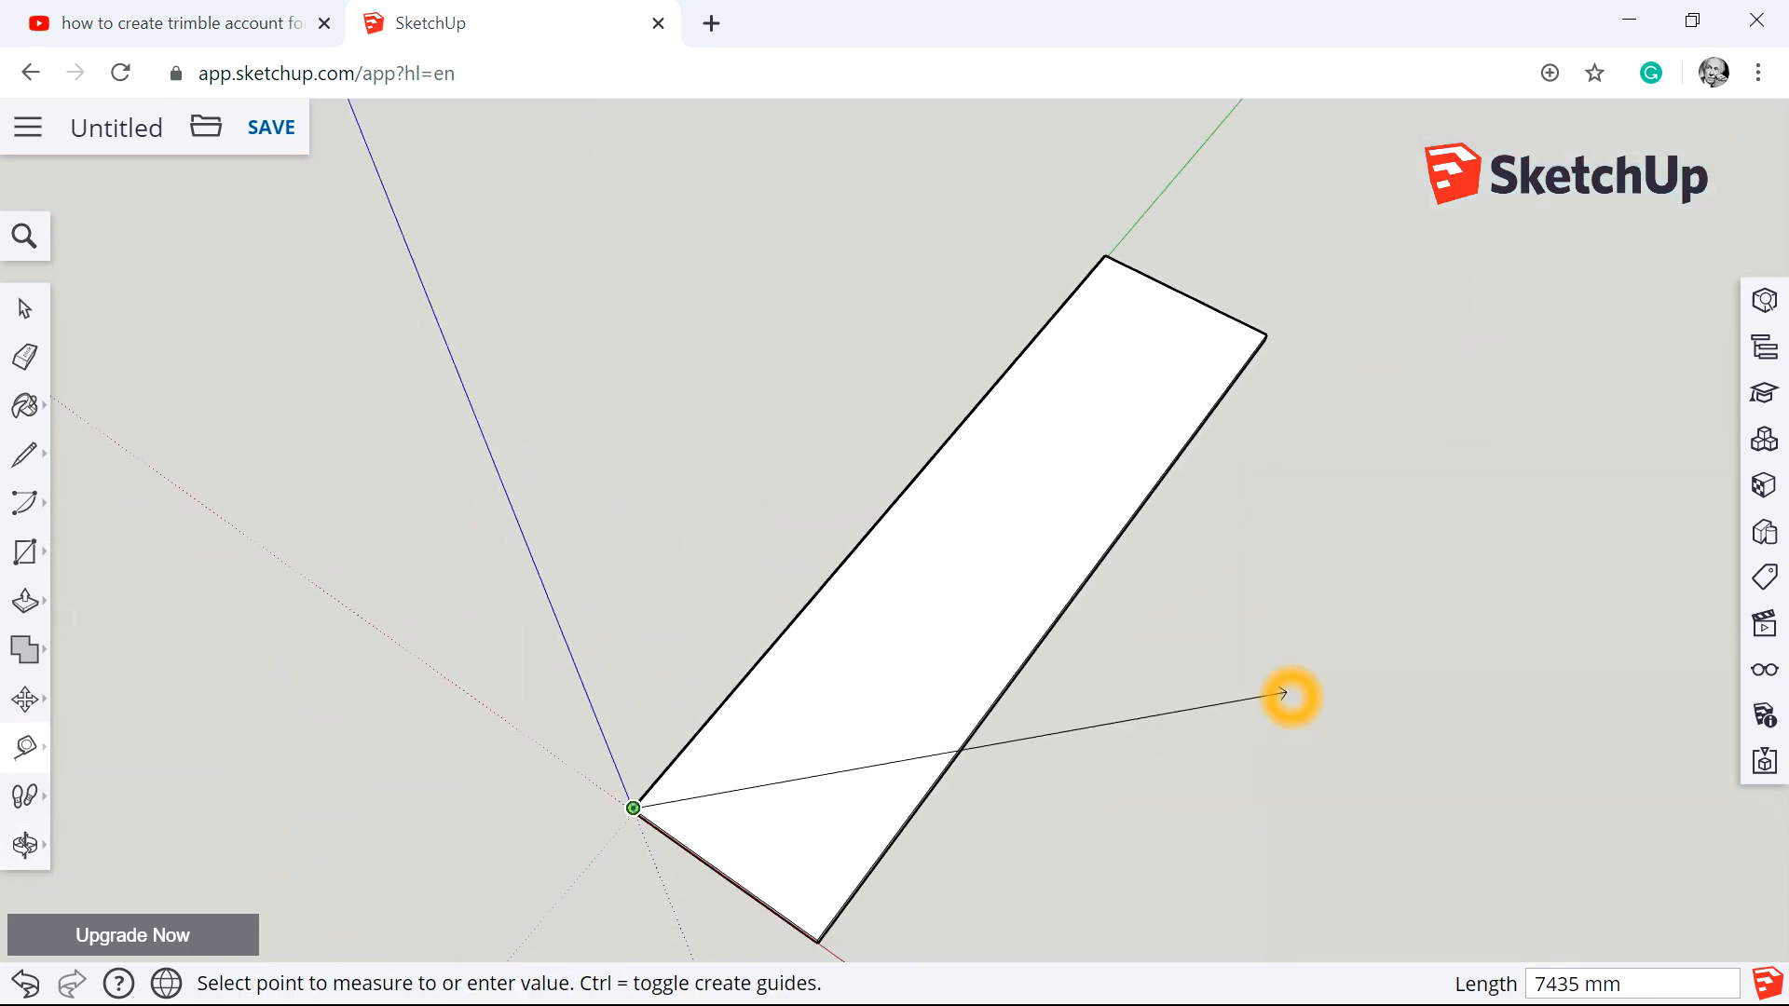
{"action": "scroll", "coordinate": [1138, 687], "scroll_direction": "up", "scroll_amount": 1}
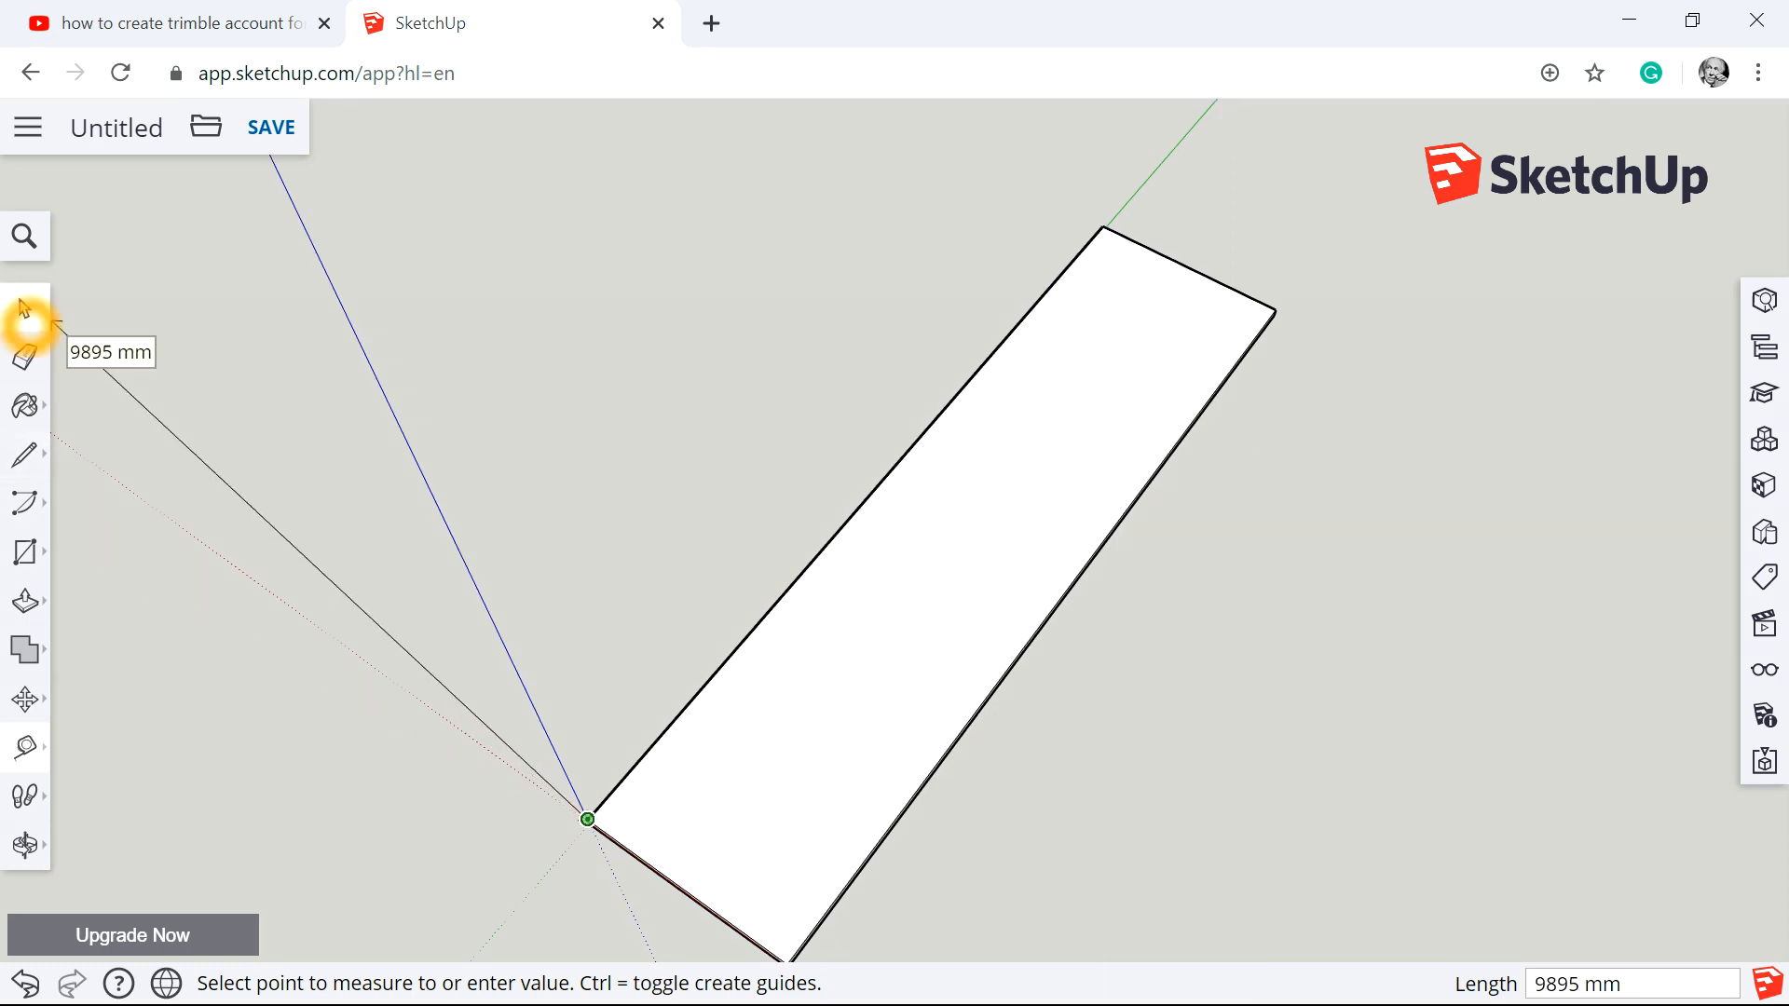
{"action": "left_click", "coordinate": [24, 308]}
Draw a 10000 × 100 mm rectangle on the slab's top face along the long edge above the green axis.
{"action": "scroll", "coordinate": [1097, 842], "scroll_direction": "up", "scroll_amount": 1}
{"action": "scroll", "coordinate": [978, 830], "scroll_direction": "down", "scroll_amount": 1}
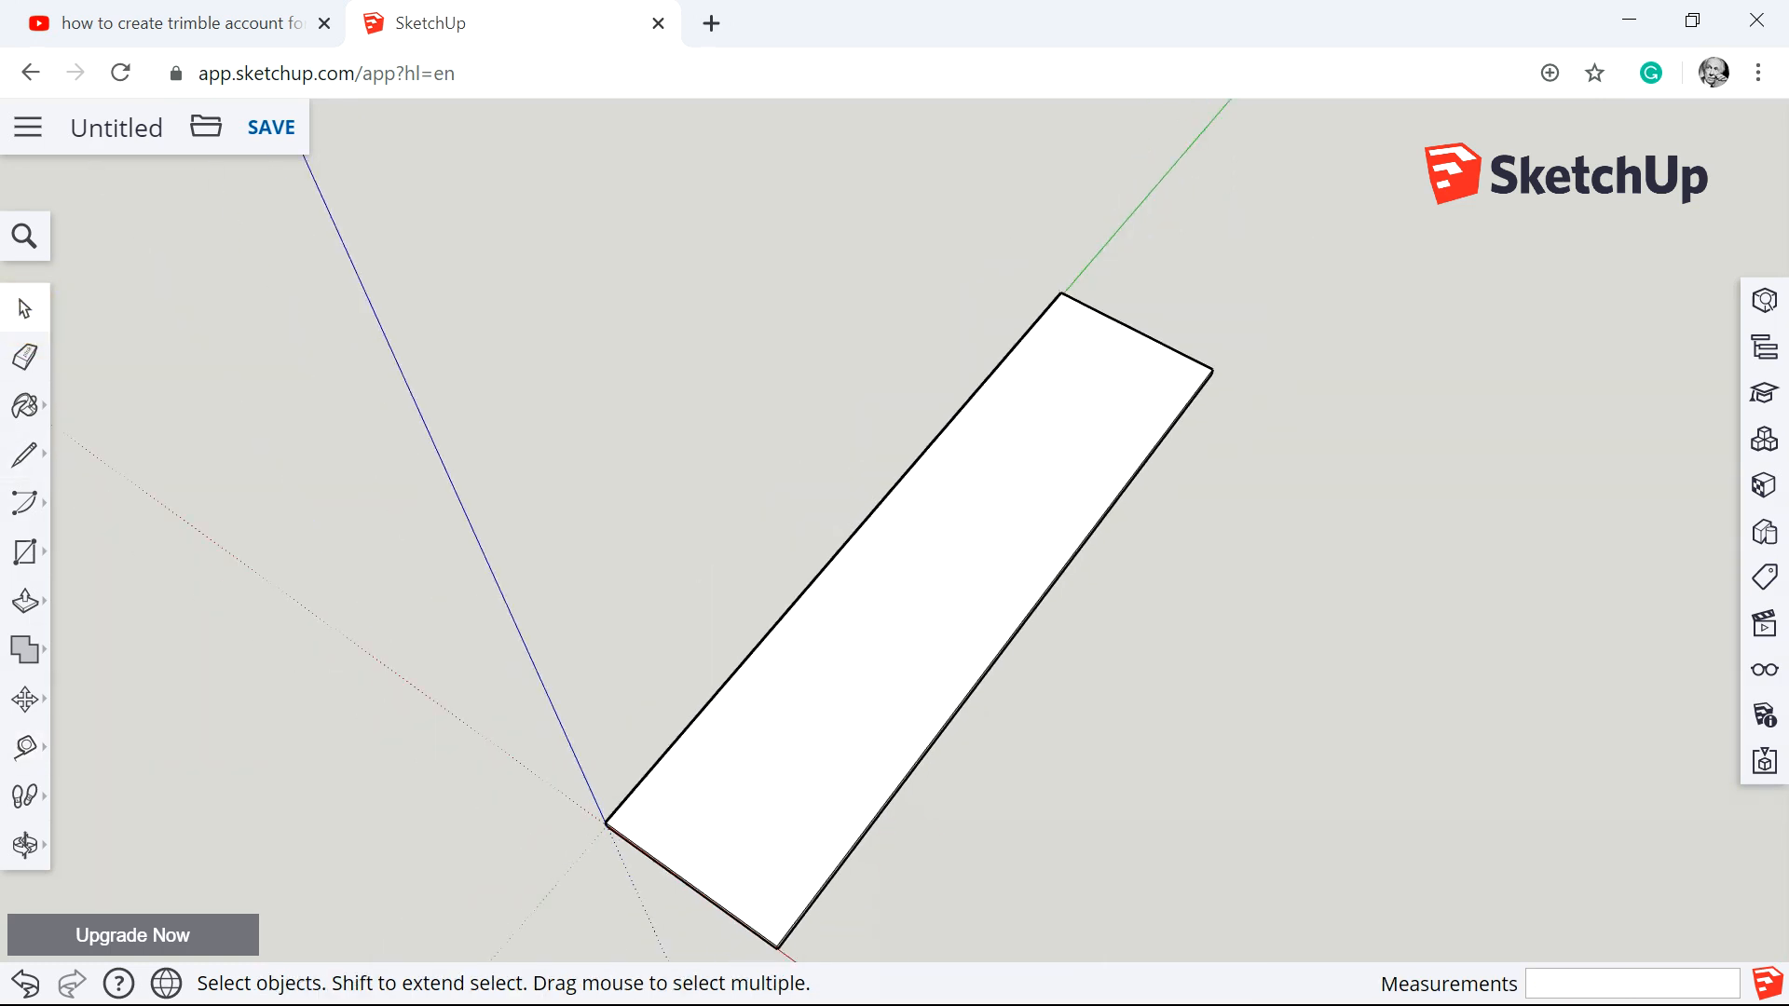
{"action": "scroll", "coordinate": [511, 797], "scroll_direction": "down", "scroll_amount": 3}
{"action": "scroll", "coordinate": [836, 931], "scroll_direction": "down", "scroll_amount": 1}
{"action": "scroll", "coordinate": [712, 917], "scroll_direction": "up", "scroll_amount": 4}
{"action": "scroll", "coordinate": [711, 917], "scroll_direction": "up", "scroll_amount": 1}
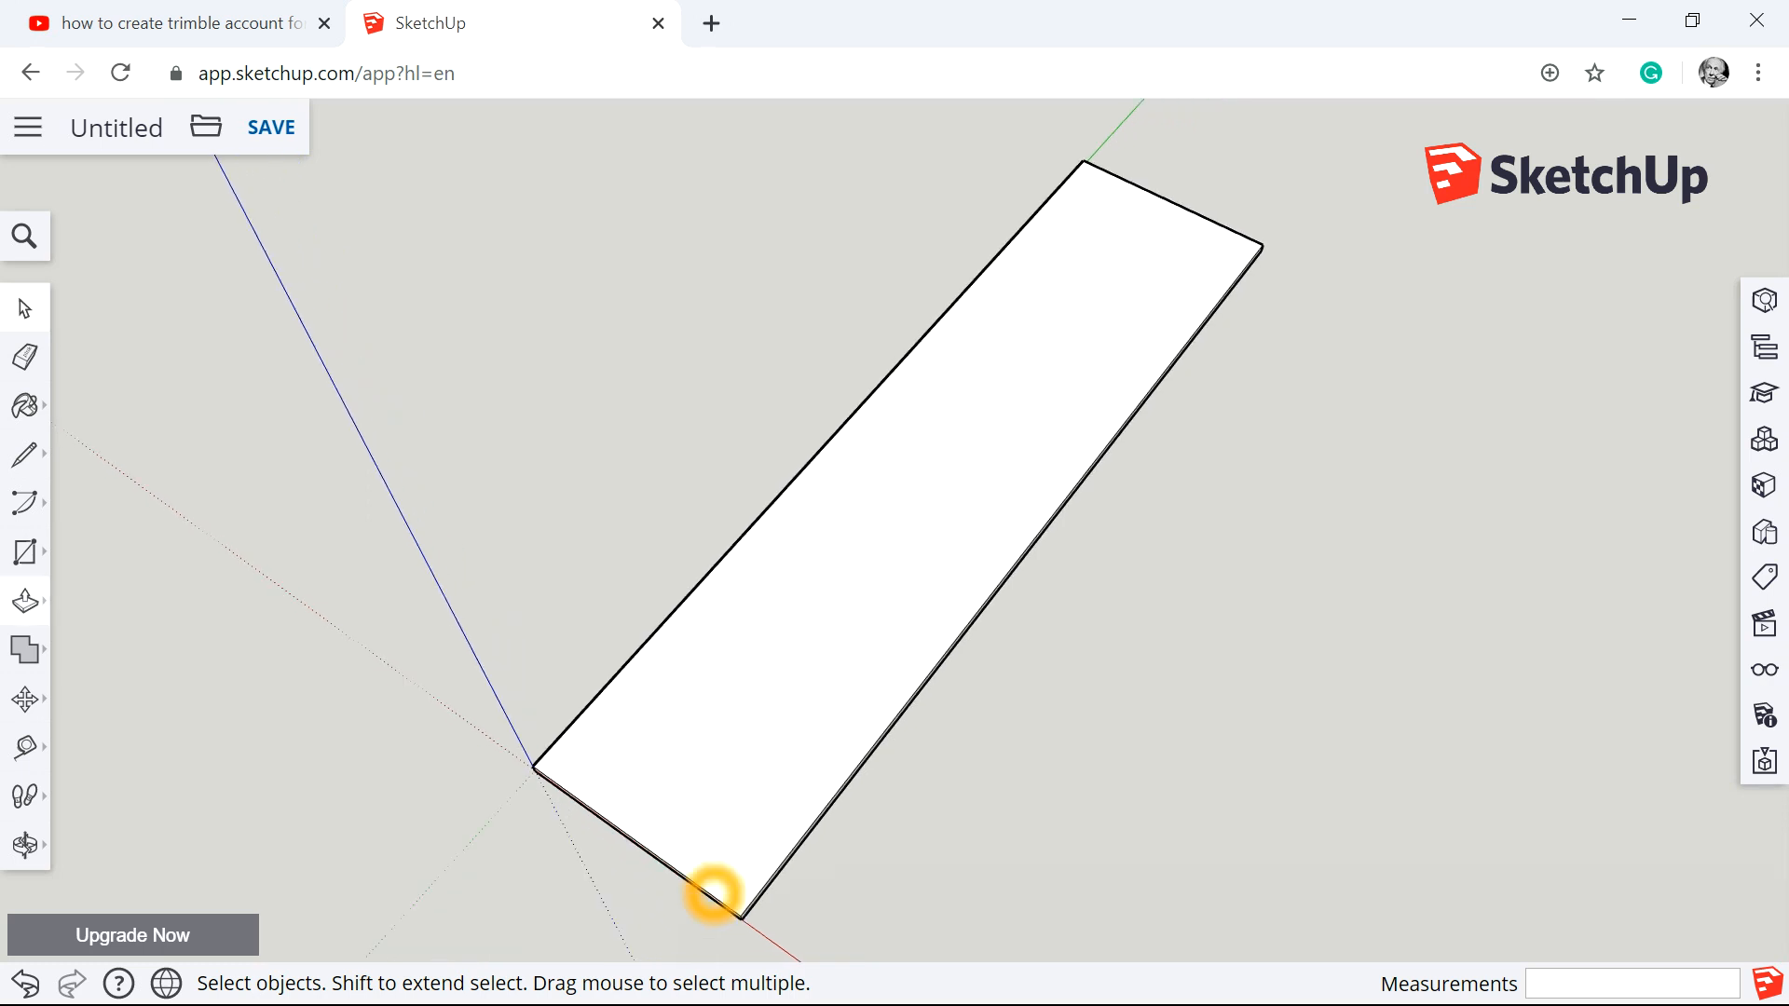
{"action": "left_click", "coordinate": [24, 551]}
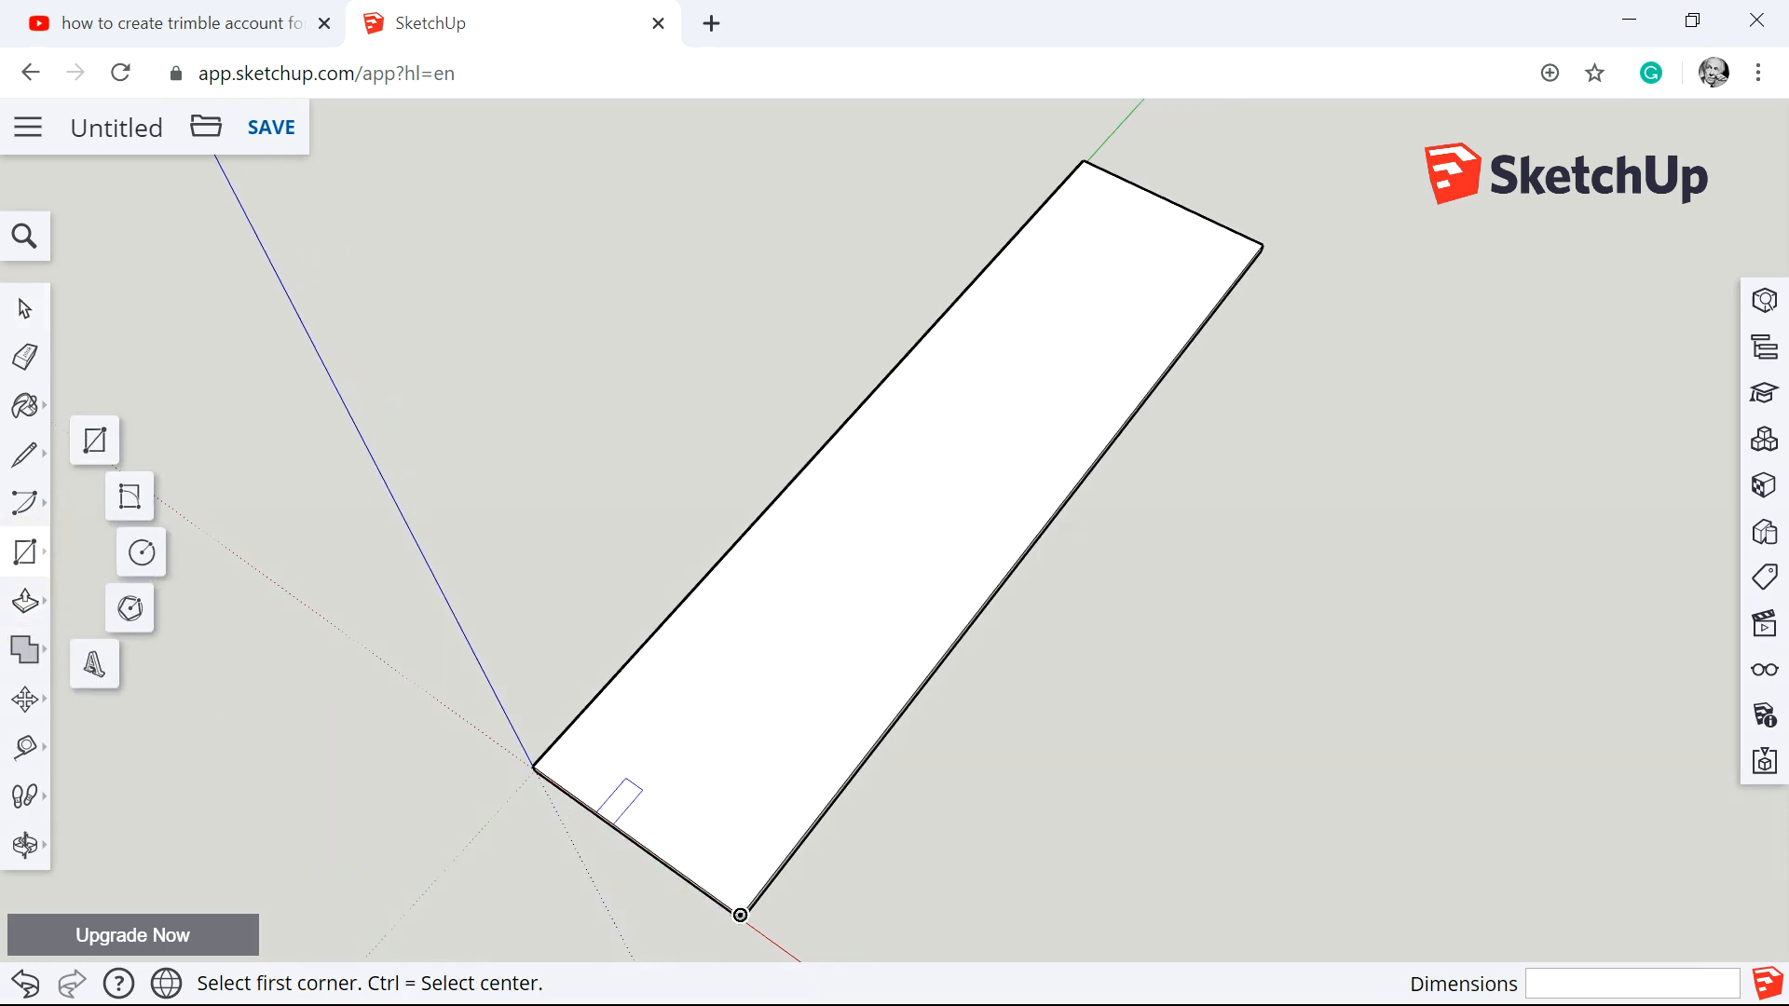
{"action": "left_click", "coordinate": [532, 764]}
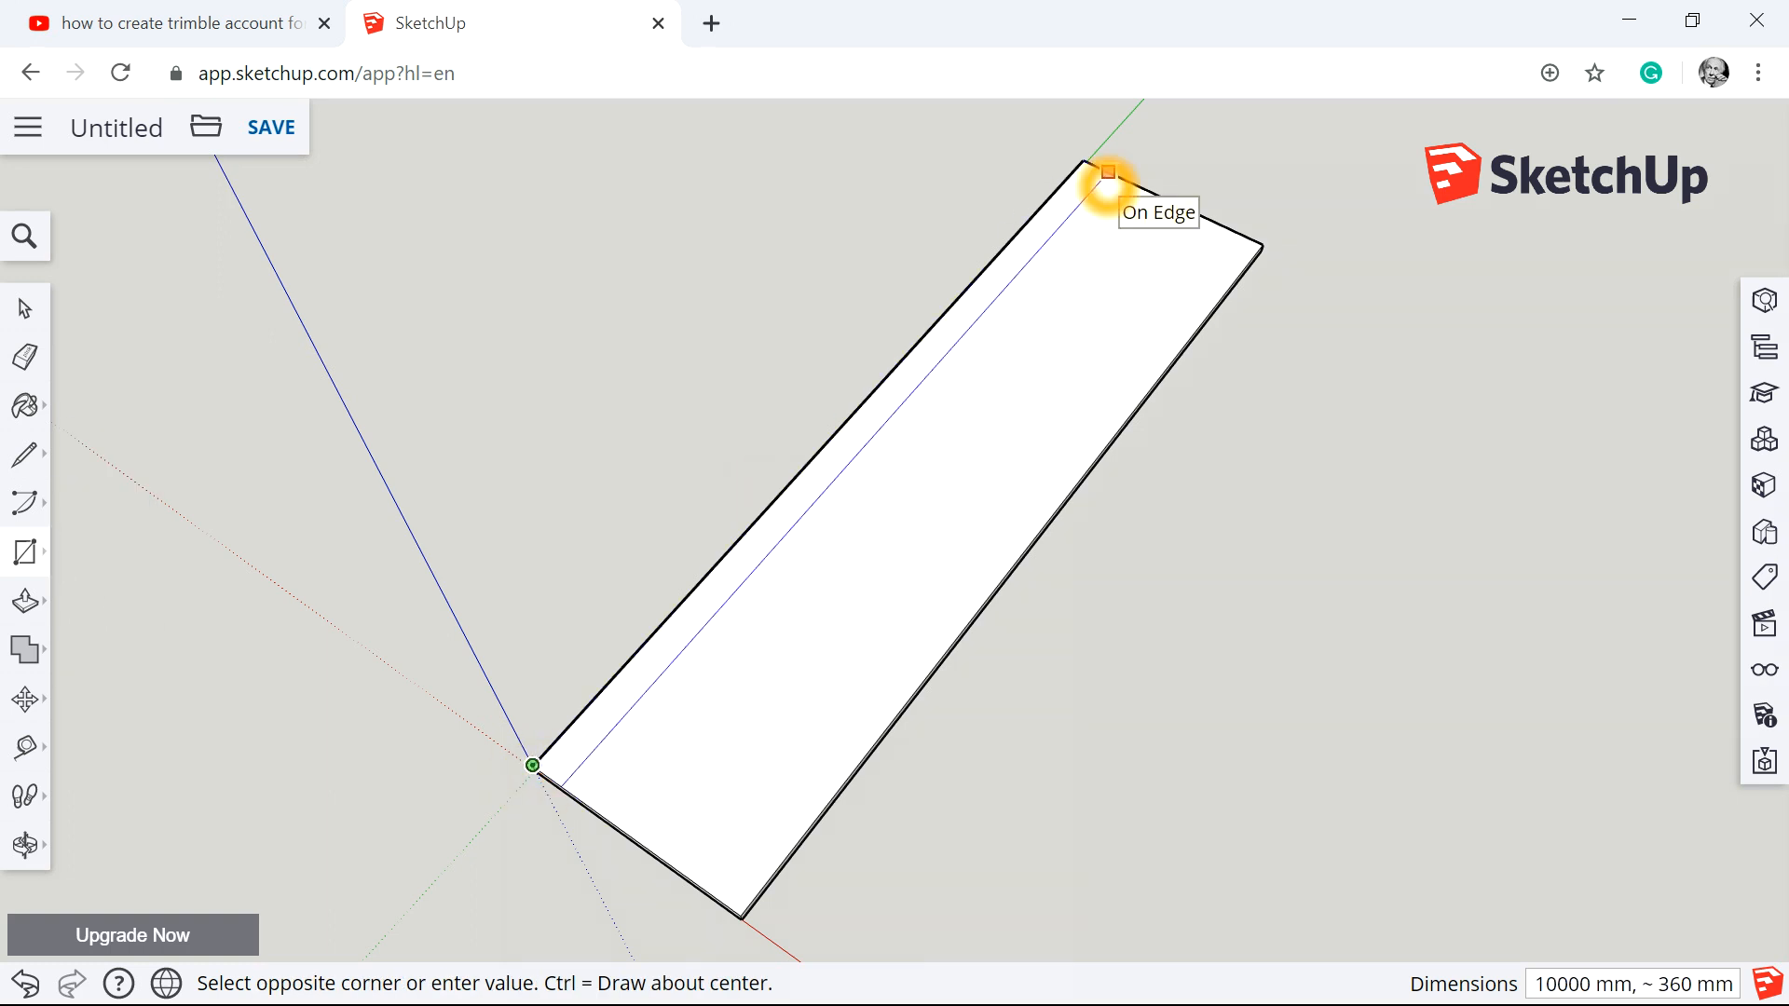
{"action": "type", "text": "10000,100"}
{"action": "key", "text": "Return"}
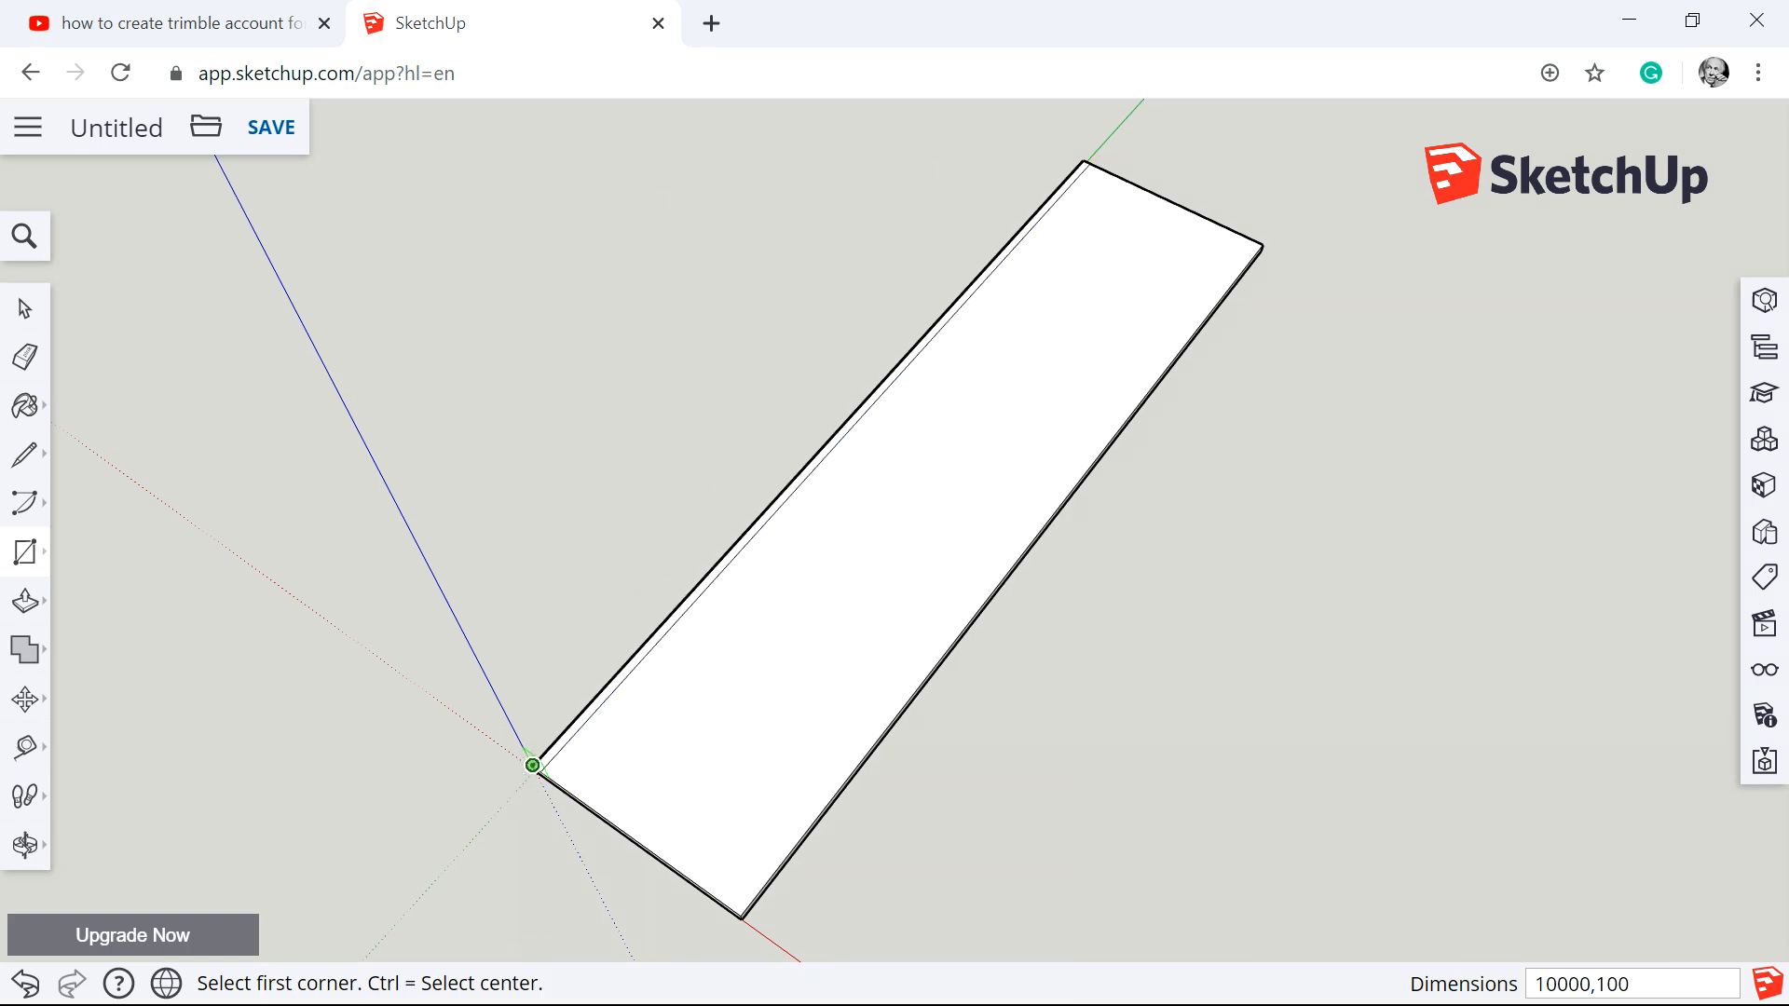
Draw a 2500 × 100 mm strip along the slab's front short edge and a 10000 × 100 mm strip along the opposite long edge.
{"action": "left_click", "coordinate": [532, 765]}
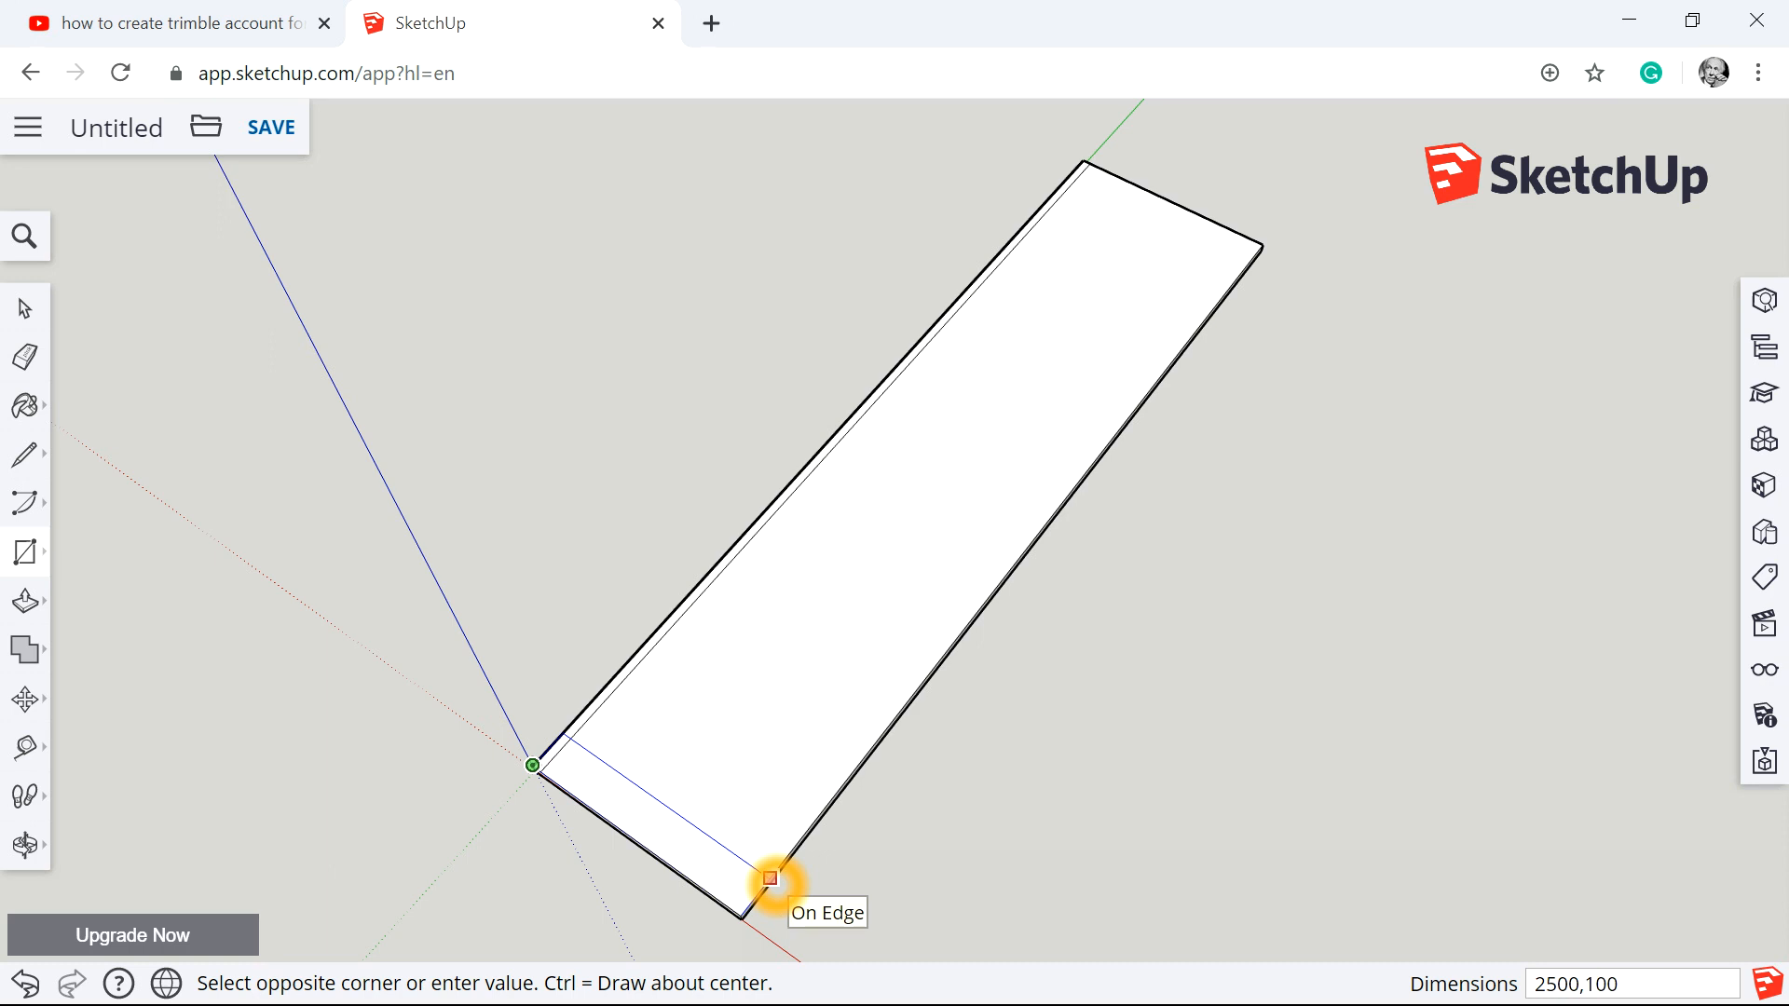
{"action": "key", "text": "Return"}
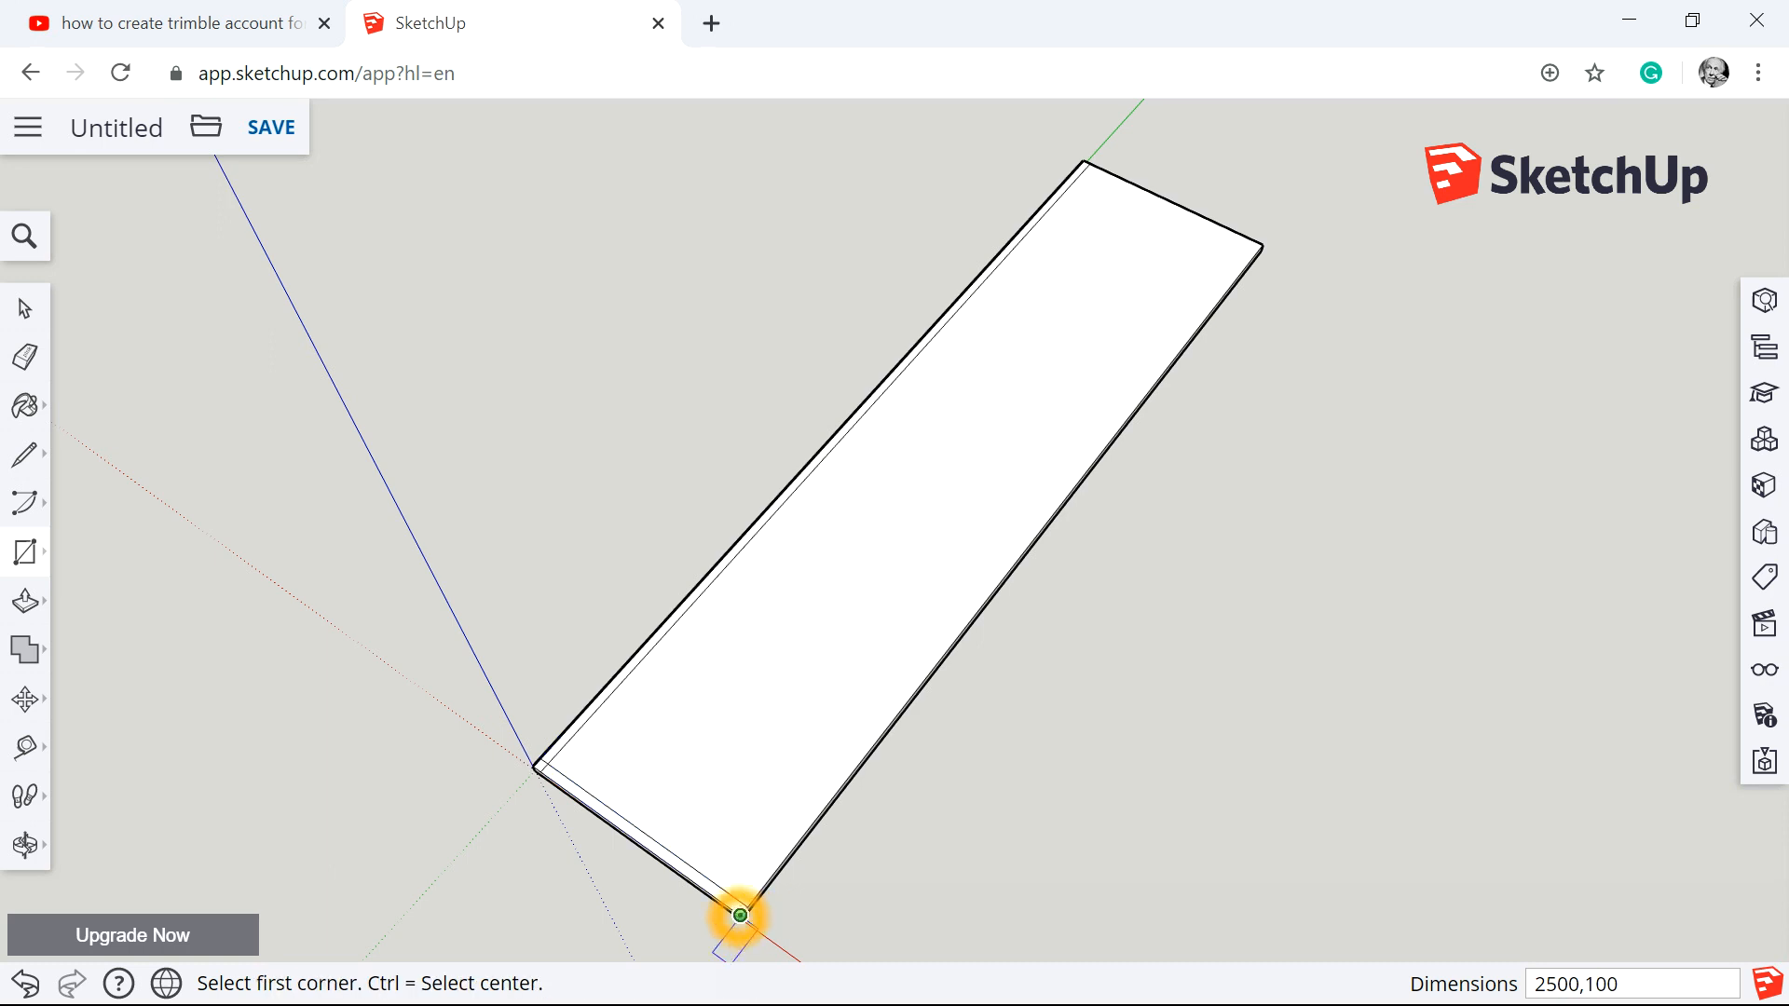
{"action": "left_click", "coordinate": [741, 915]}
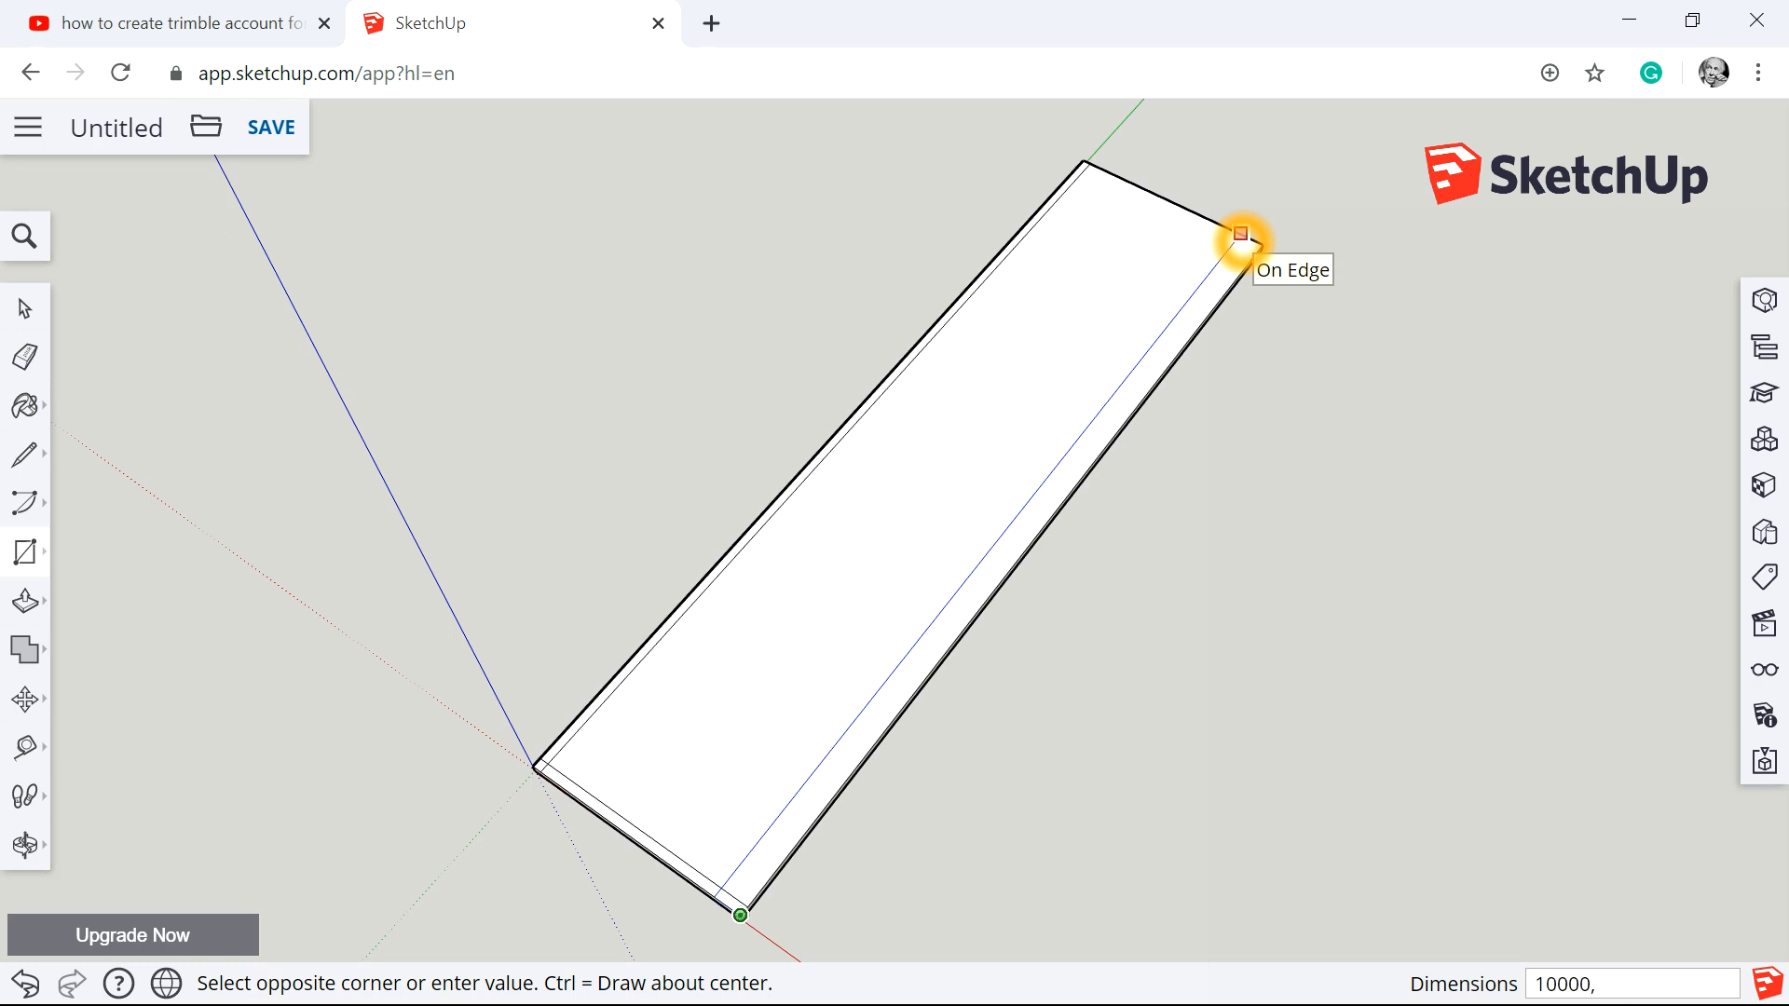
{"action": "left_click", "coordinate": [1241, 234]}
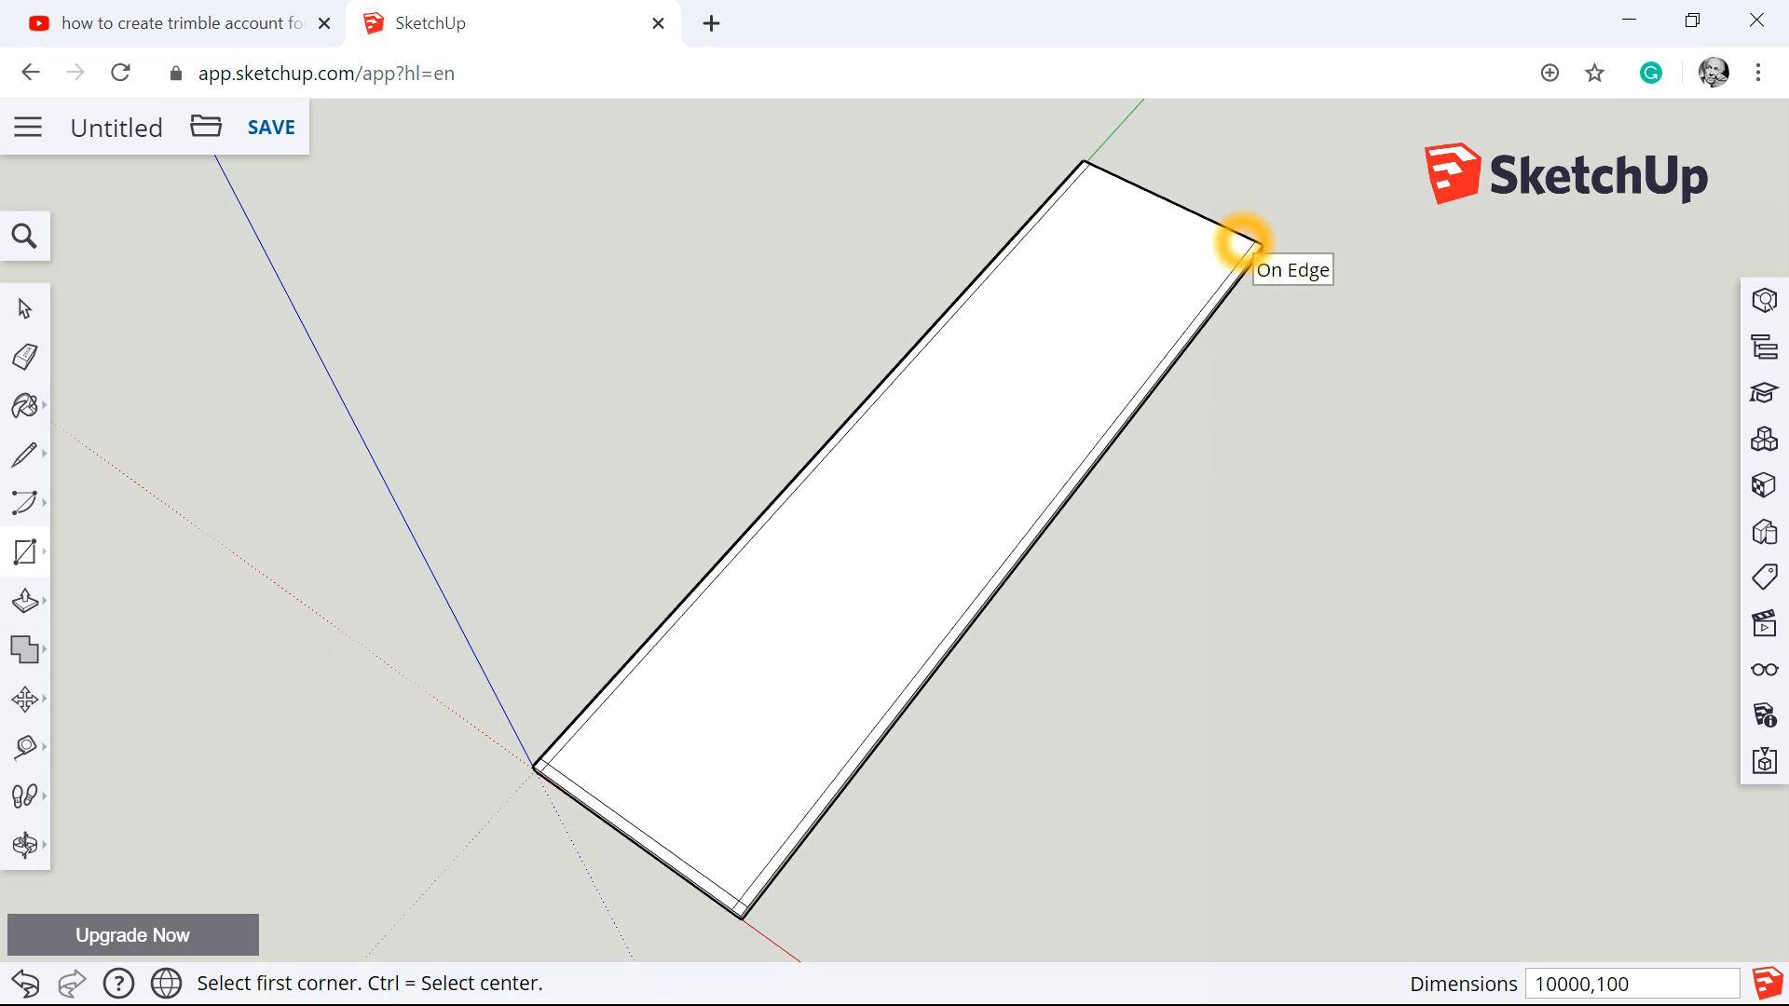
Draw a 2500 × 100 mm rectangle along the far short edge of the slab's top face, completing the border outline.
{"action": "scroll", "coordinate": [1146, 299], "scroll_direction": "up", "scroll_amount": 3}
{"action": "scroll", "coordinate": [1188, 187], "scroll_direction": "down", "scroll_amount": 5}
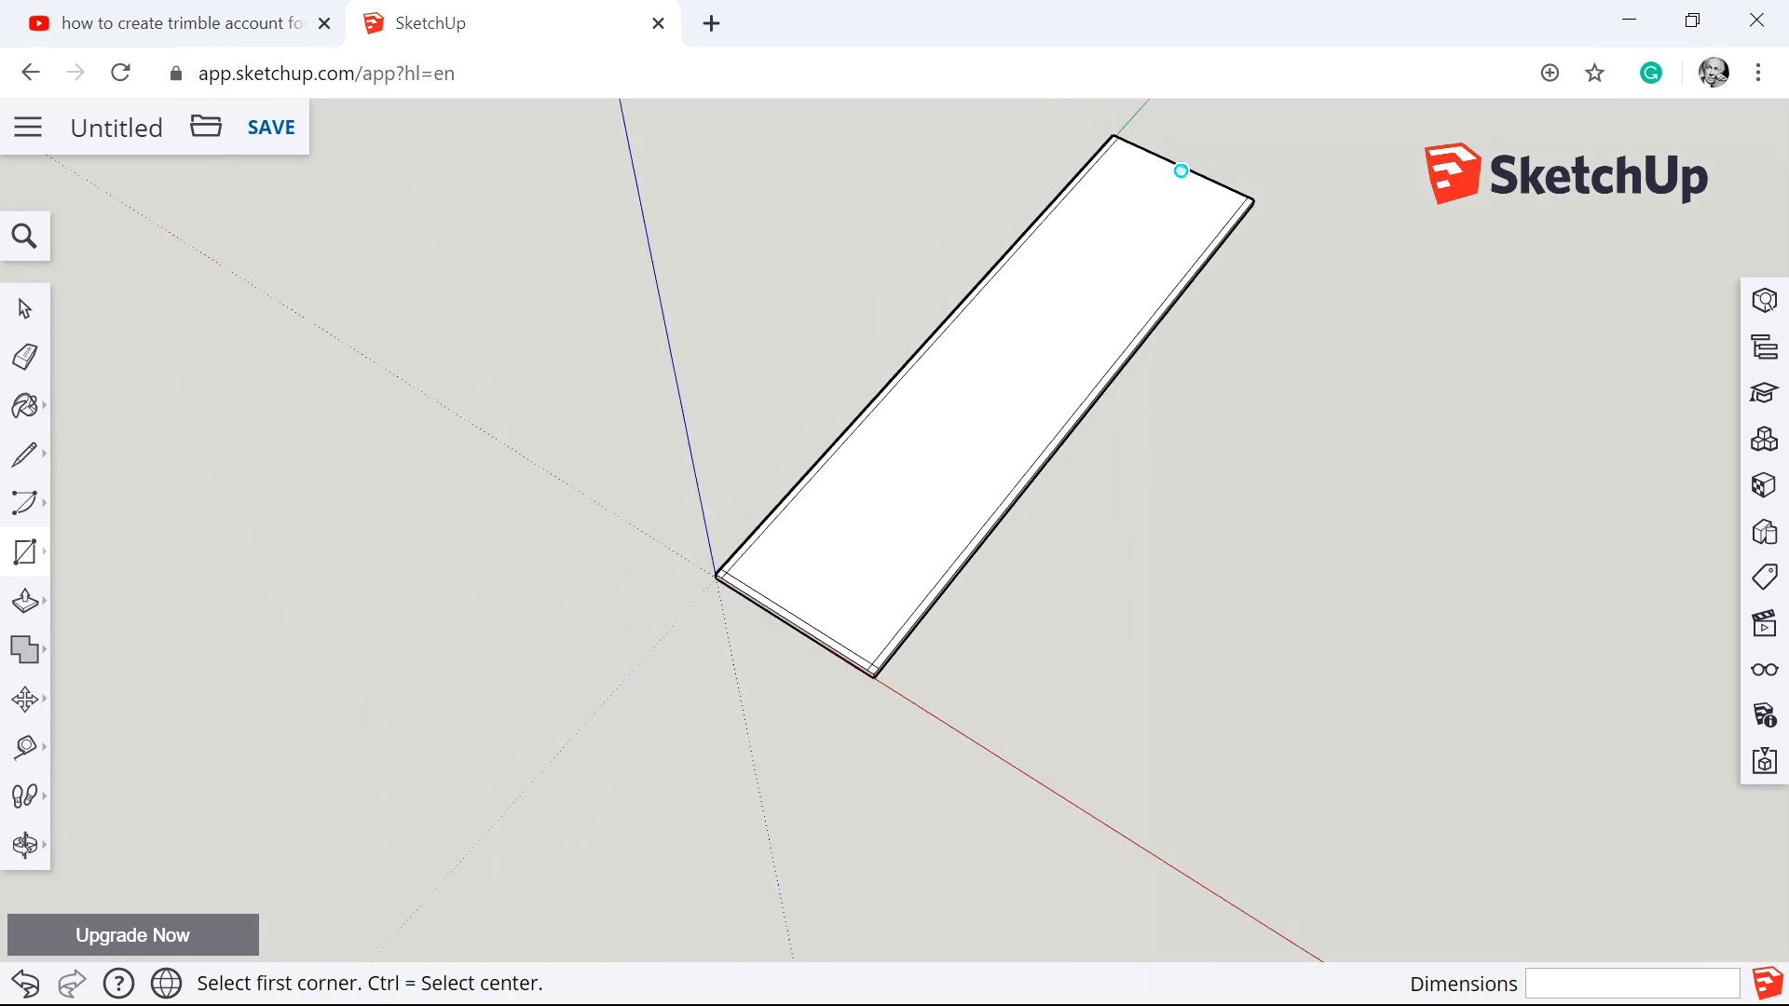
{"action": "scroll", "coordinate": [950, 279], "scroll_direction": "up", "scroll_amount": 1}
{"action": "scroll", "coordinate": [838, 345], "scroll_direction": "down", "scroll_amount": 1}
{"action": "scroll", "coordinate": [720, 433], "scroll_direction": "down", "scroll_amount": 4}
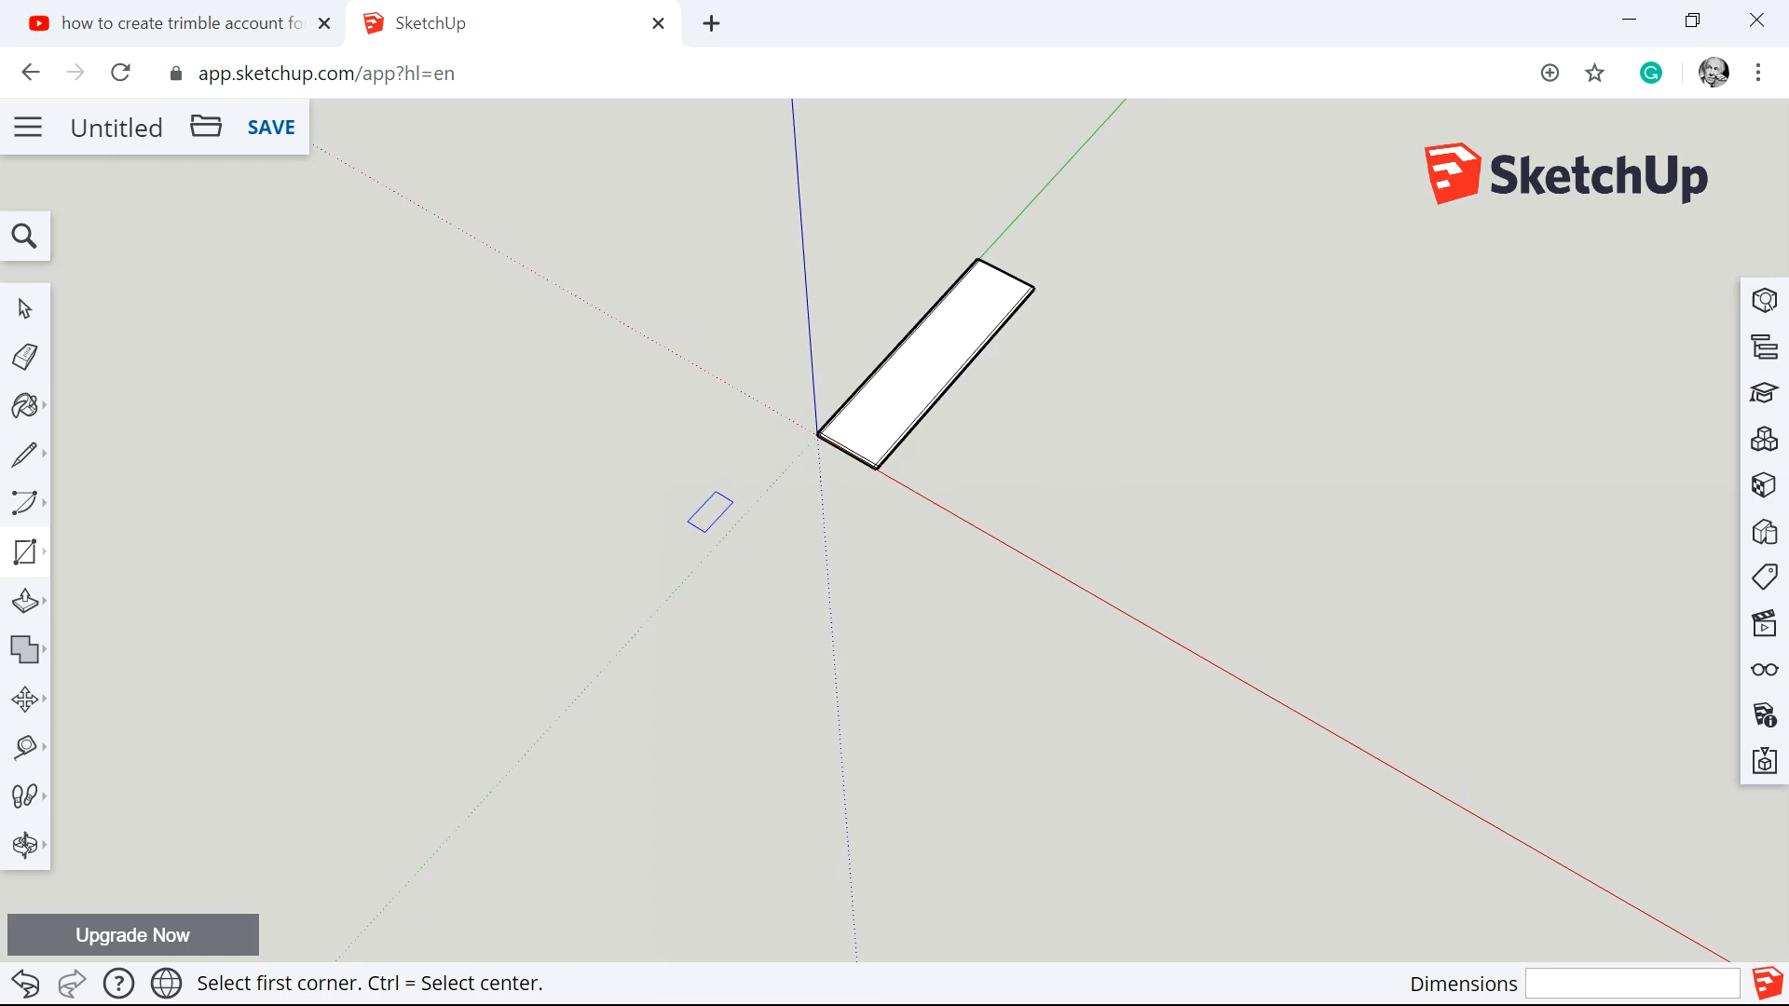
{"action": "scroll", "coordinate": [919, 263], "scroll_direction": "up", "scroll_amount": 5}
{"action": "scroll", "coordinate": [839, 317], "scroll_direction": "up", "scroll_amount": 3}
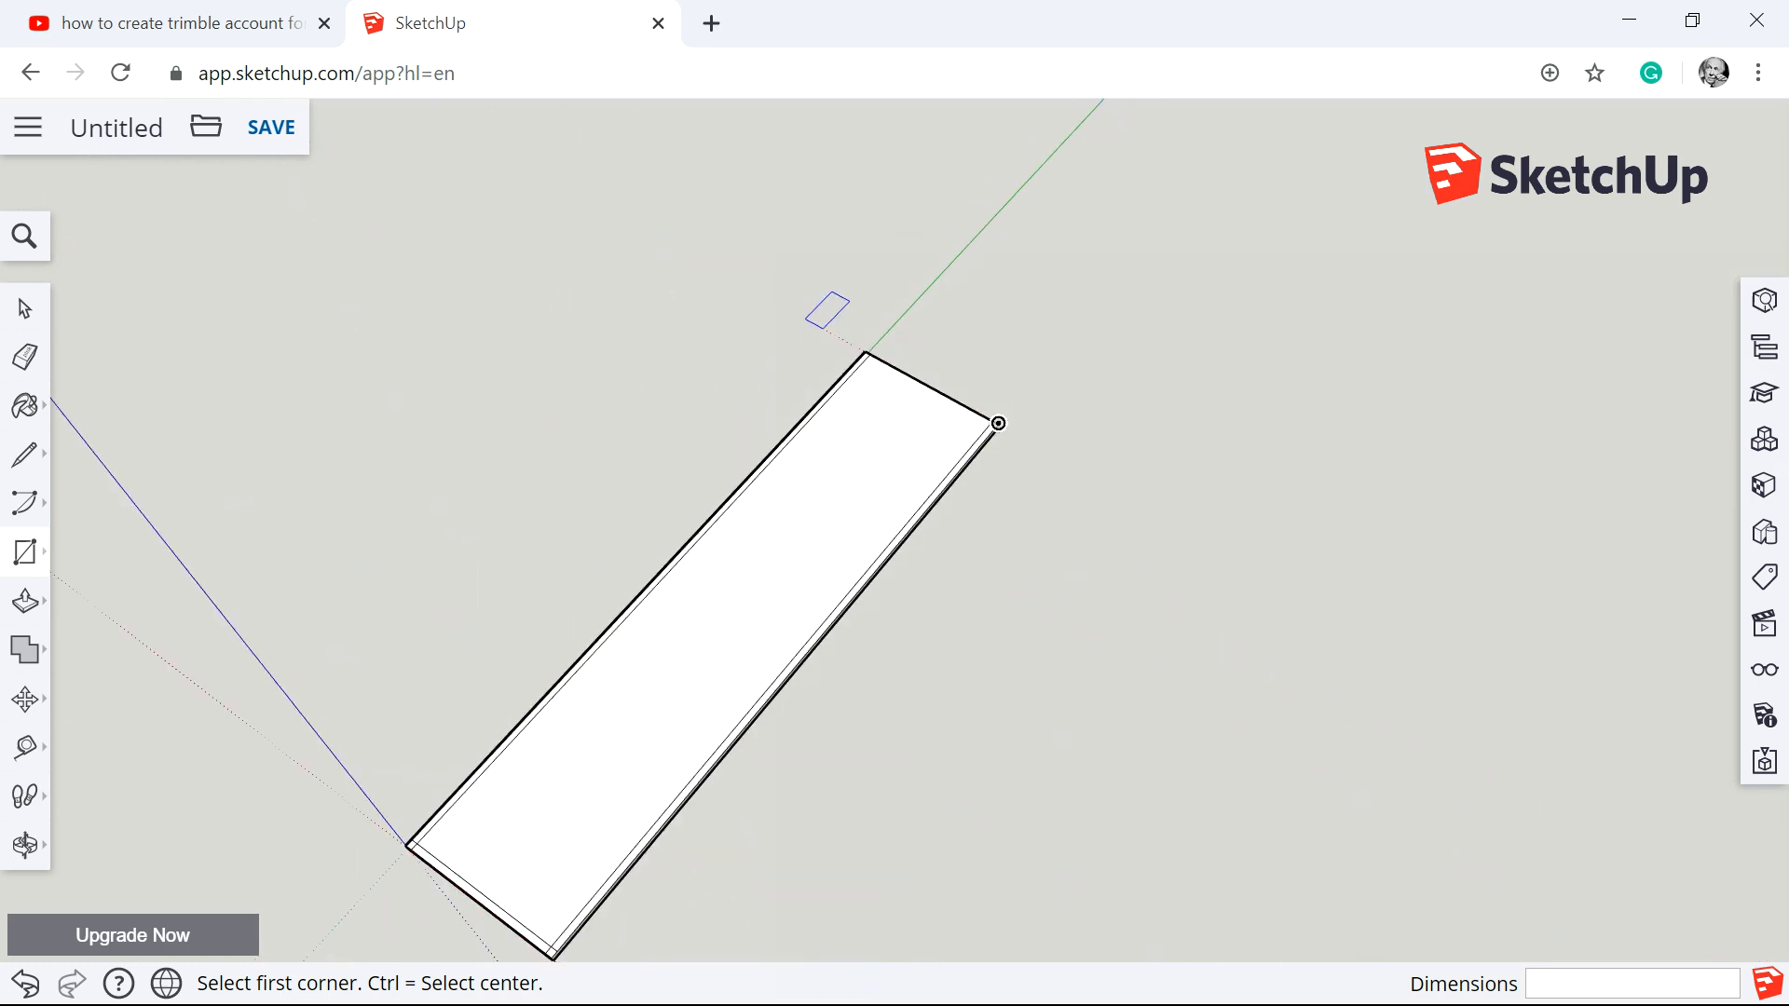
{"action": "left_click", "coordinate": [1024, 432]}
{"action": "left_click", "coordinate": [1030, 436]}
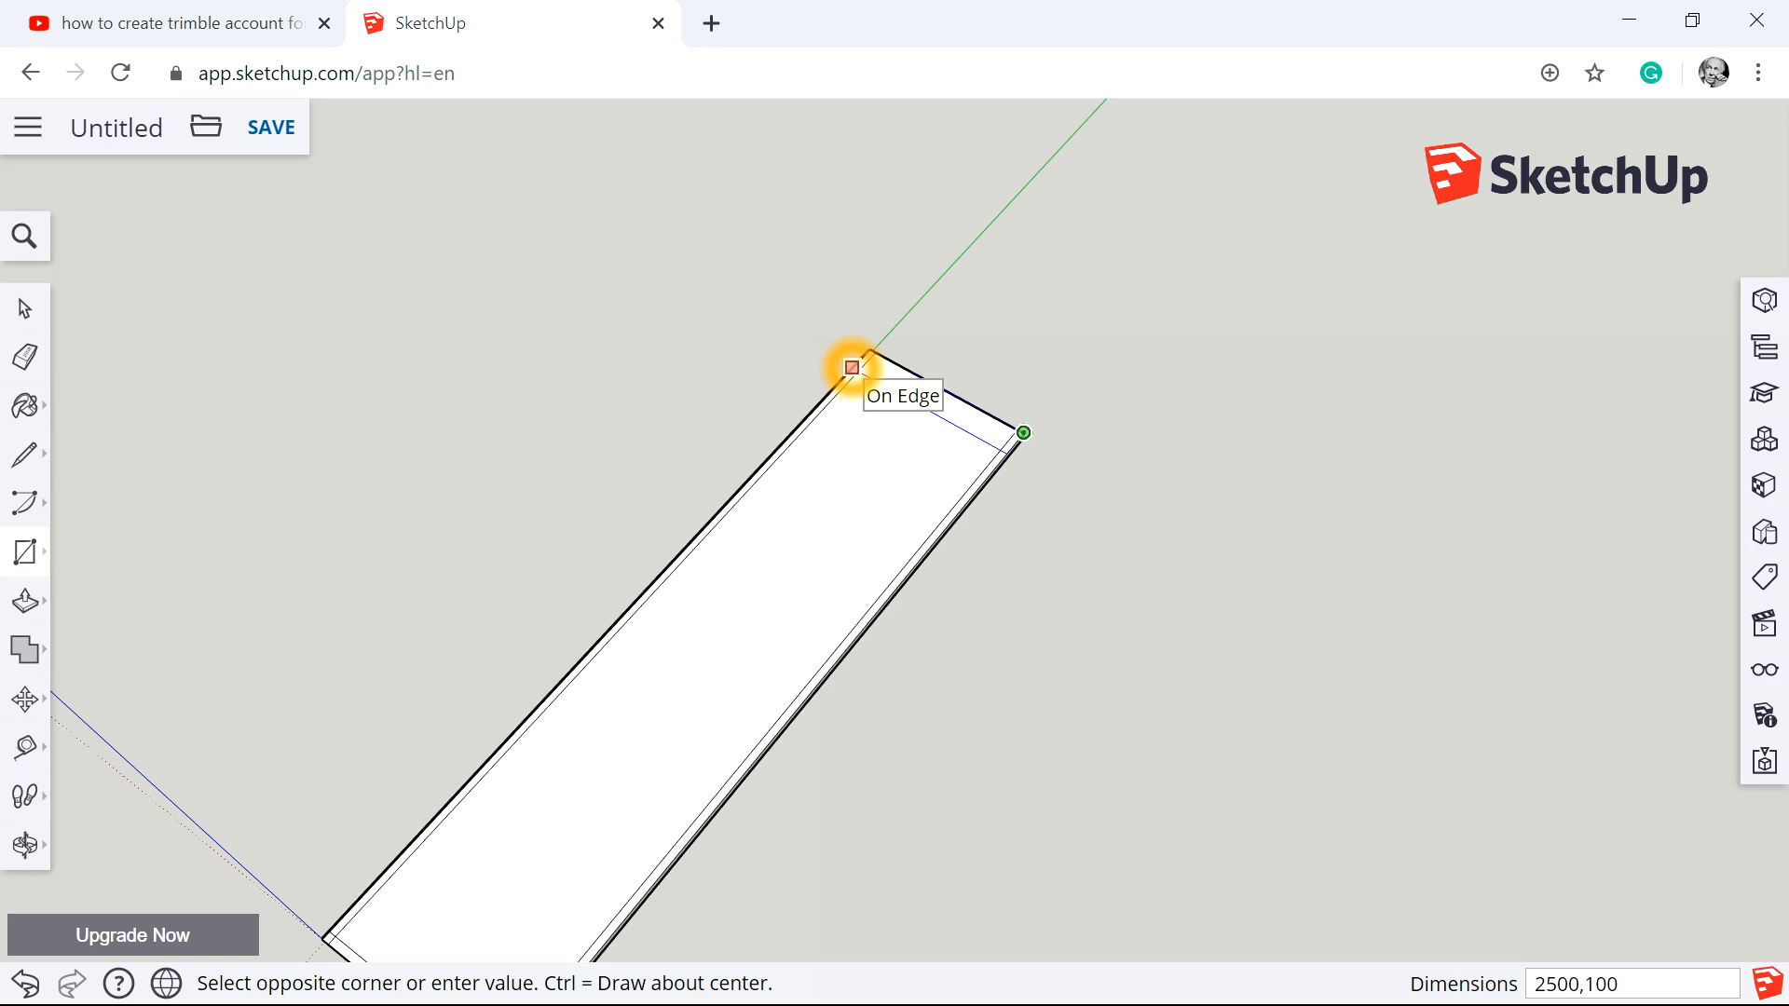
{"action": "left_click", "coordinate": [851, 367]}
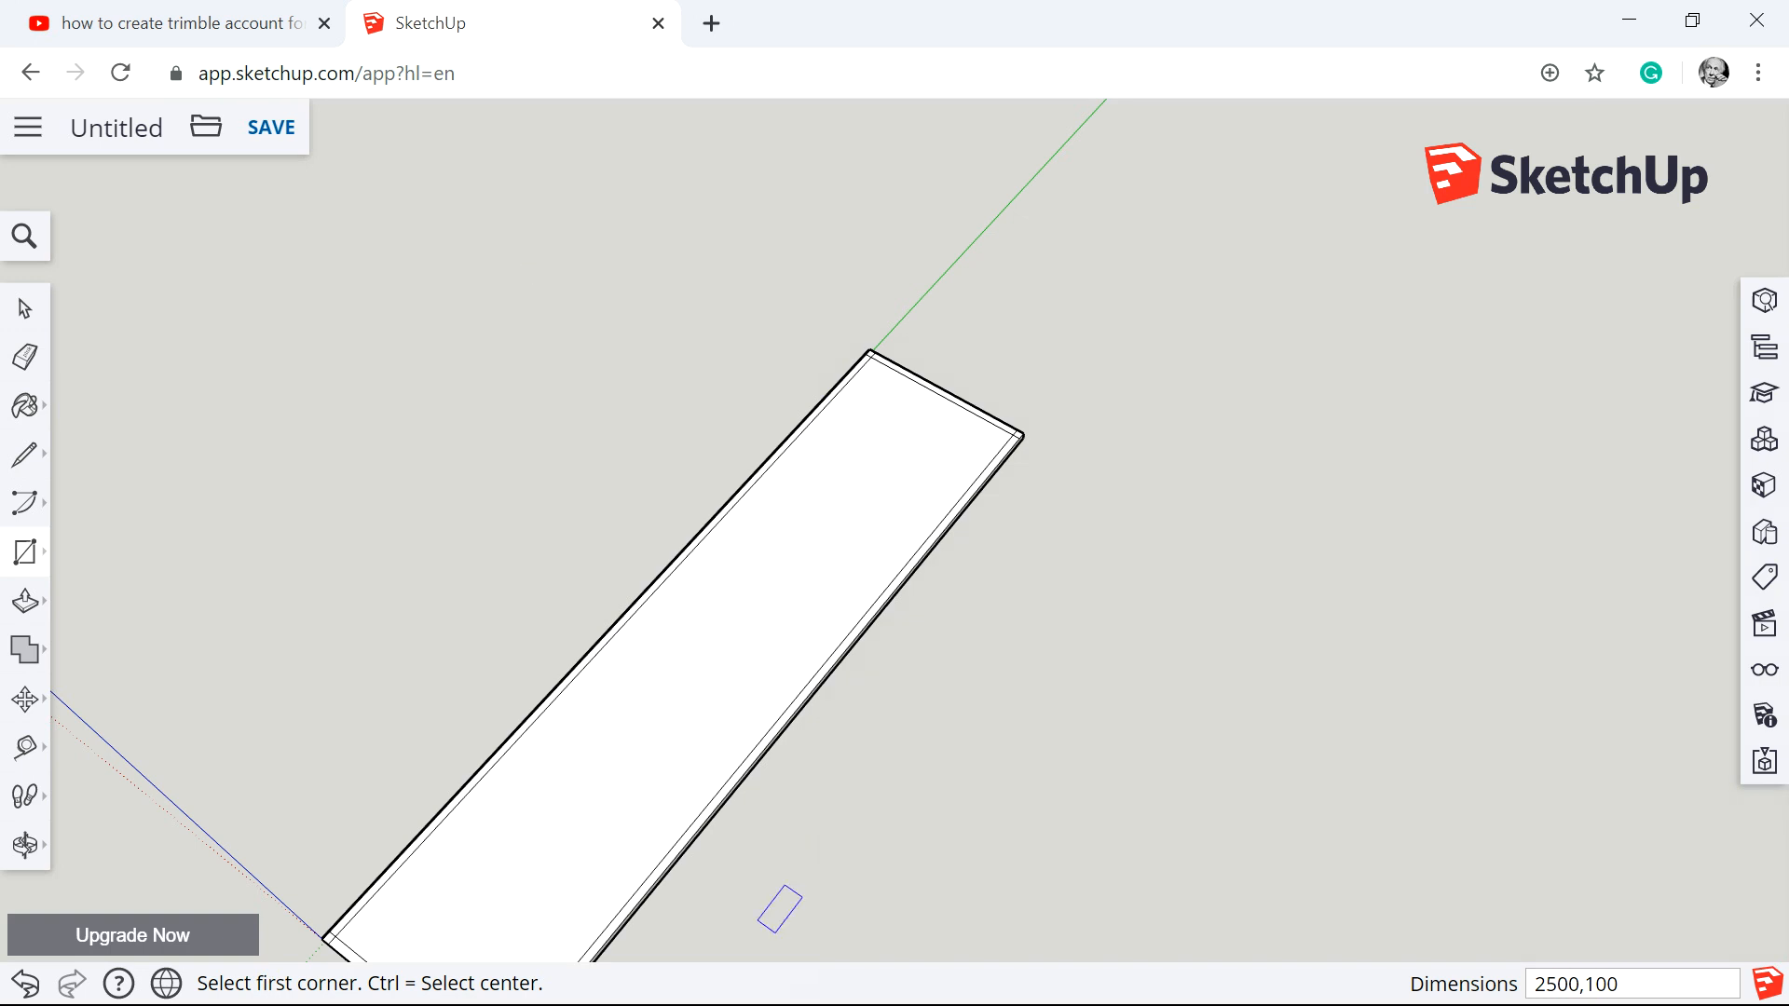
{"action": "scroll", "coordinate": [372, 907], "scroll_direction": "up", "scroll_amount": 2}
{"action": "scroll", "coordinate": [388, 488], "scroll_direction": "down", "scroll_amount": 6}
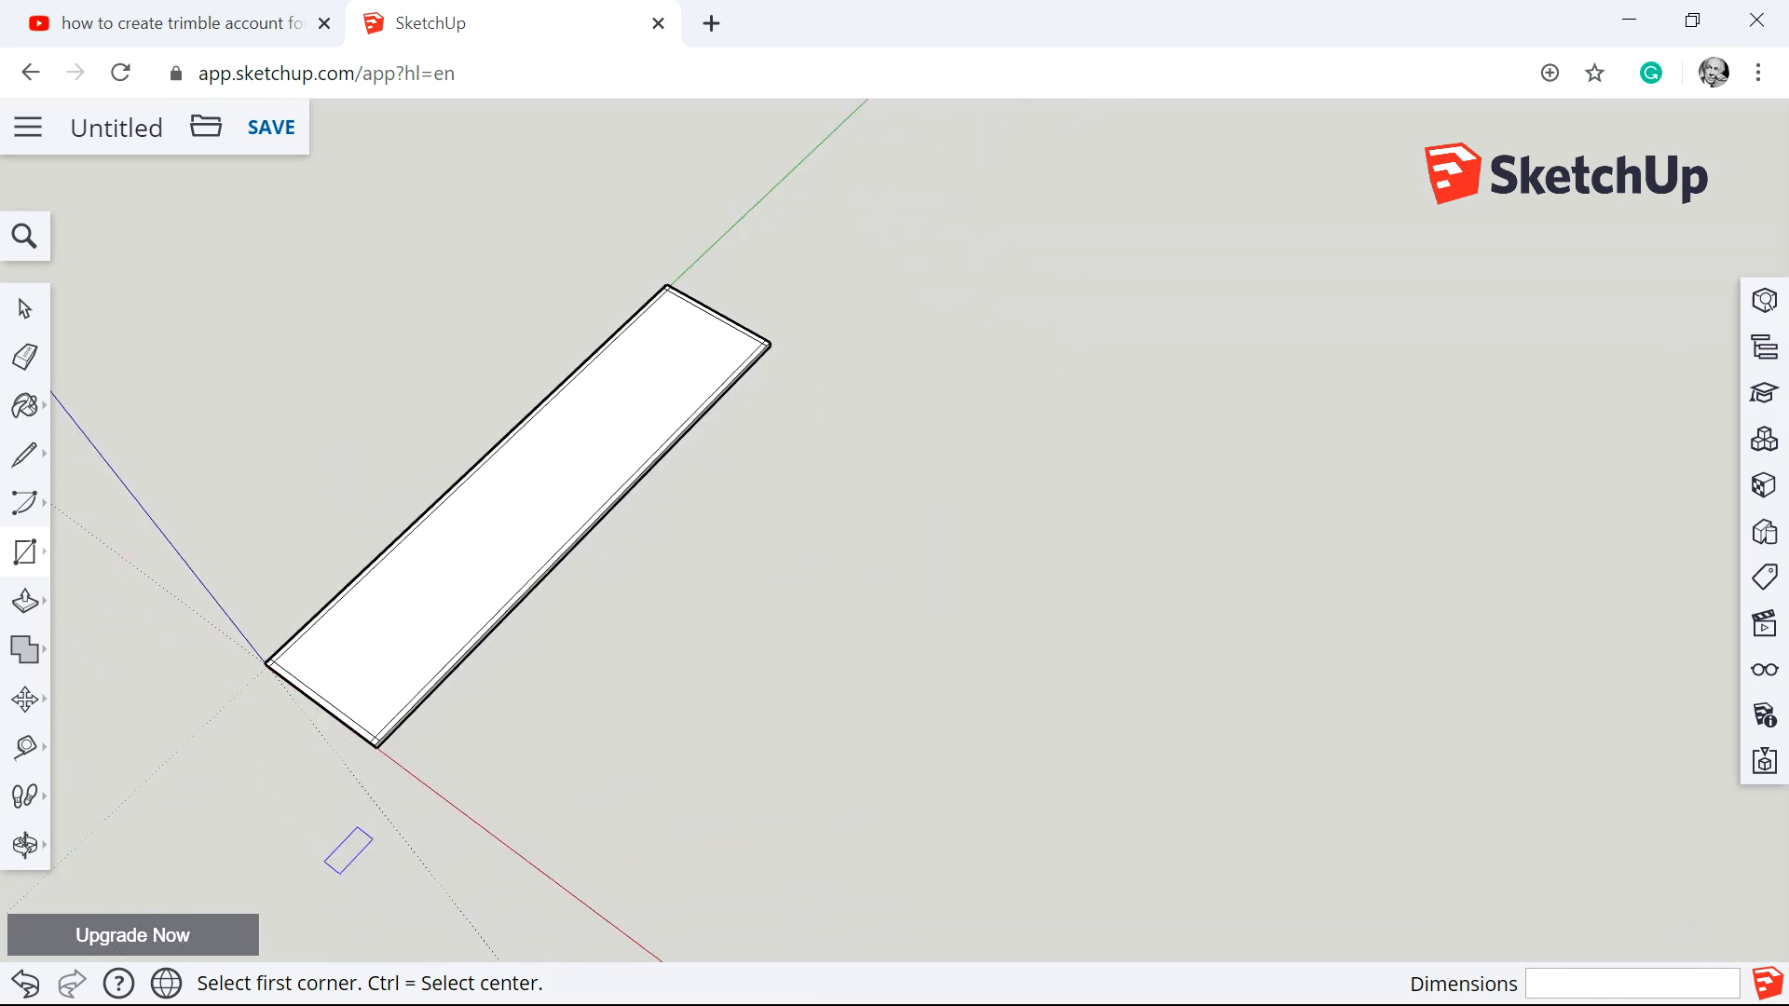
Erase the overlapping border line segments in both front corners of the slab's top face.
{"action": "scroll", "coordinate": [279, 643], "scroll_direction": "up", "scroll_amount": 8}
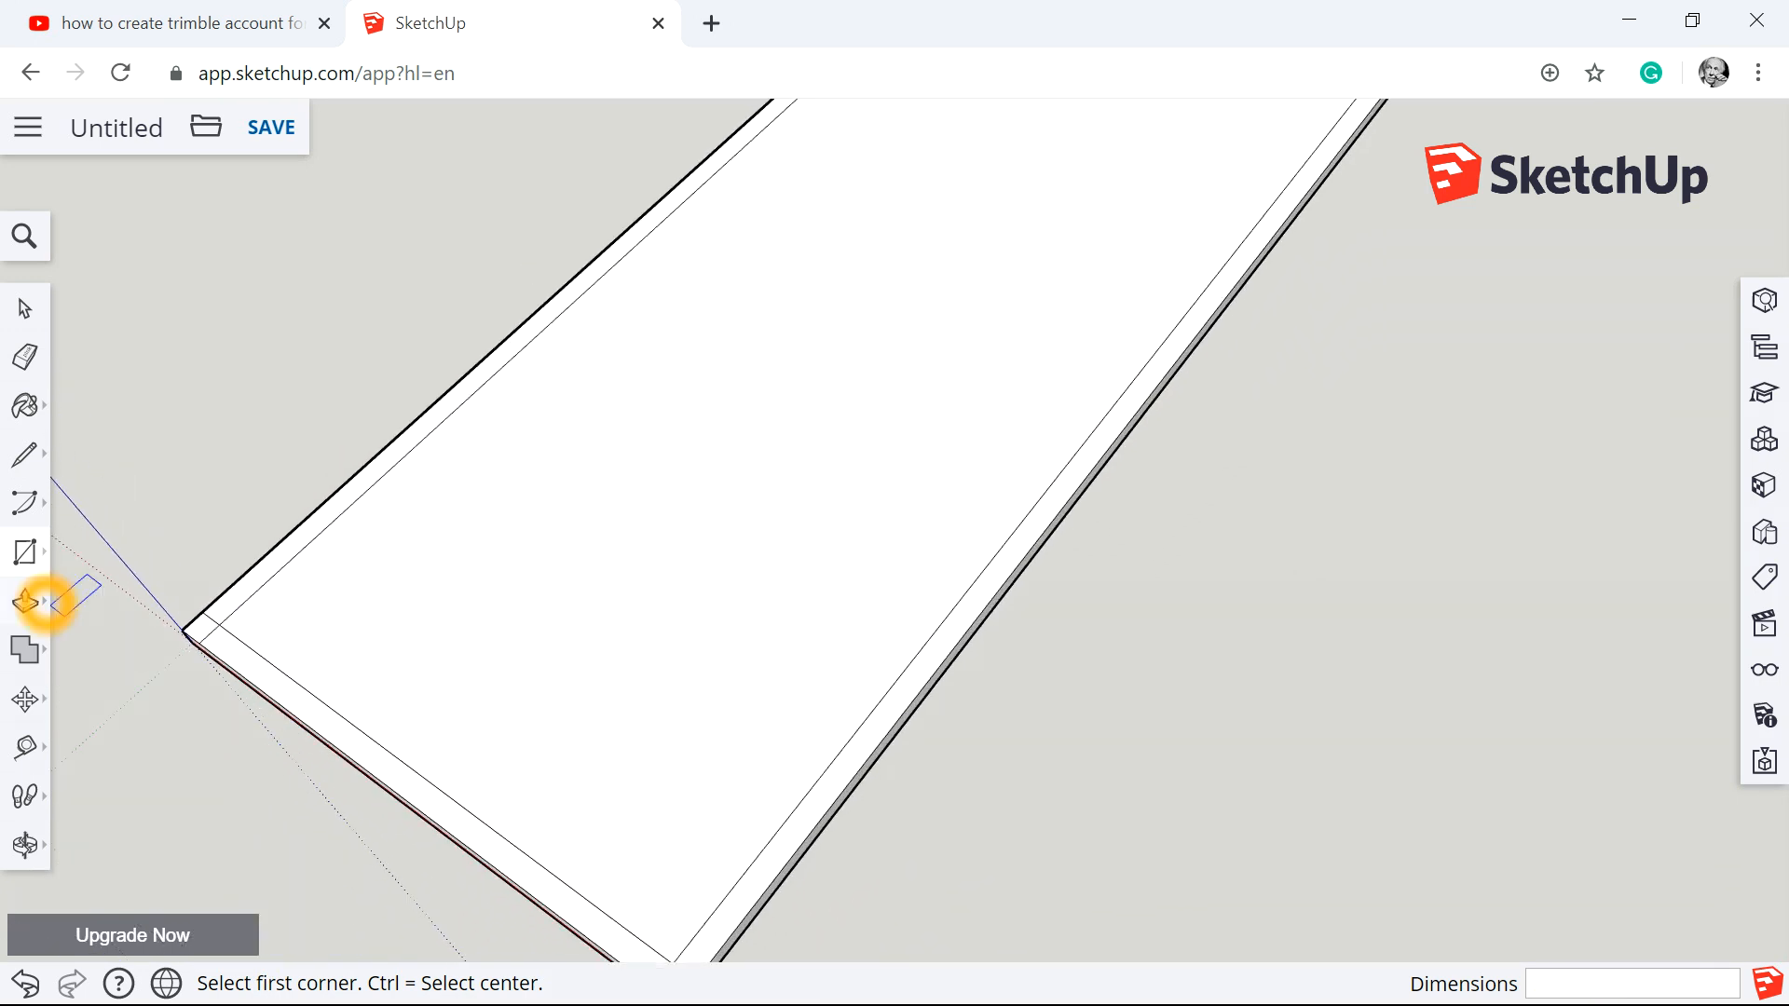
{"action": "left_click", "coordinate": [25, 356]}
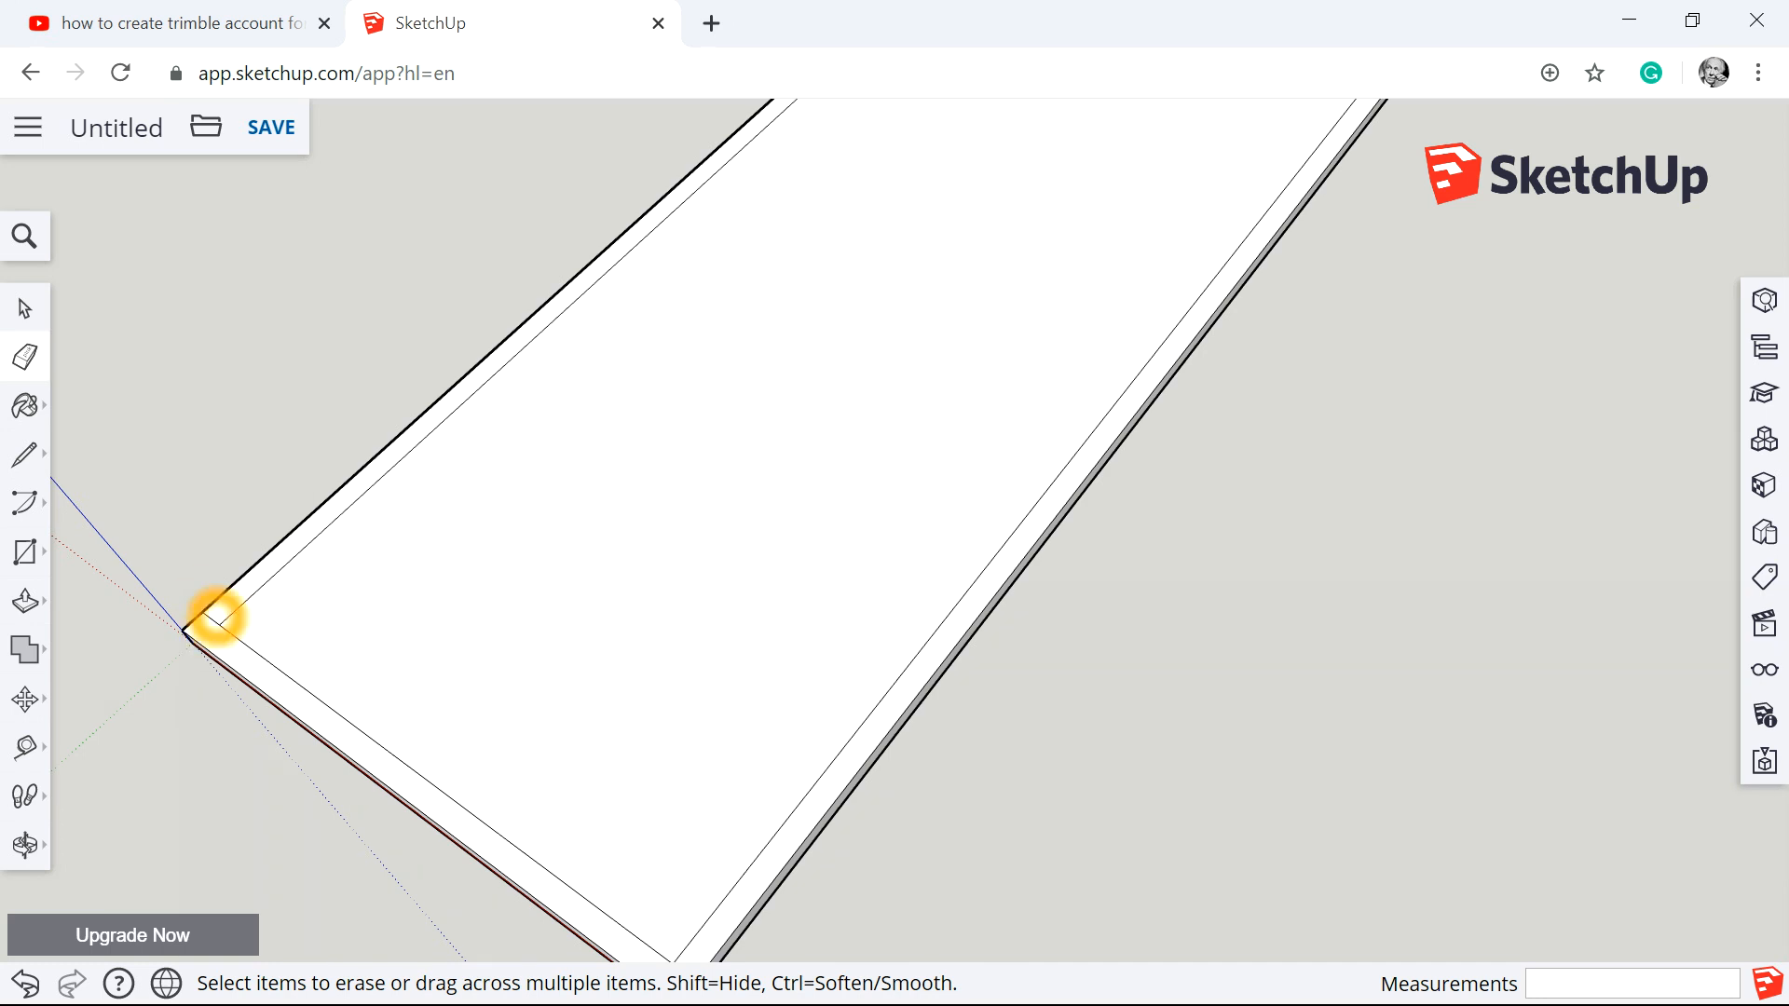
{"action": "left_click", "coordinate": [212, 621]}
{"action": "scroll", "coordinate": [647, 889], "scroll_direction": "up", "scroll_amount": 2}
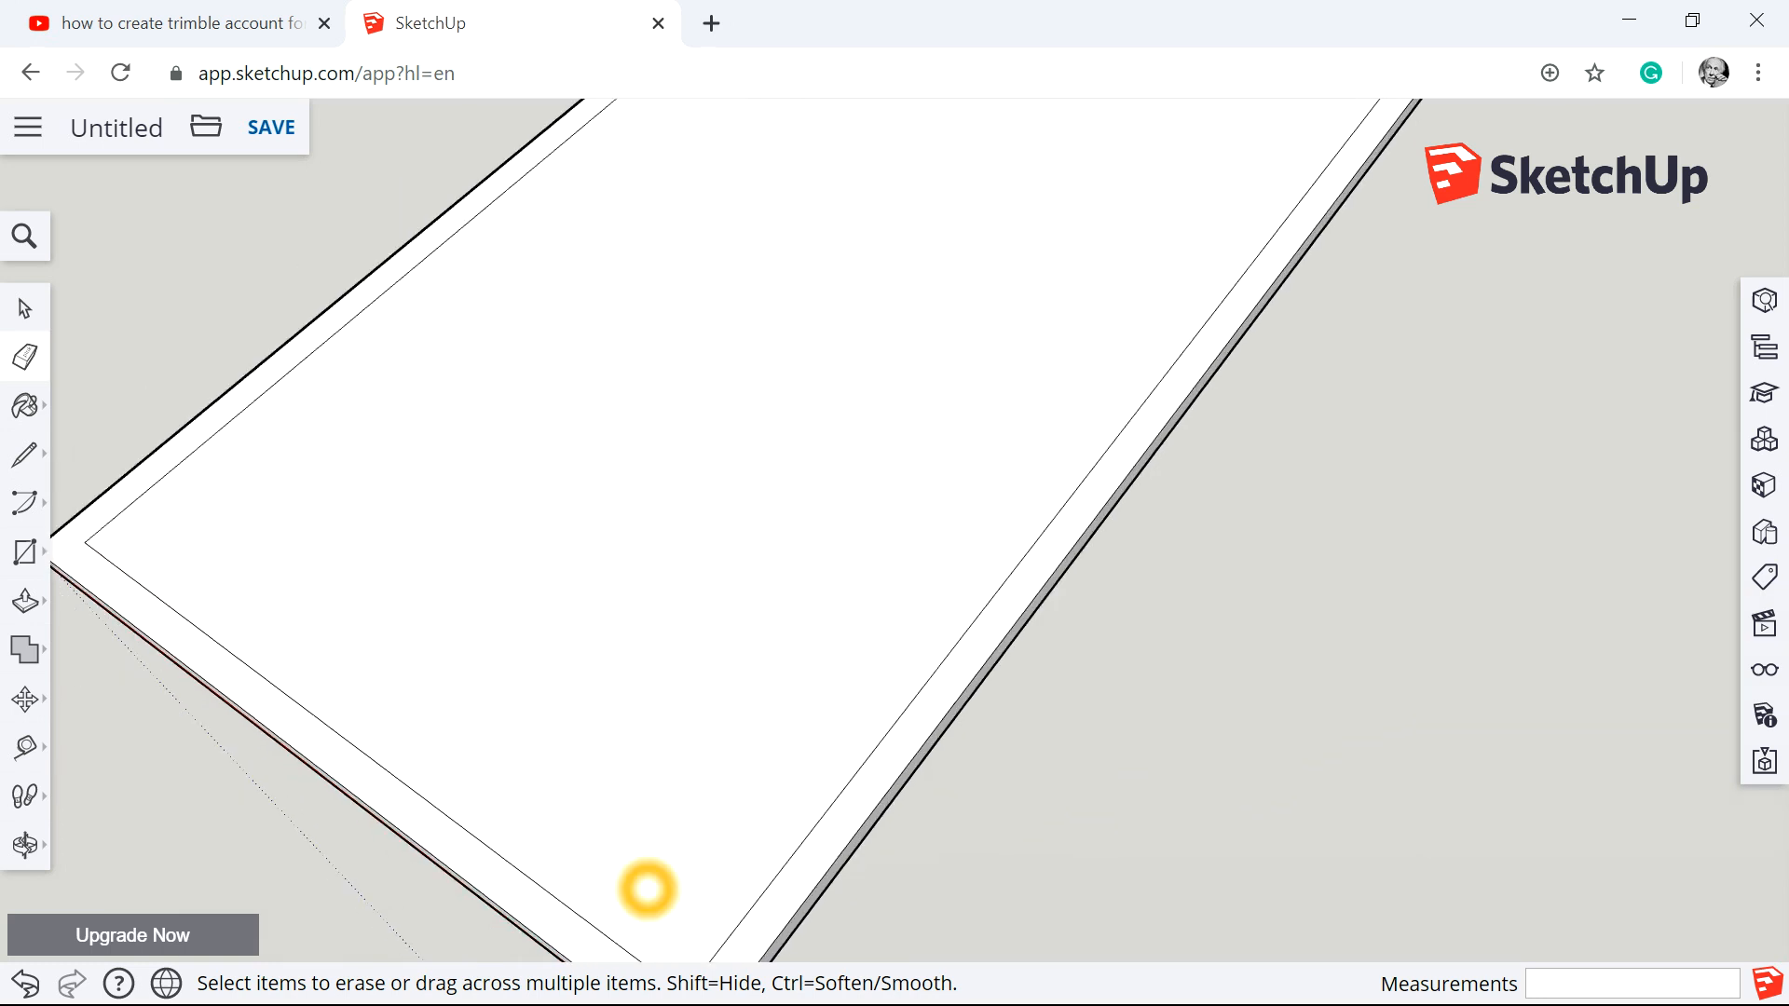
{"action": "scroll", "coordinate": [731, 543], "scroll_direction": "down", "scroll_amount": 3}
{"action": "scroll", "coordinate": [732, 543], "scroll_direction": "down", "scroll_amount": 2}
{"action": "scroll", "coordinate": [783, 713], "scroll_direction": "up", "scroll_amount": 5}
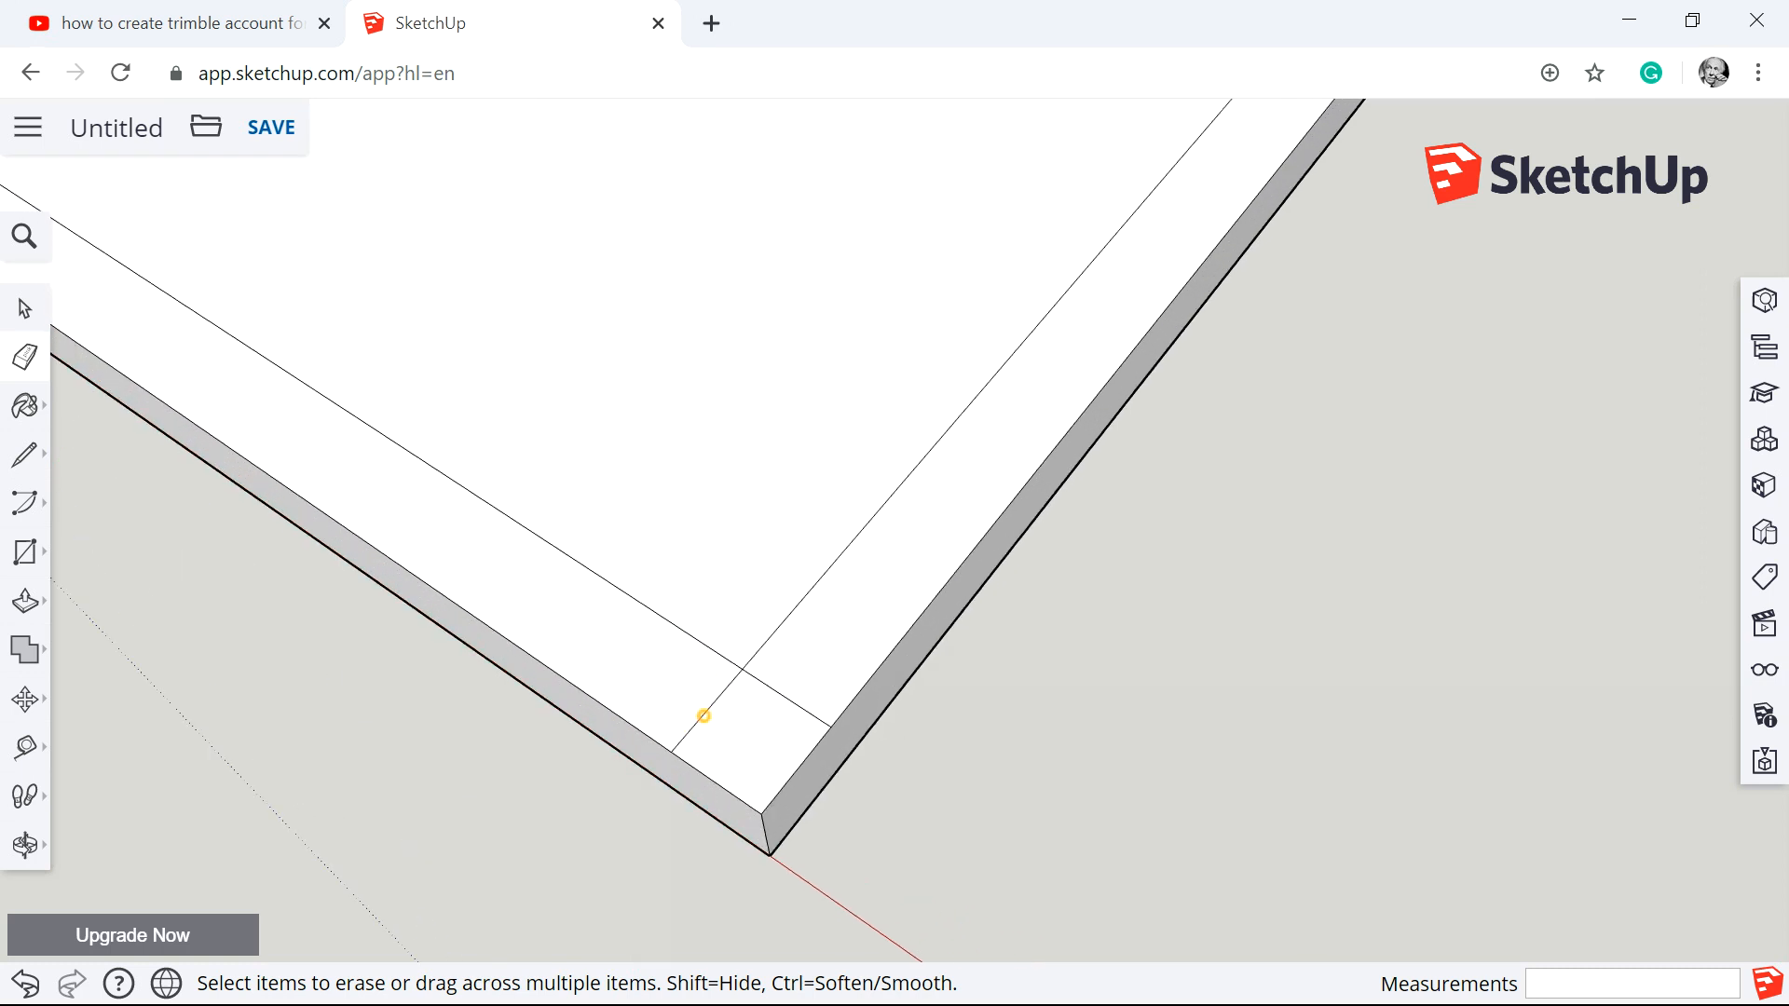
{"action": "left_click", "coordinate": [711, 709]}
{"action": "left_click", "coordinate": [787, 699]}
Erase the overlapping border line segments in both far corners of the slab's top face.
{"action": "scroll", "coordinate": [787, 699], "scroll_direction": "down", "scroll_amount": 2}
{"action": "scroll", "coordinate": [831, 632], "scroll_direction": "up", "scroll_amount": 2}
{"action": "scroll", "coordinate": [832, 686], "scroll_direction": "down", "scroll_amount": 2}
{"action": "scroll", "coordinate": [832, 687], "scroll_direction": "up", "scroll_amount": 1}
{"action": "scroll", "coordinate": [838, 536], "scroll_direction": "down", "scroll_amount": 6}
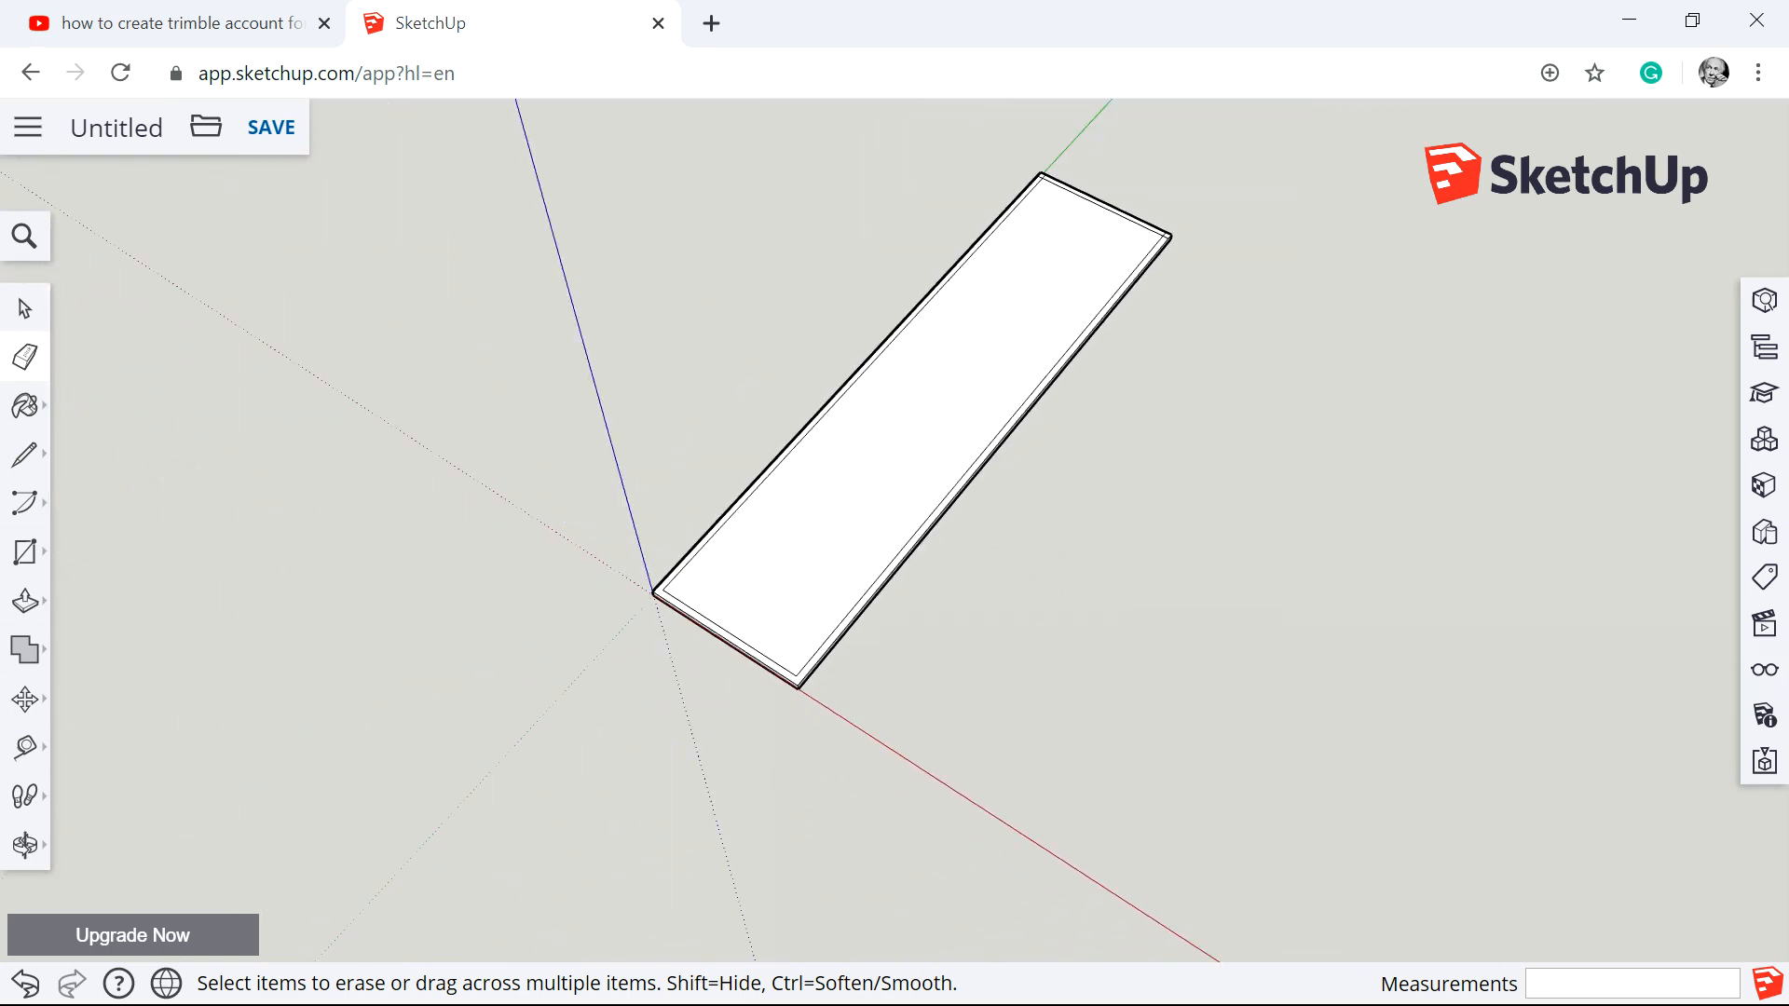
{"action": "scroll", "coordinate": [932, 419], "scroll_direction": "up", "scroll_amount": 2}
{"action": "scroll", "coordinate": [969, 339], "scroll_direction": "up", "scroll_amount": 7}
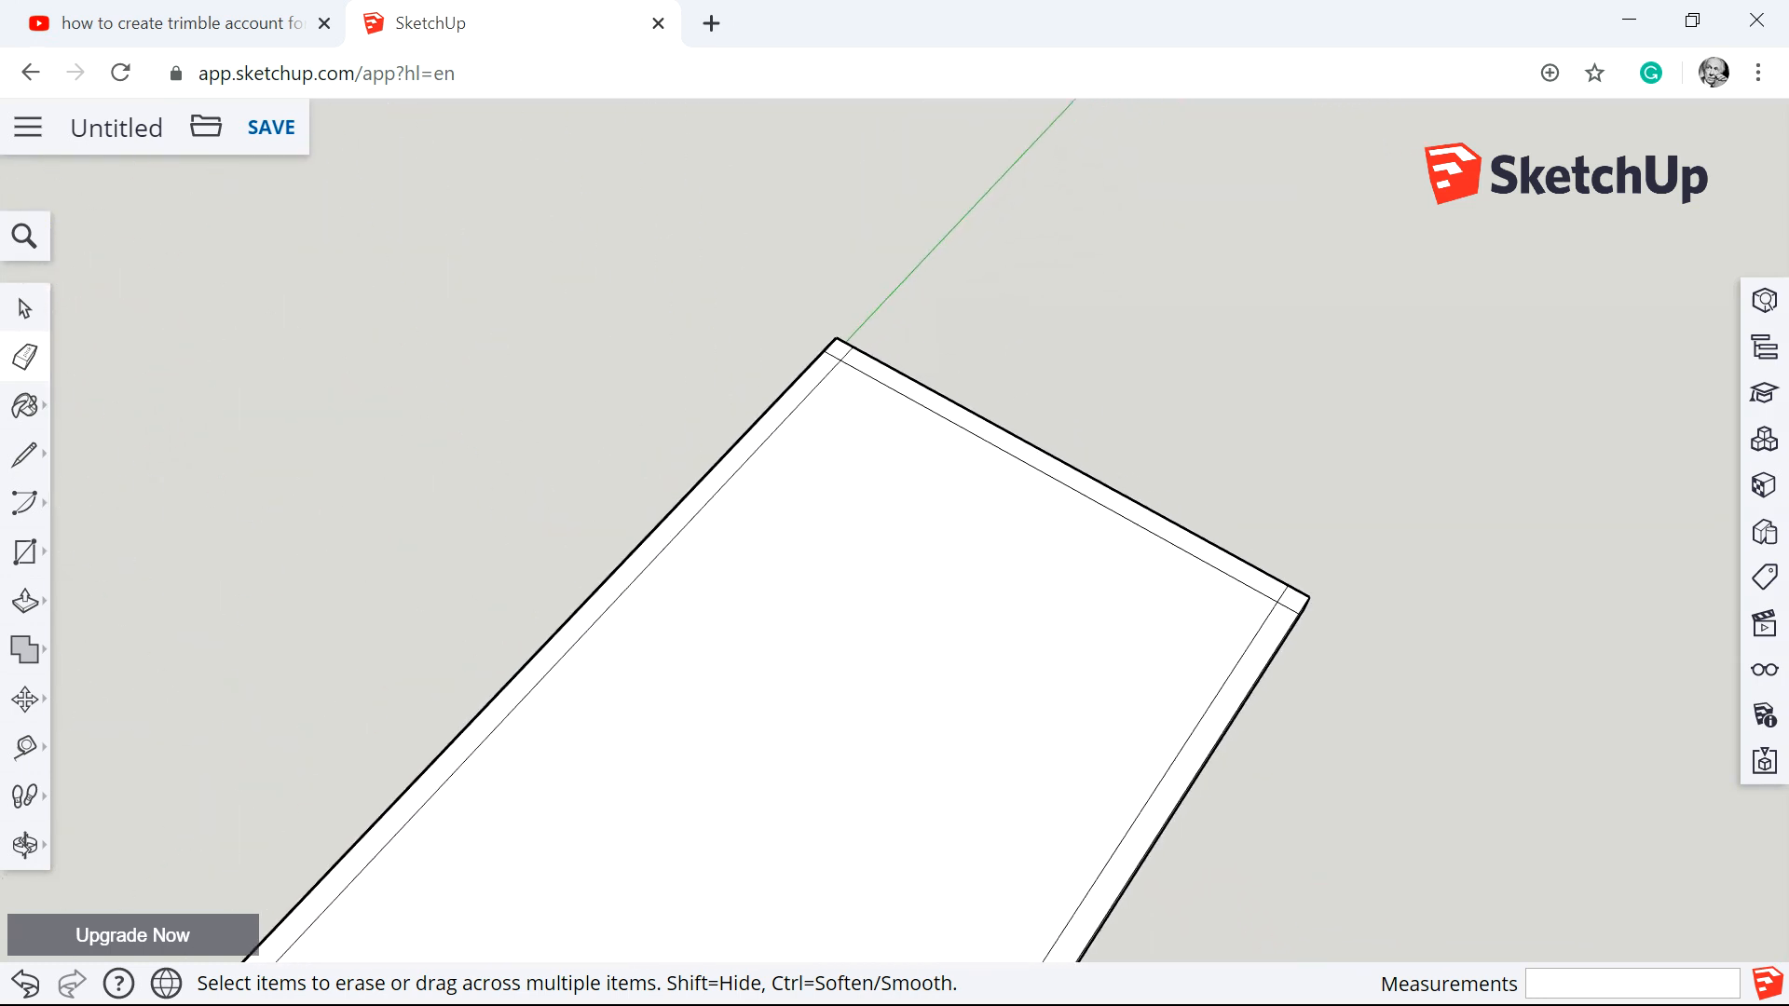
{"action": "left_click", "coordinate": [765, 369]}
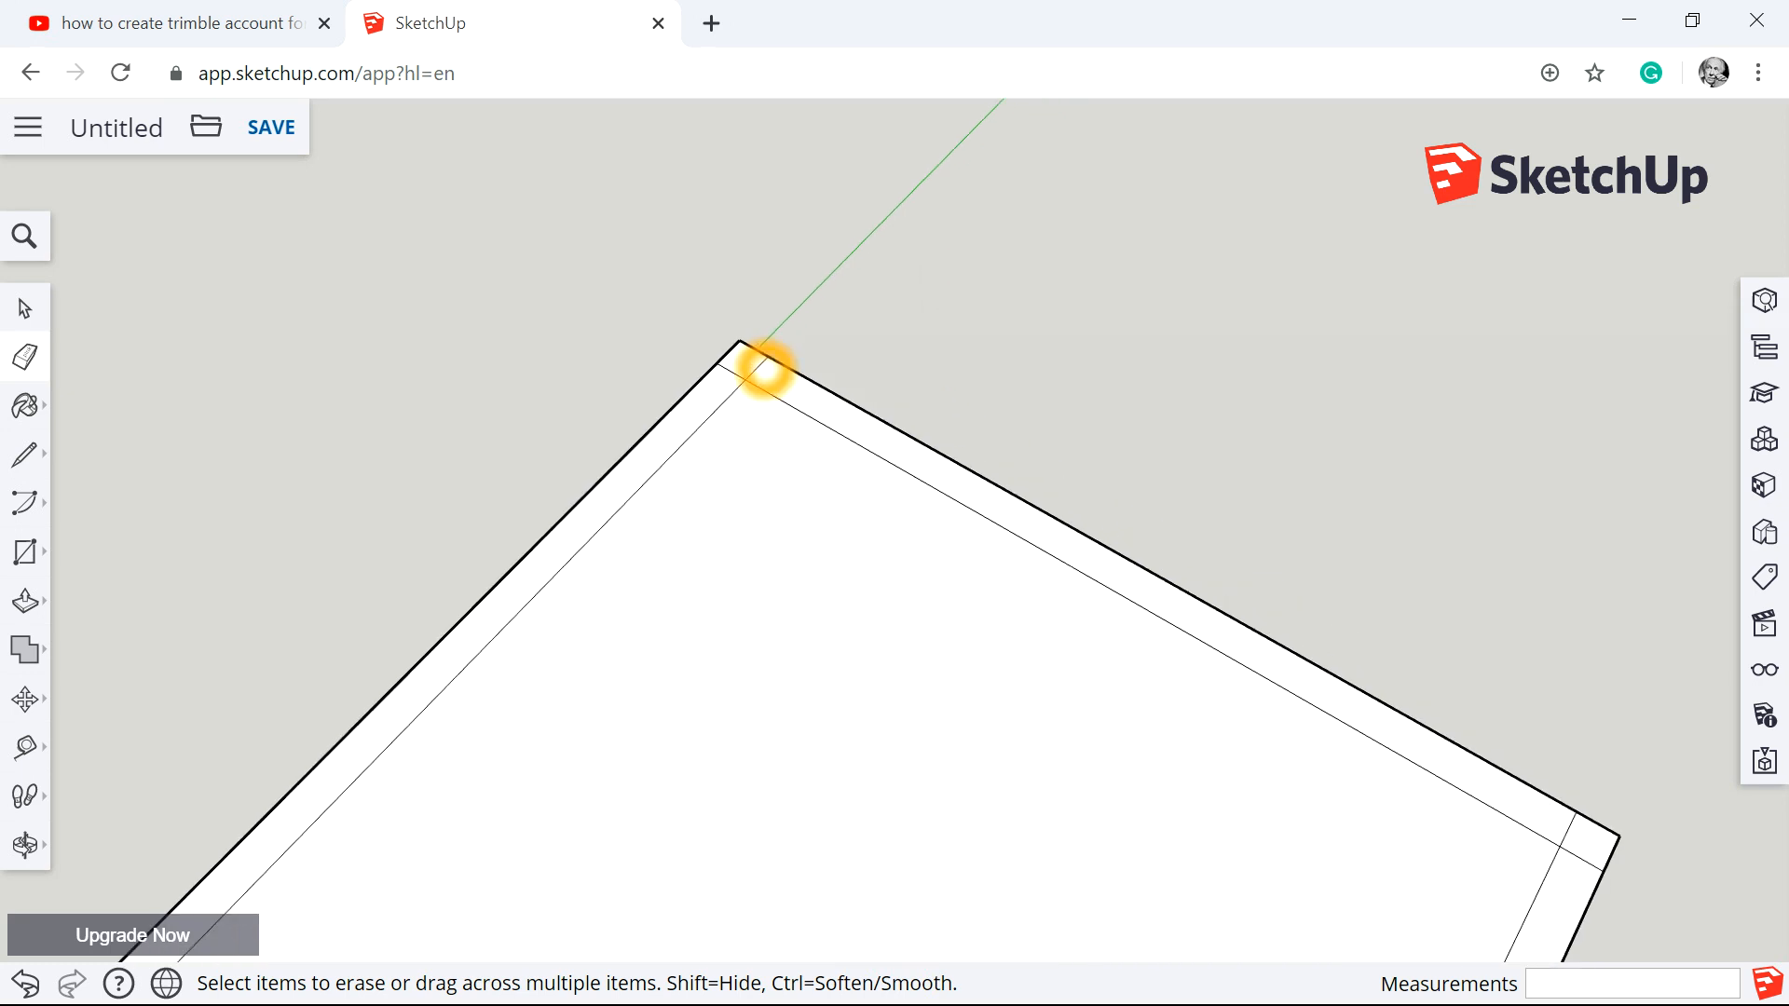
{"action": "left_click", "coordinate": [735, 373]}
{"action": "left_click", "coordinate": [1582, 809]}
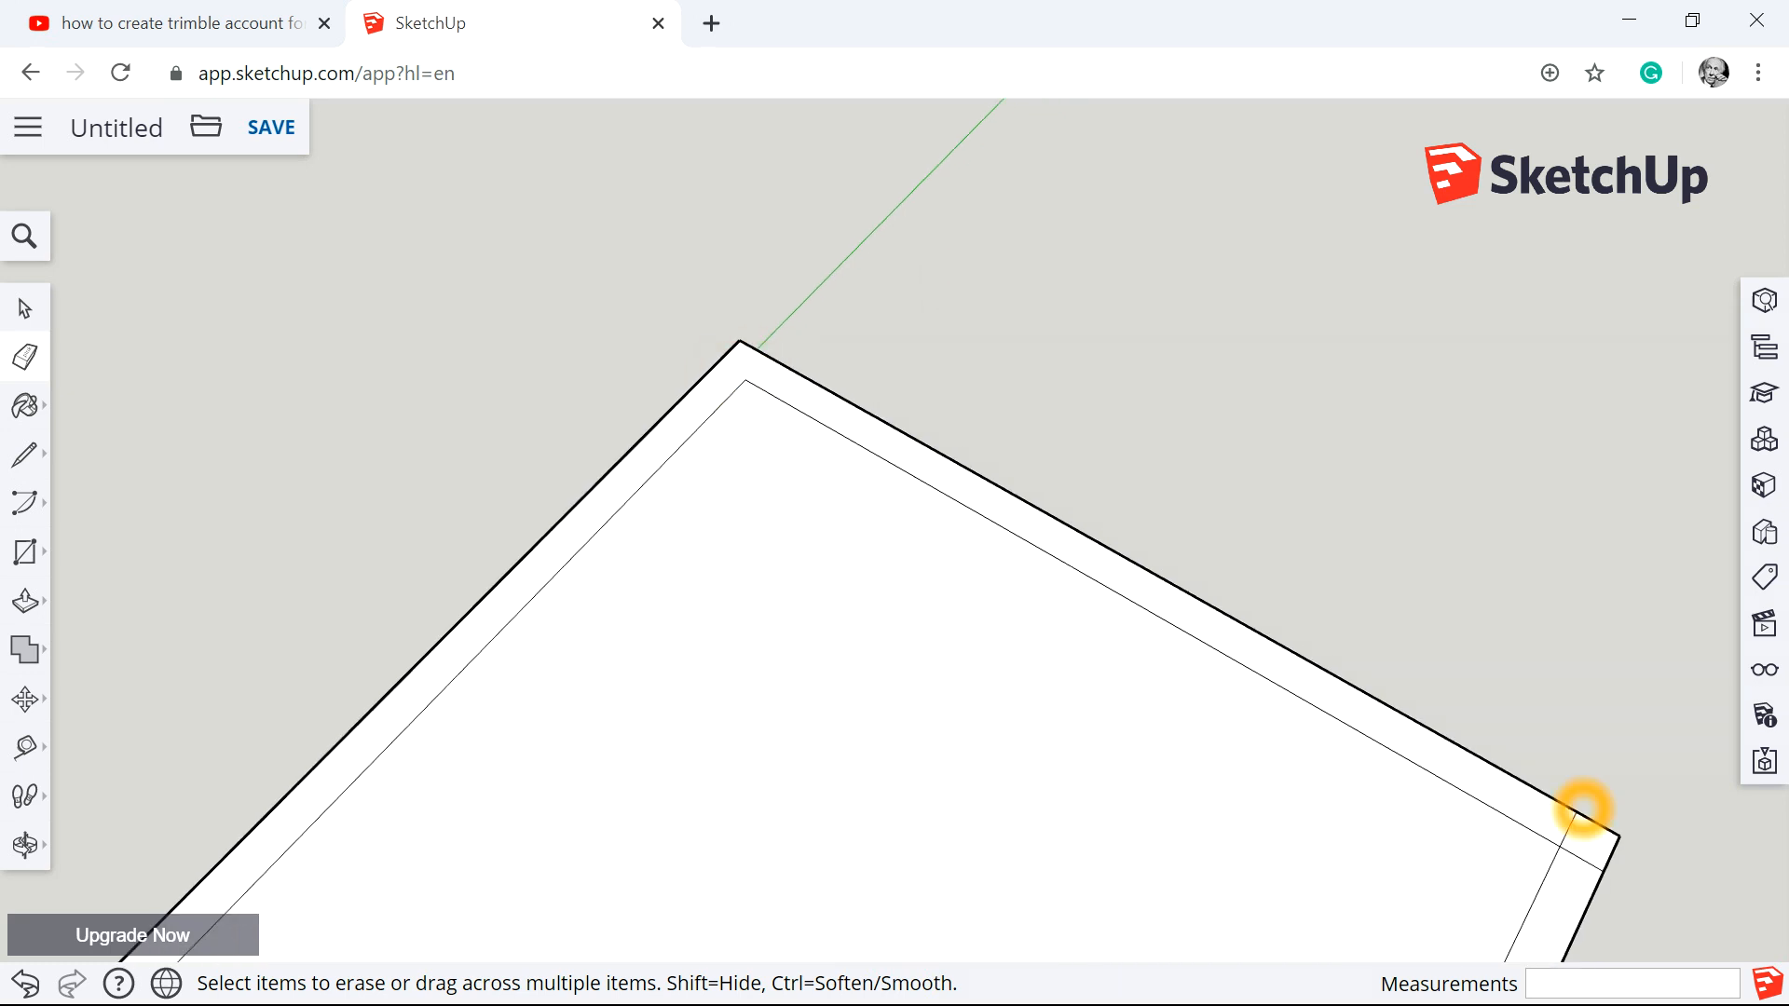
{"action": "left_click", "coordinate": [1601, 875]}
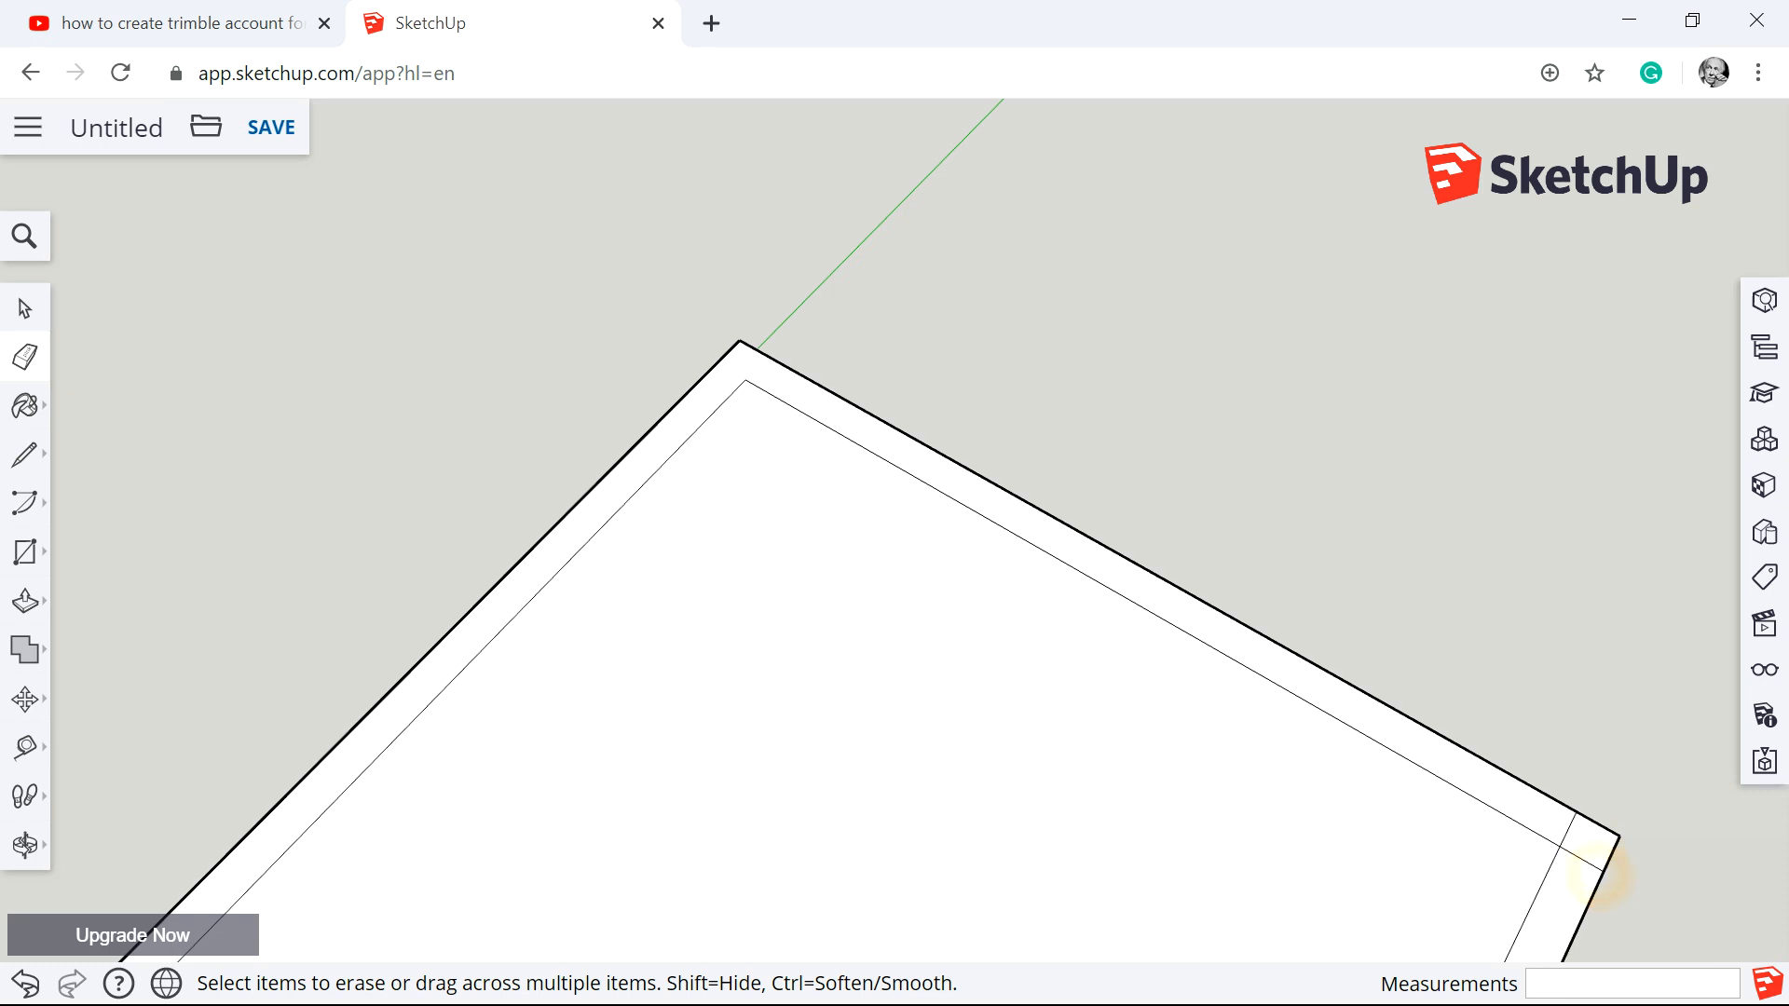
{"action": "left_click", "coordinate": [1597, 870]}
{"action": "scroll", "coordinate": [1416, 909], "scroll_direction": "up", "scroll_amount": 3}
{"action": "scroll", "coordinate": [1336, 779], "scroll_direction": "down", "scroll_amount": 5}
{"action": "scroll", "coordinate": [971, 601], "scroll_direction": "down", "scroll_amount": 10}
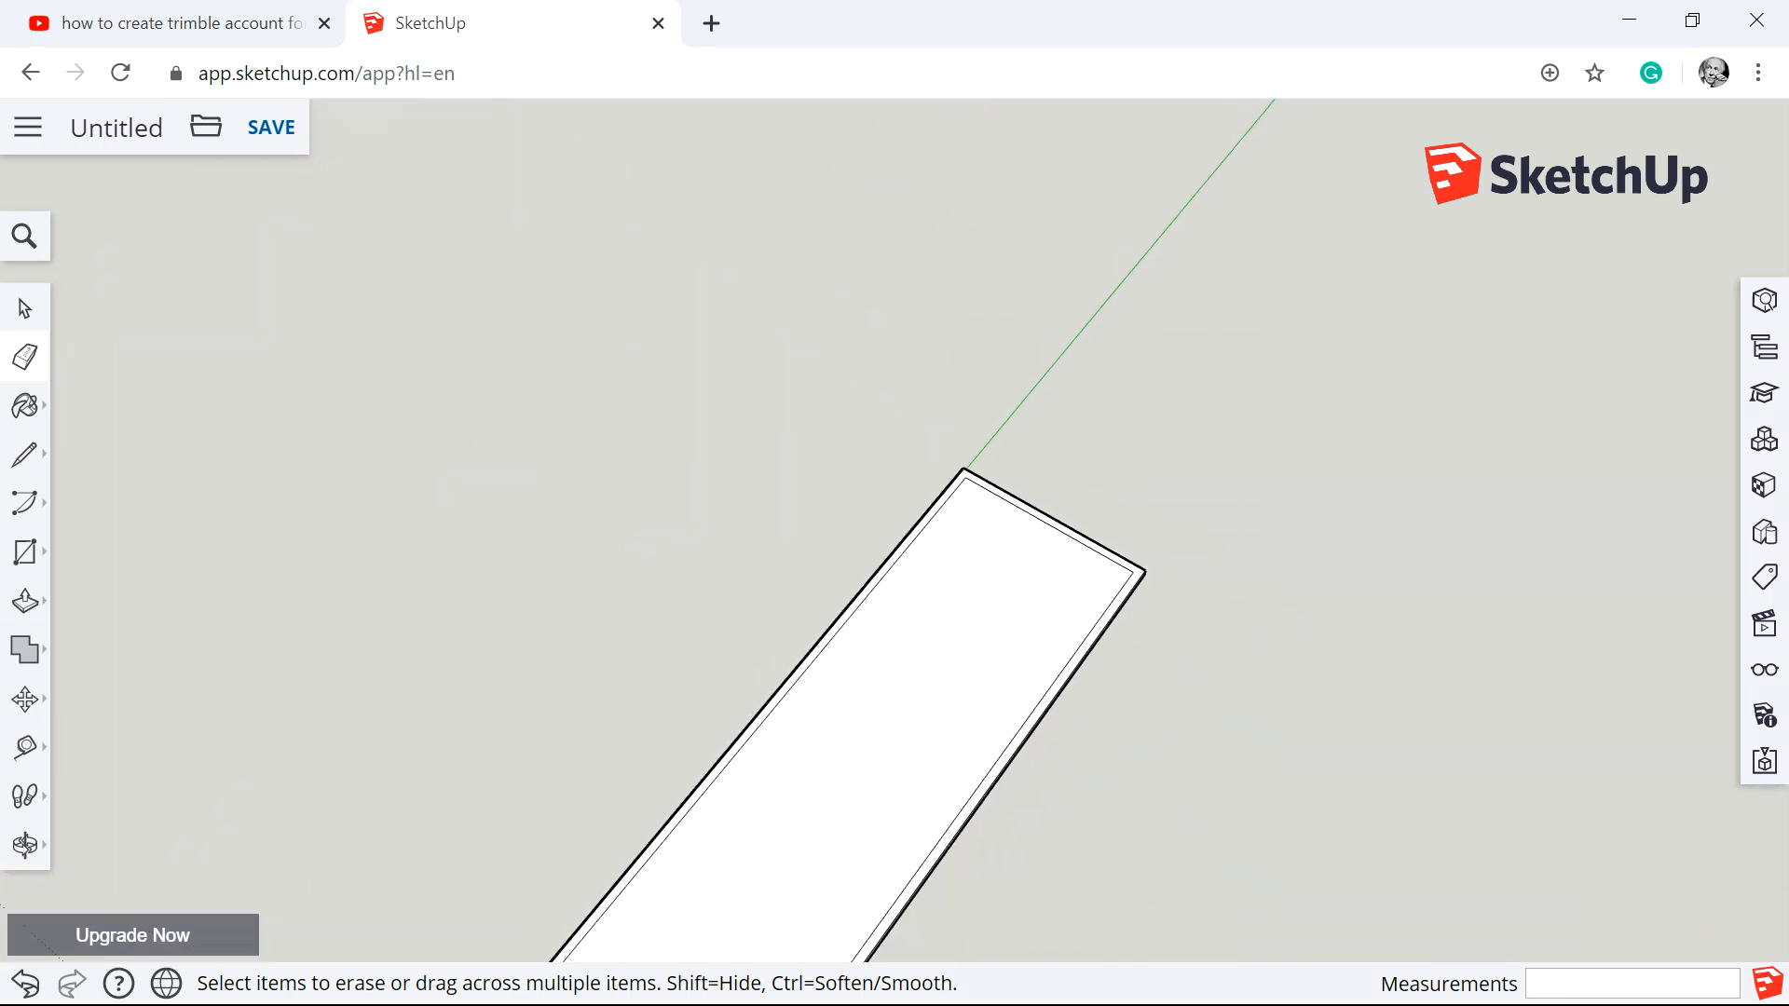
{"action": "scroll", "coordinate": [1037, 353], "scroll_direction": "down", "scroll_amount": 3}
{"action": "scroll", "coordinate": [990, 550], "scroll_direction": "up", "scroll_amount": 10}
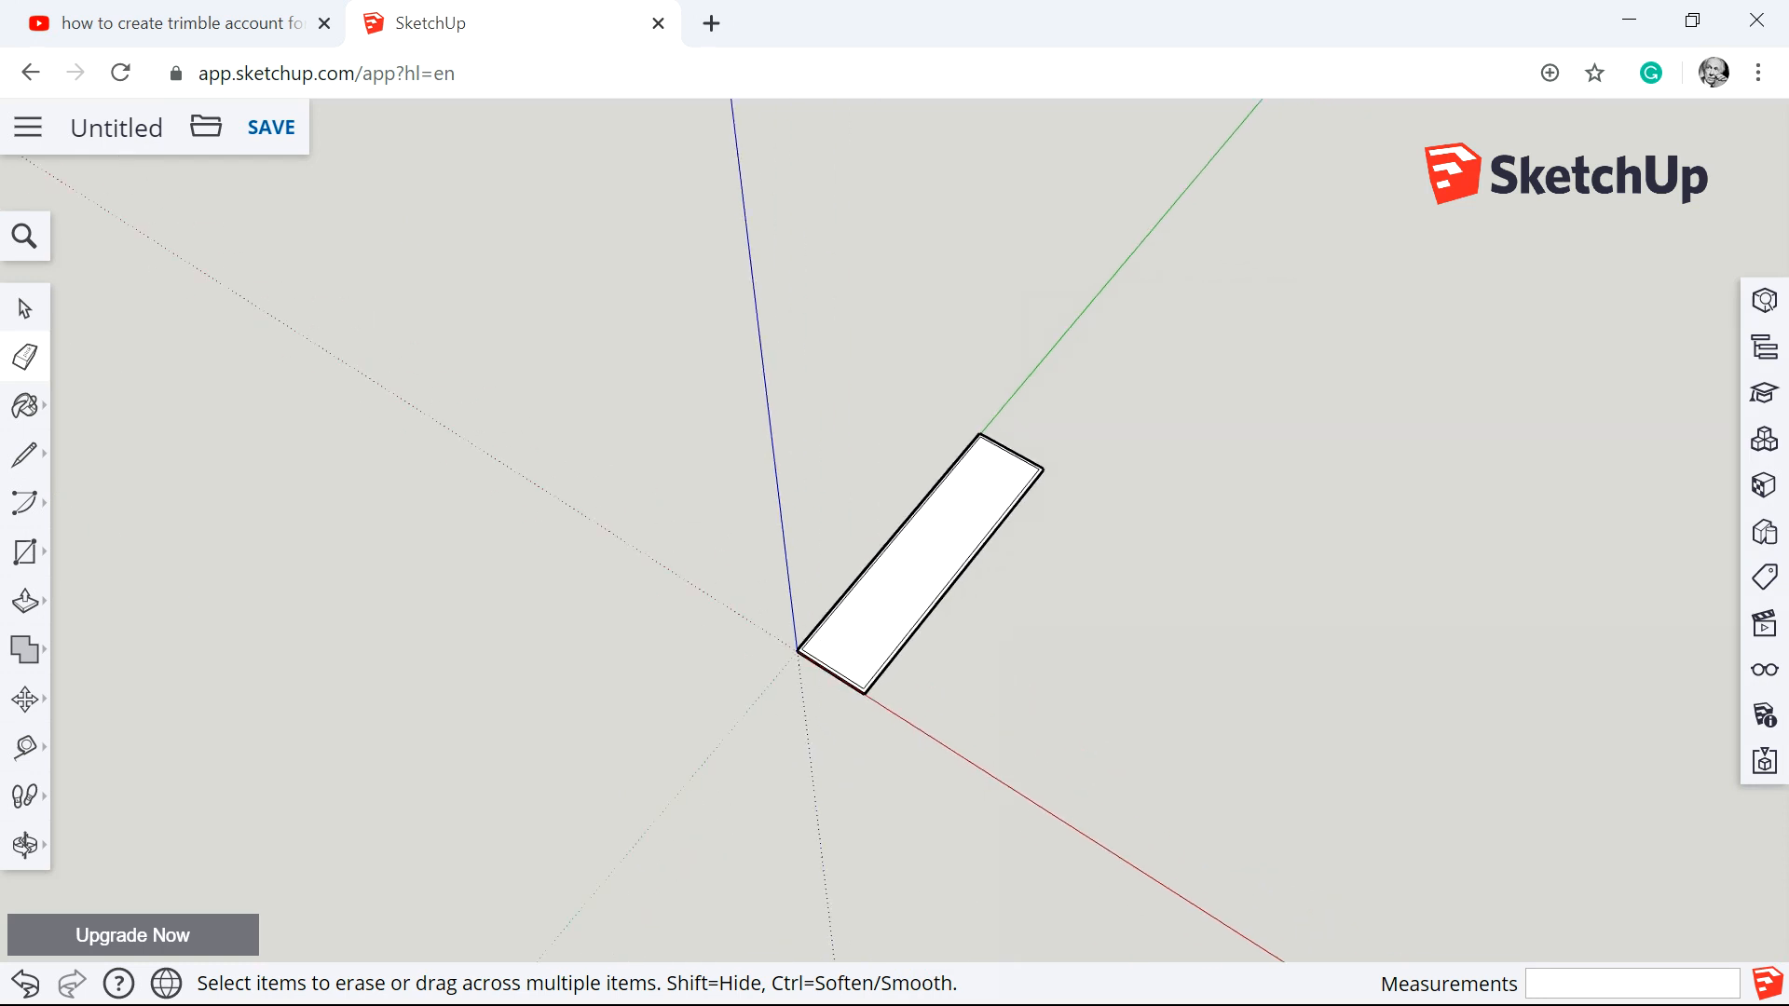
{"action": "left_click_drag", "start_coordinate": [1016, 690], "coordinate": [718, 530]}
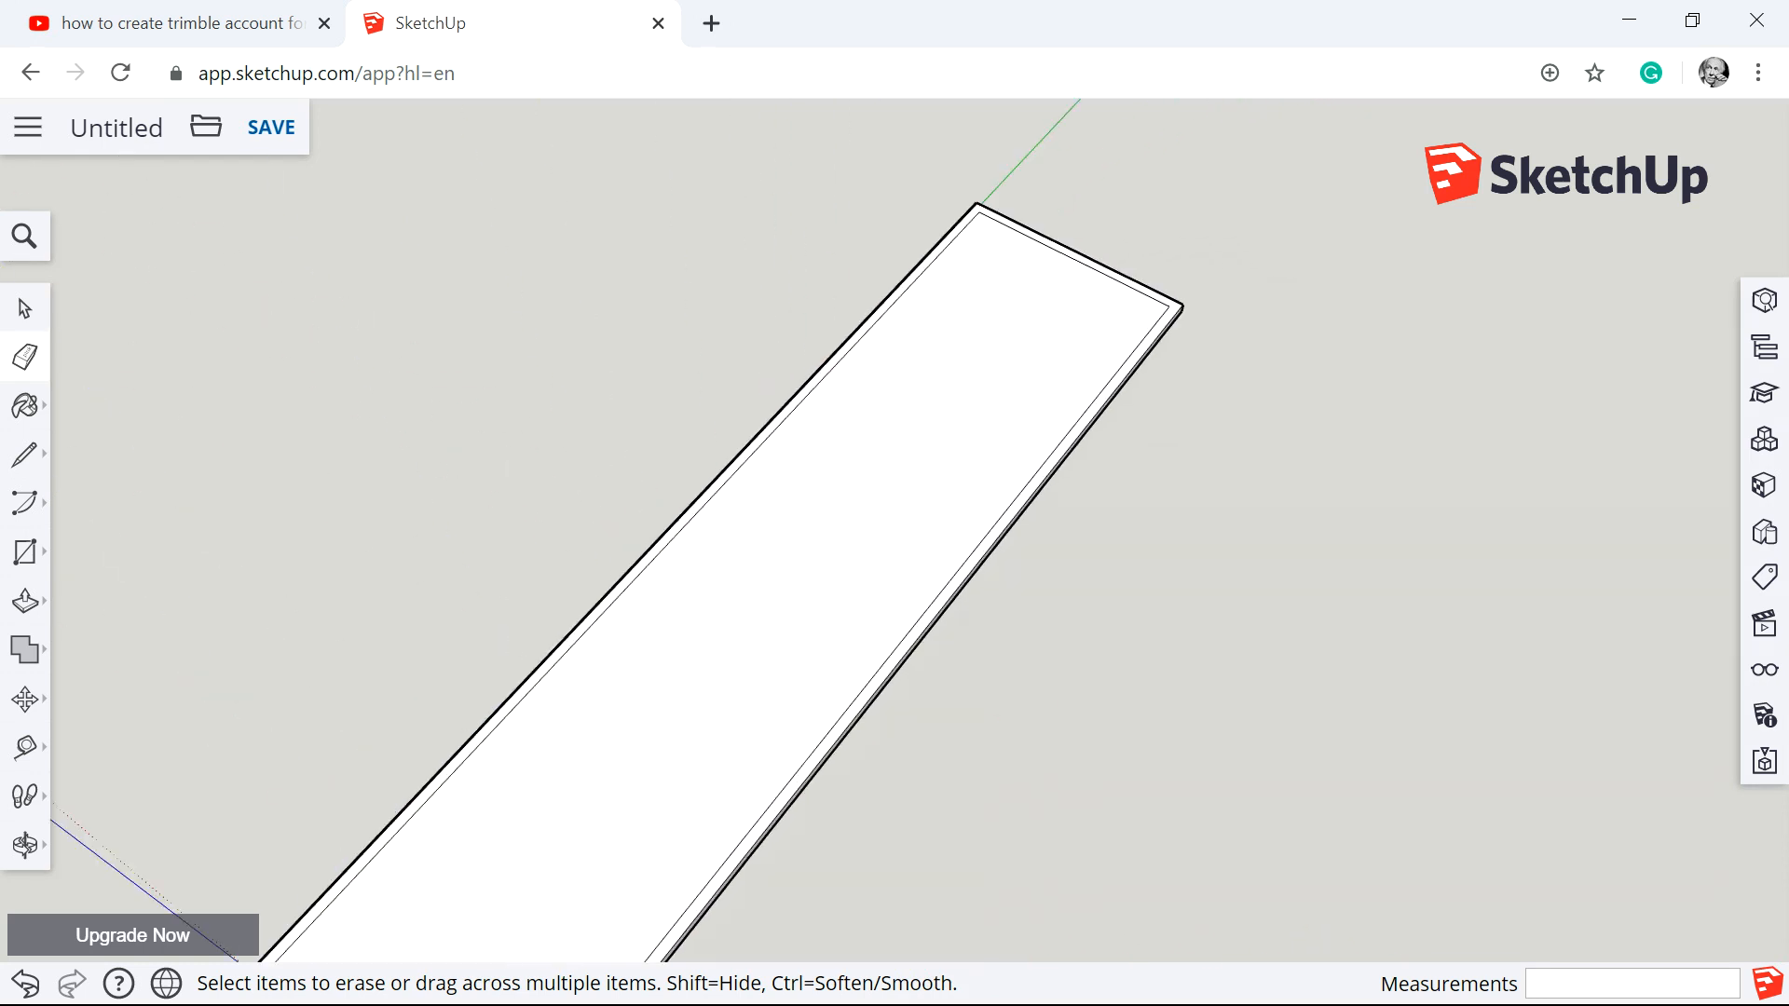
{"action": "scroll", "coordinate": [988, 746], "scroll_direction": "up", "scroll_amount": 3}
{"action": "scroll", "coordinate": [988, 746], "scroll_direction": "down", "scroll_amount": 4}
{"action": "scroll", "coordinate": [549, 531], "scroll_direction": "down", "scroll_amount": 4}
{"action": "left_click", "coordinate": [537, 544]}
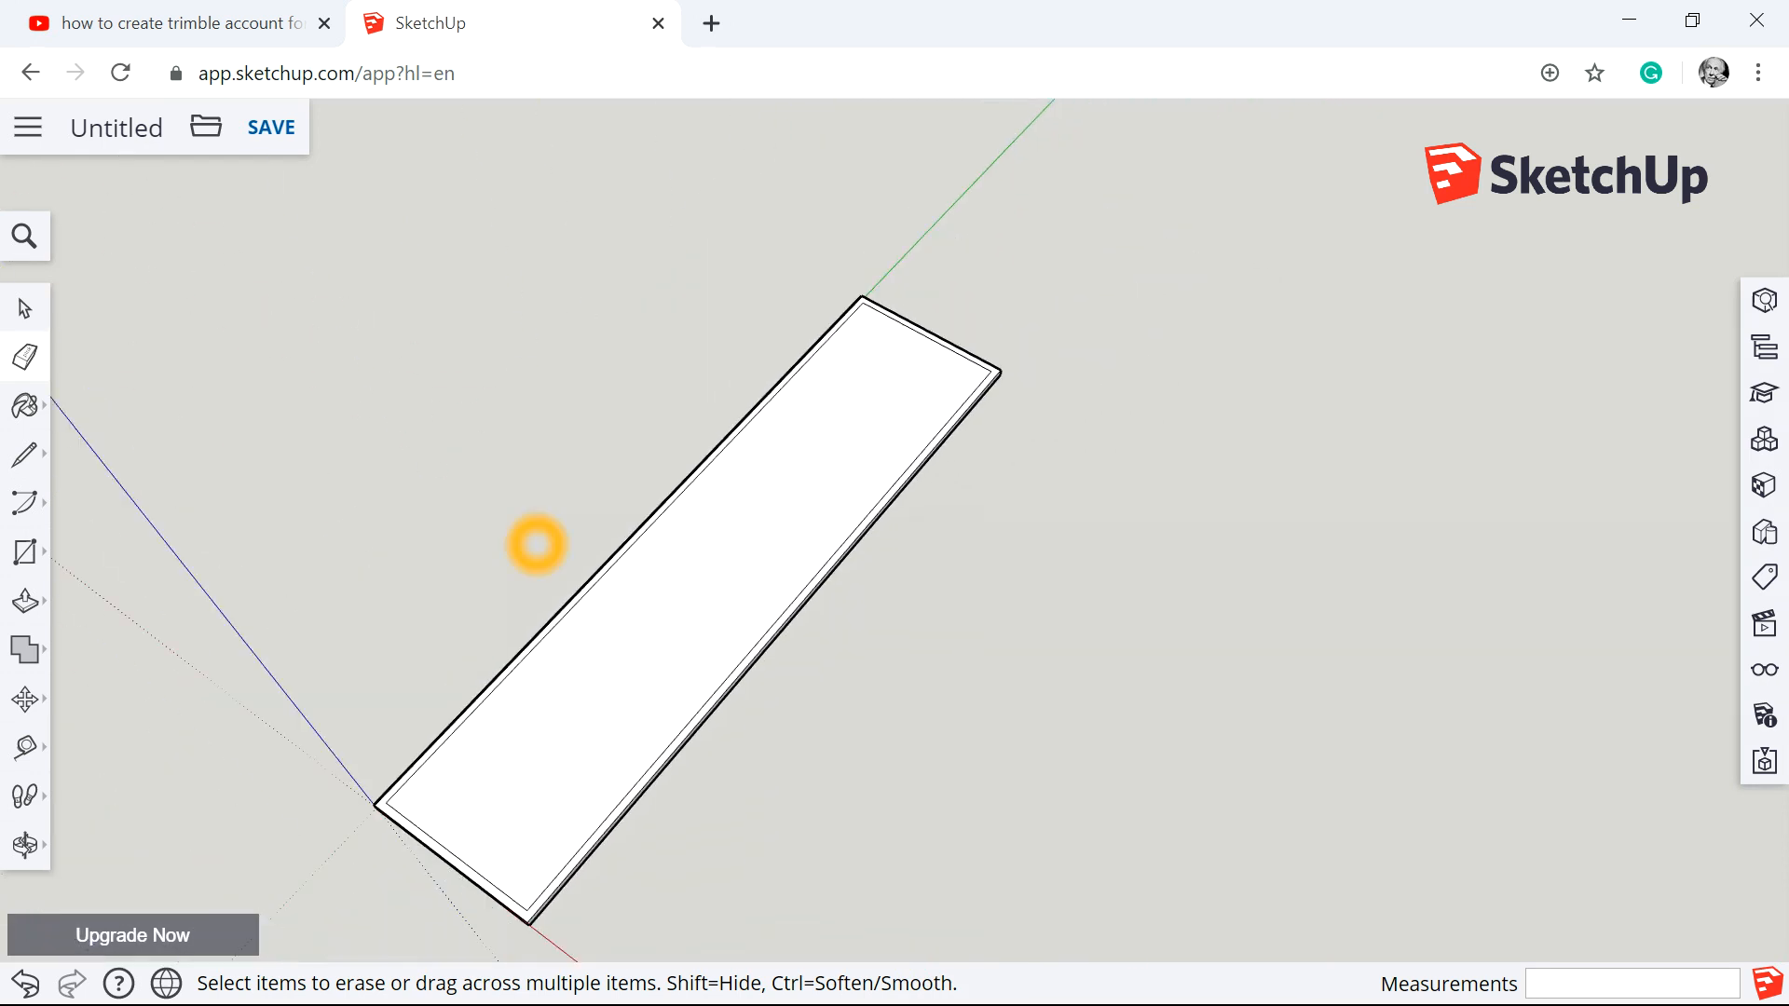
{"action": "scroll", "coordinate": [560, 858], "scroll_direction": "up", "scroll_amount": 2}
{"action": "left_click", "coordinate": [570, 764]}
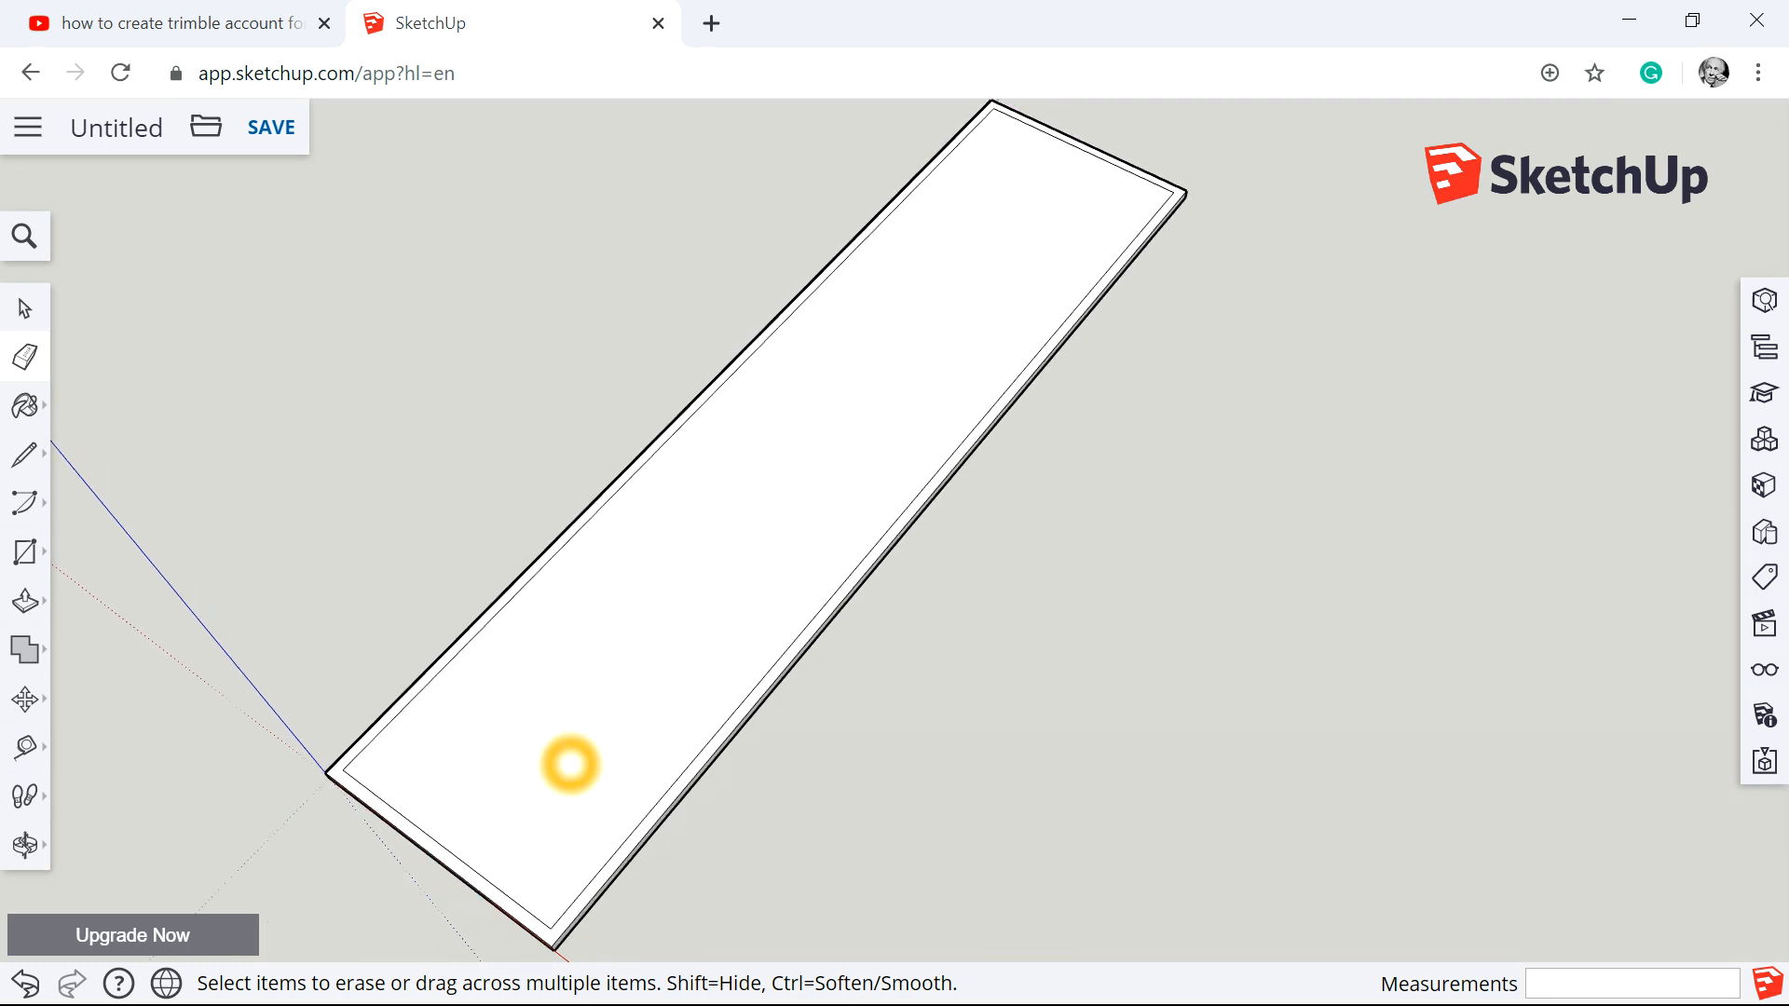
{"action": "left_click", "coordinate": [12, 483]}
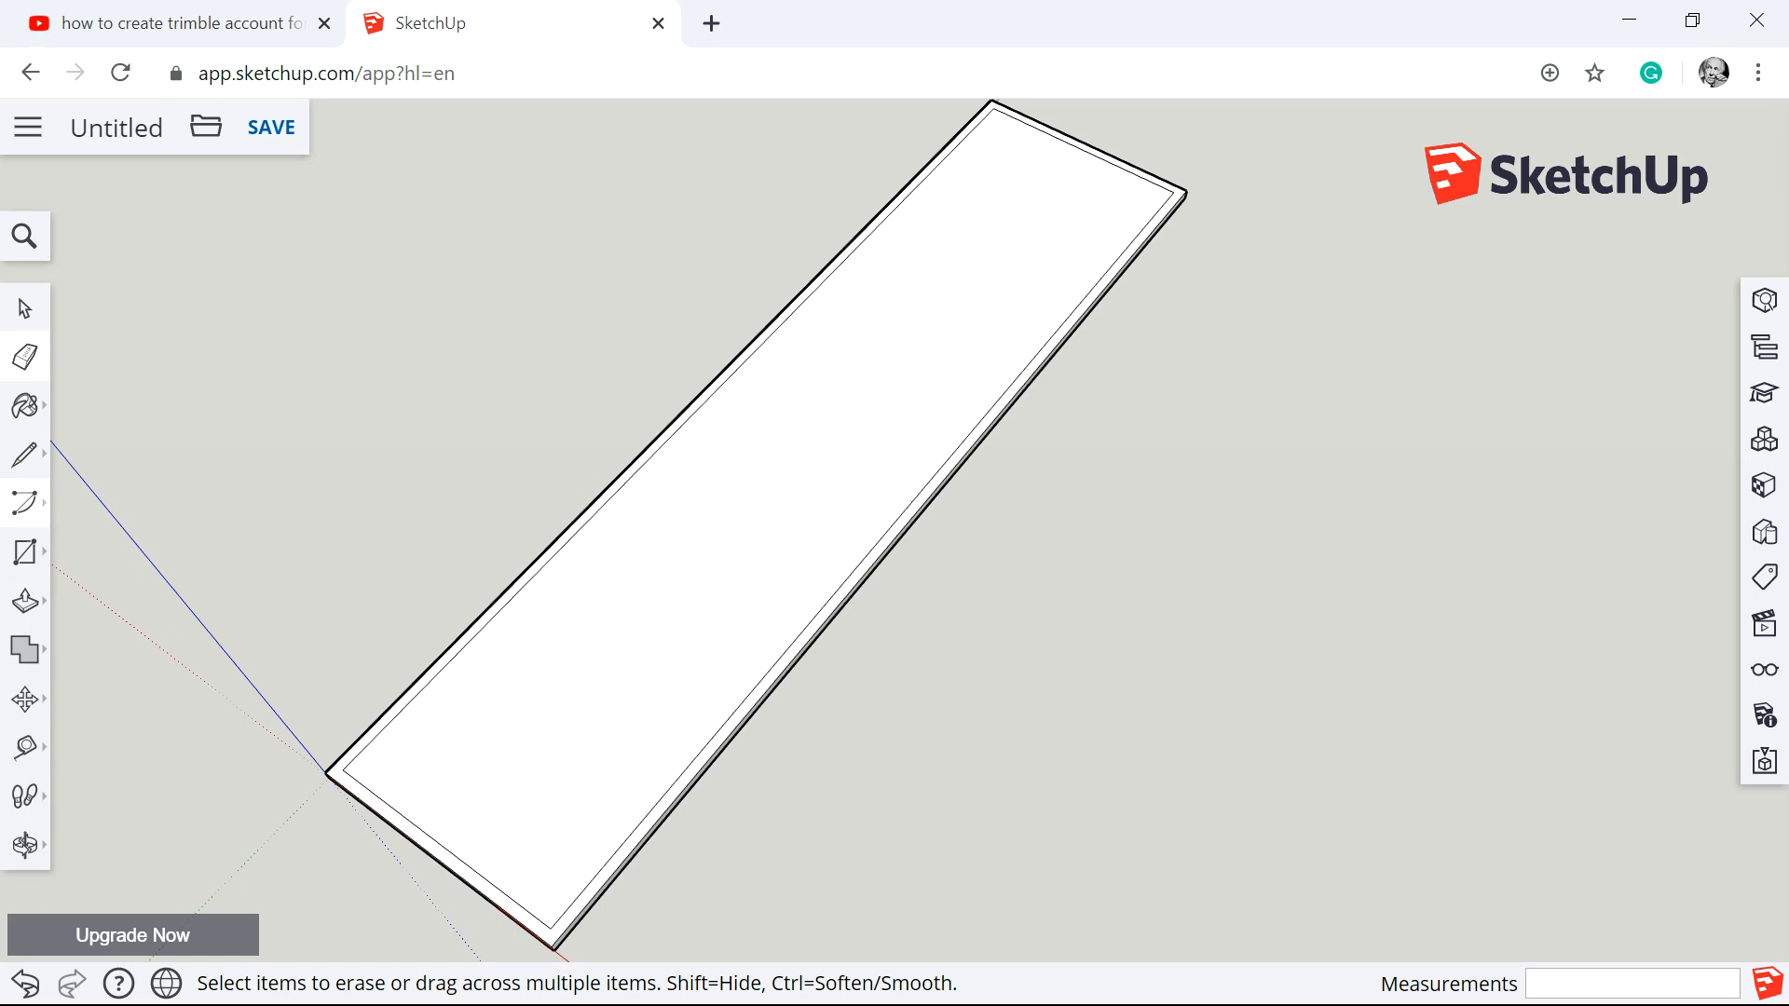
{"action": "left_click", "coordinate": [26, 746]}
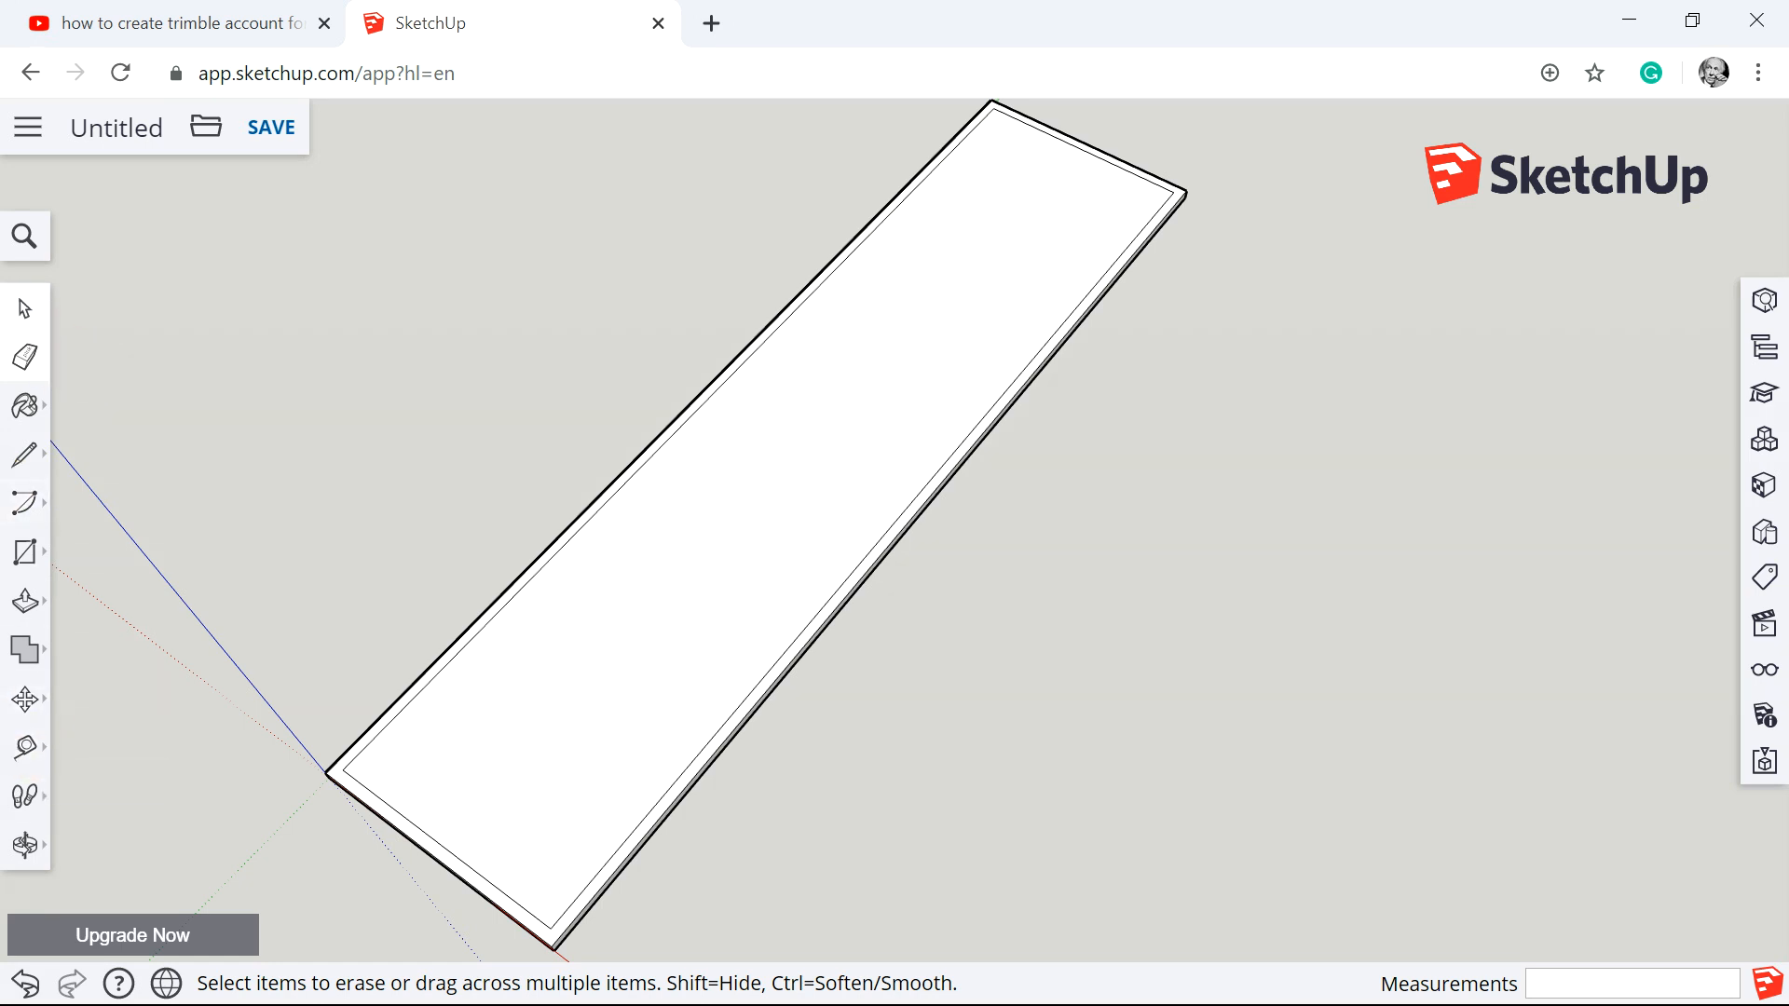
{"action": "left_click", "coordinate": [25, 308]}
{"action": "left_click", "coordinate": [26, 357]}
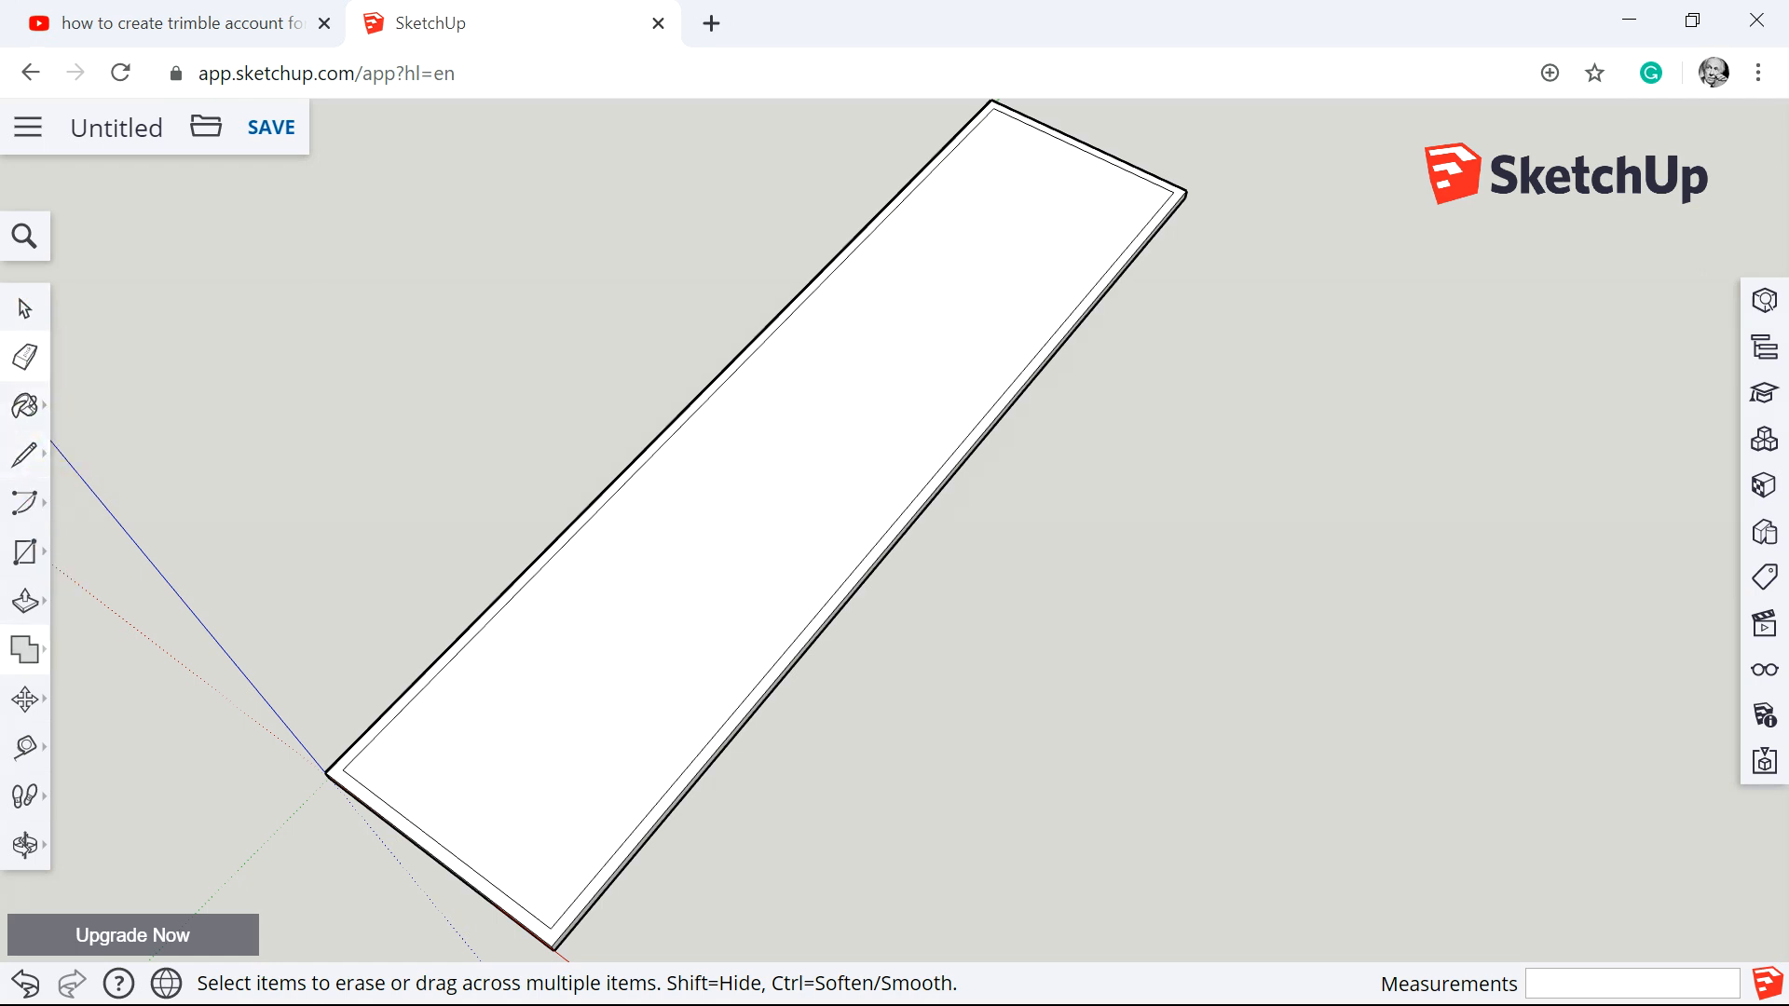
Place a guide point about 1000 mm from the border's inner corner near the origin, along the inner long line beside the green axis.
{"action": "left_click", "coordinate": [26, 747]}
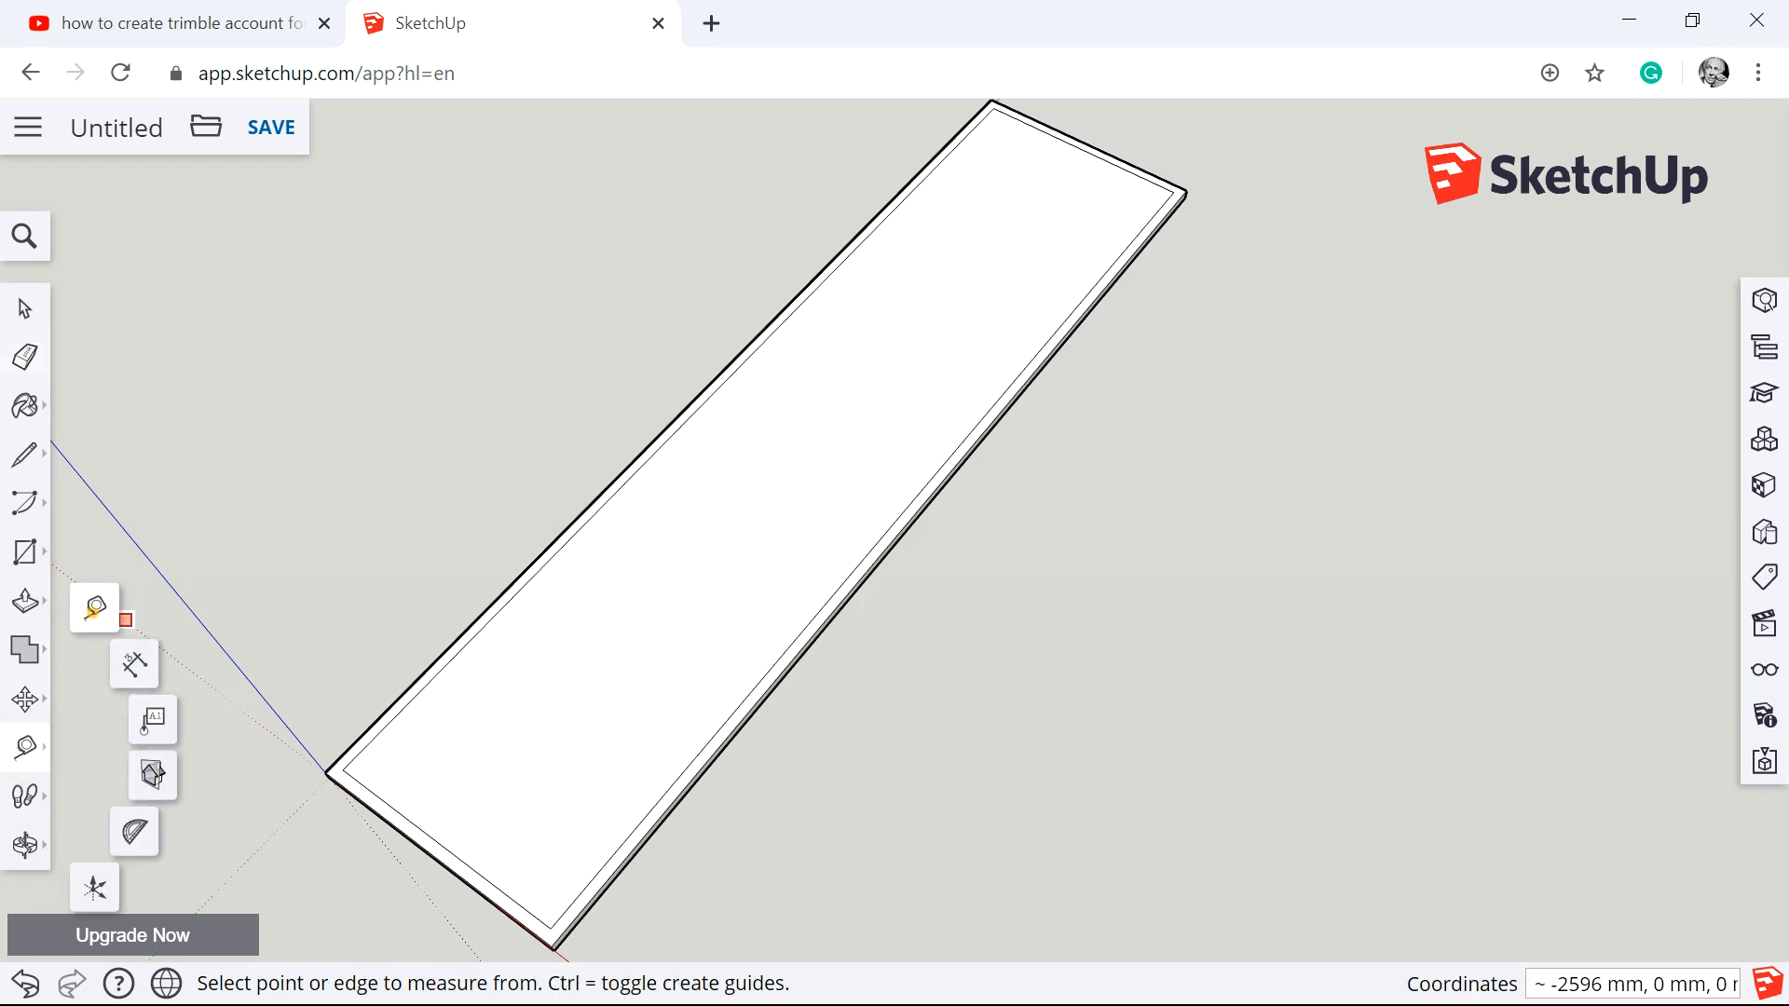
{"action": "left_click", "coordinate": [343, 770]}
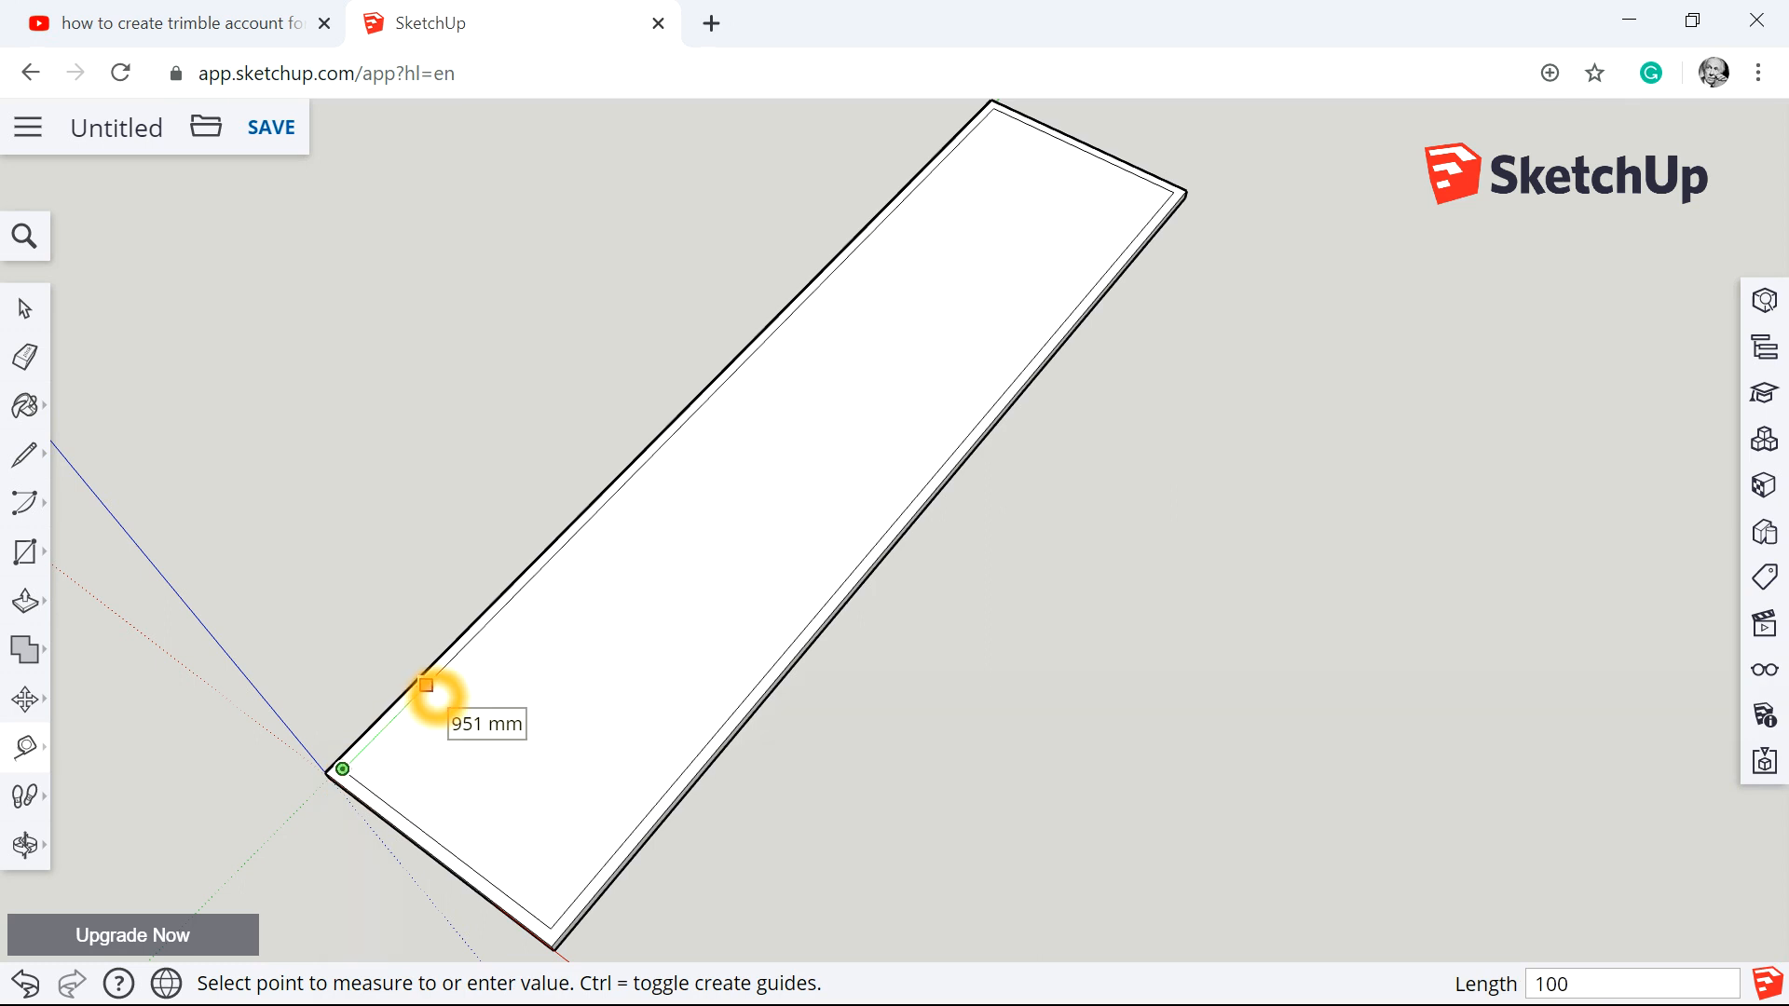
{"action": "left_click", "coordinate": [426, 685]}
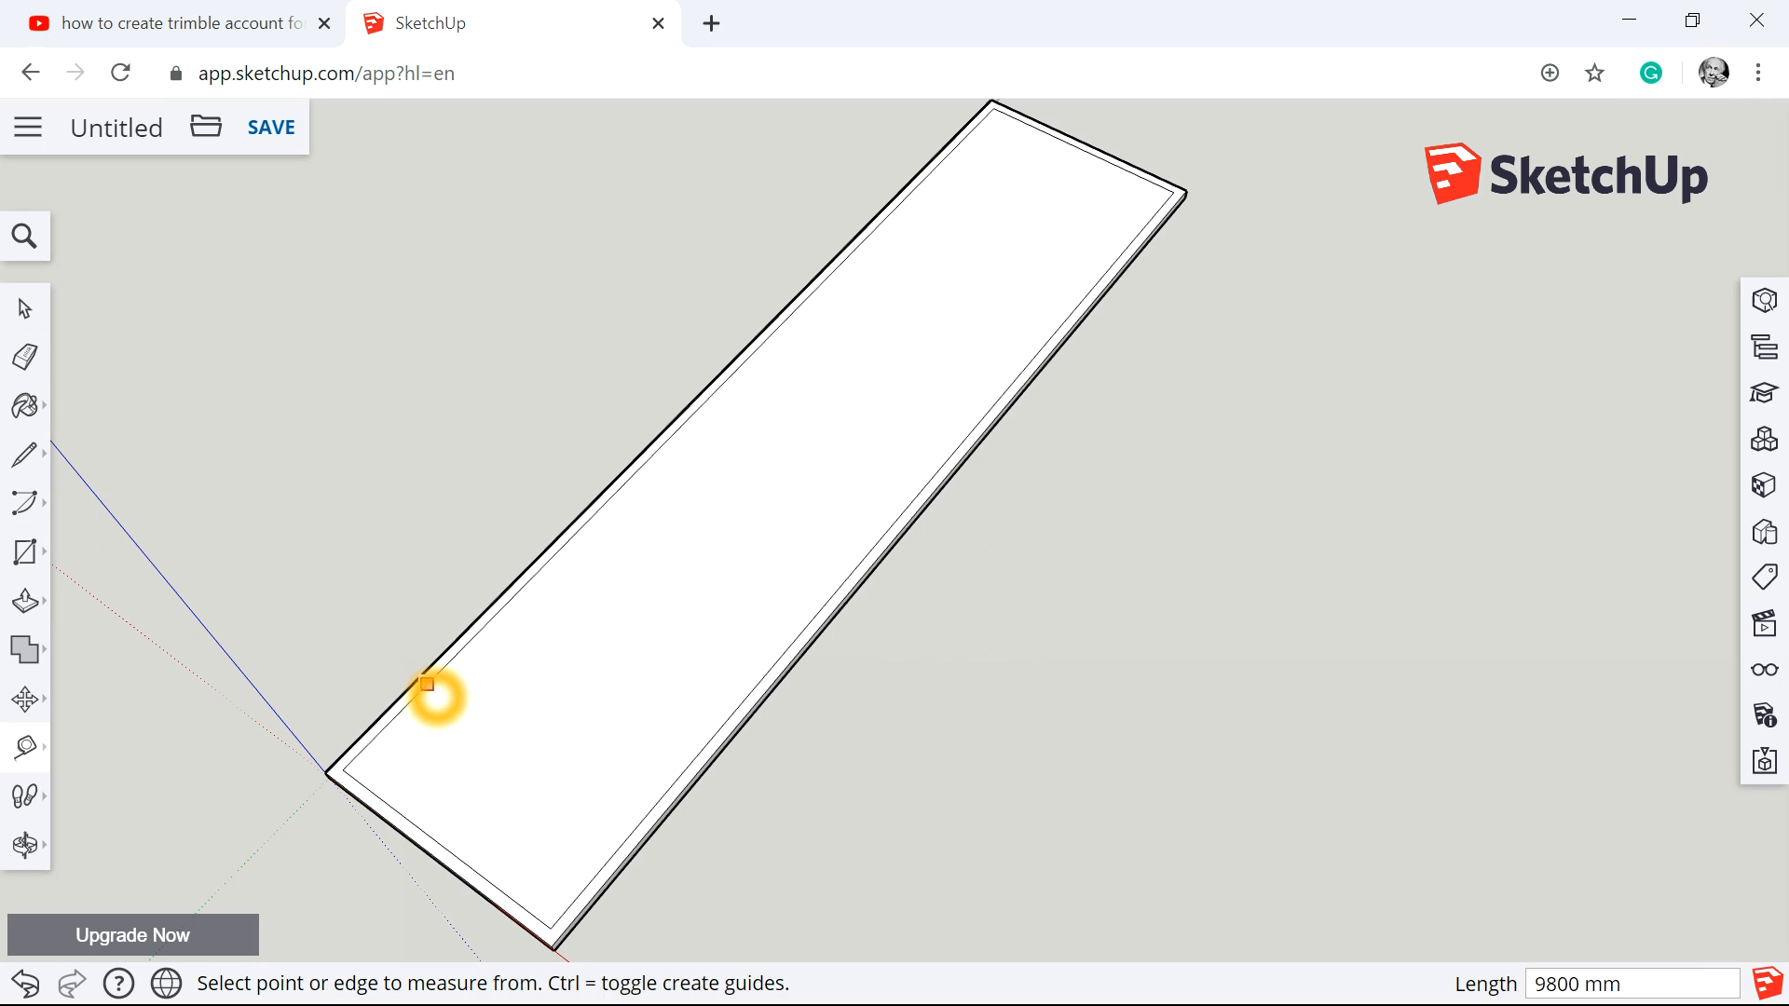
Draw a line about 2400 mm long from the guide point across the slab's top face to the opposite outer long edge.
{"action": "left_click", "coordinate": [25, 456]}
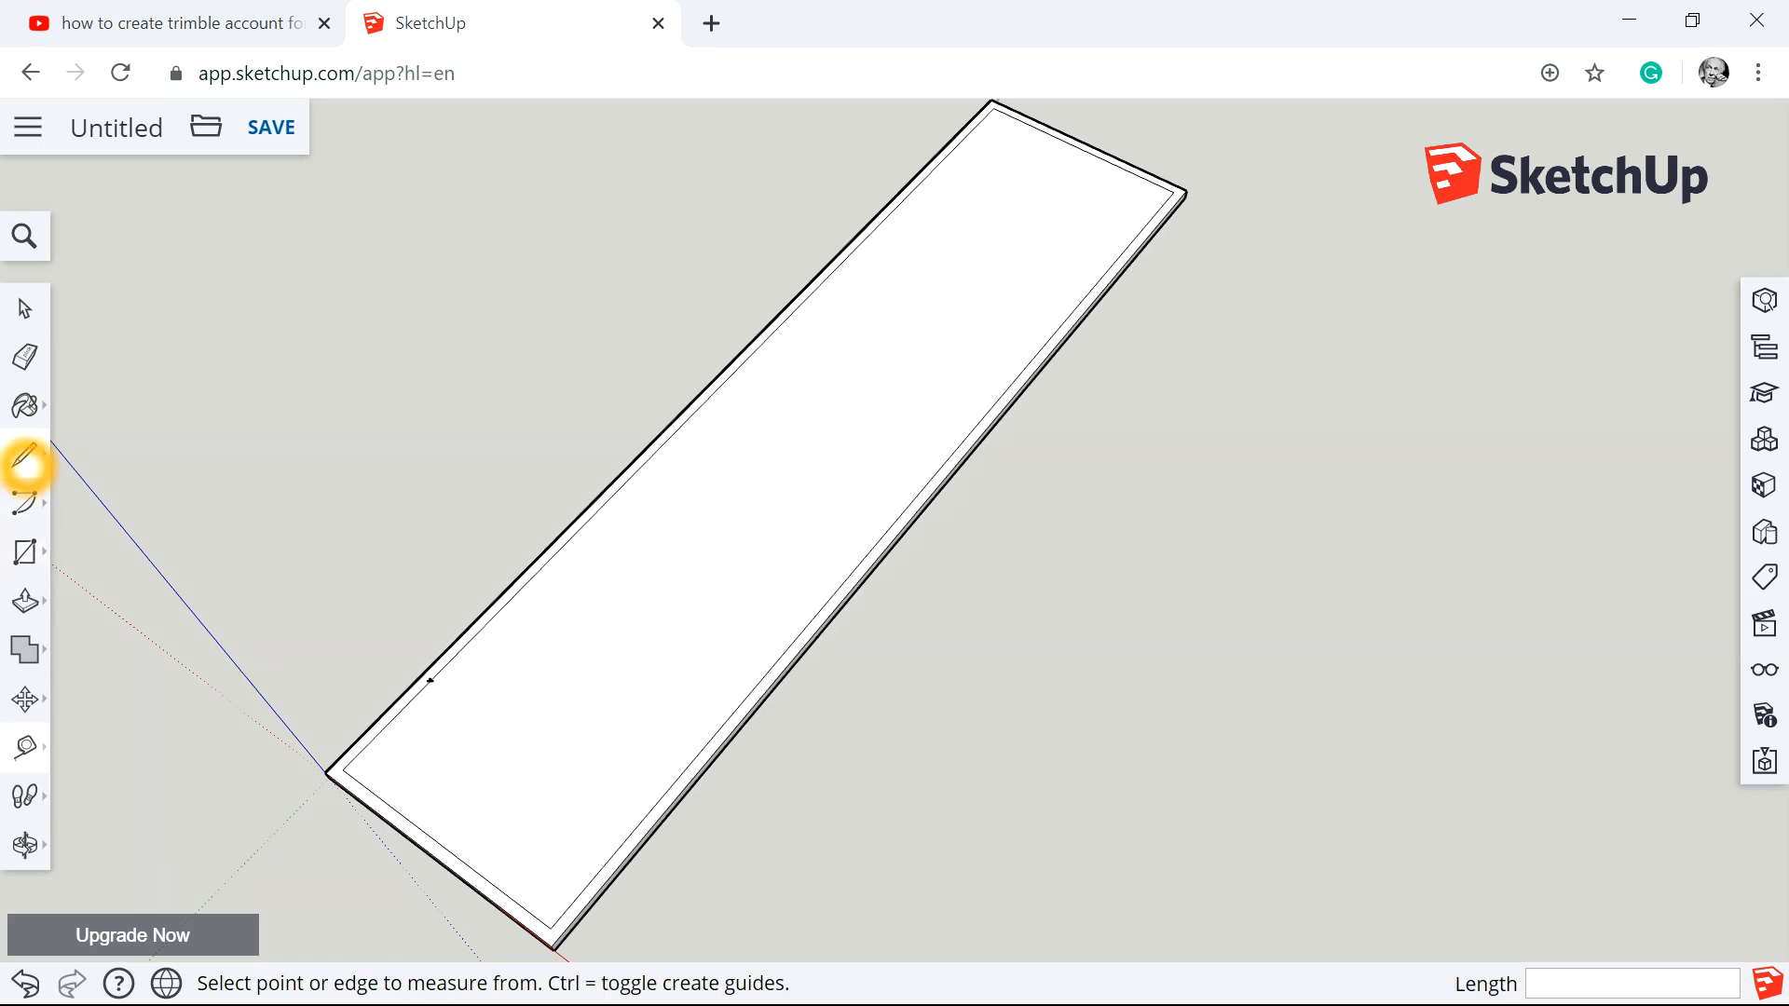
{"action": "left_click", "coordinate": [430, 680]}
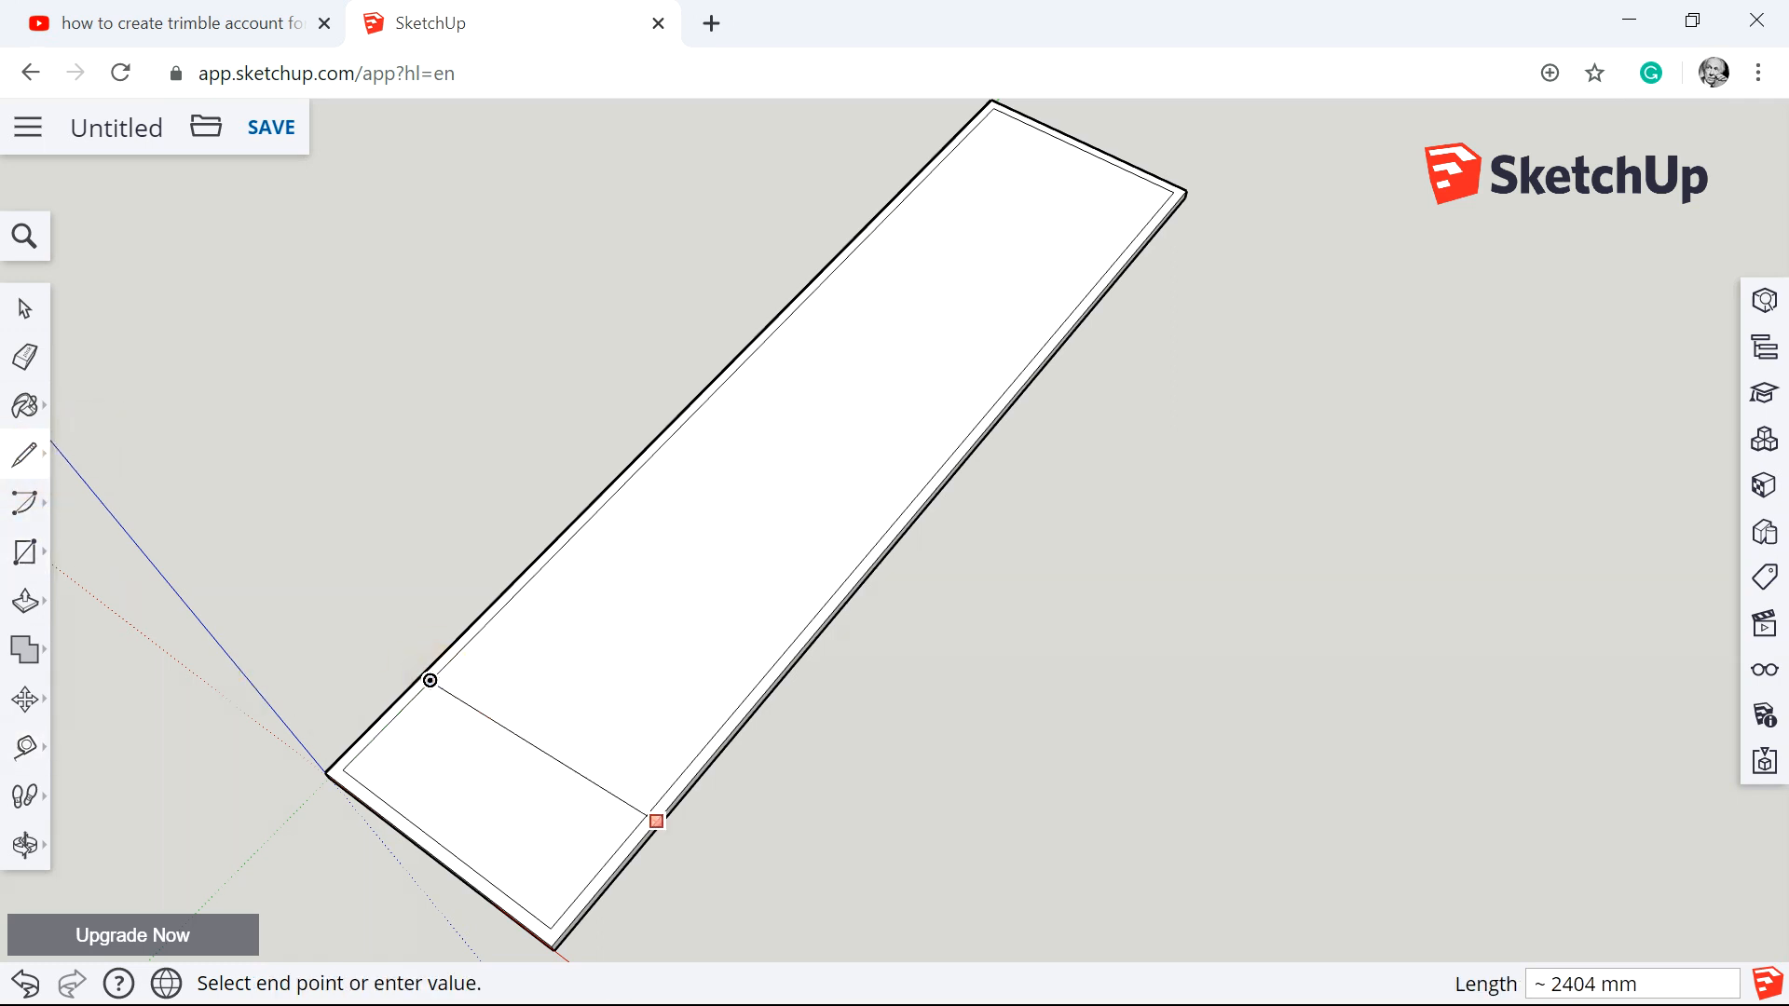
{"action": "left_click", "coordinate": [643, 829]}
{"action": "left_click", "coordinate": [766, 867]}
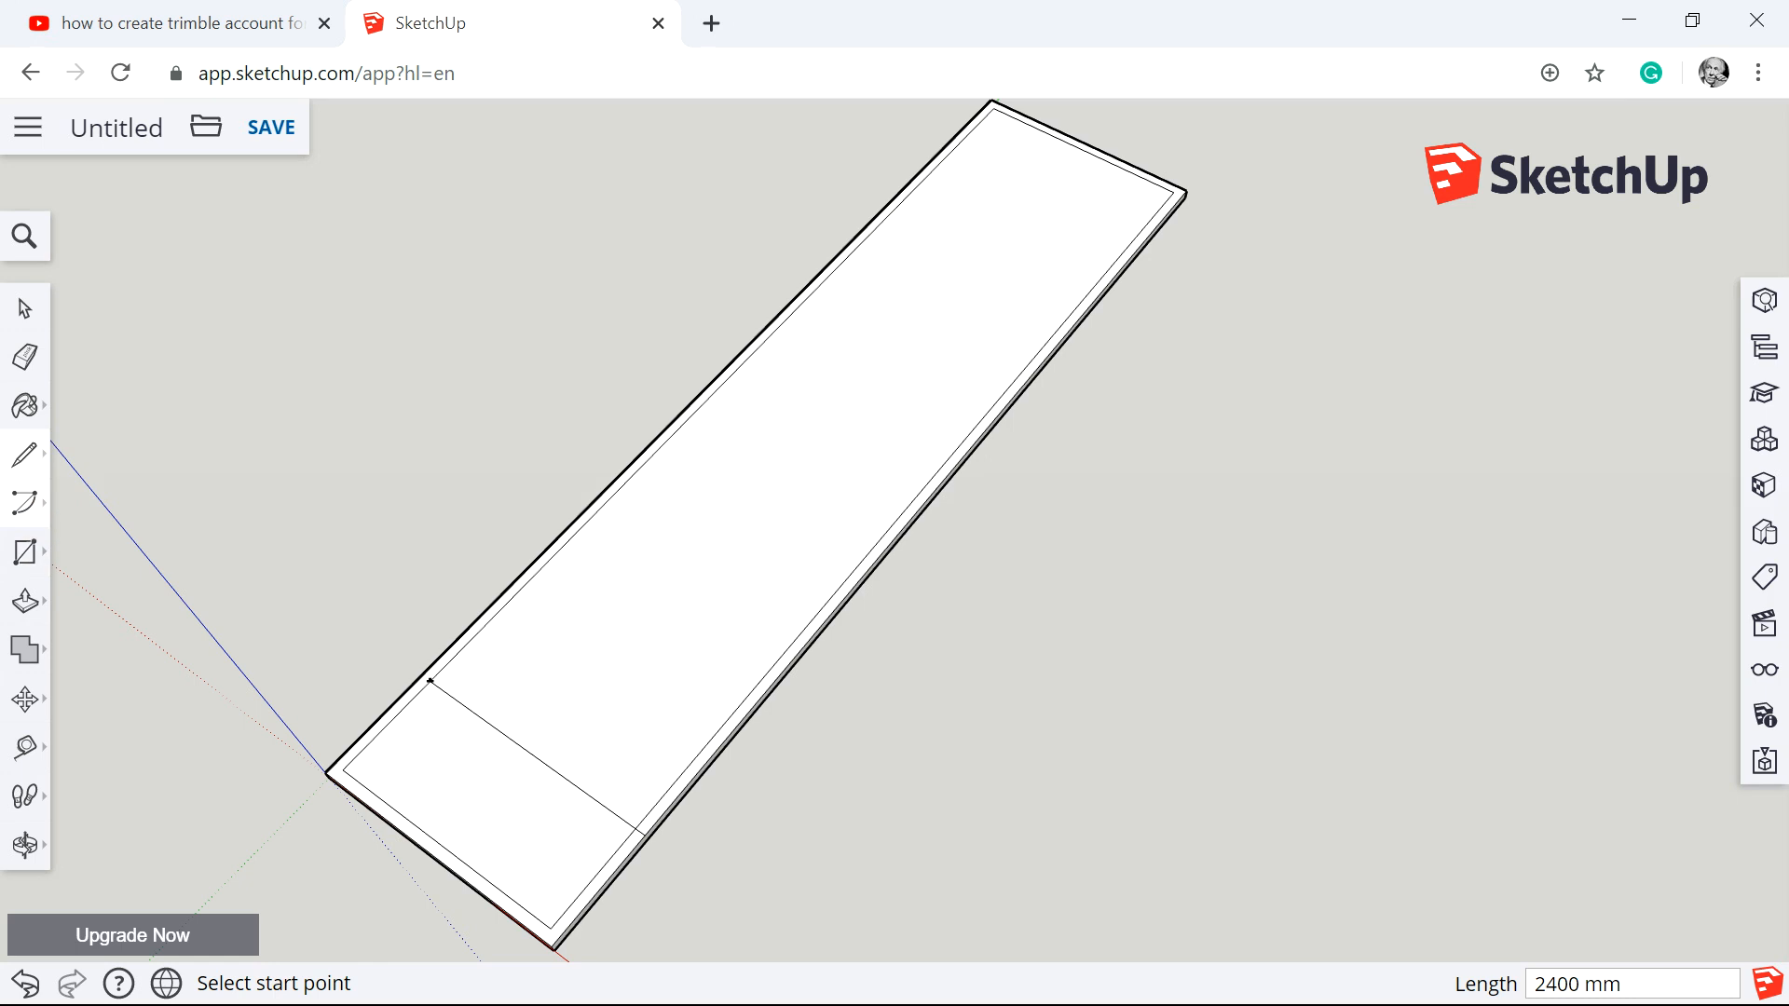
Place a second guide point about 3500 mm farther along the same inner border line, measured from the start of the cross line.
{"action": "left_click", "coordinate": [25, 746]}
{"action": "left_click", "coordinate": [429, 680]}
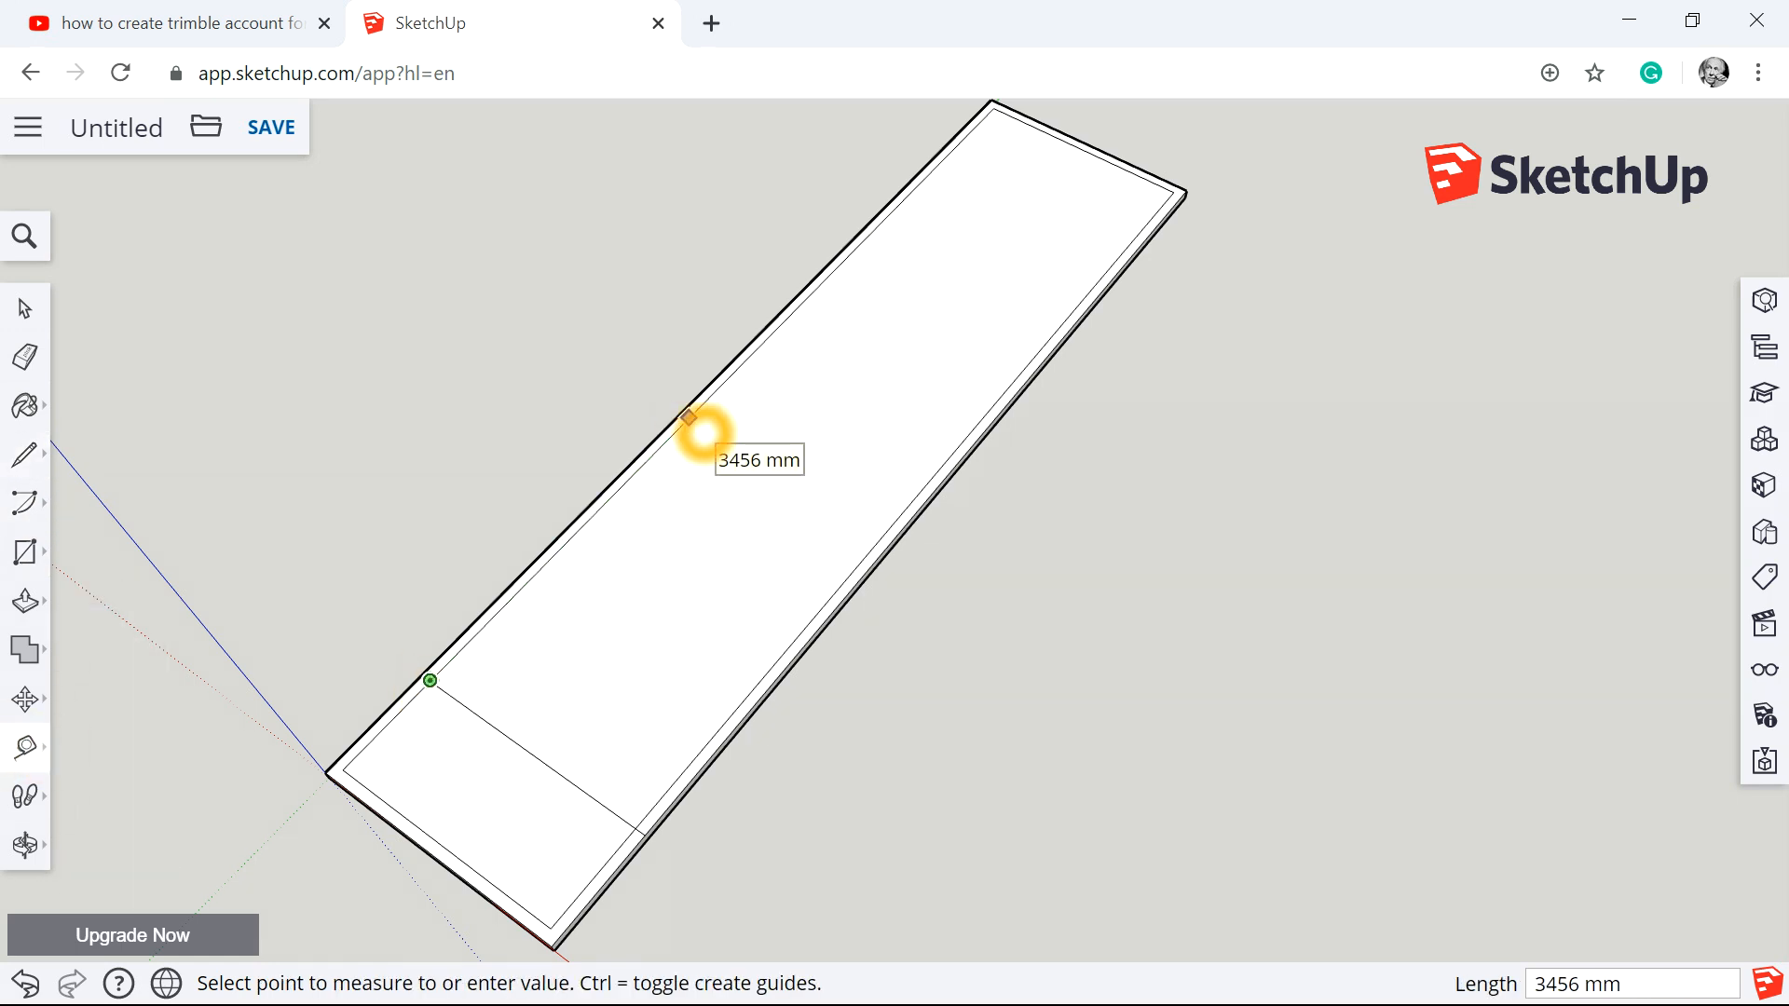
{"action": "left_click", "coordinate": [688, 417]}
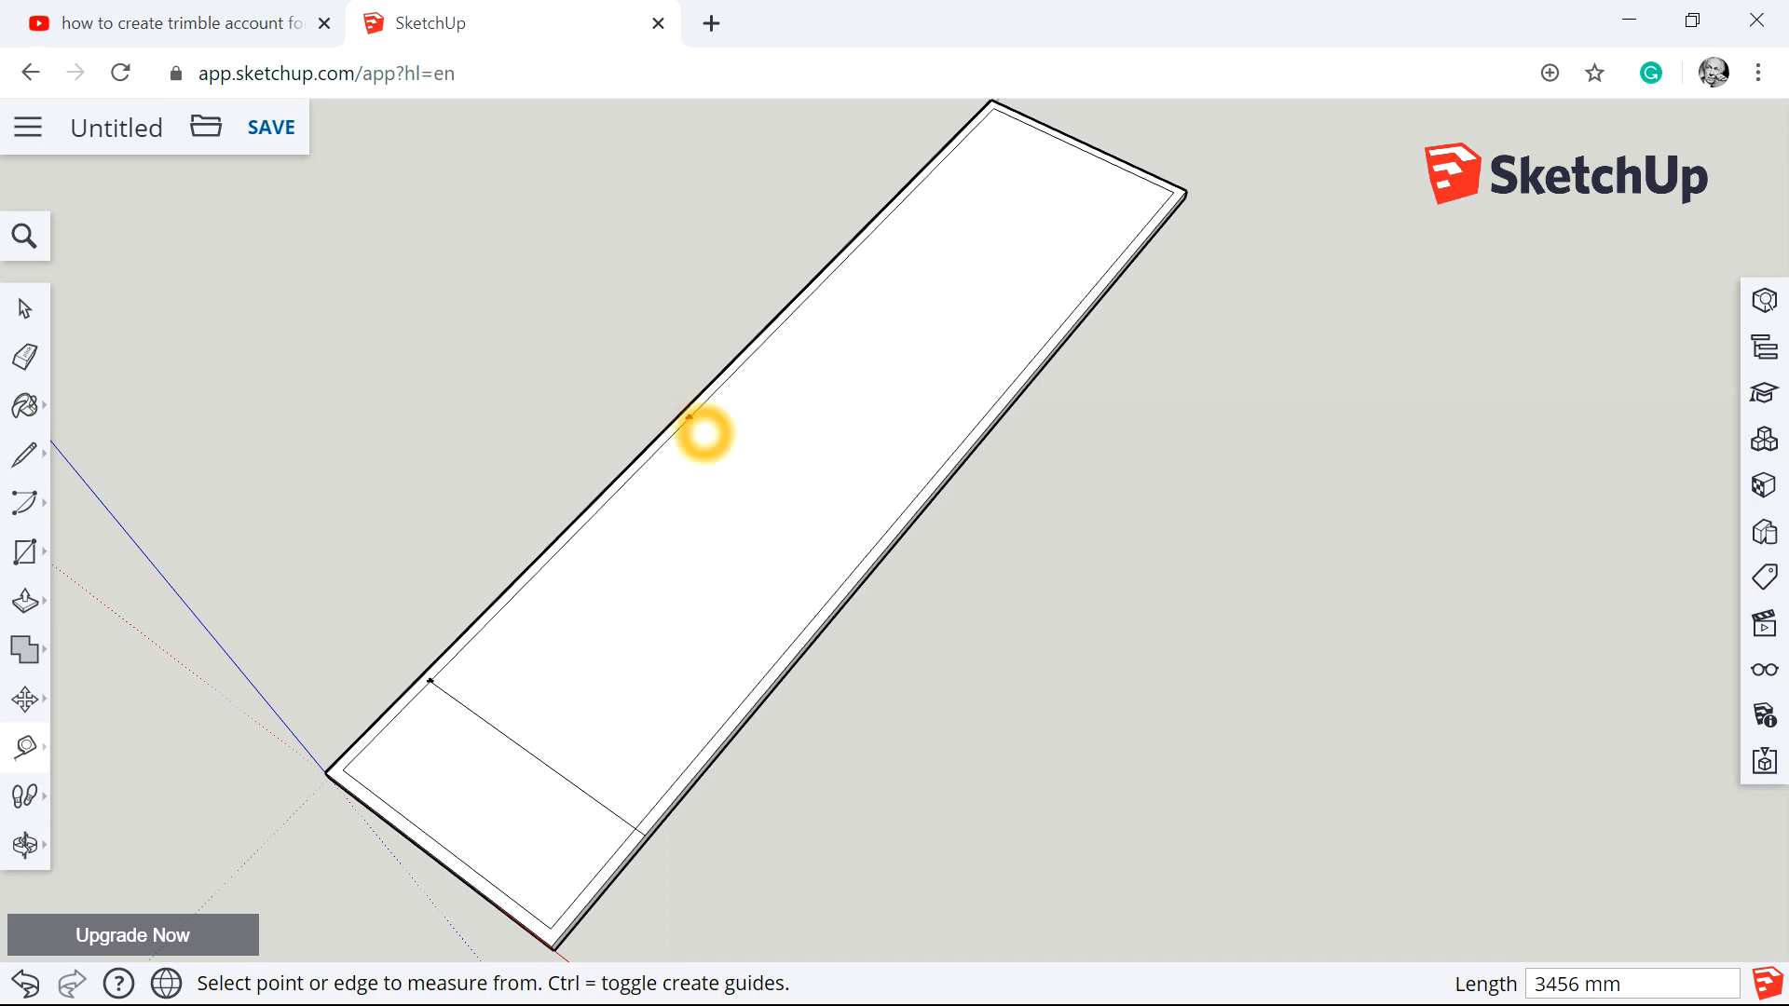
{"action": "type", "text": "3"}
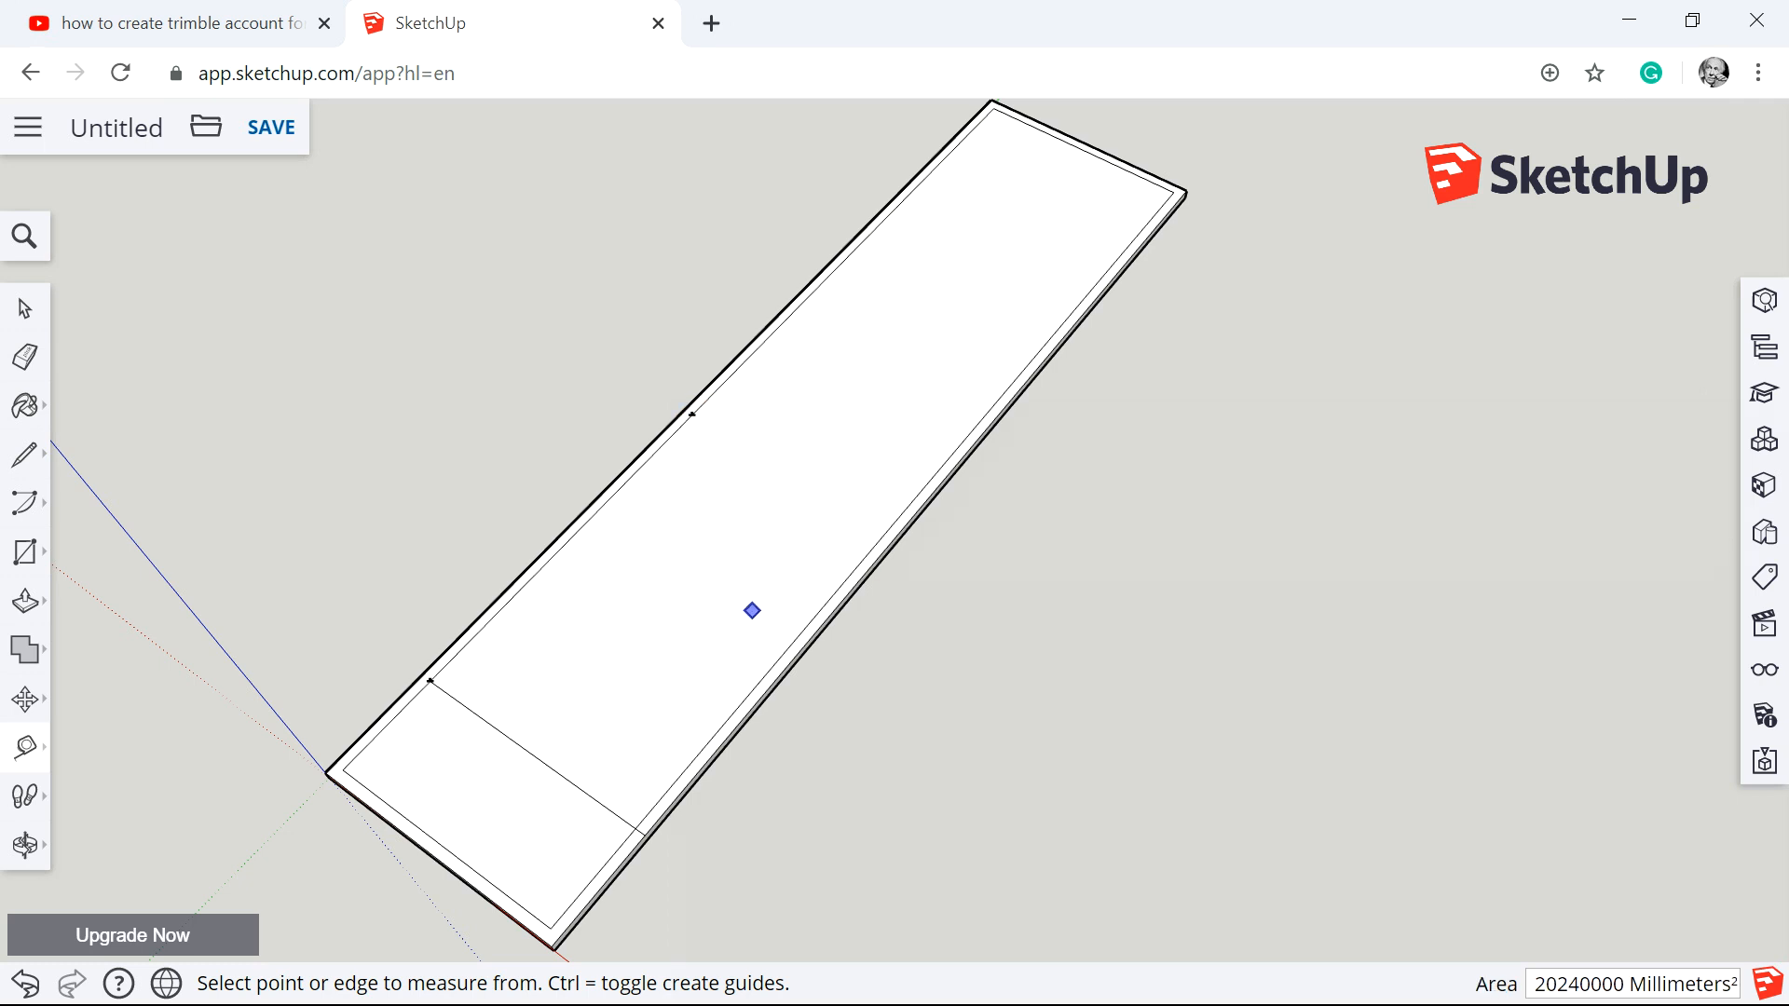
Draw a second cross line, 2300 mm long, from the new guide point to the opposite inner border line.
{"action": "left_click", "coordinate": [24, 453]}
{"action": "left_click", "coordinate": [691, 414]}
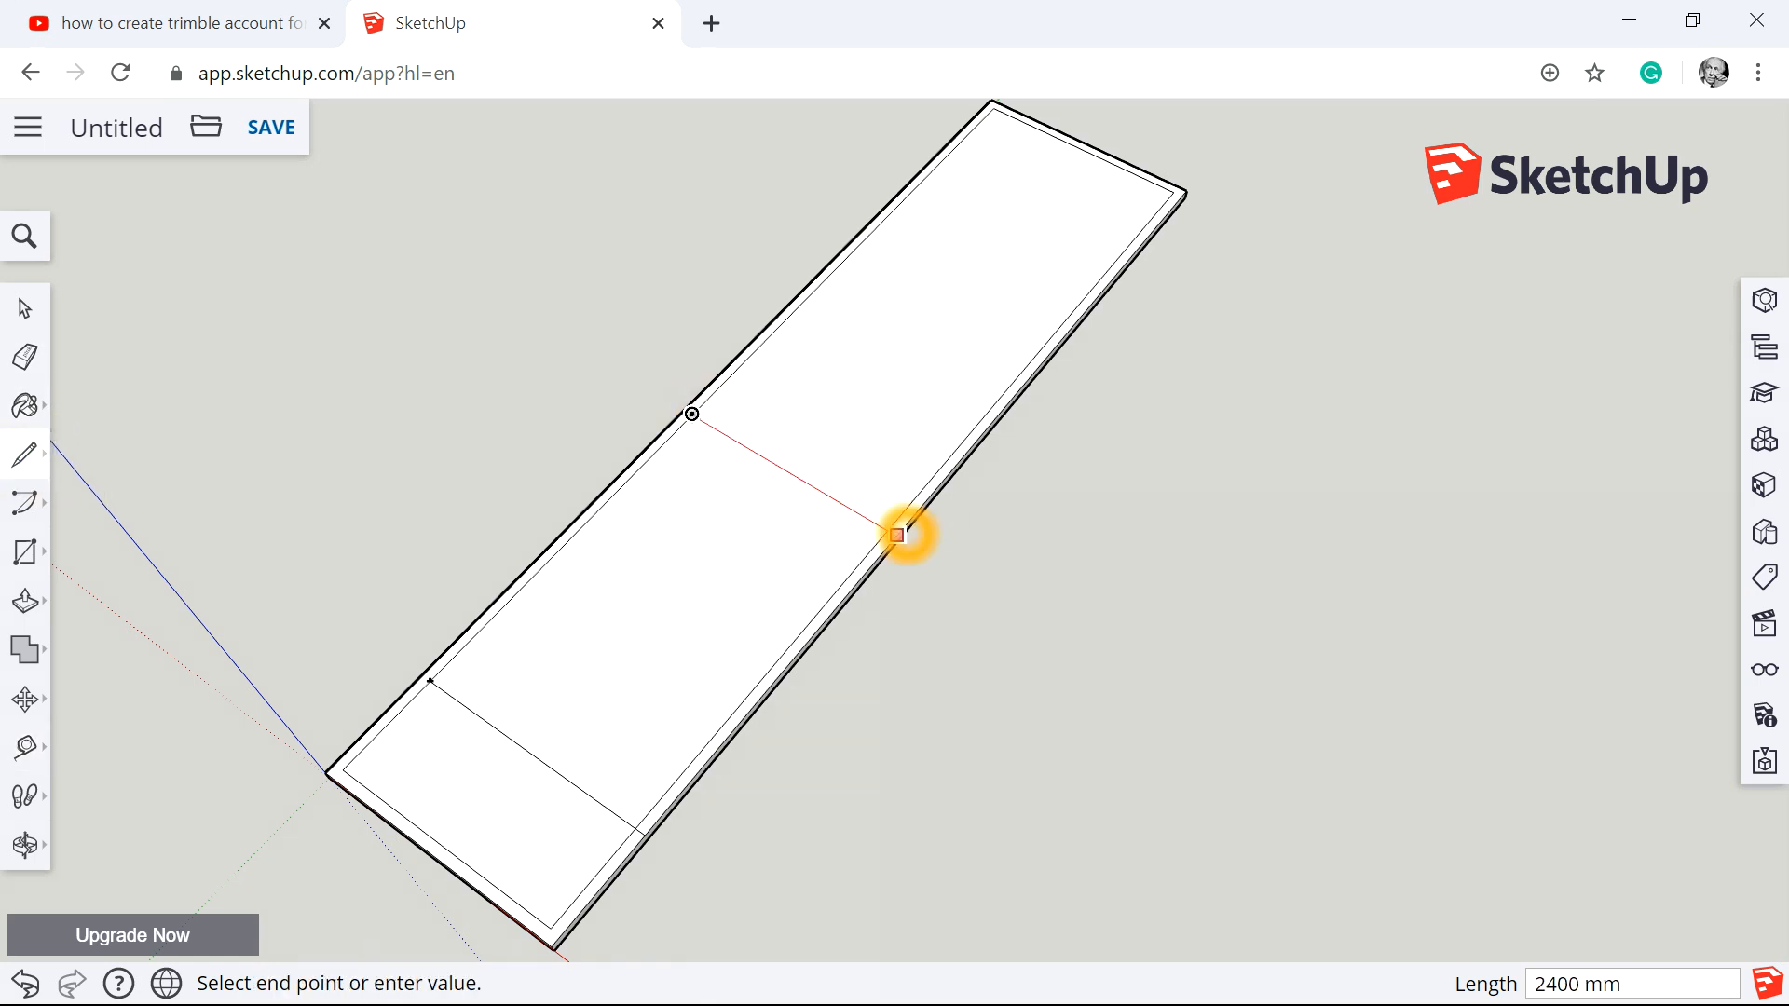
{"action": "left_click", "coordinate": [897, 529]}
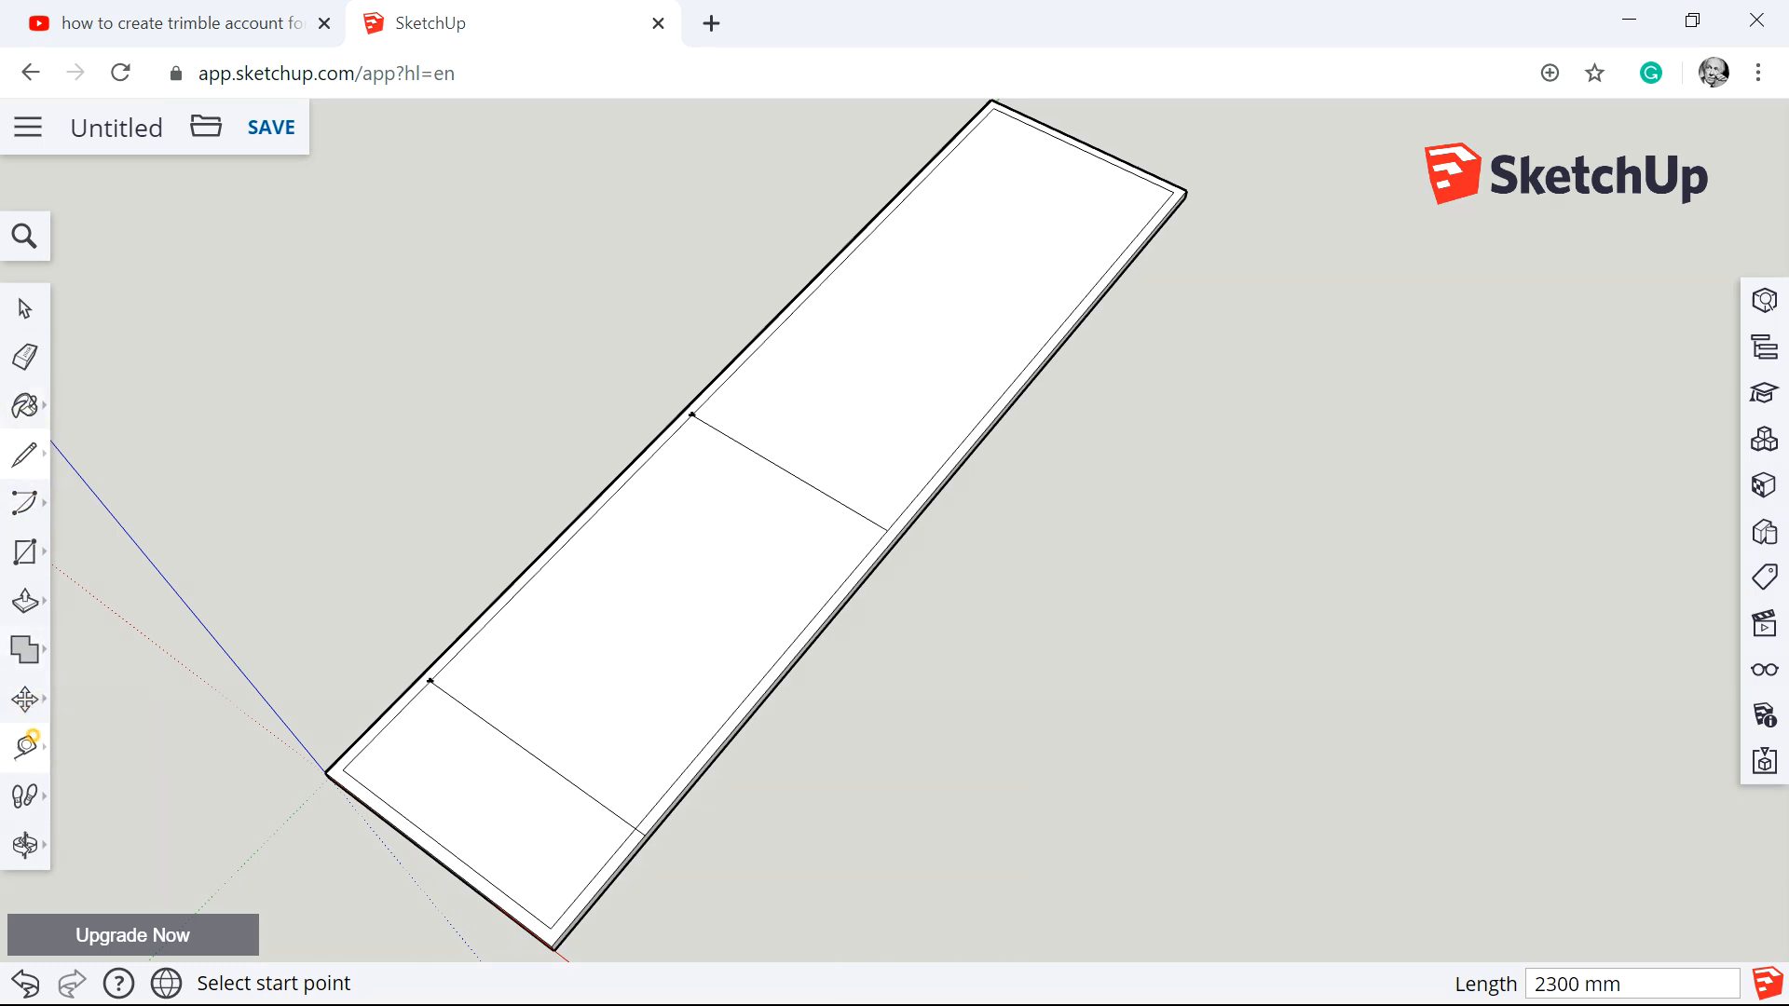
{"action": "left_click", "coordinate": [25, 747]}
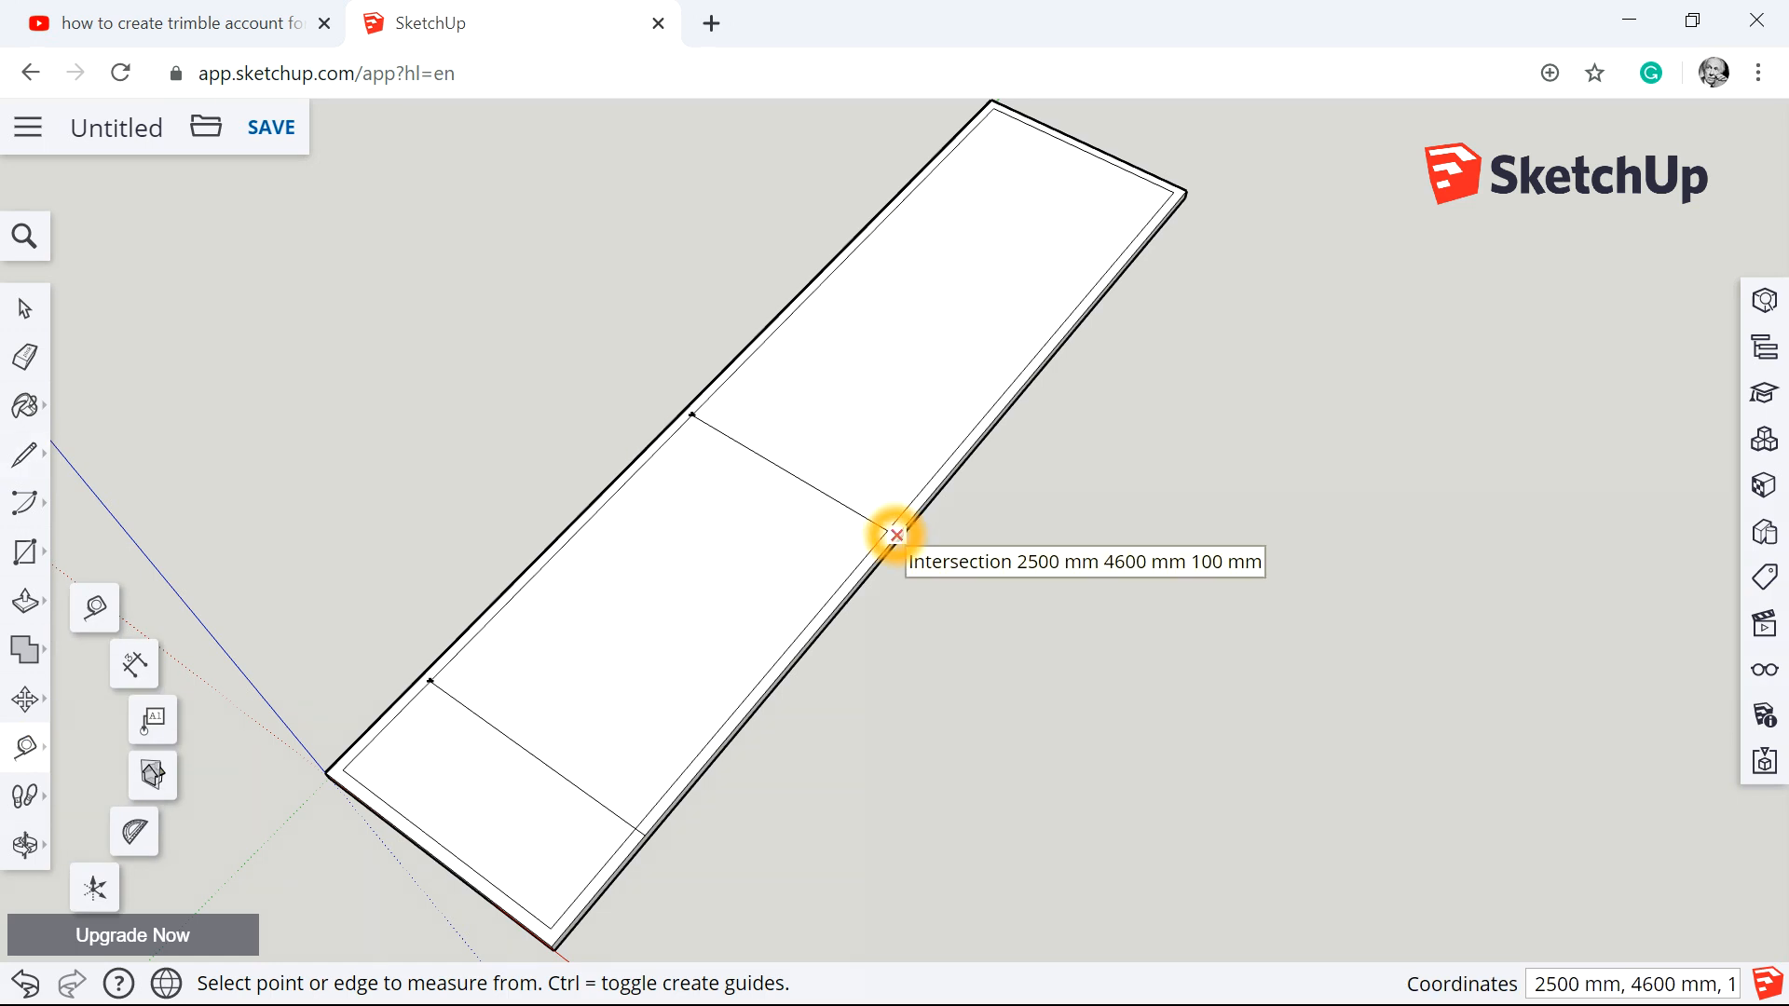
{"action": "left_click", "coordinate": [897, 535]}
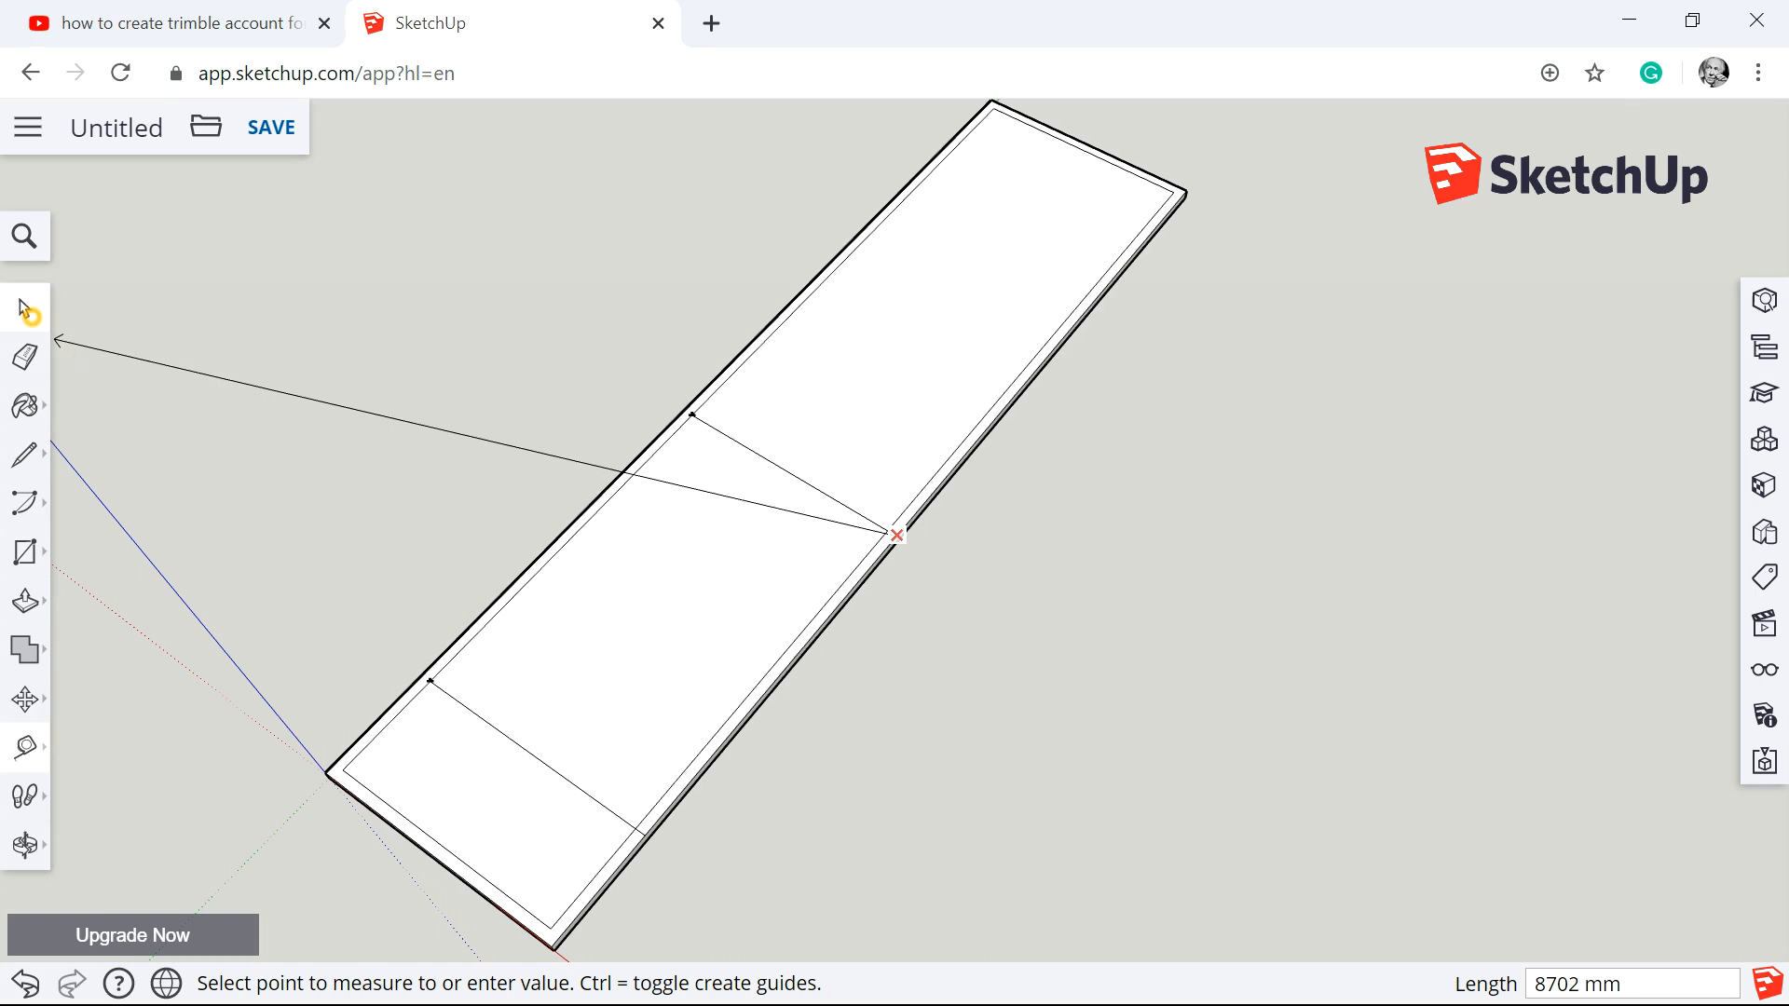
{"action": "left_click", "coordinate": [25, 308]}
{"action": "scroll", "coordinate": [751, 673], "scroll_direction": "down", "scroll_amount": 5}
{"action": "middle_click_drag", "start_coordinate": [746, 667], "coordinate": [725, 657]}
{"action": "scroll", "coordinate": [650, 493], "scroll_direction": "down", "scroll_amount": 2}
{"action": "left_click", "coordinate": [643, 499]}
{"action": "scroll", "coordinate": [731, 477], "scroll_direction": "up", "scroll_amount": 5}
{"action": "left_click", "coordinate": [506, 546]}
{"action": "scroll", "coordinate": [483, 610], "scroll_direction": "up", "scroll_amount": 3}
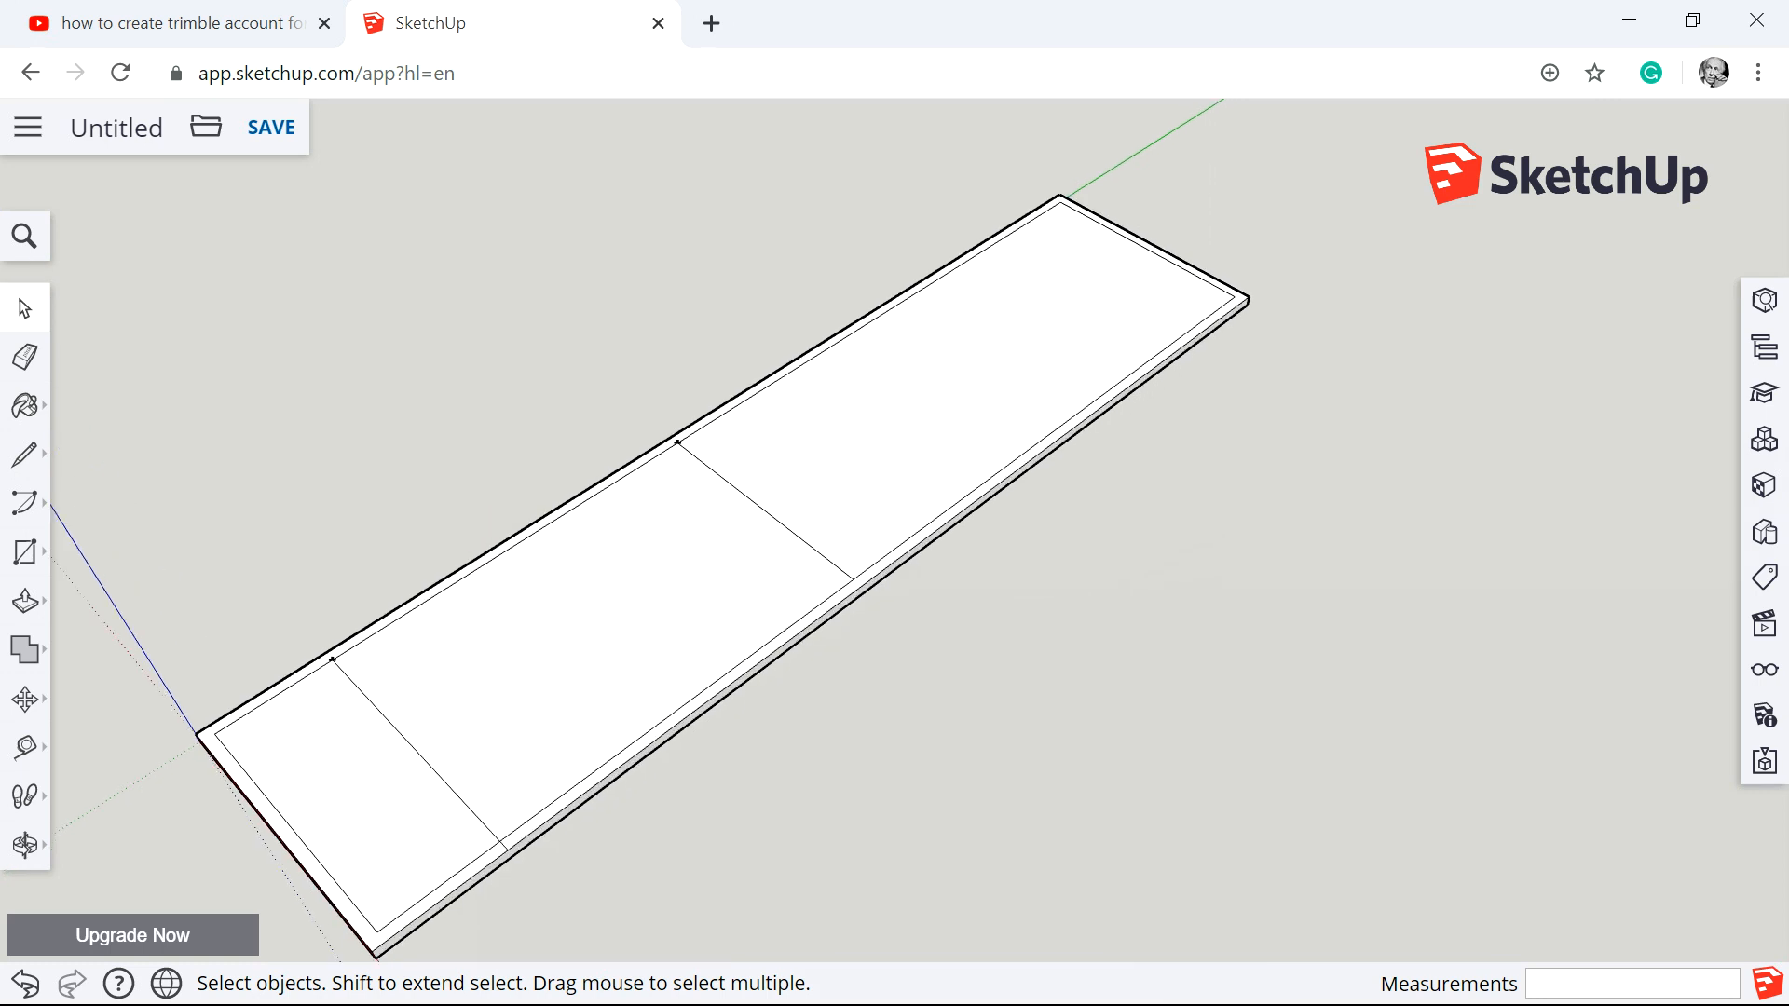
{"action": "left_click", "coordinate": [1439, 565]}
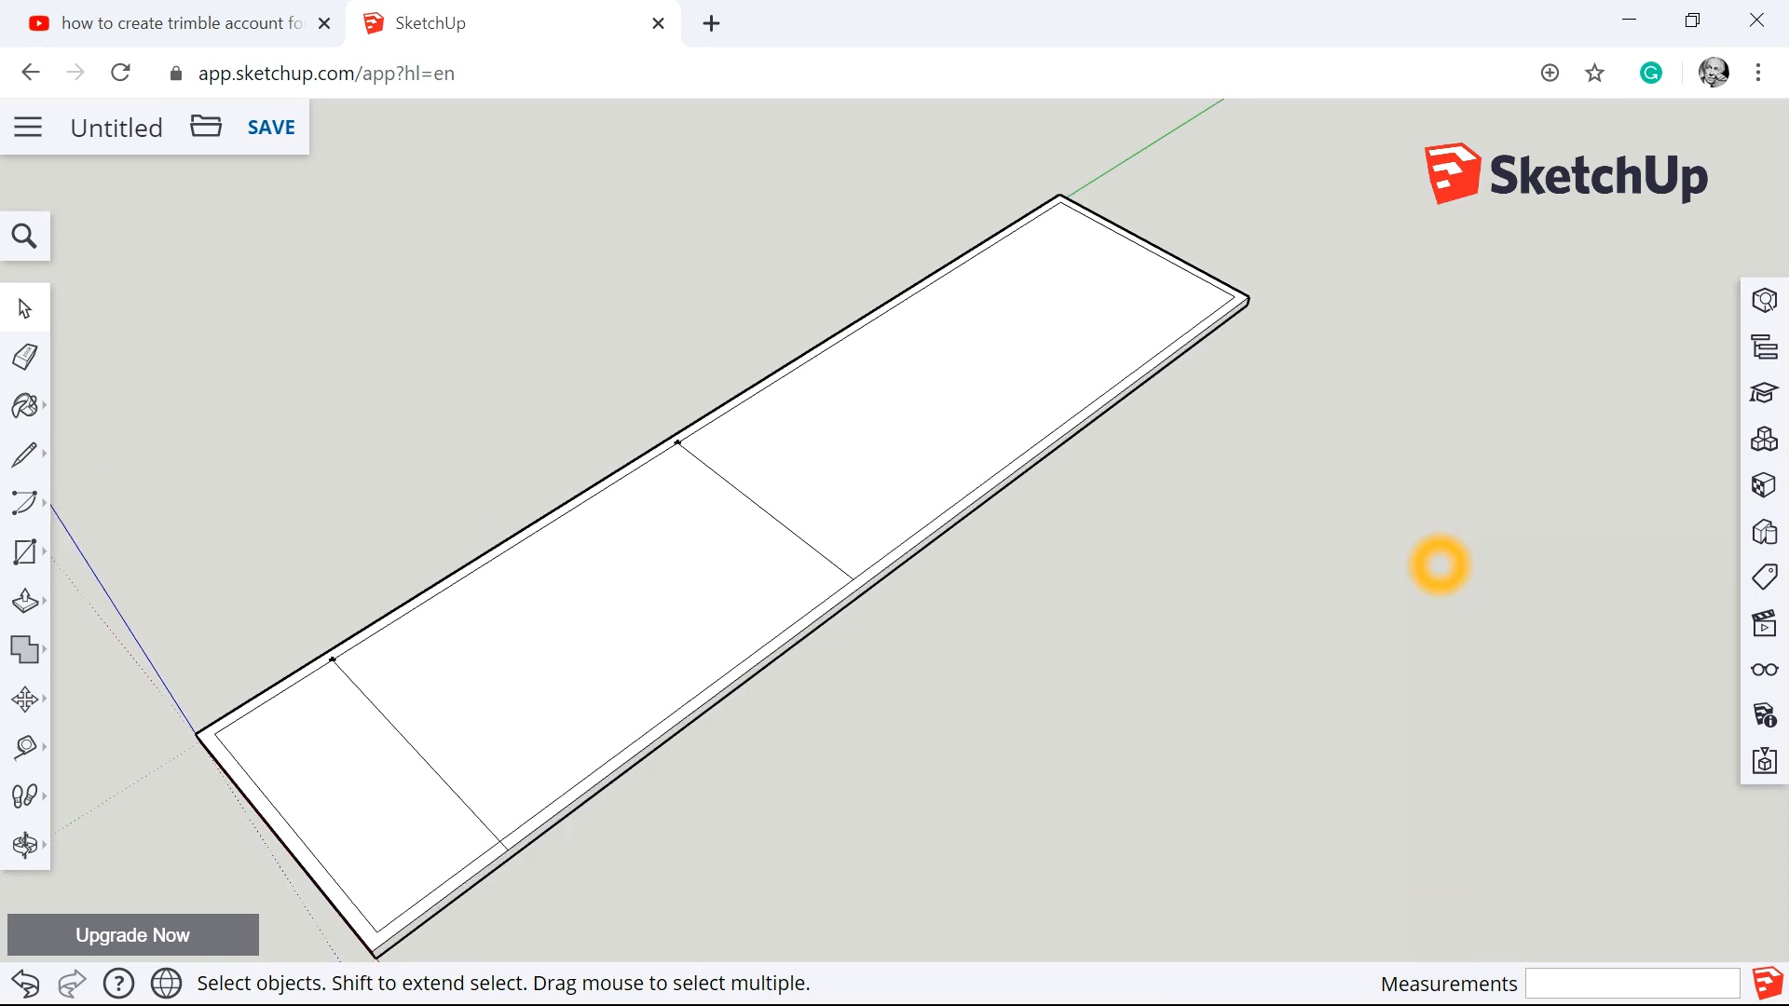
{"action": "left_click", "coordinate": [1191, 534]}
{"action": "left_click", "coordinate": [154, 668]}
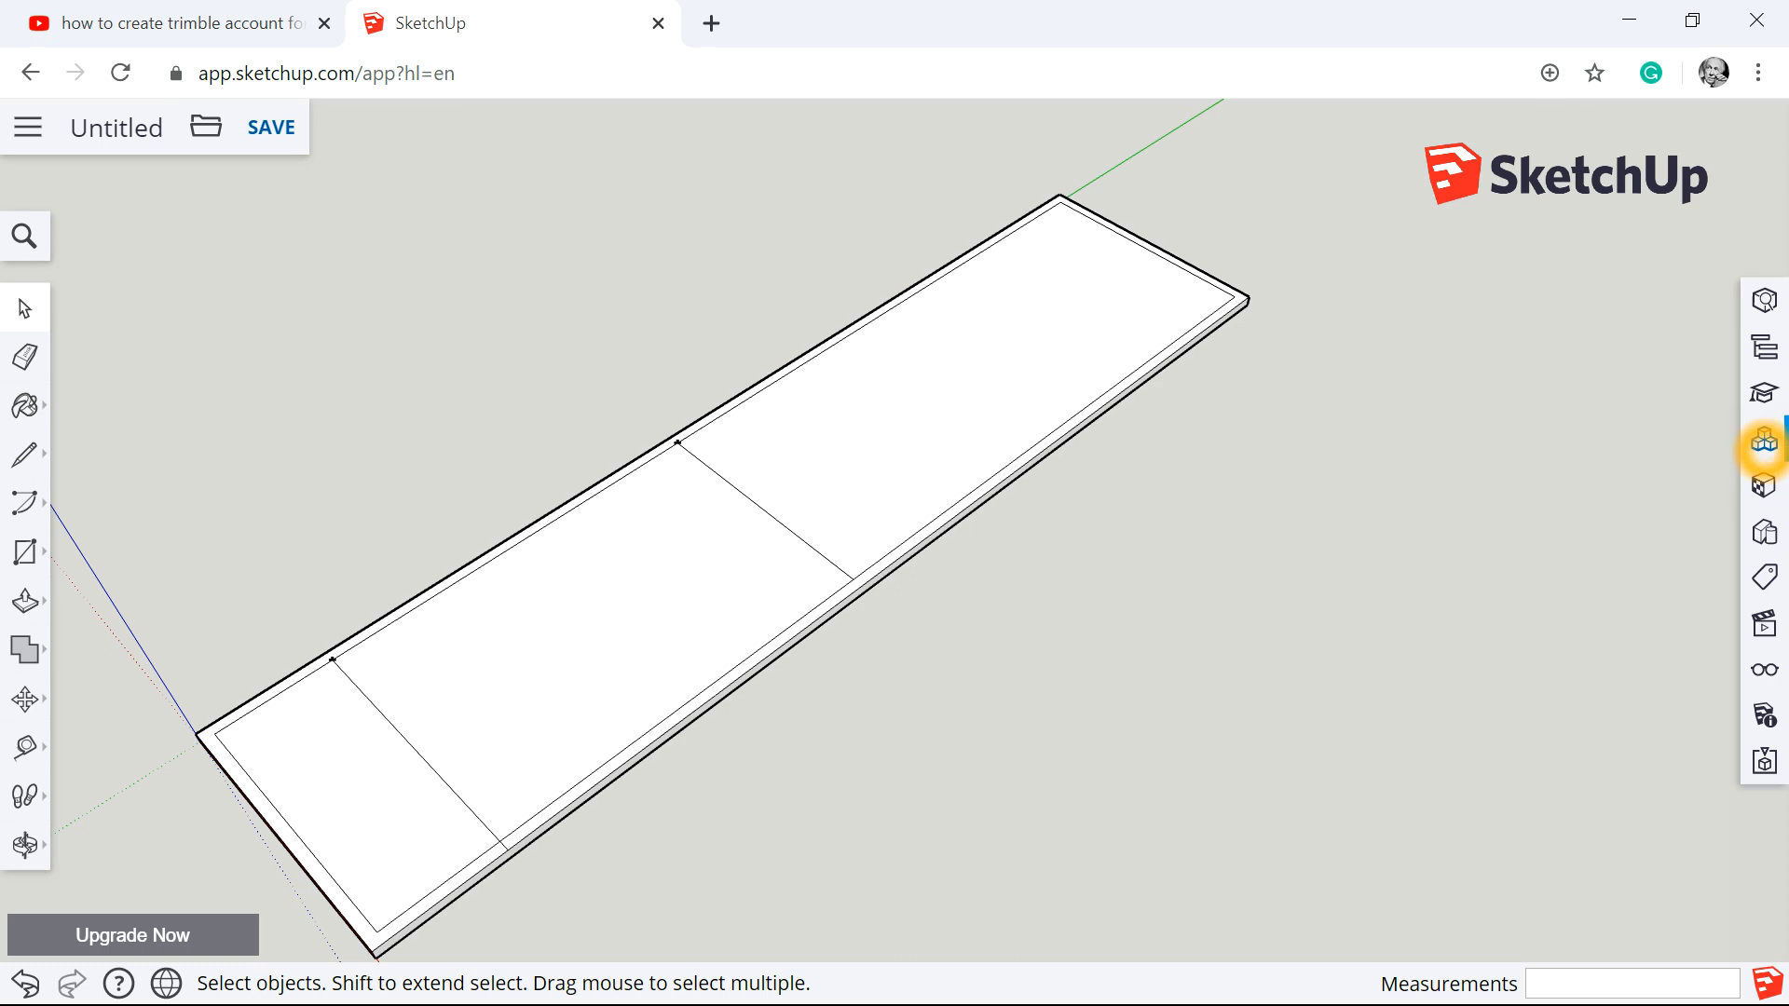
Search 3D Warehouse for "shower" and look through the first page of results.
{"action": "left_click", "coordinate": [1763, 440]}
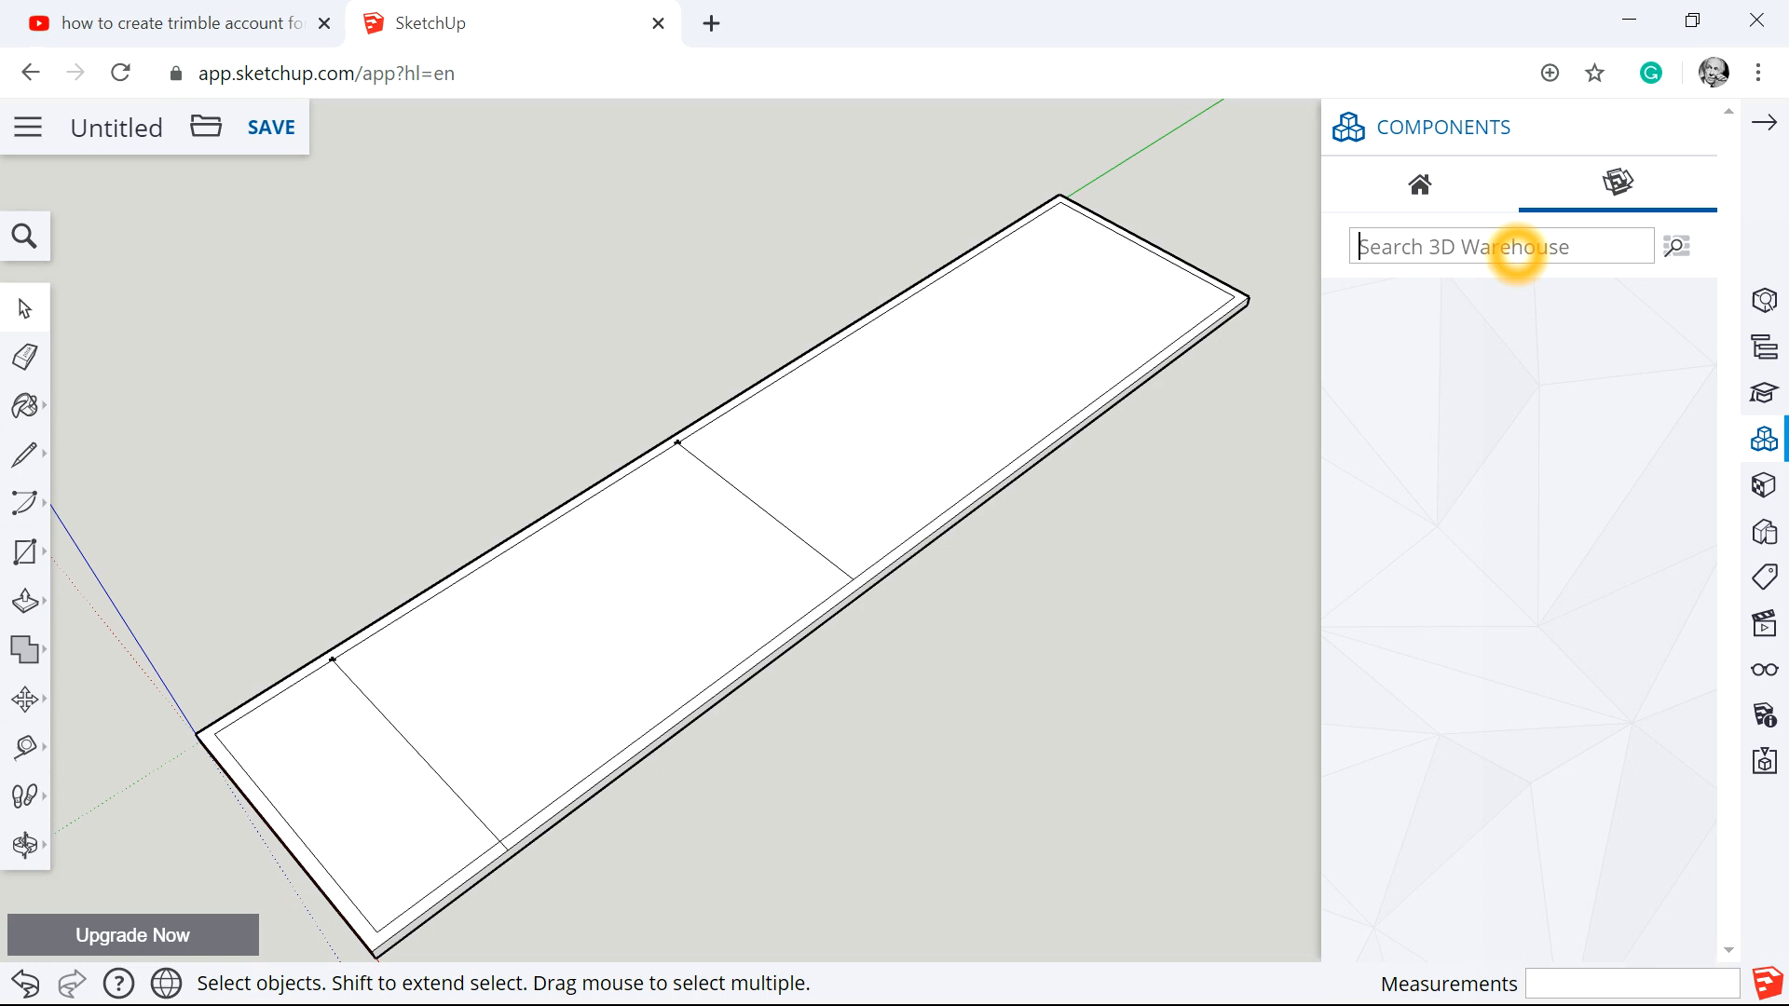
{"action": "type", "text": "shower"}
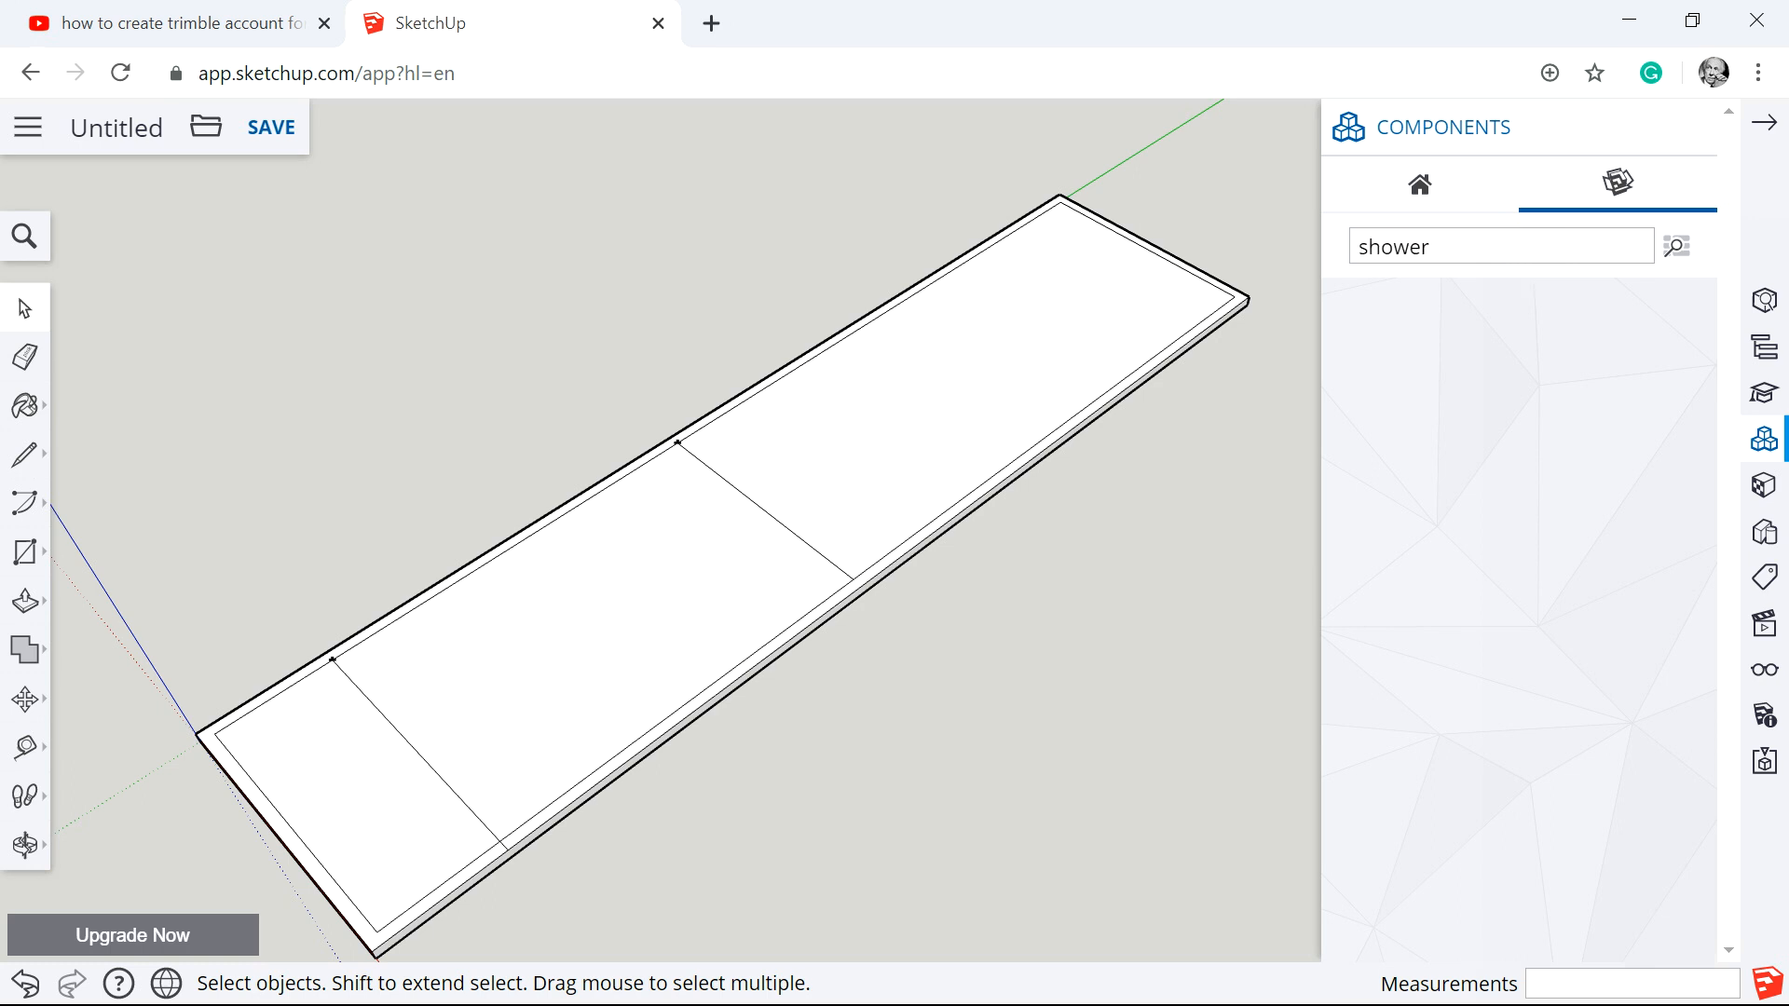
{"action": "left_click", "coordinate": [1674, 248]}
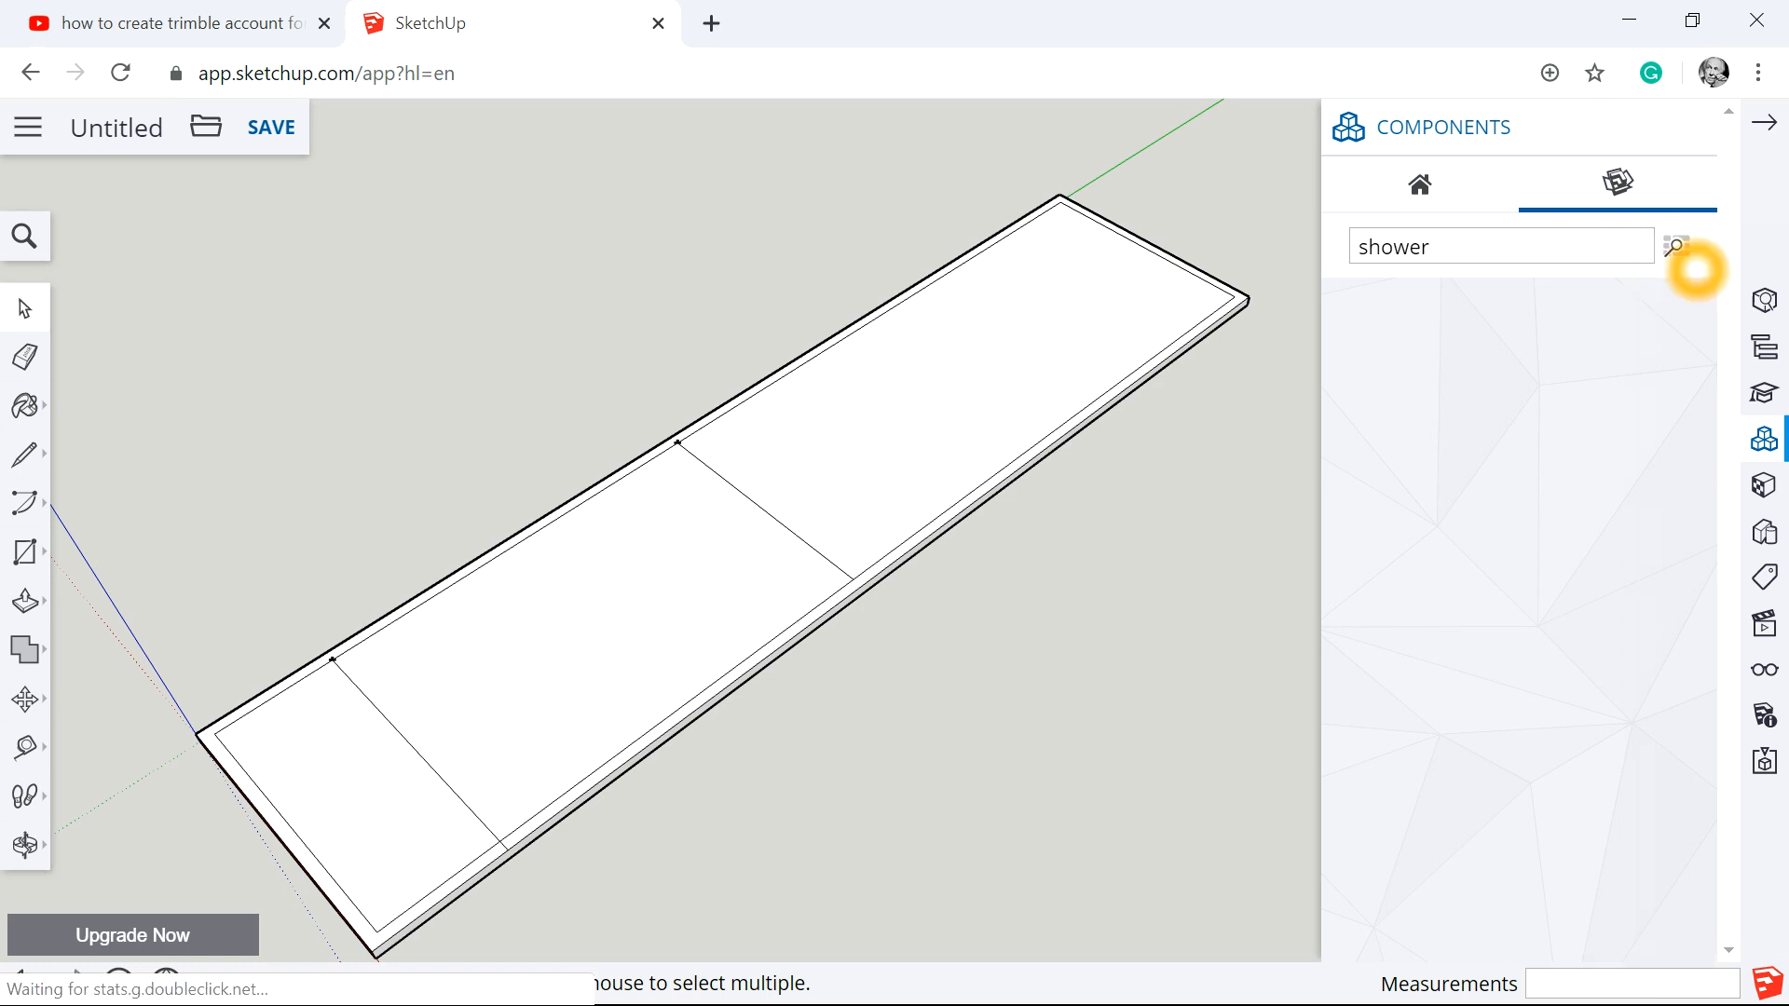
{"action": "scroll", "coordinate": [1519, 593], "scroll_direction": "down", "scroll_amount": 3}
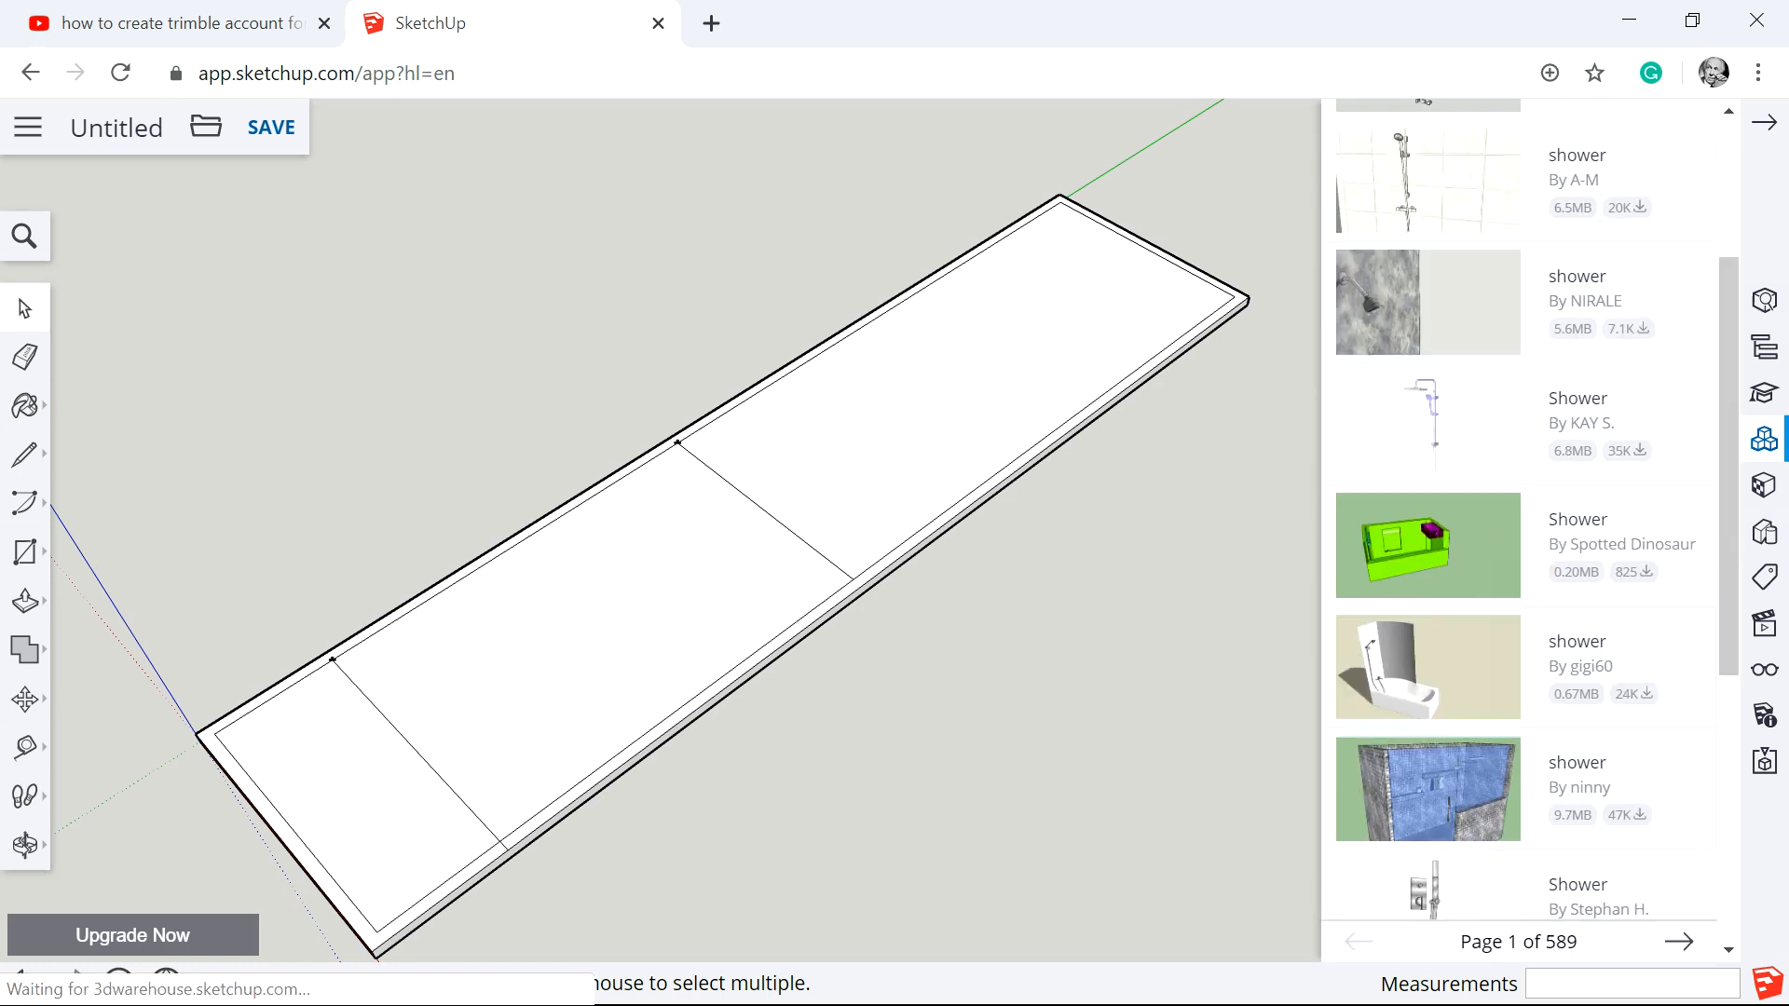
{"action": "scroll", "coordinate": [1519, 593], "scroll_direction": "down", "scroll_amount": 4}
{"action": "scroll", "coordinate": [1519, 596], "scroll_direction": "down", "scroll_amount": 1}
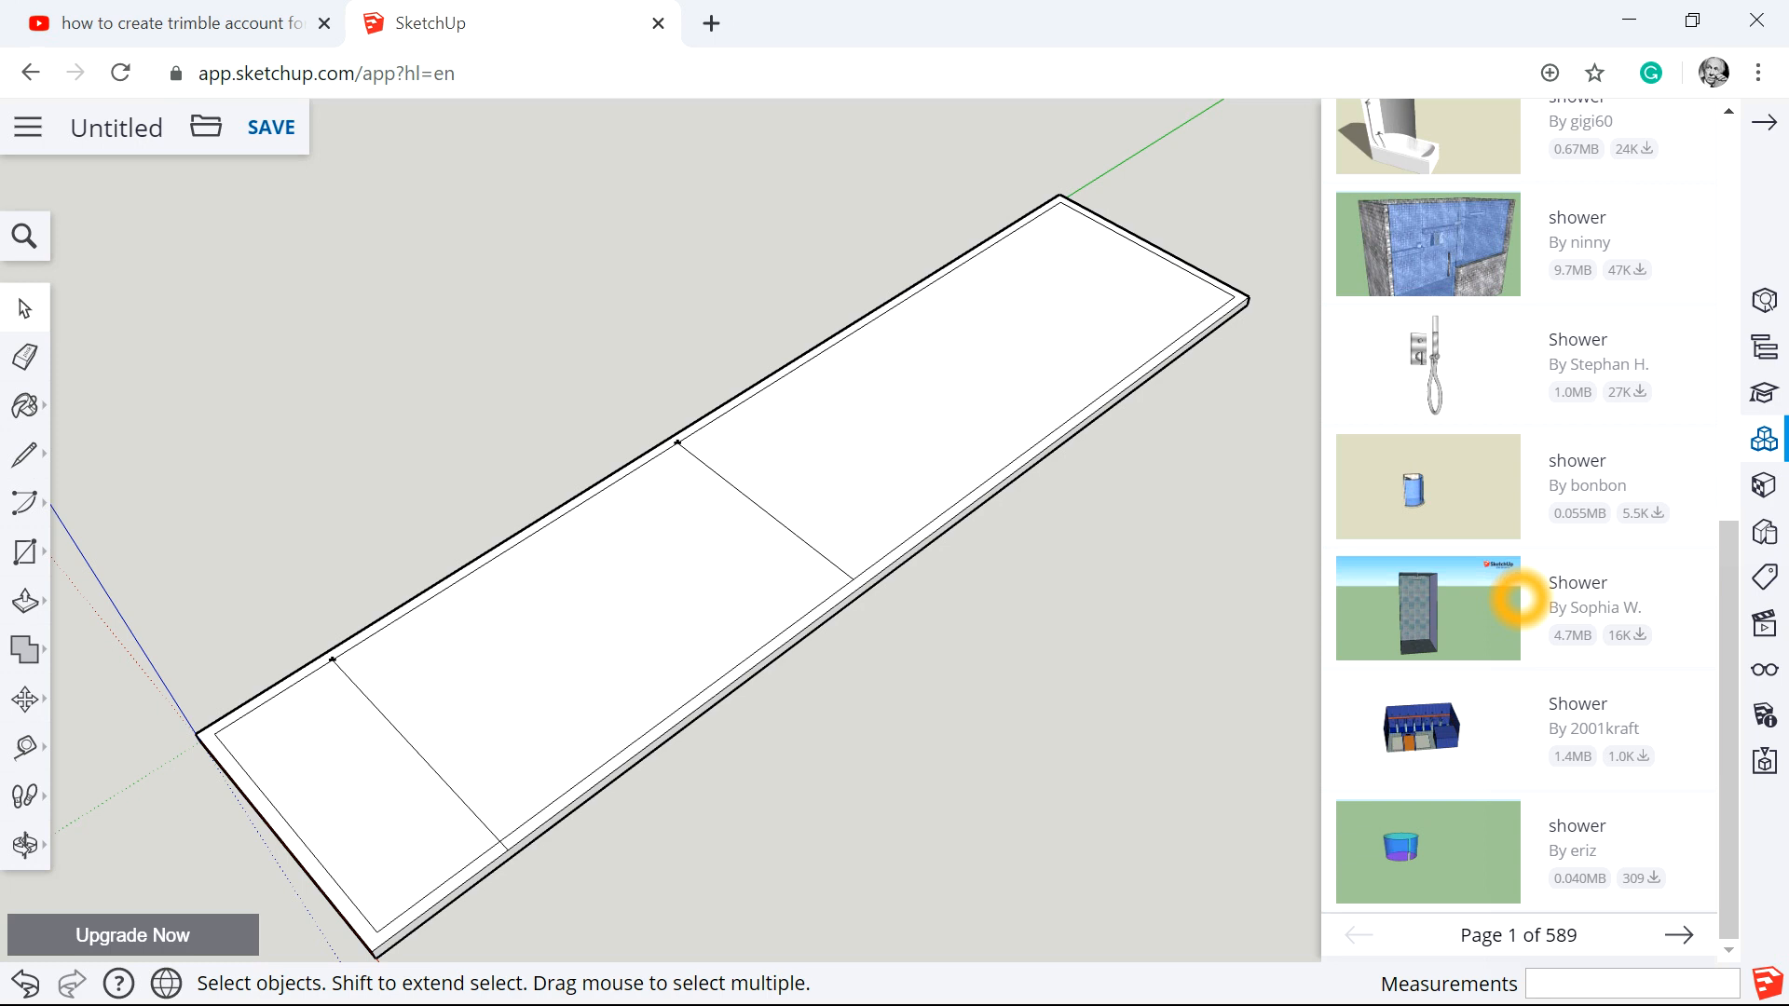
{"action": "scroll", "coordinate": [1519, 597], "scroll_direction": "up", "scroll_amount": 8}
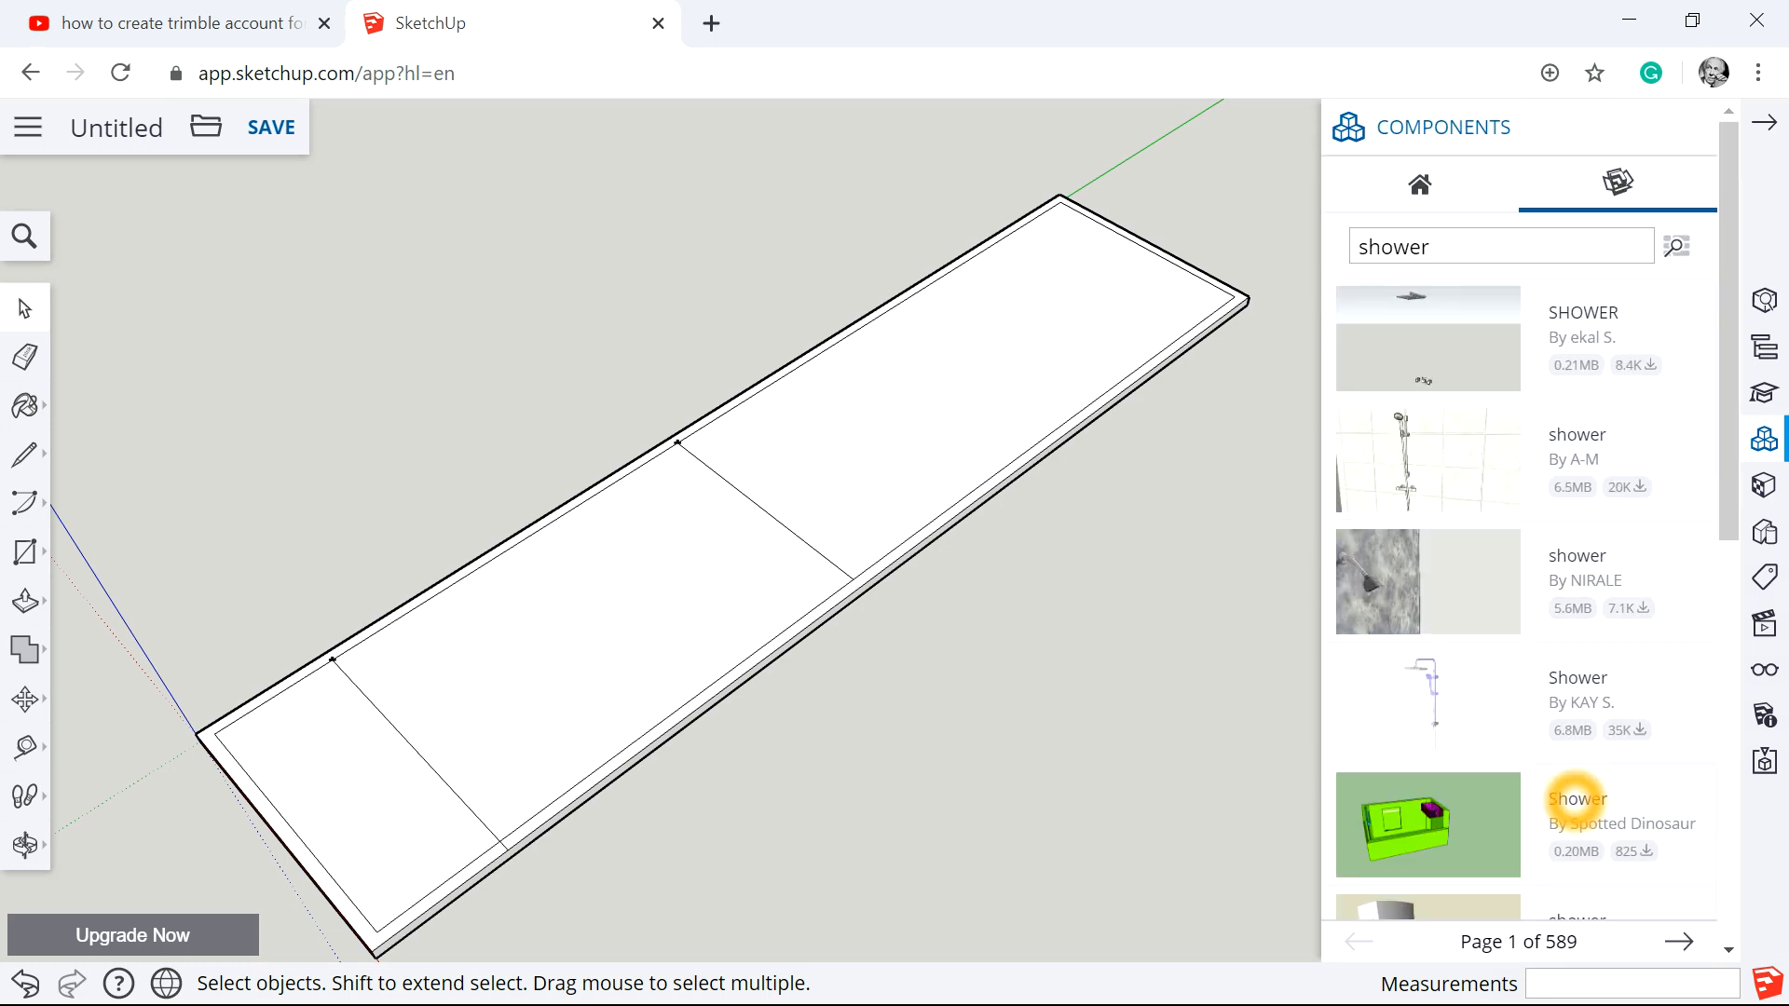
{"action": "scroll", "coordinate": [1575, 796], "scroll_direction": "down", "scroll_amount": 3}
{"action": "scroll", "coordinate": [1575, 797], "scroll_direction": "up", "scroll_amount": 3}
Refine the 3D Warehouse search to "shower base" and pick the mirolin neo shower base component for insertion.
{"action": "left_click", "coordinate": [1456, 250]}
{"action": "type", "text": "base"}
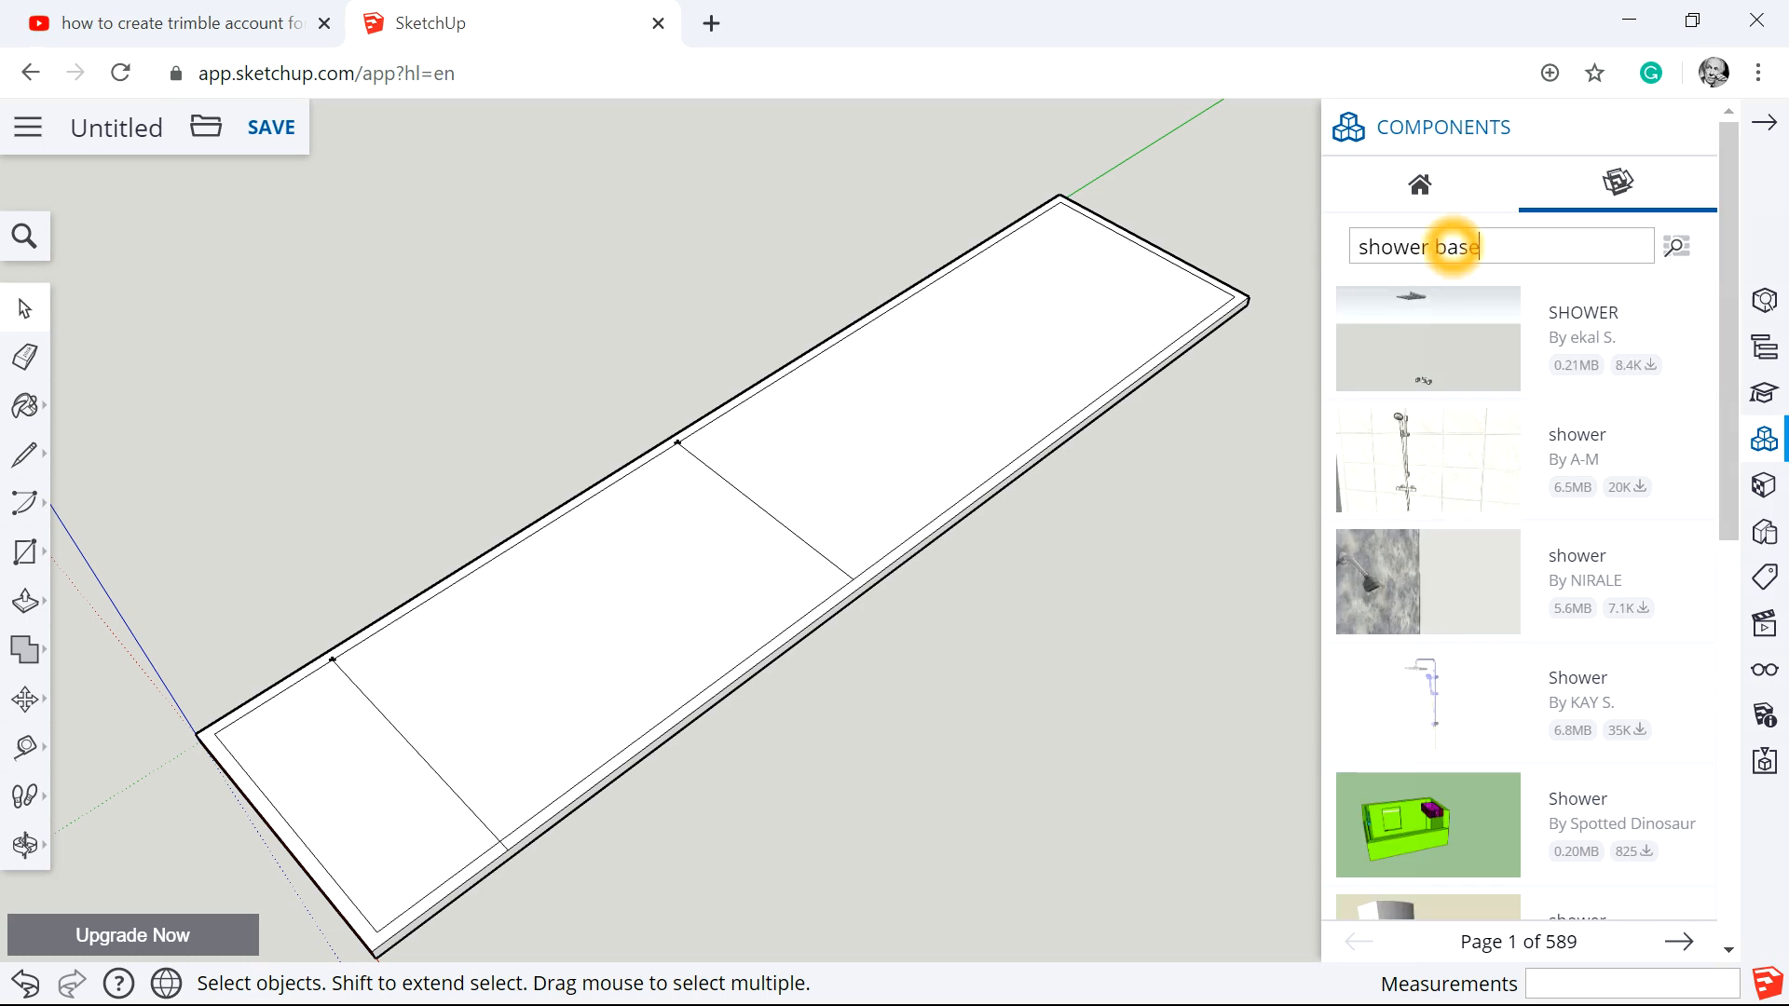
{"action": "key", "text": "Return"}
{"action": "left_click", "coordinate": [1602, 698]}
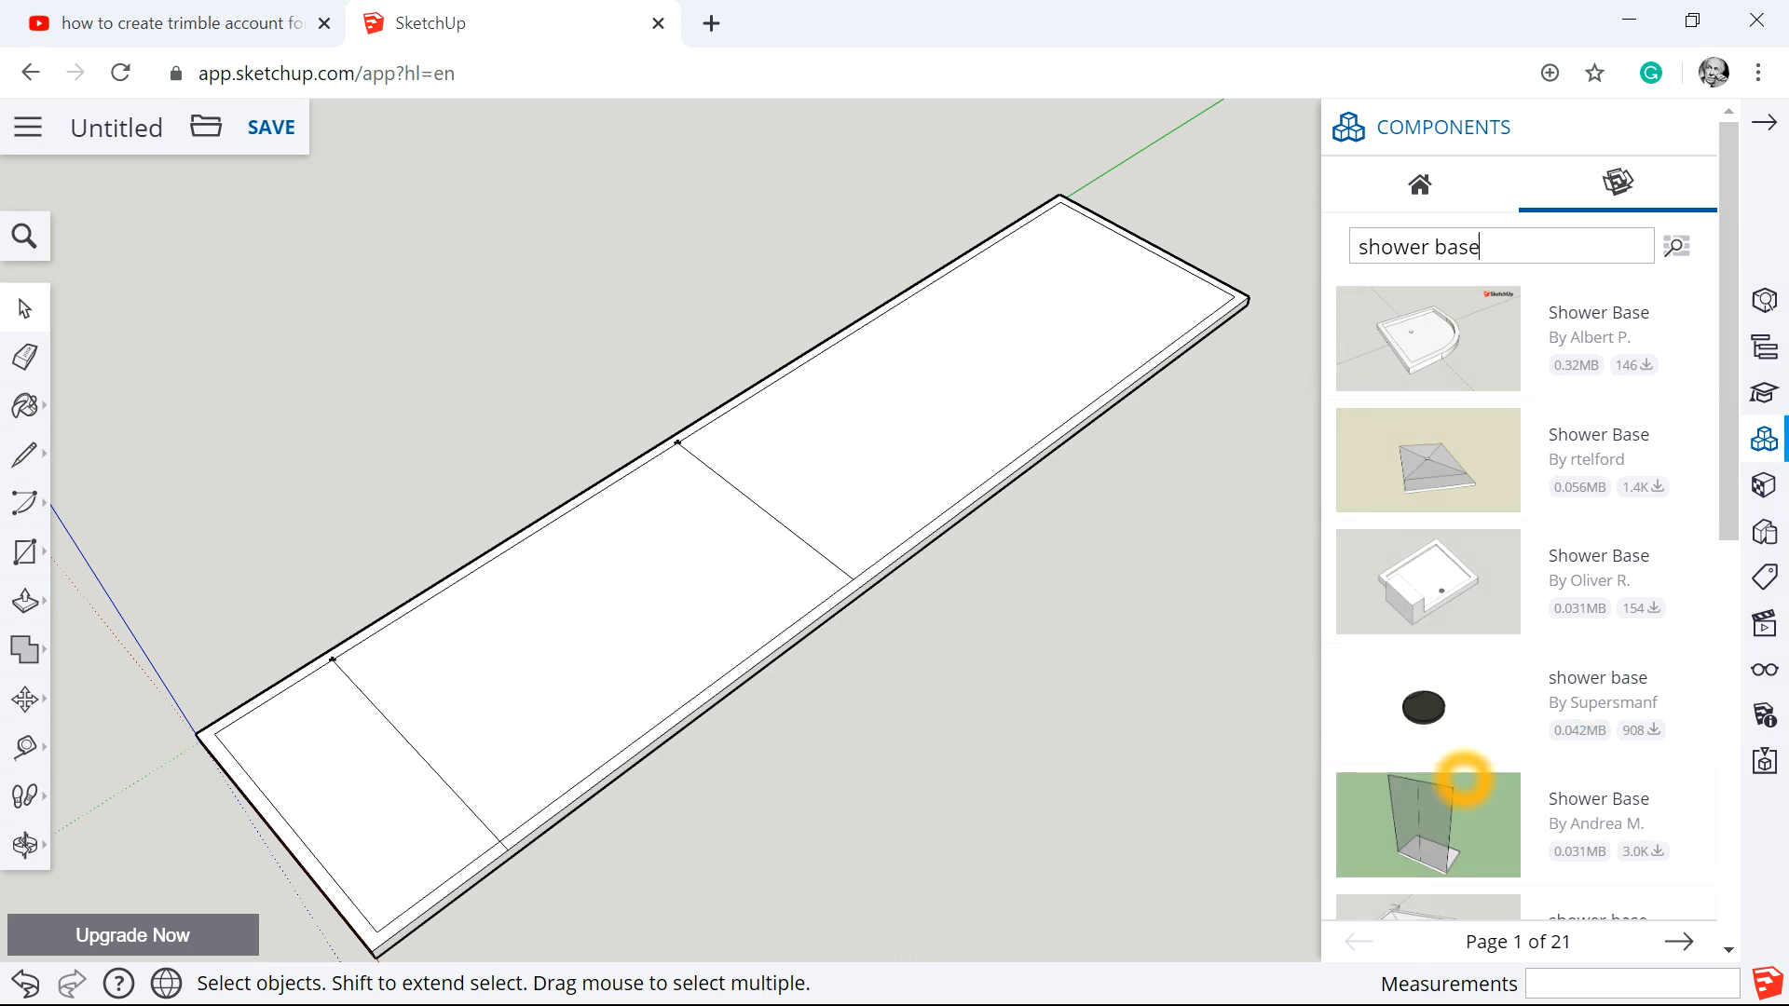
{"action": "scroll", "coordinate": [1463, 774], "scroll_direction": "down", "scroll_amount": 9}
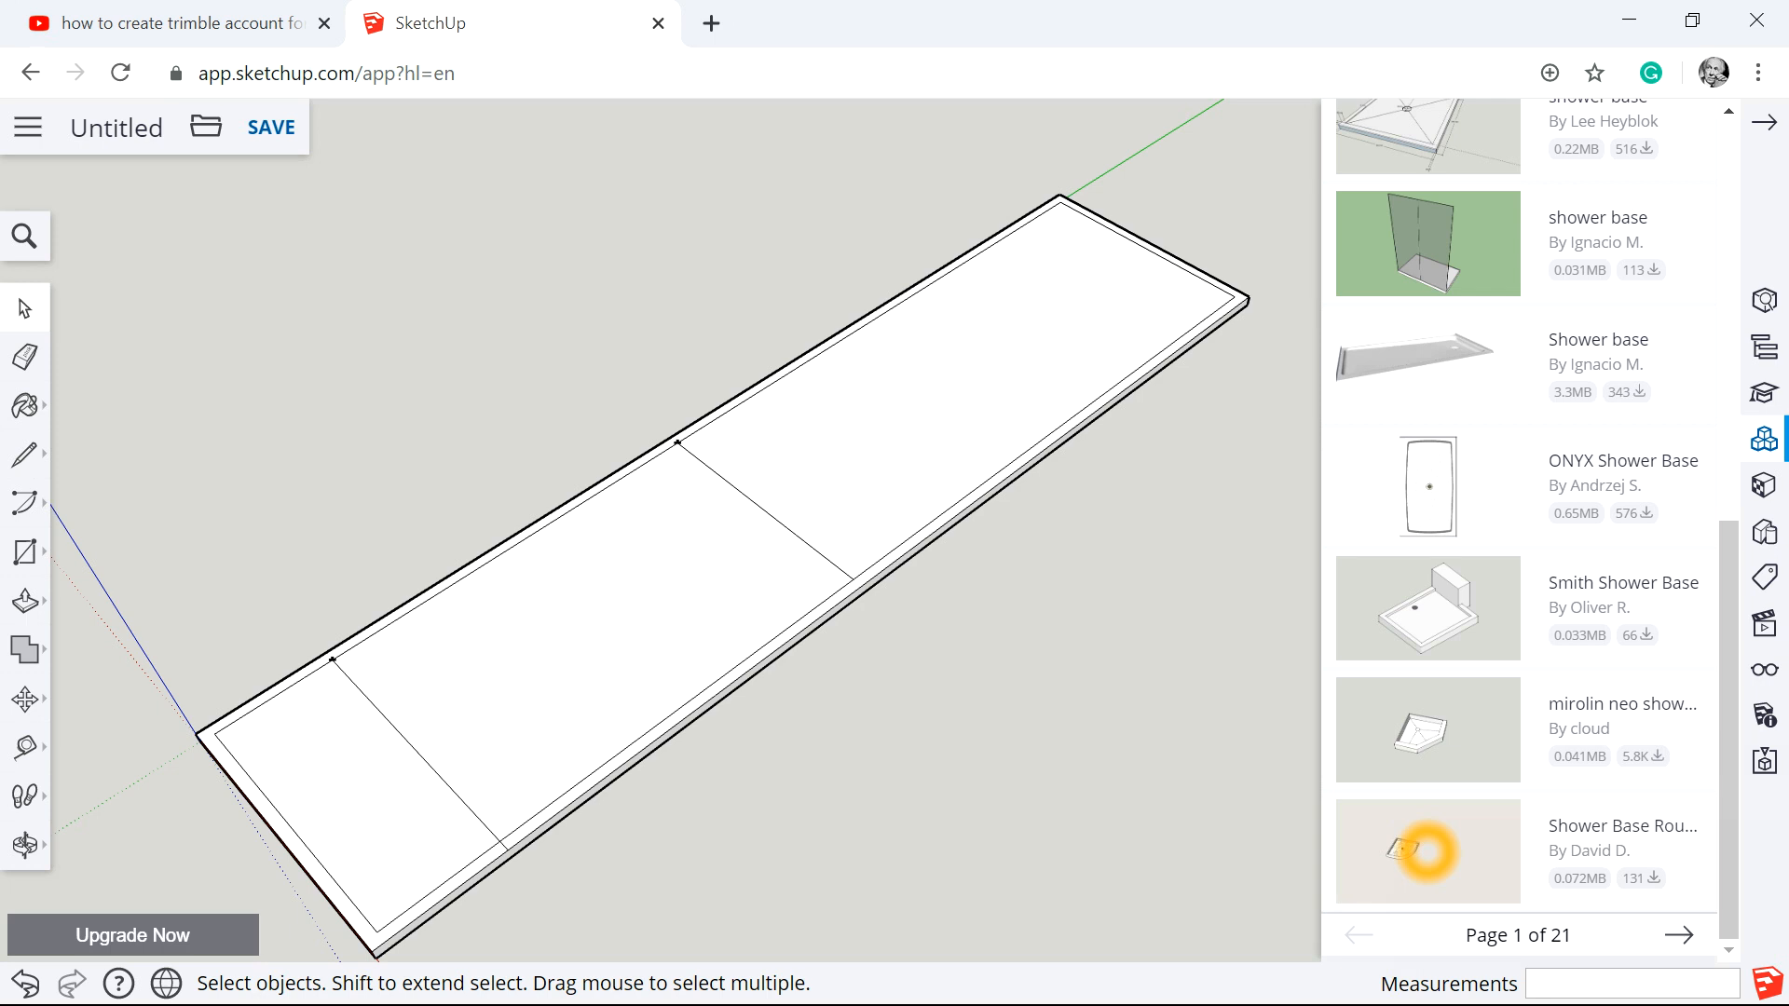
{"action": "left_click", "coordinate": [1418, 739]}
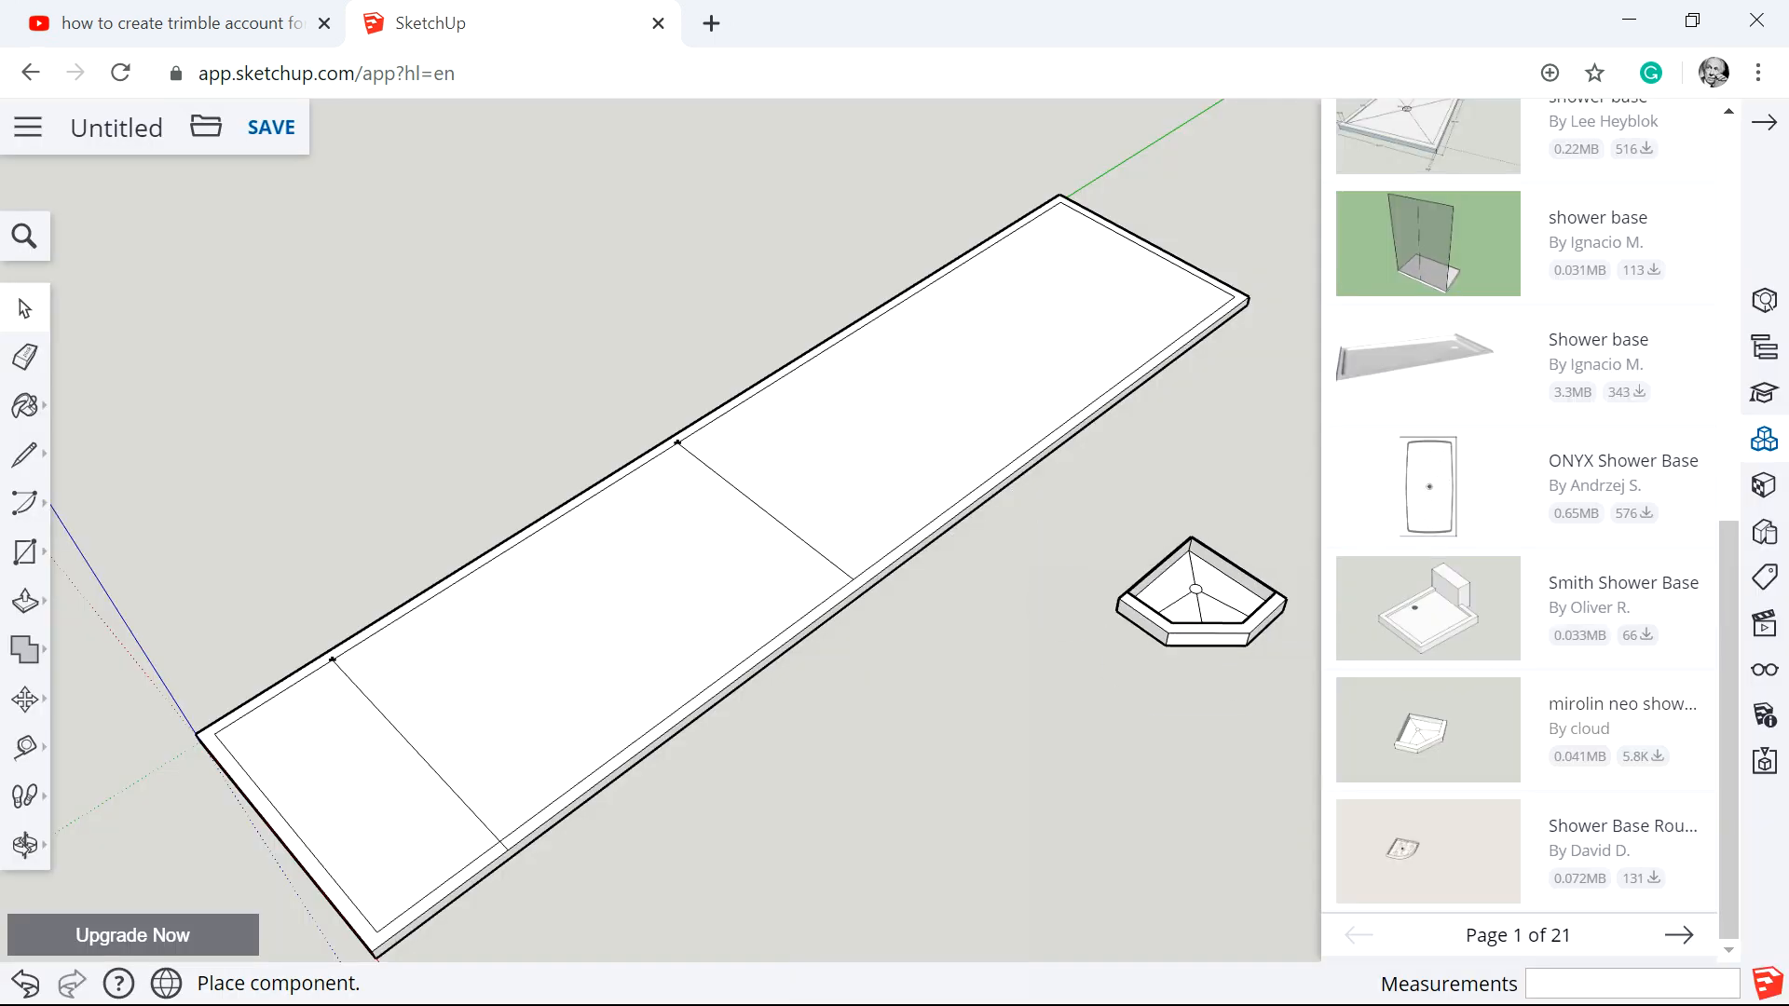
Place the shower base in the small end room, at the border's inner corner near the origin.
{"action": "middle_click_drag", "start_coordinate": [240, 826], "coordinate": [455, 598]}
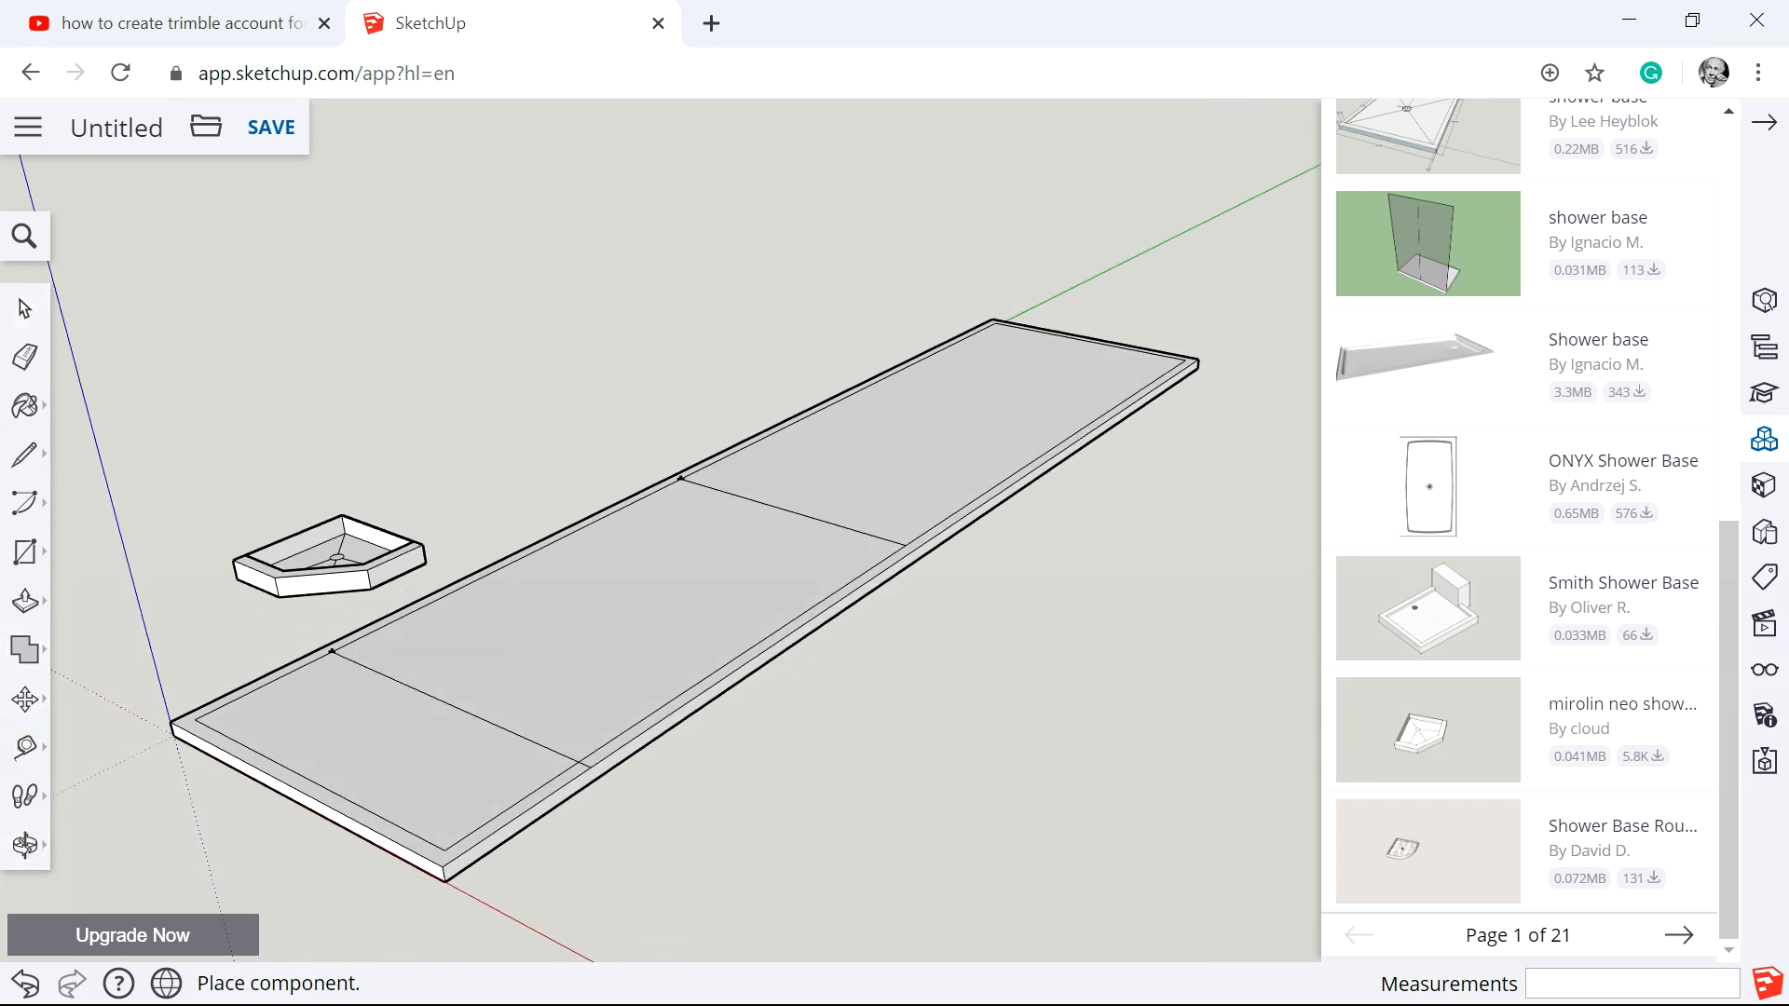
{"action": "left_click", "coordinate": [98, 590]}
{"action": "left_click", "coordinate": [351, 591]}
{"action": "left_click", "coordinate": [331, 749]}
{"action": "left_click_drag", "start_coordinate": [328, 749], "coordinate": [344, 733]}
Scale the shower base down along the red and green axes to fit between the end border and the first cross line.
{"action": "left_click", "coordinate": [52, 767]}
{"action": "left_click", "coordinate": [47, 706]}
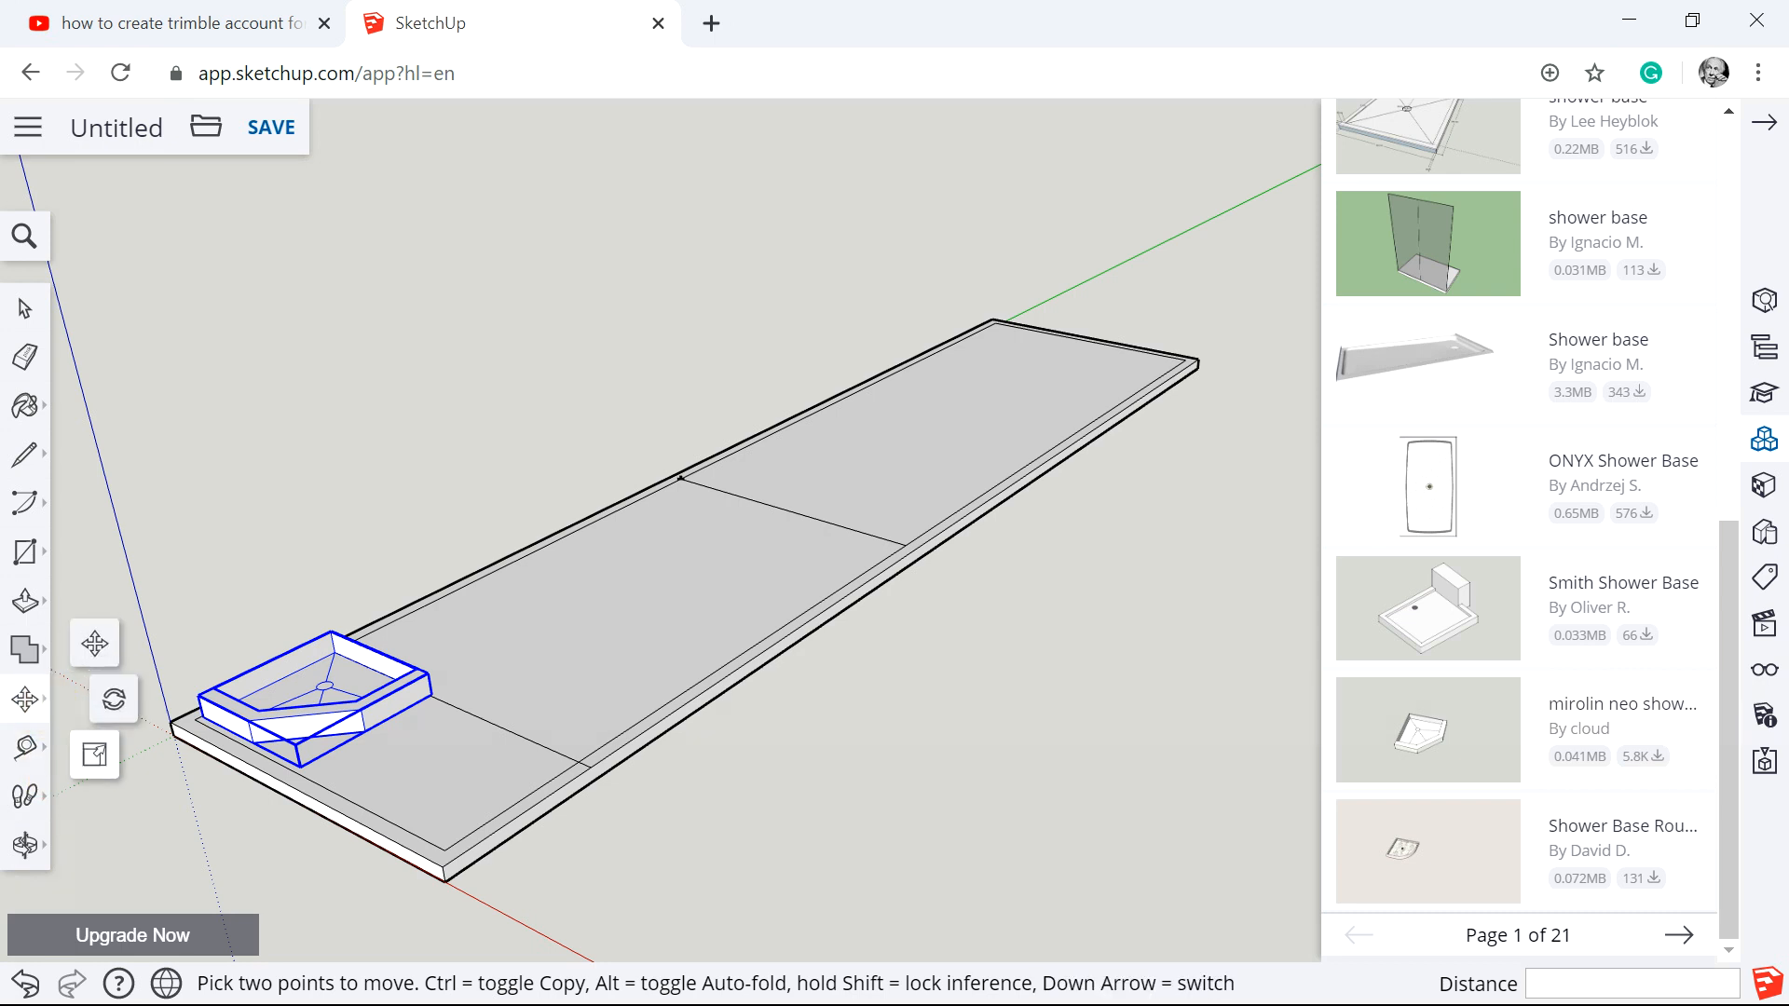
{"action": "left_click", "coordinate": [84, 745]}
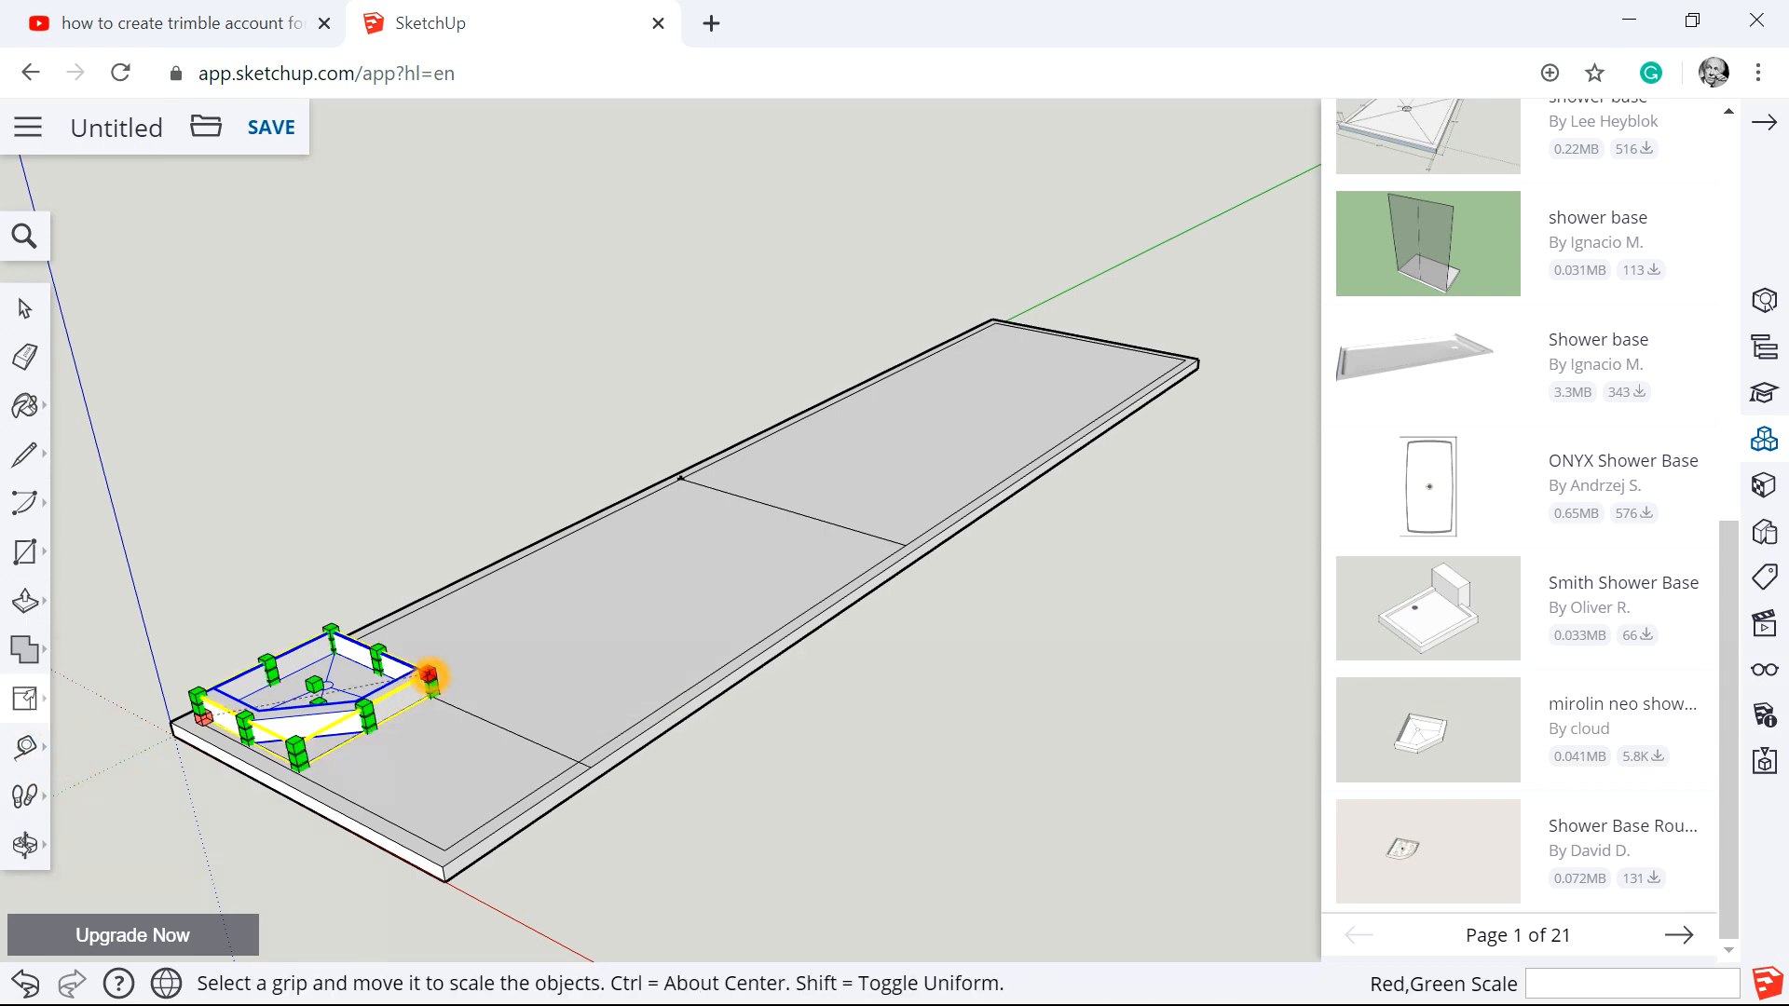
{"action": "left_click", "coordinate": [428, 681]}
{"action": "mouse_move", "coordinate": [413, 683]}
{"action": "left_mouse_down"}
{"action": "mouse_move", "coordinate": [367, 687]}
{"action": "mouse_move", "coordinate": [396, 684]}
{"action": "left_mouse_up"}
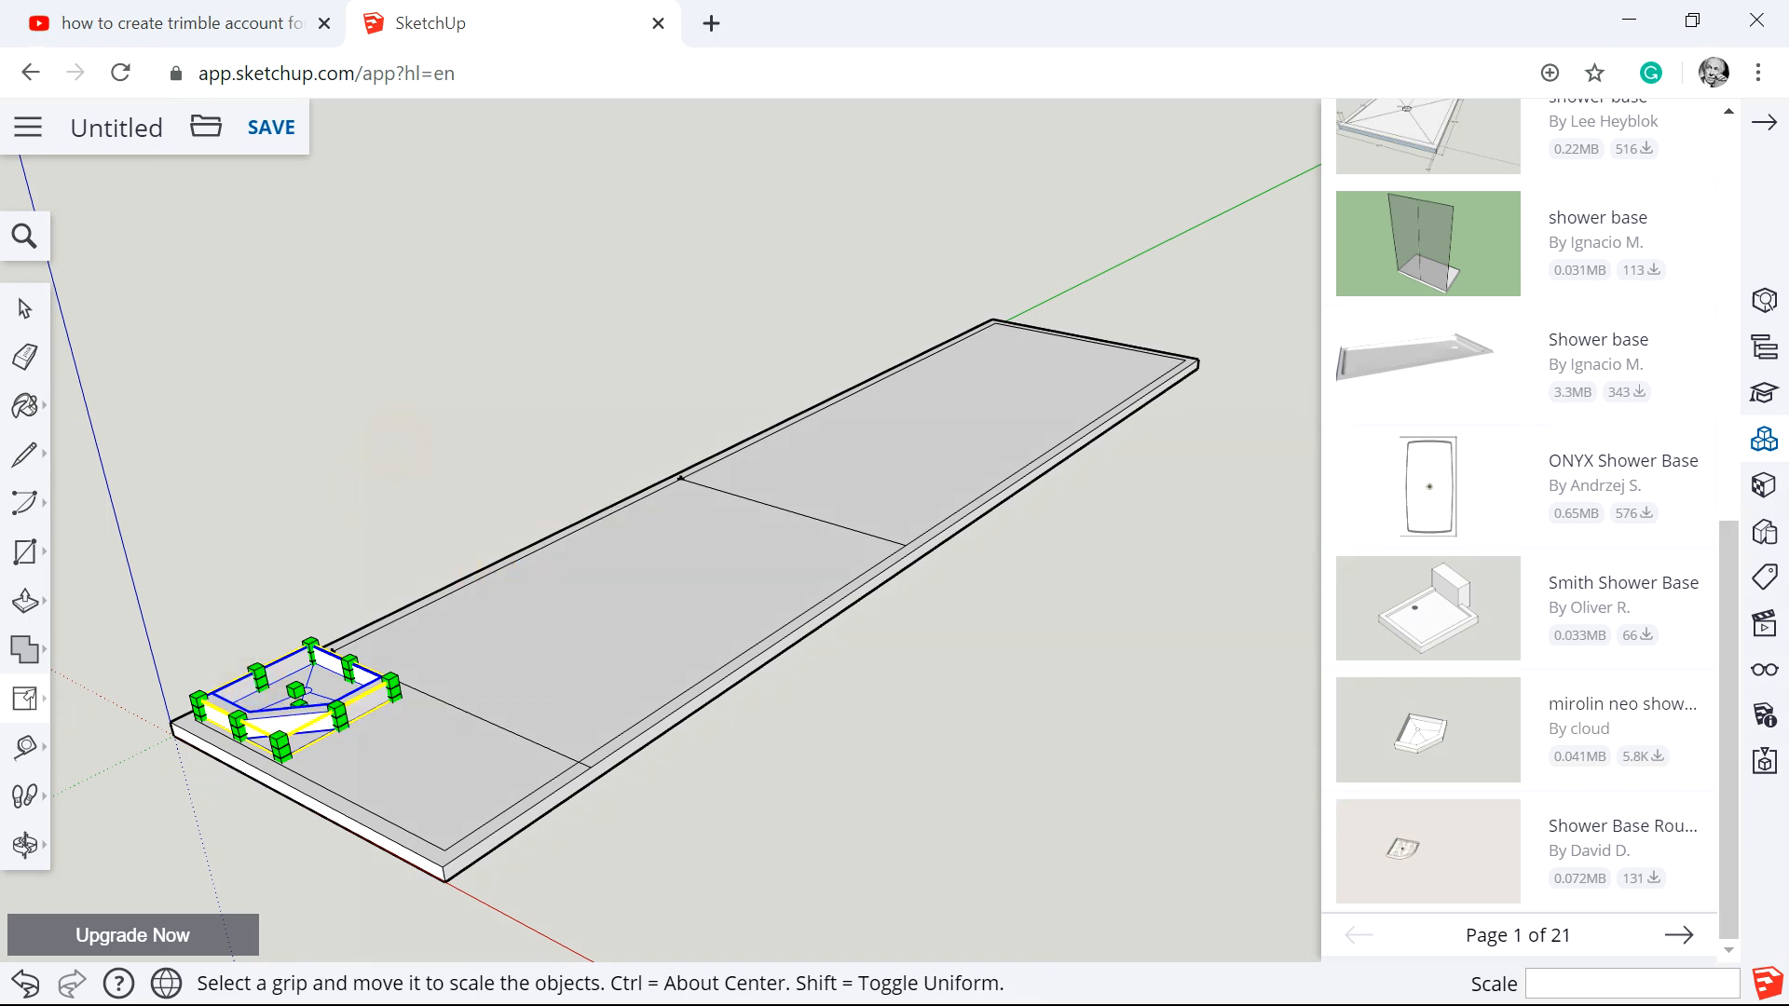
{"action": "left_click", "coordinate": [25, 307]}
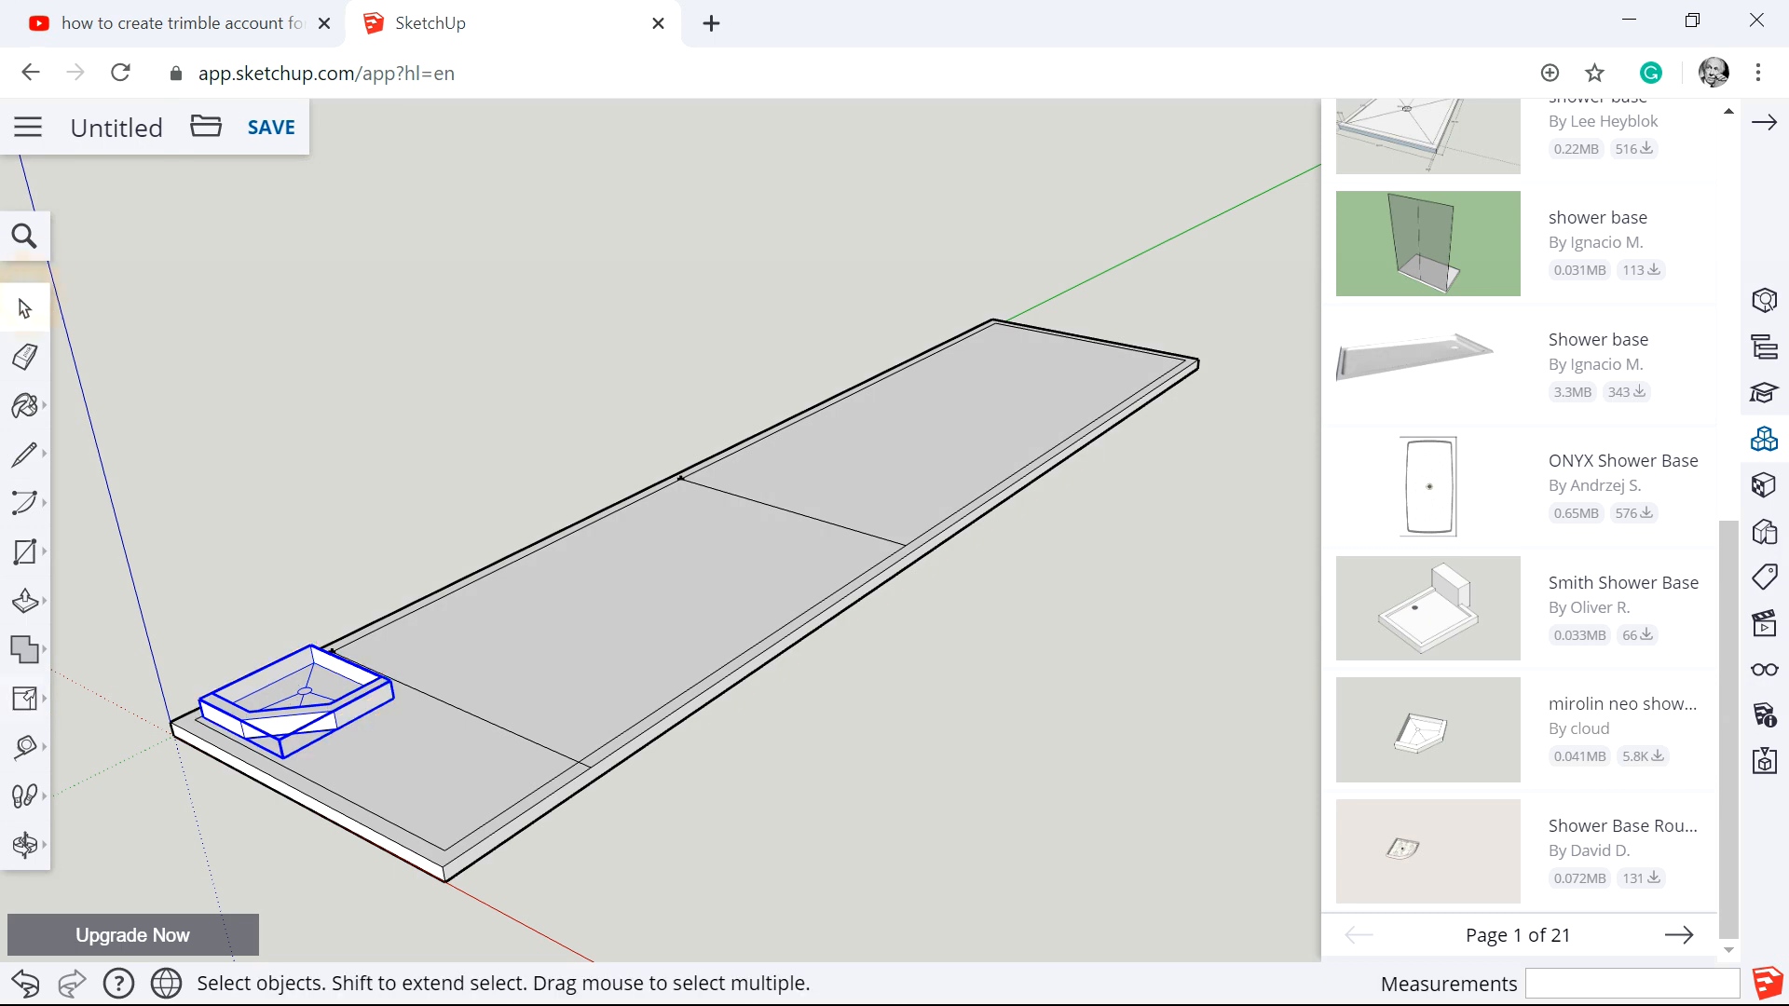
{"action": "left_click", "coordinate": [387, 726]}
{"action": "middle_click_drag", "start_coordinate": [387, 727], "coordinate": [569, 843]}
{"action": "middle_click_drag", "start_coordinate": [881, 652], "coordinate": [918, 643]}
{"action": "scroll", "coordinate": [920, 643], "scroll_direction": "down", "scroll_amount": 5}
{"action": "left_click", "coordinate": [609, 862]}
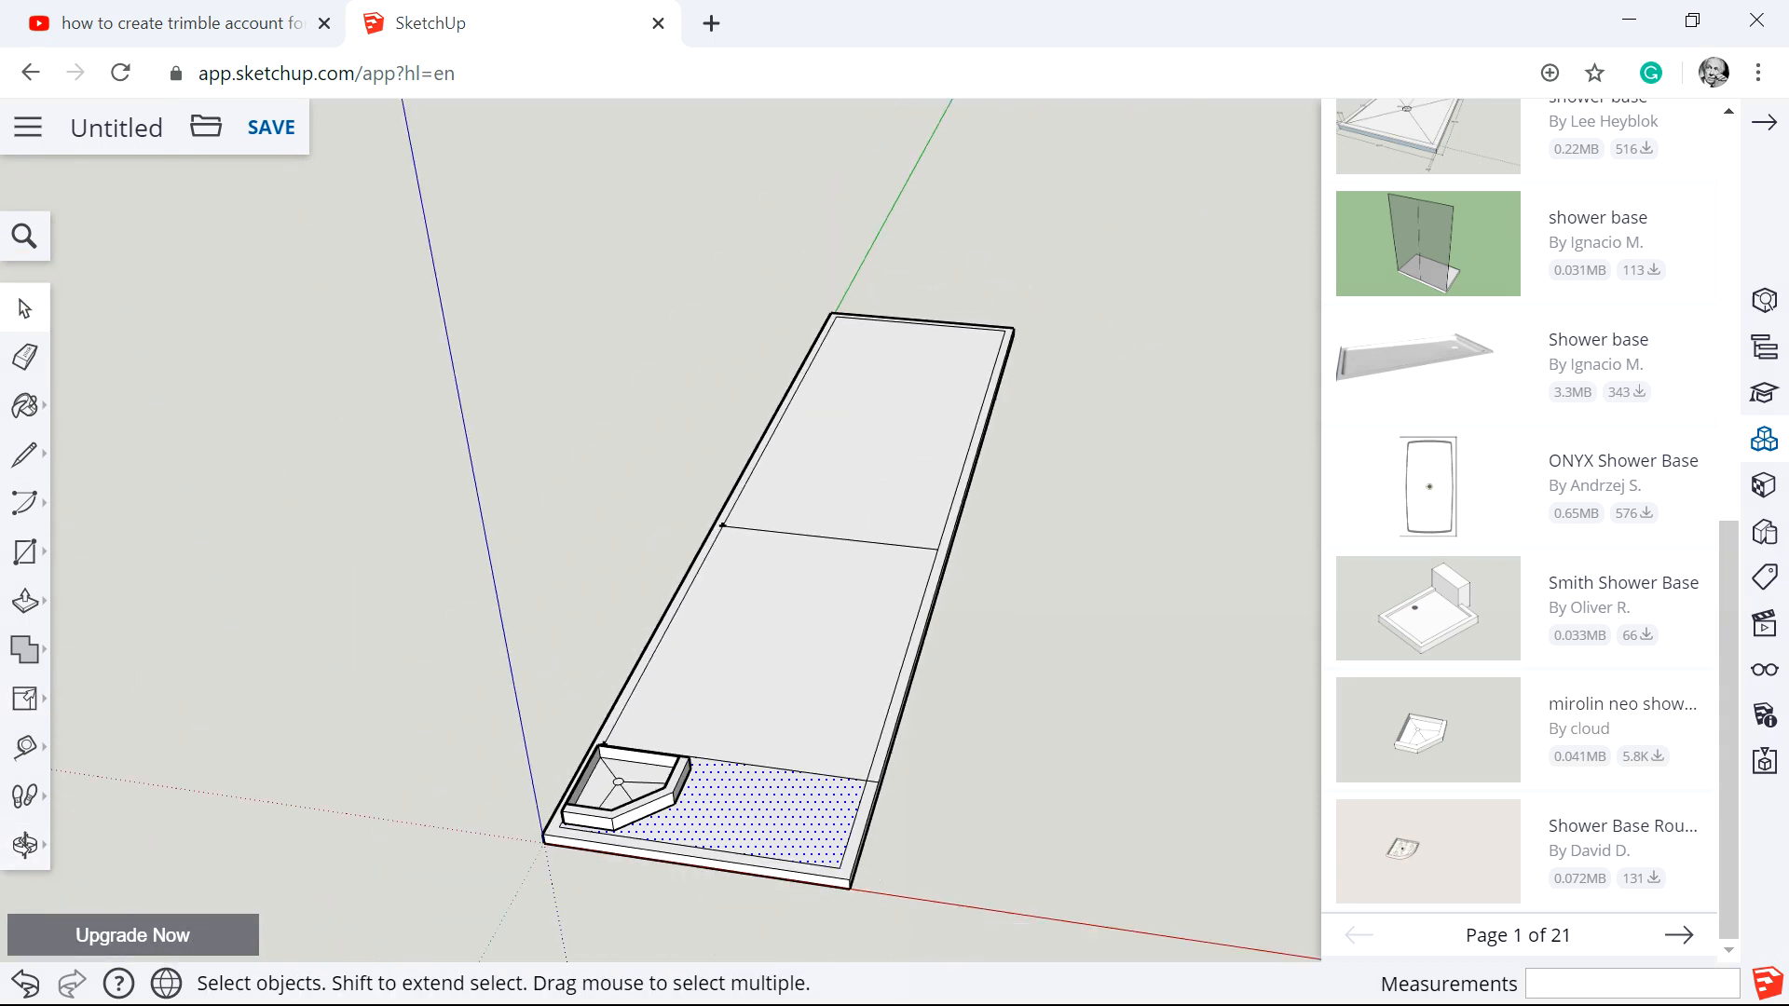
{"action": "left_click", "coordinate": [615, 903]}
Replace the 3D Warehouse search term with "small basin" and run the search.
{"action": "scroll", "coordinate": [1509, 373], "scroll_direction": "up", "scroll_amount": 8}
{"action": "left_click", "coordinate": [1509, 261]}
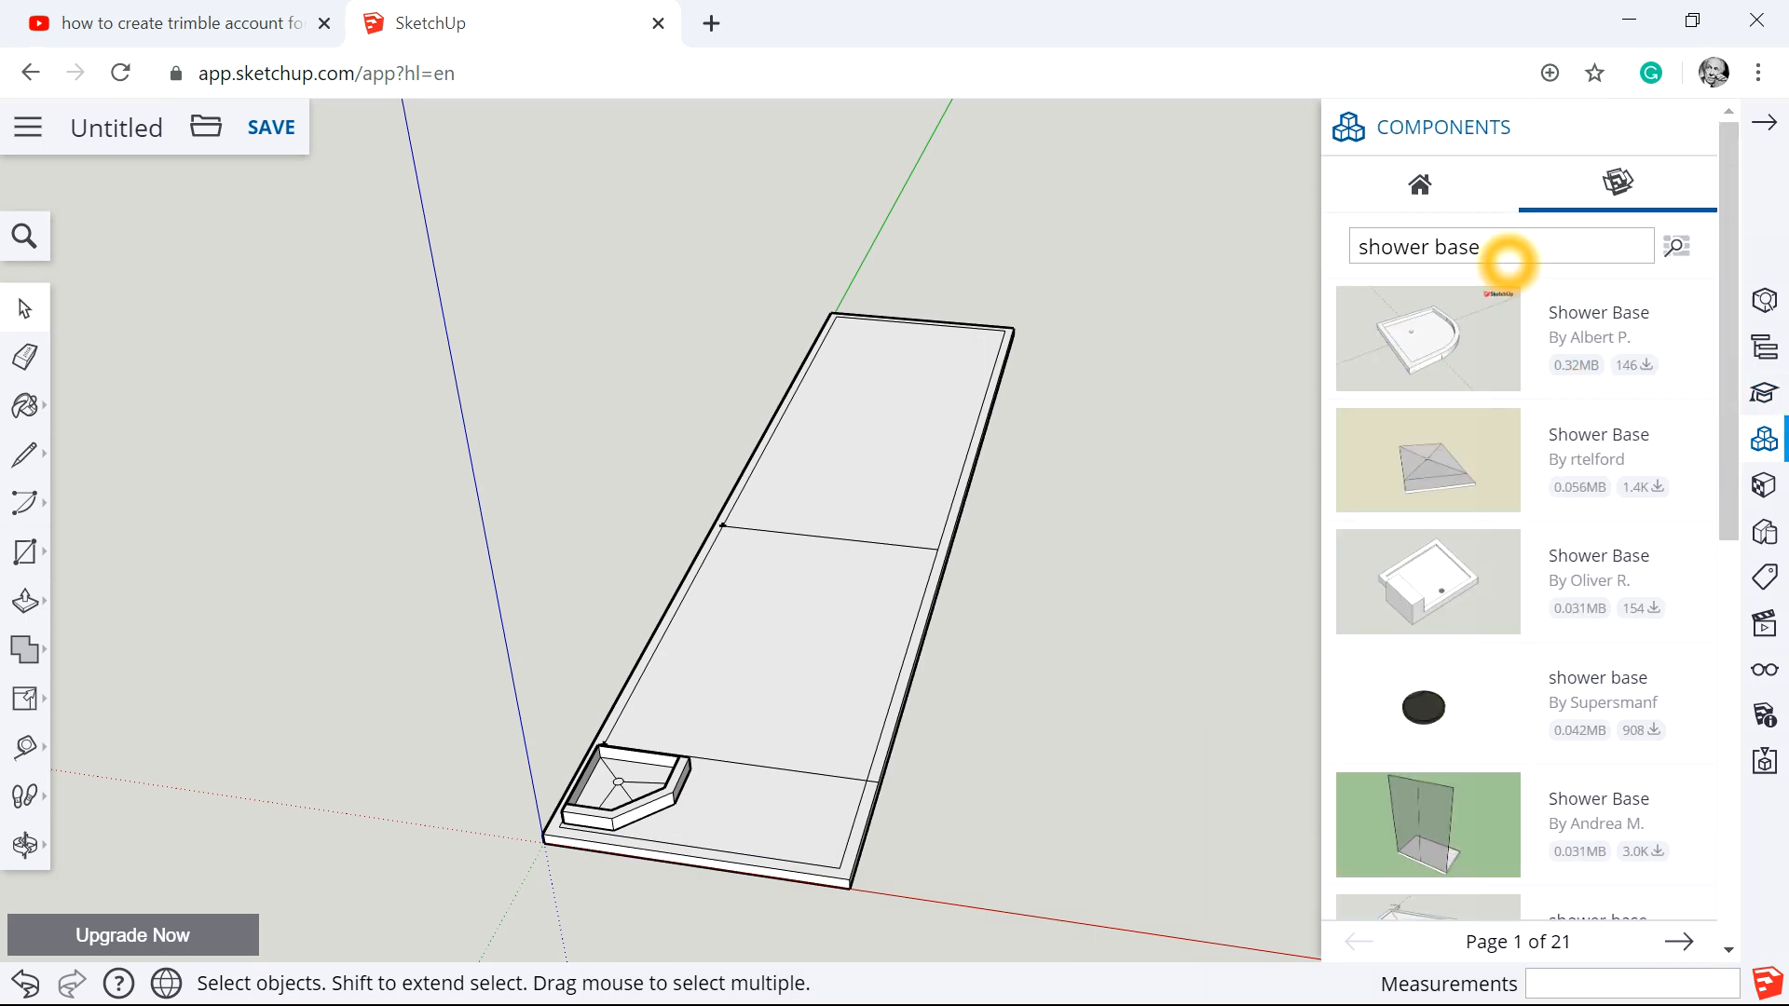
{"action": "key", "text": "BackSpace"}
{"action": "key", "text": "BackSpace"}
{"action": "key", "text": "BackSpace"}
{"action": "key", "text": "BackSpace"}
{"action": "key", "text": "BackSpace"}
{"action": "key", "text": "BackSpace"}
{"action": "key", "text": "BackSpace"}
{"action": "key", "text": "BackSpace"}
{"action": "key", "text": "BackSpace"}
{"action": "key", "text": "BackSpace"}
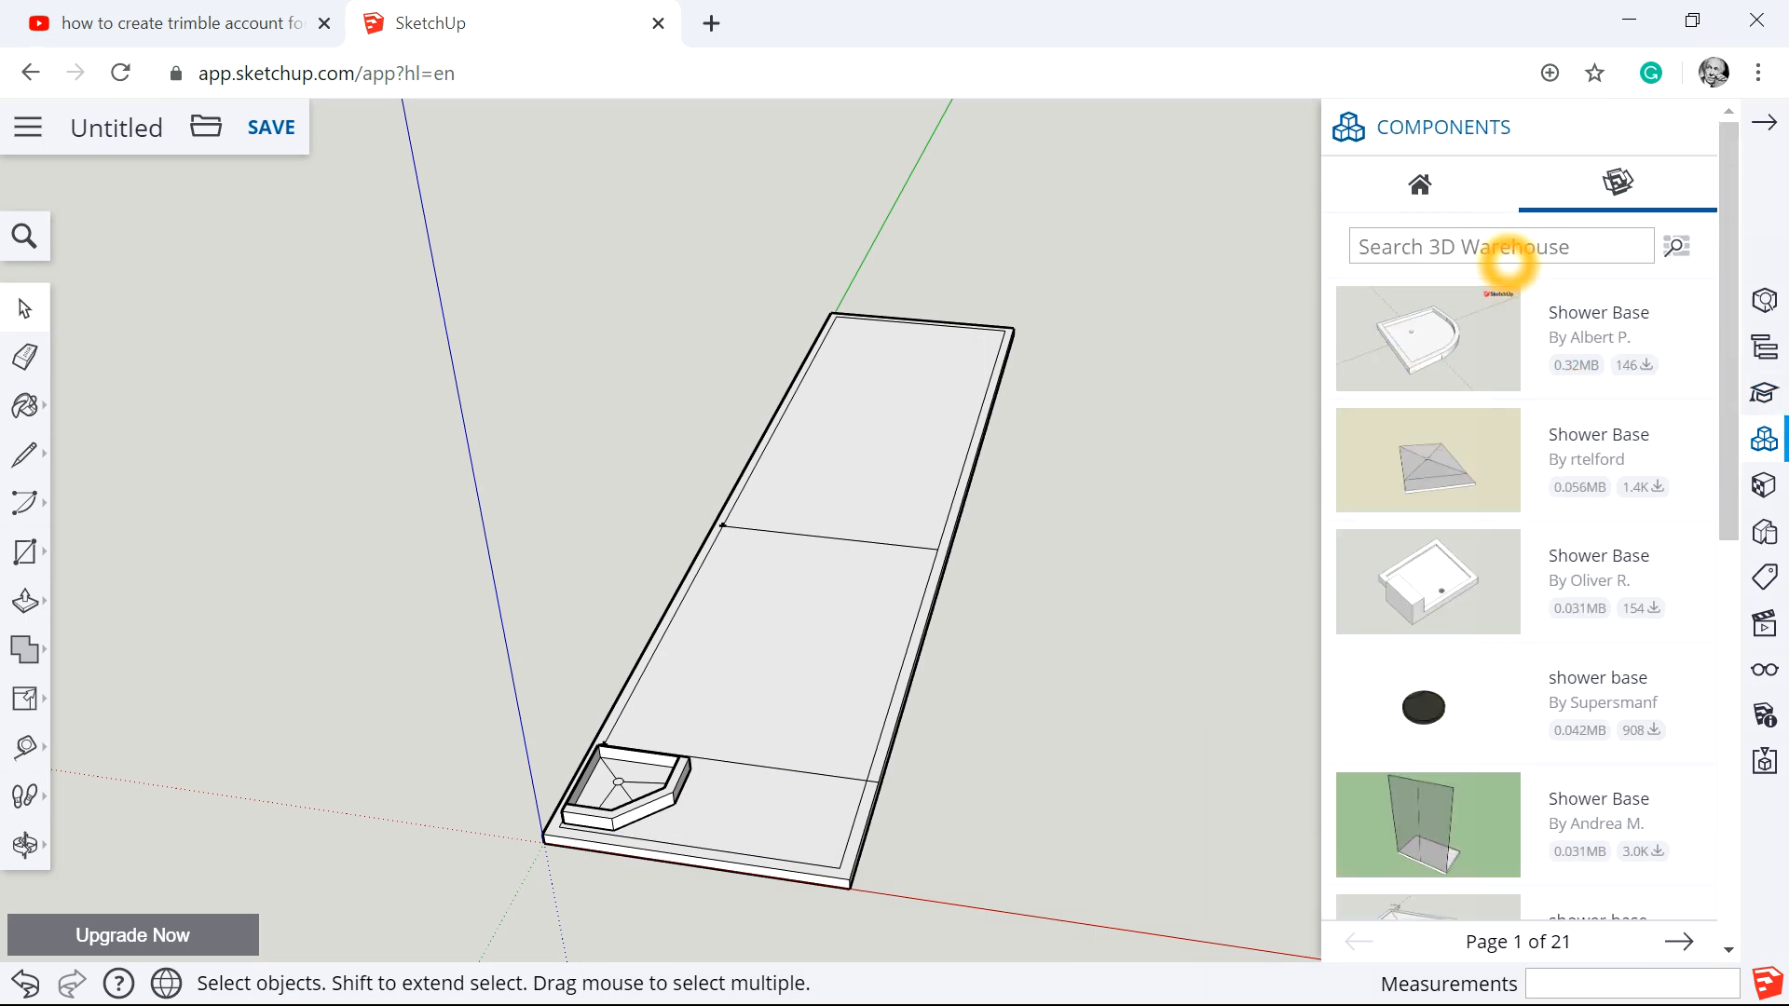
{"action": "type", "text": "small basin"}
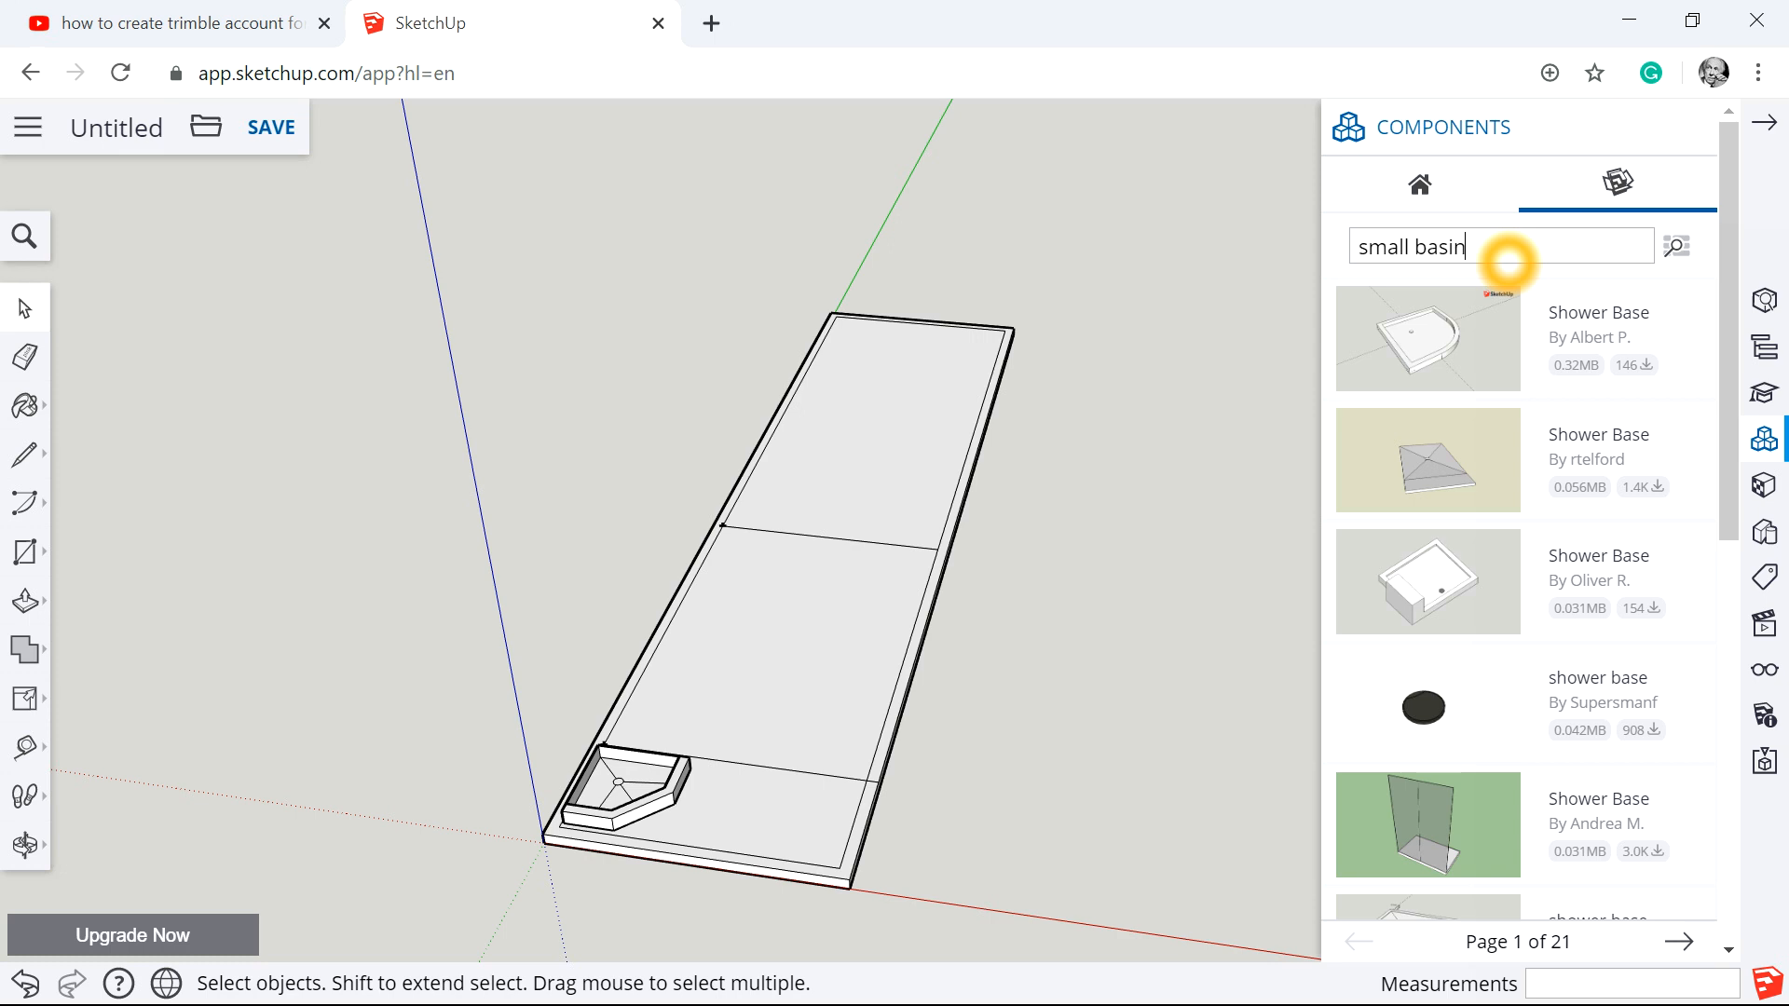
{"action": "left_click", "coordinate": [1678, 252]}
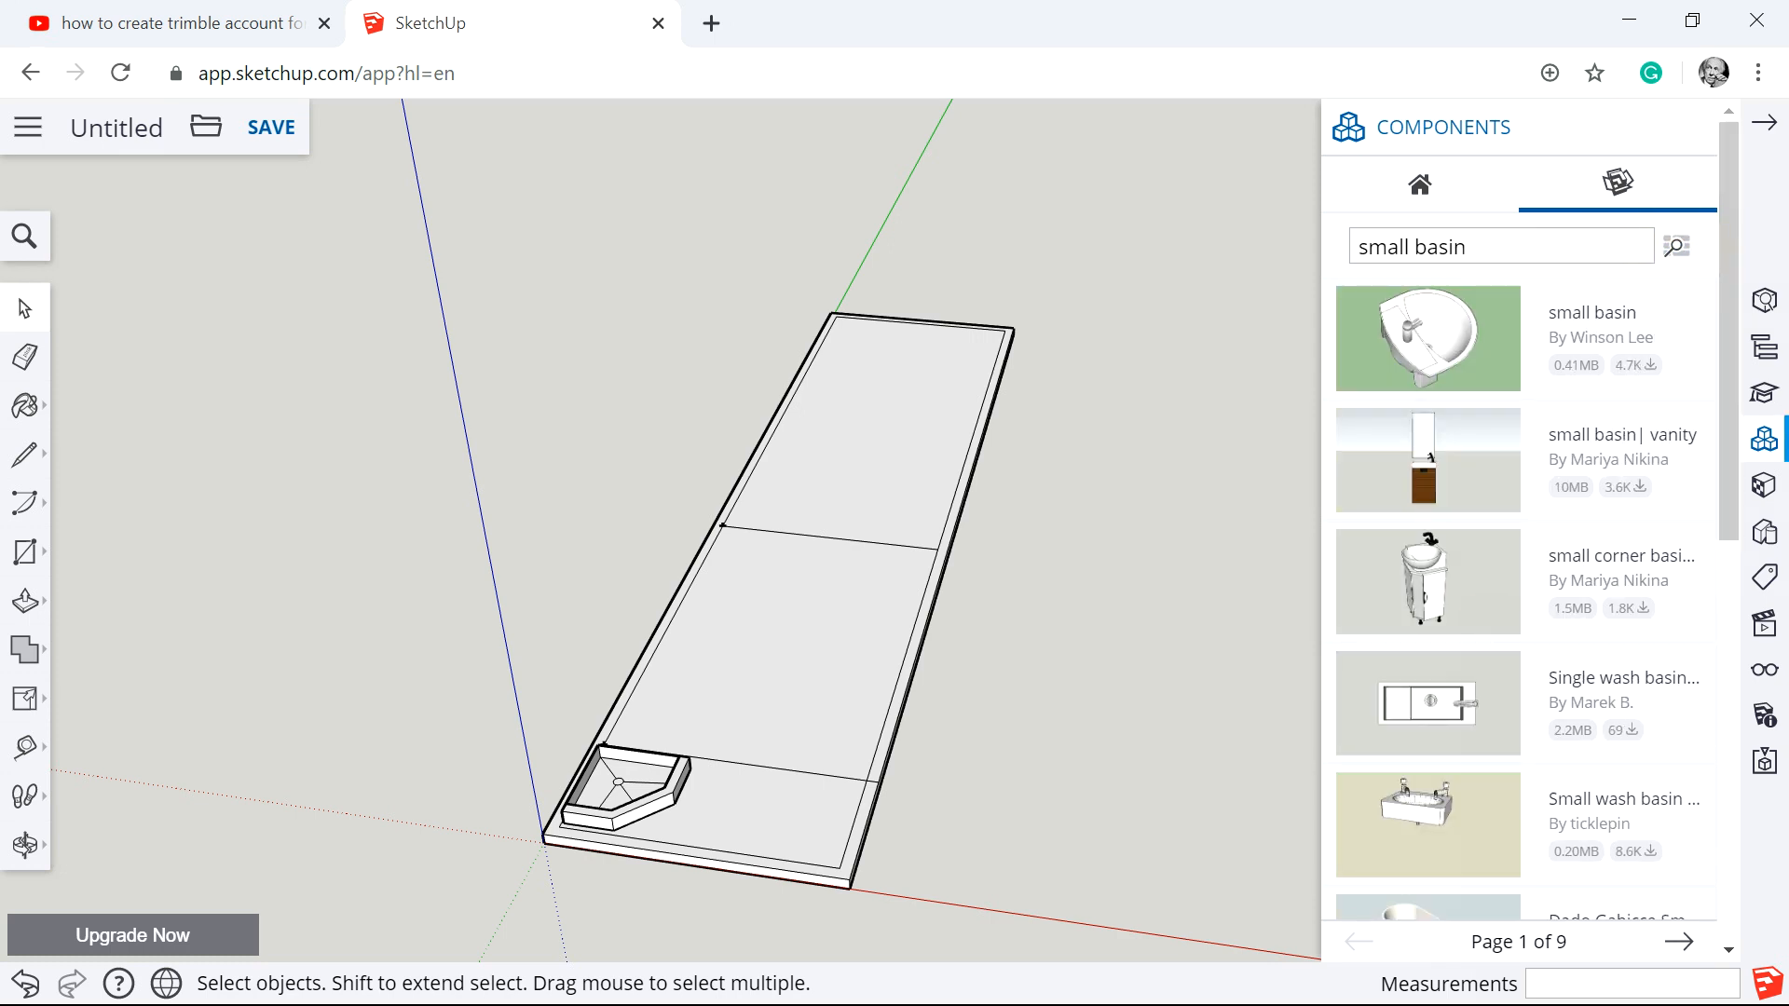
Look through the first two pages of basin models, and refine the search to "small basin on cupboard".
{"action": "scroll", "coordinate": [1519, 820], "scroll_direction": "down", "scroll_amount": 3}
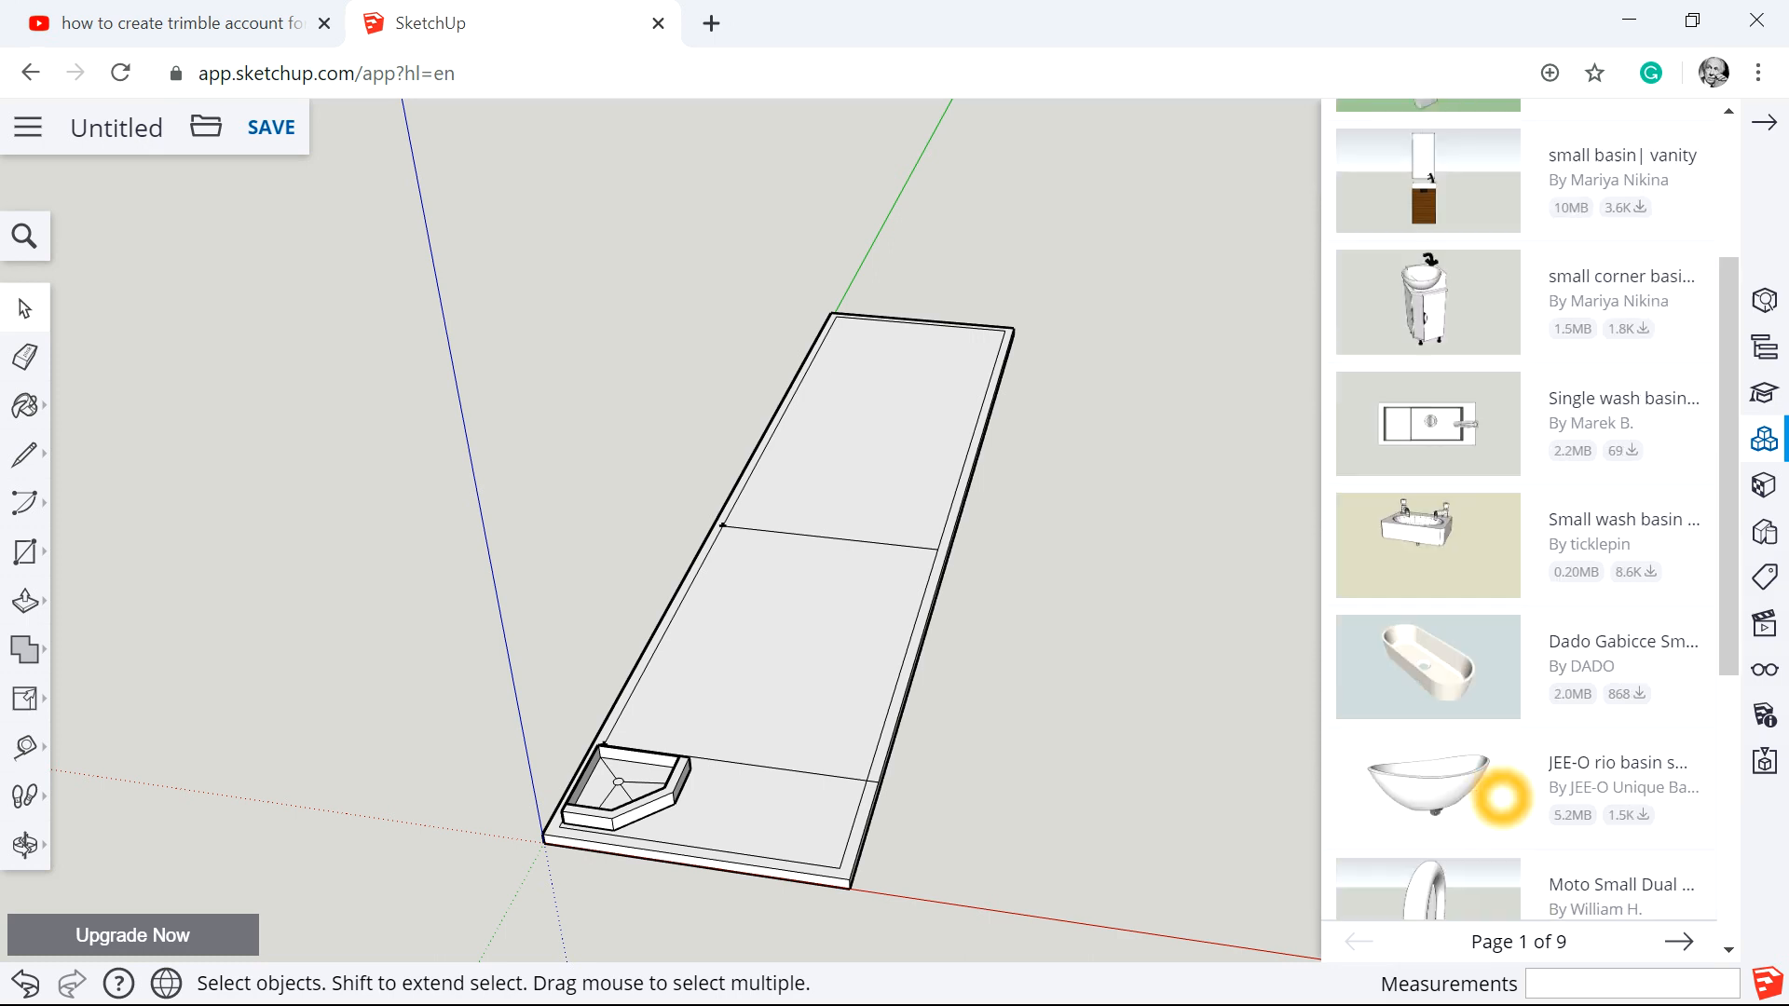
{"action": "scroll", "coordinate": [1497, 794], "scroll_direction": "down", "scroll_amount": 3}
{"action": "scroll", "coordinate": [1497, 794], "scroll_direction": "down", "scroll_amount": 3}
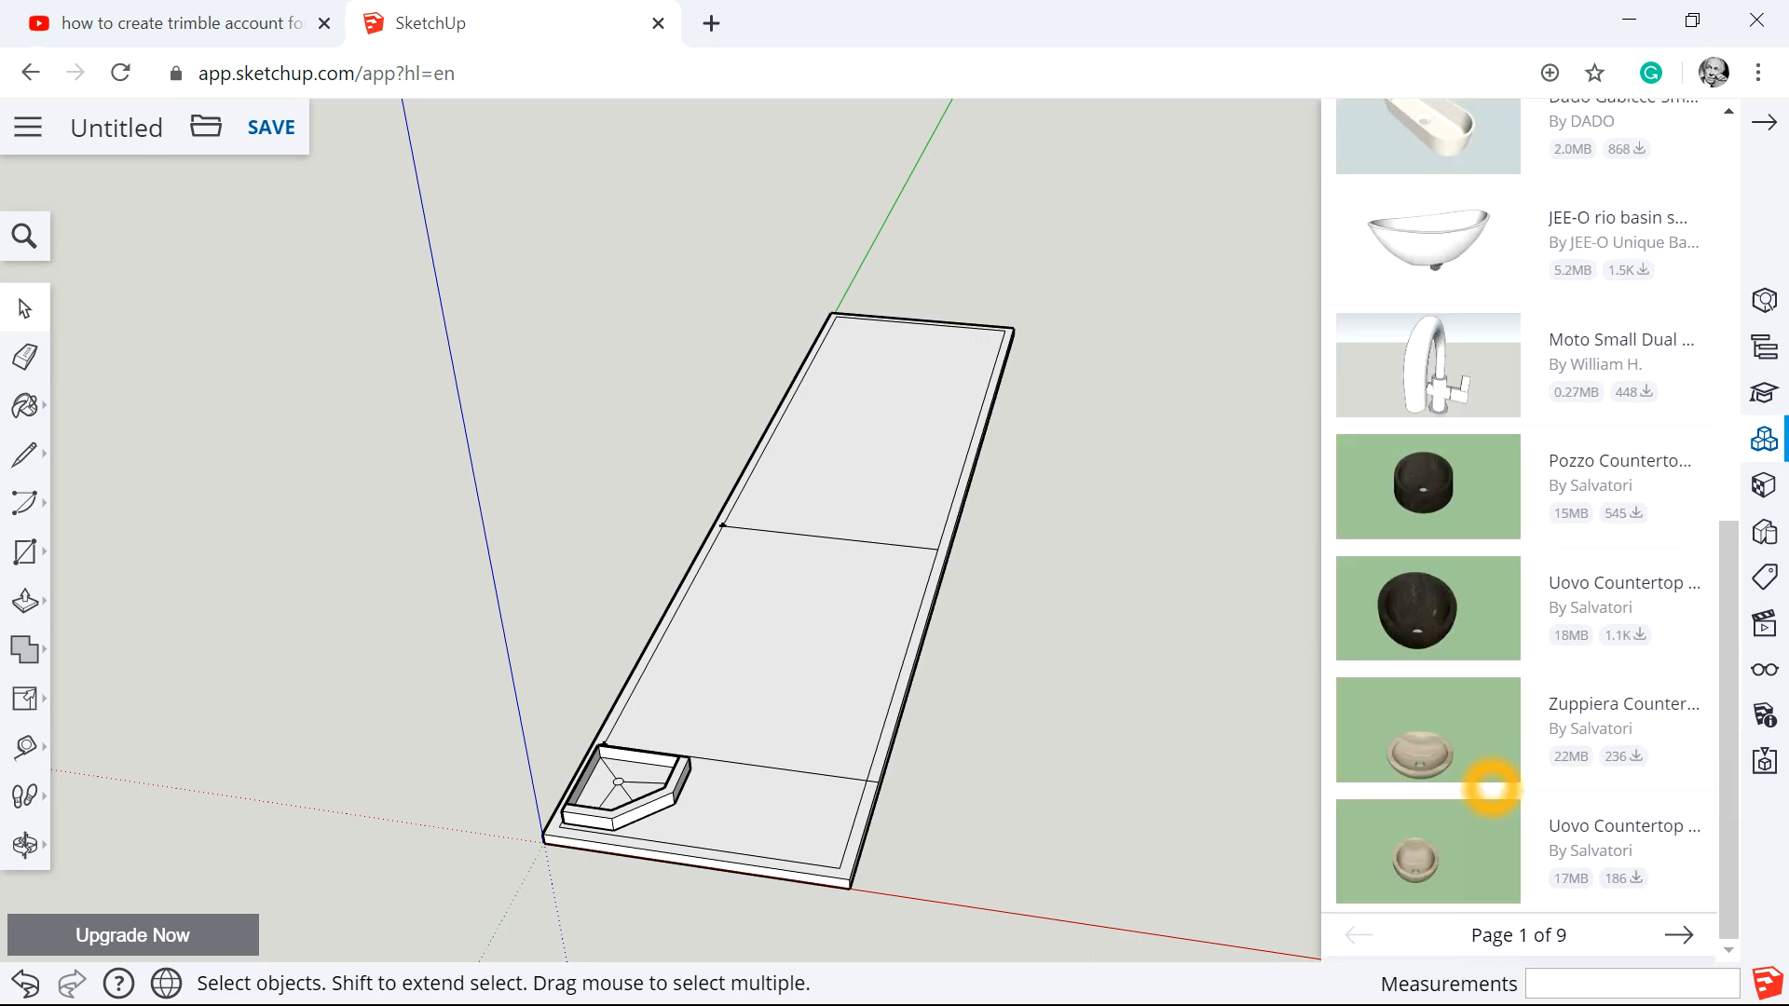
{"action": "left_click", "coordinate": [1679, 935]}
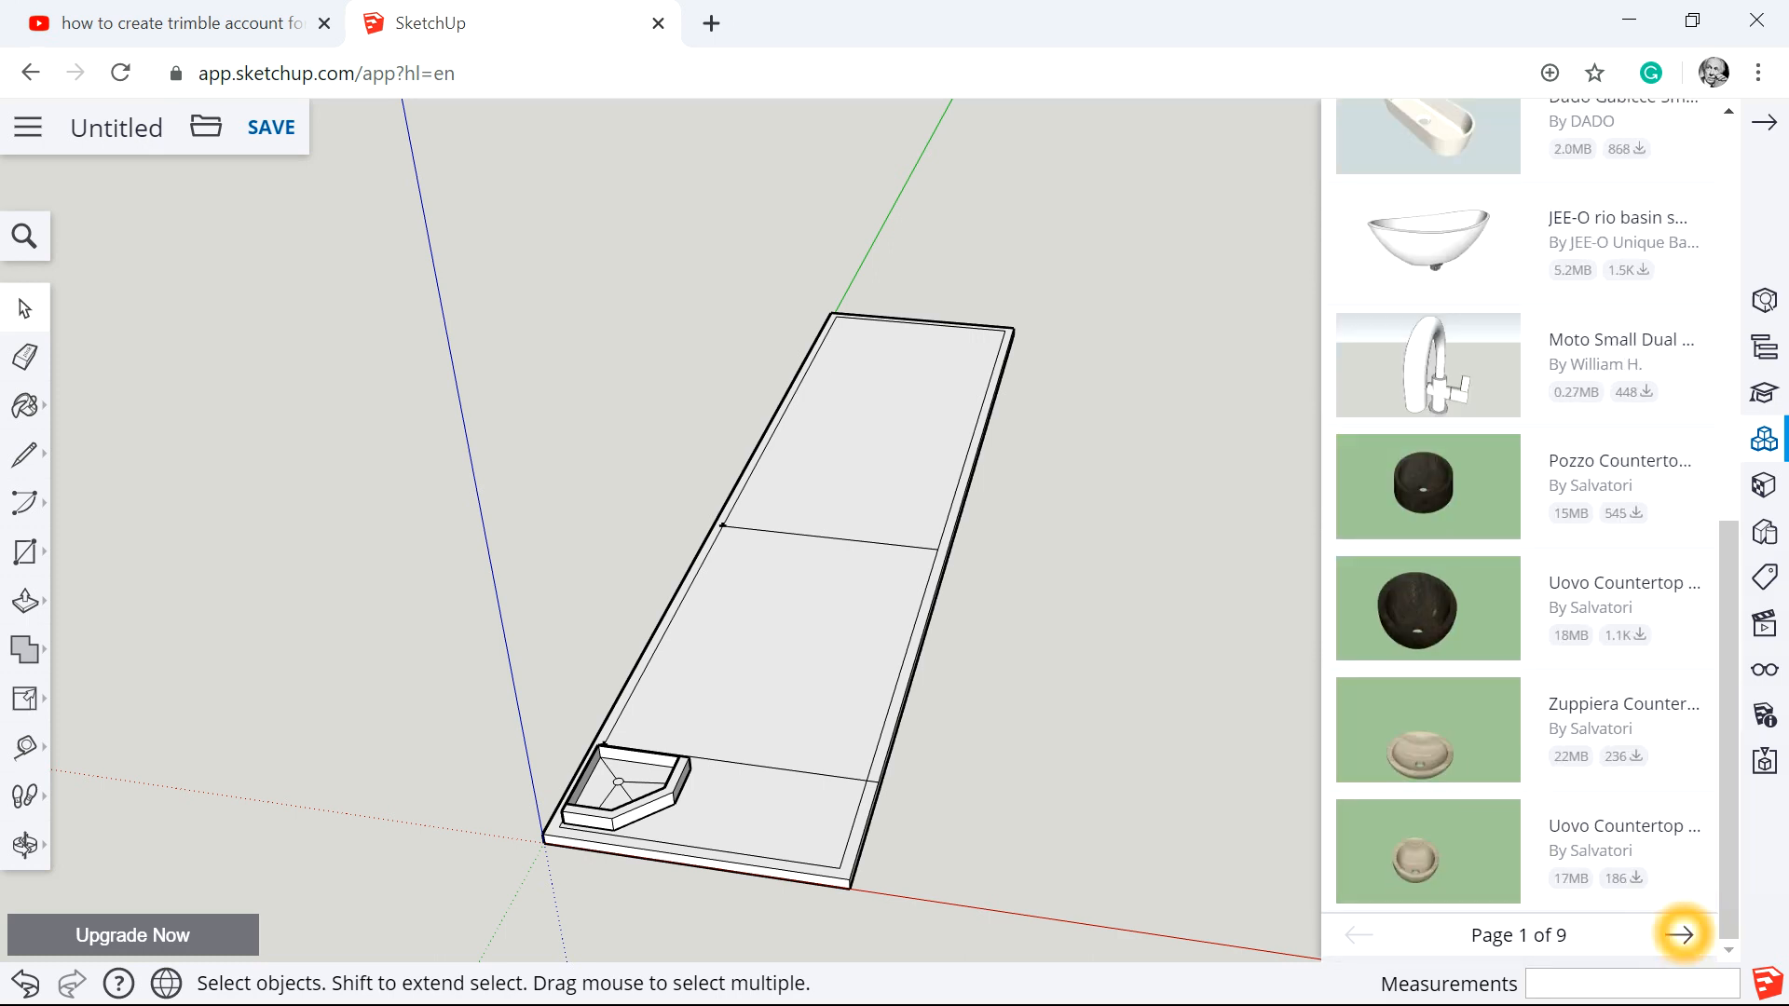
{"action": "scroll", "coordinate": [1480, 641], "scroll_direction": "up", "scroll_amount": 8}
{"action": "scroll", "coordinate": [1486, 641], "scroll_direction": "down", "scroll_amount": 8}
{"action": "scroll", "coordinate": [1484, 641], "scroll_direction": "up", "scroll_amount": 8}
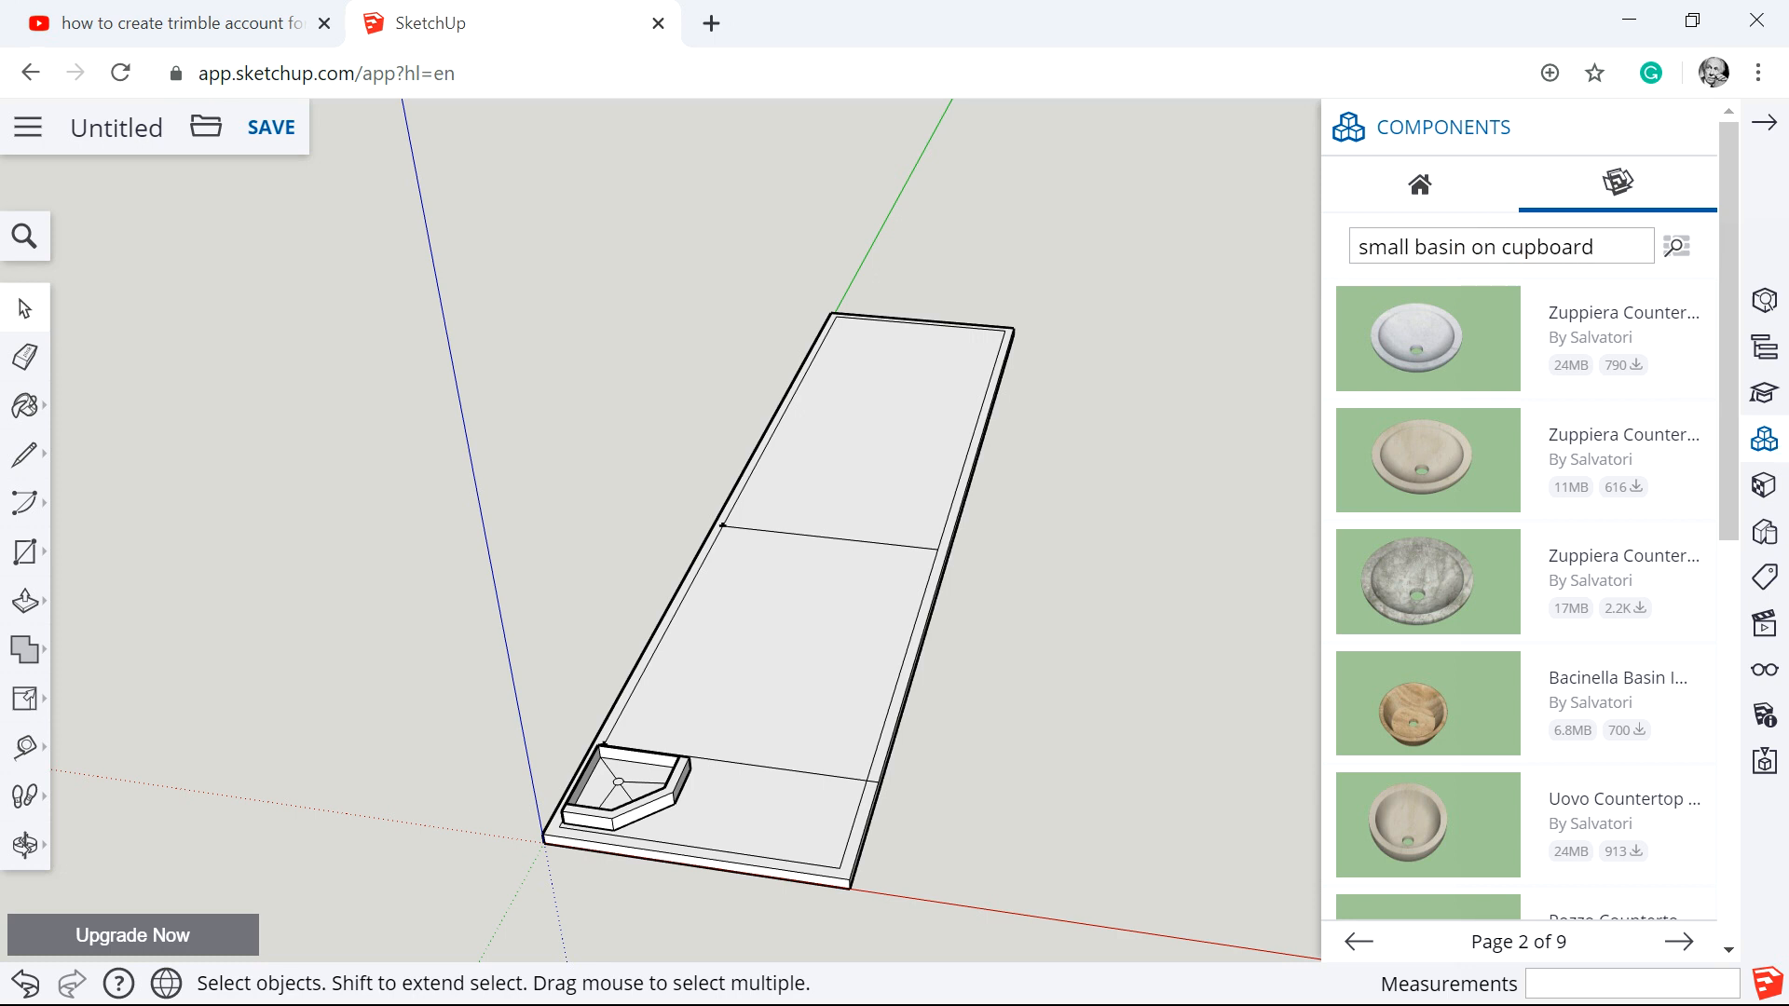
{"action": "left_click", "coordinate": [1677, 246]}
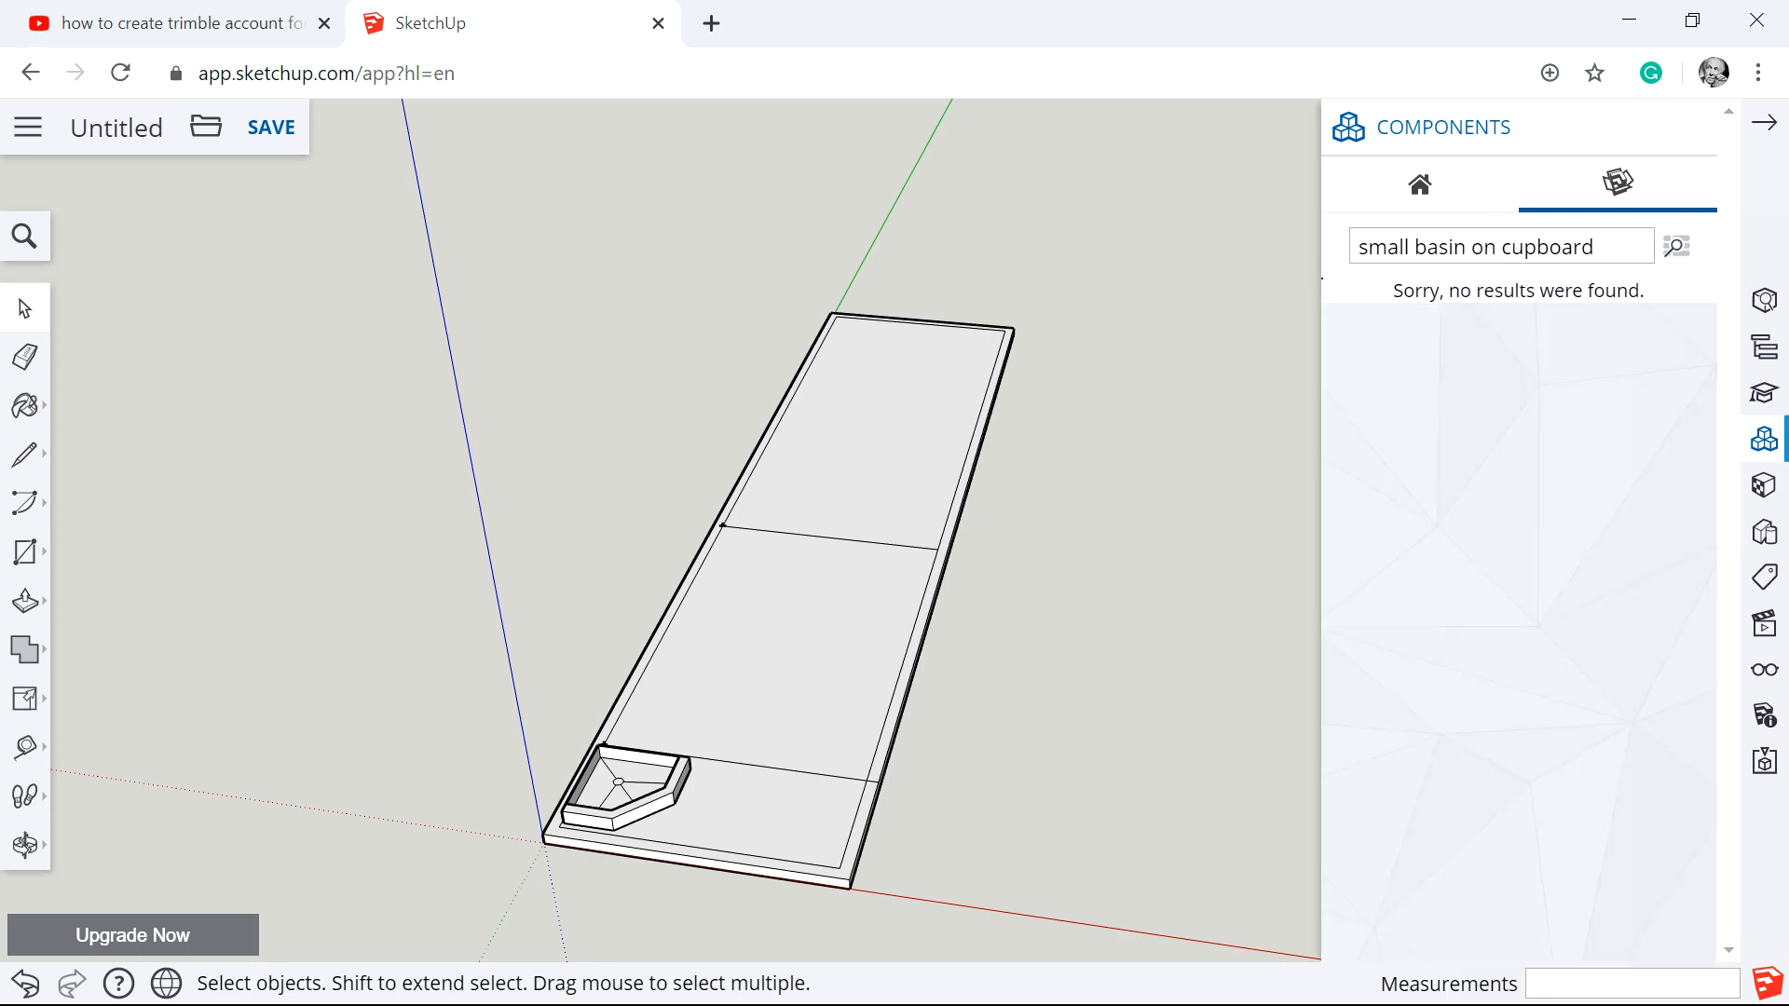
Search 3D Warehouse for "small bathroom cupboard" and look through both pages of results.
{"action": "left_click", "coordinate": [1617, 250]}
{"action": "key", "text": "BackSpace"}
{"action": "key", "text": "BackSpace"}
{"action": "key", "text": "BackSpace"}
{"action": "key", "text": "BackSpace"}
{"action": "key", "text": "BackSpace"}
{"action": "key", "text": "BackSpace"}
{"action": "key", "text": "BackSpace"}
{"action": "key", "text": "BackSpace"}
{"action": "key", "text": "BackSpace"}
{"action": "key", "text": "BackSpace"}
{"action": "key", "text": "BackSpace"}
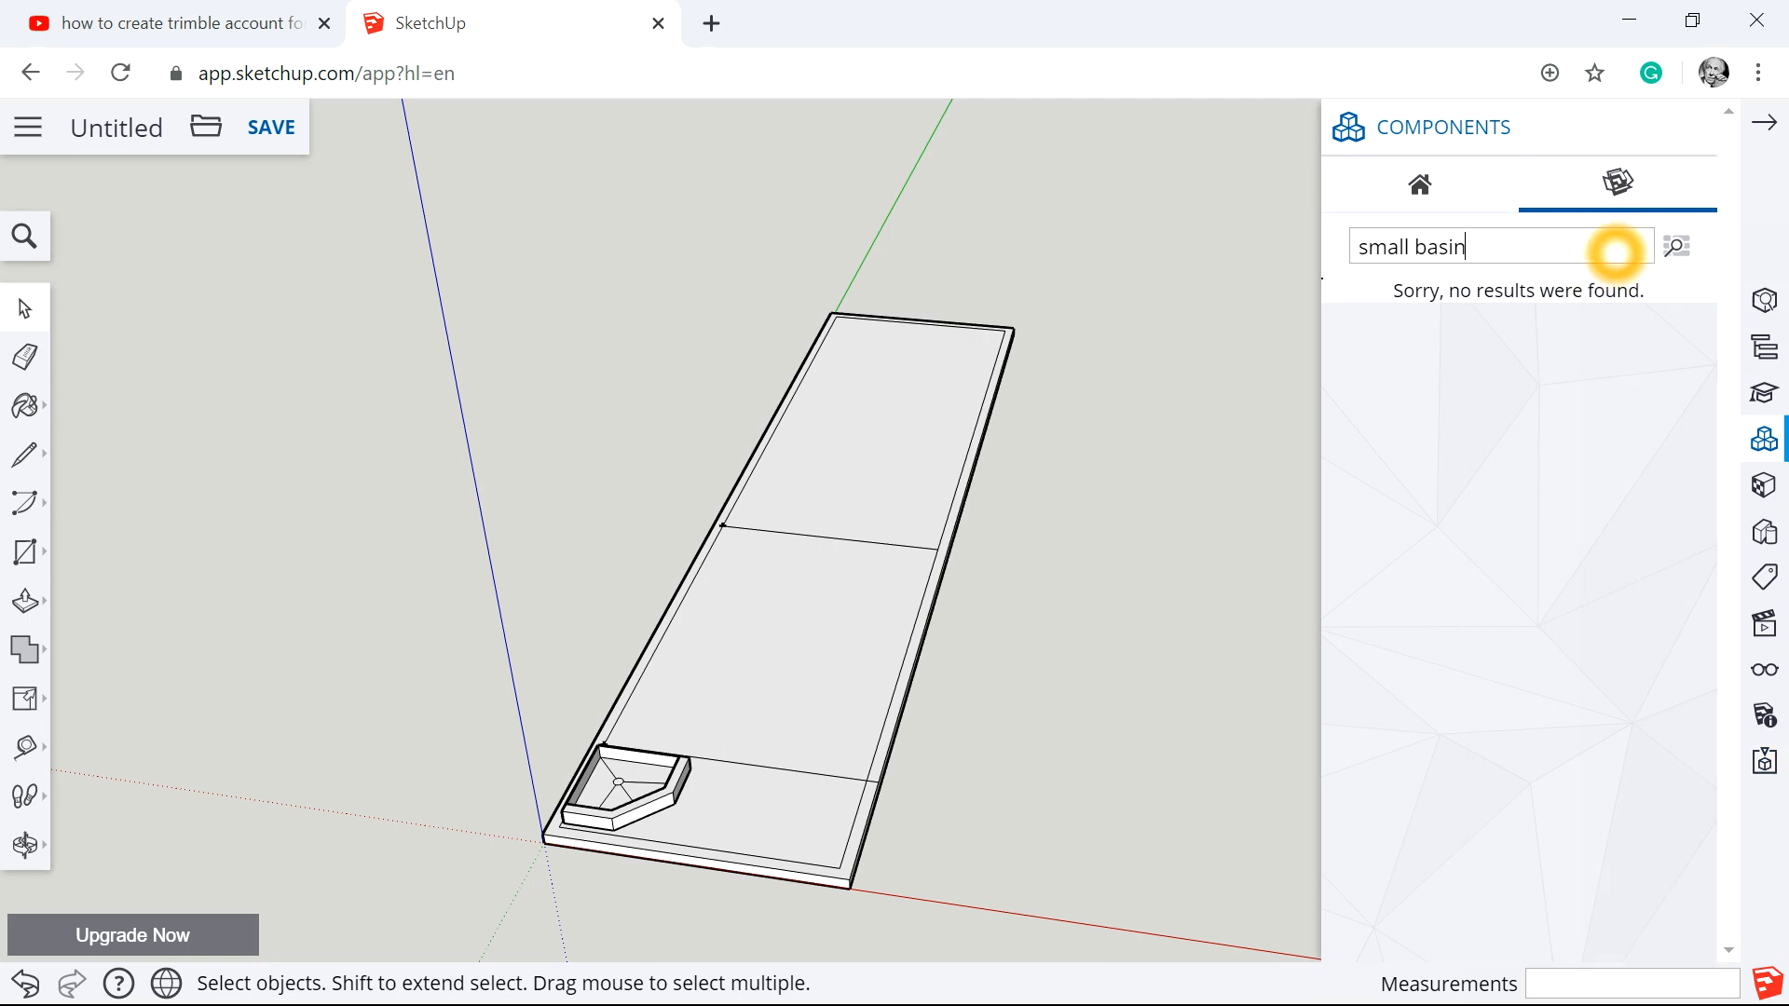
{"action": "key", "text": "BackSpace"}
{"action": "key", "text": "BackSpace"}
{"action": "key", "text": "BackSpace"}
{"action": "key", "text": "BackSpace"}
{"action": "type", "text": "s"}
{"action": "left_click", "coordinate": [1678, 246]}
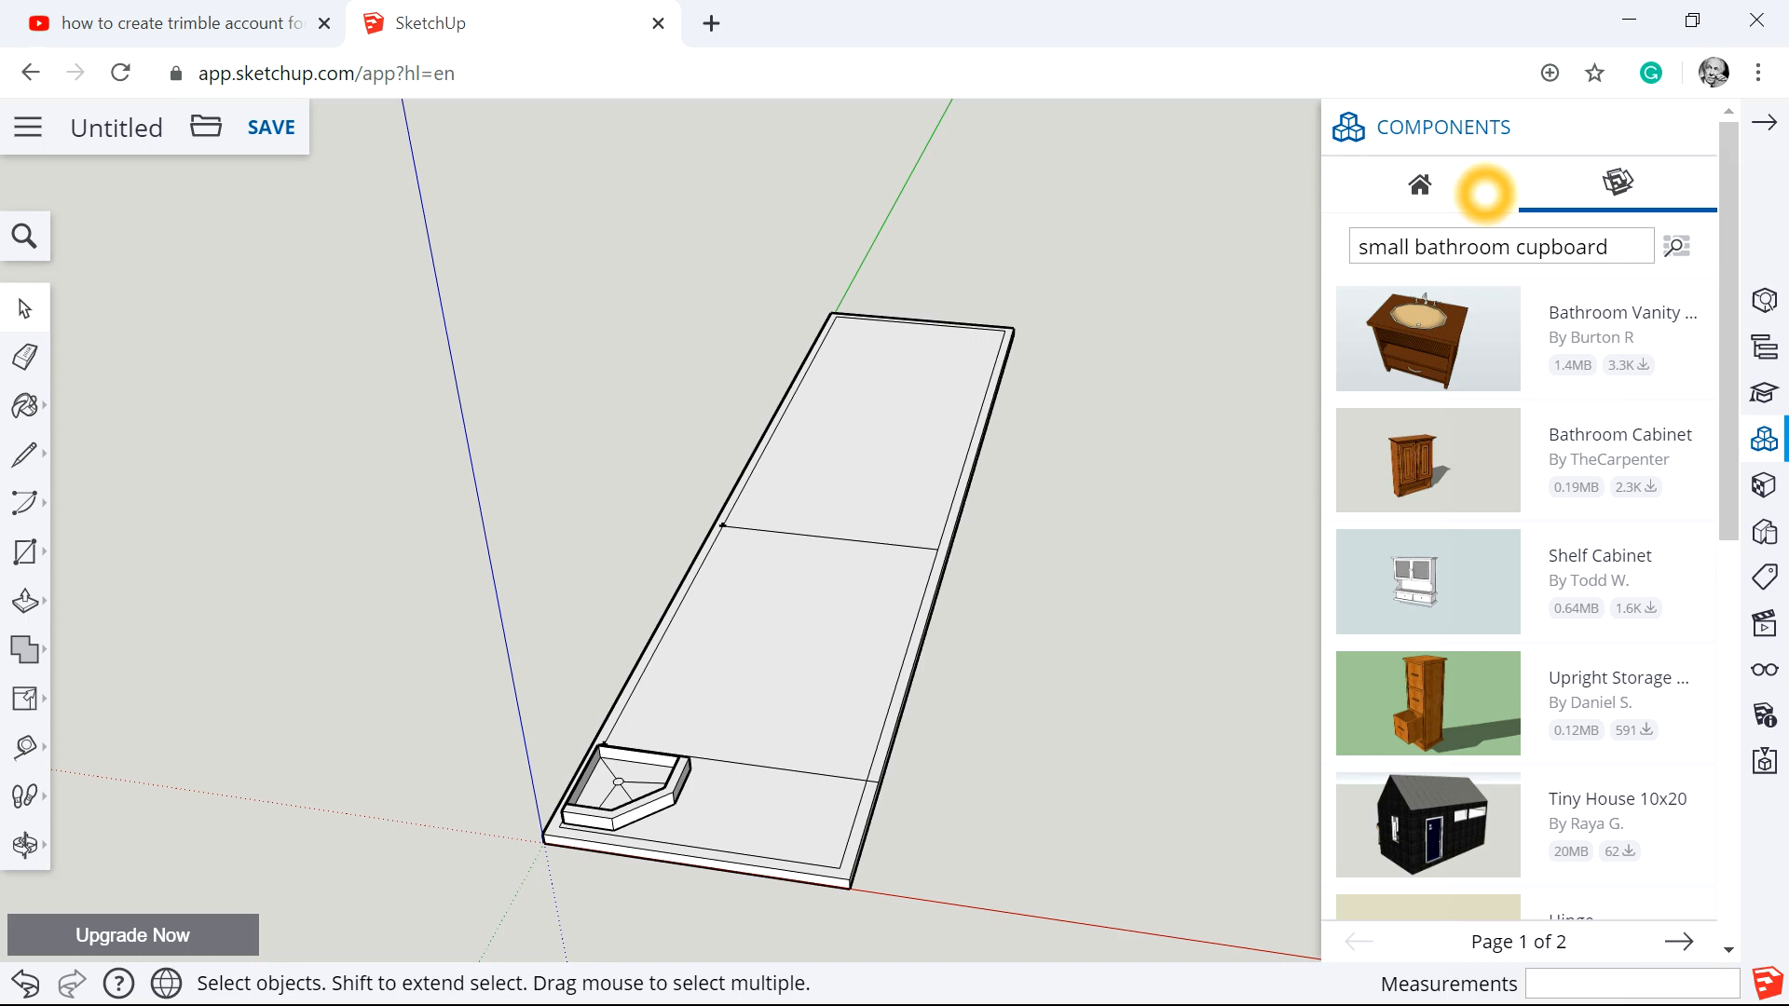
{"action": "scroll", "coordinate": [1528, 509], "scroll_direction": "down", "scroll_amount": 9}
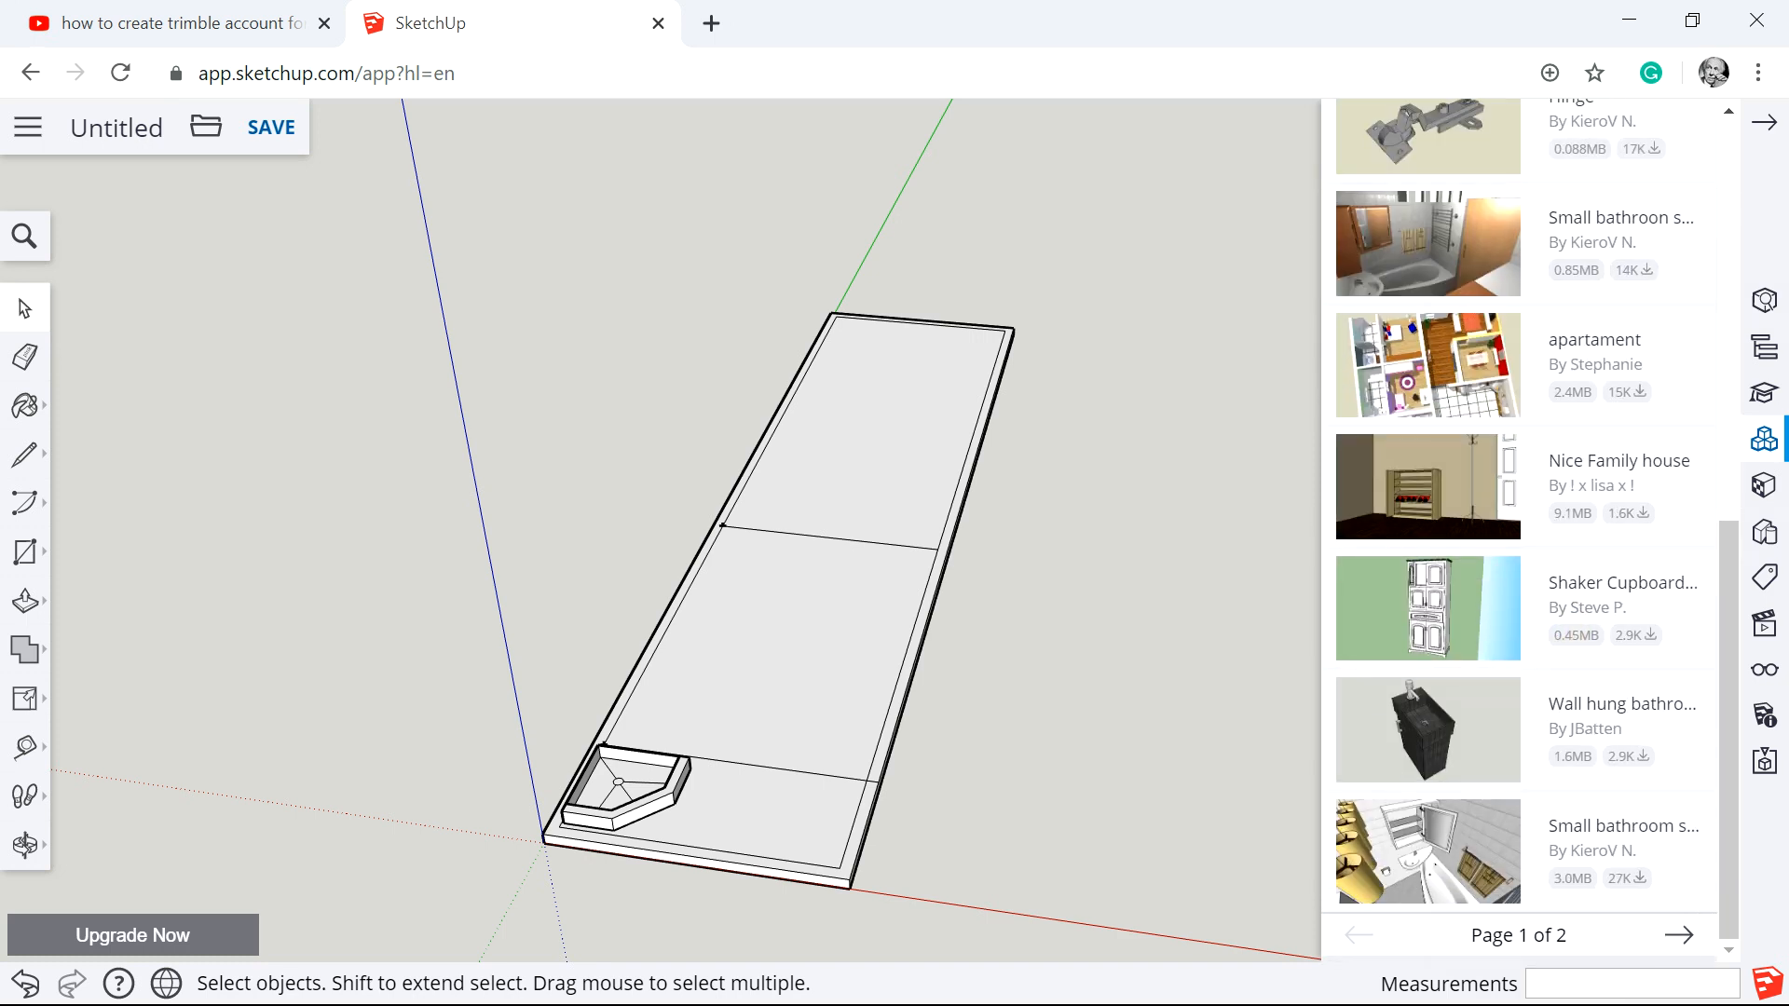
{"action": "left_click", "coordinate": [1682, 934]}
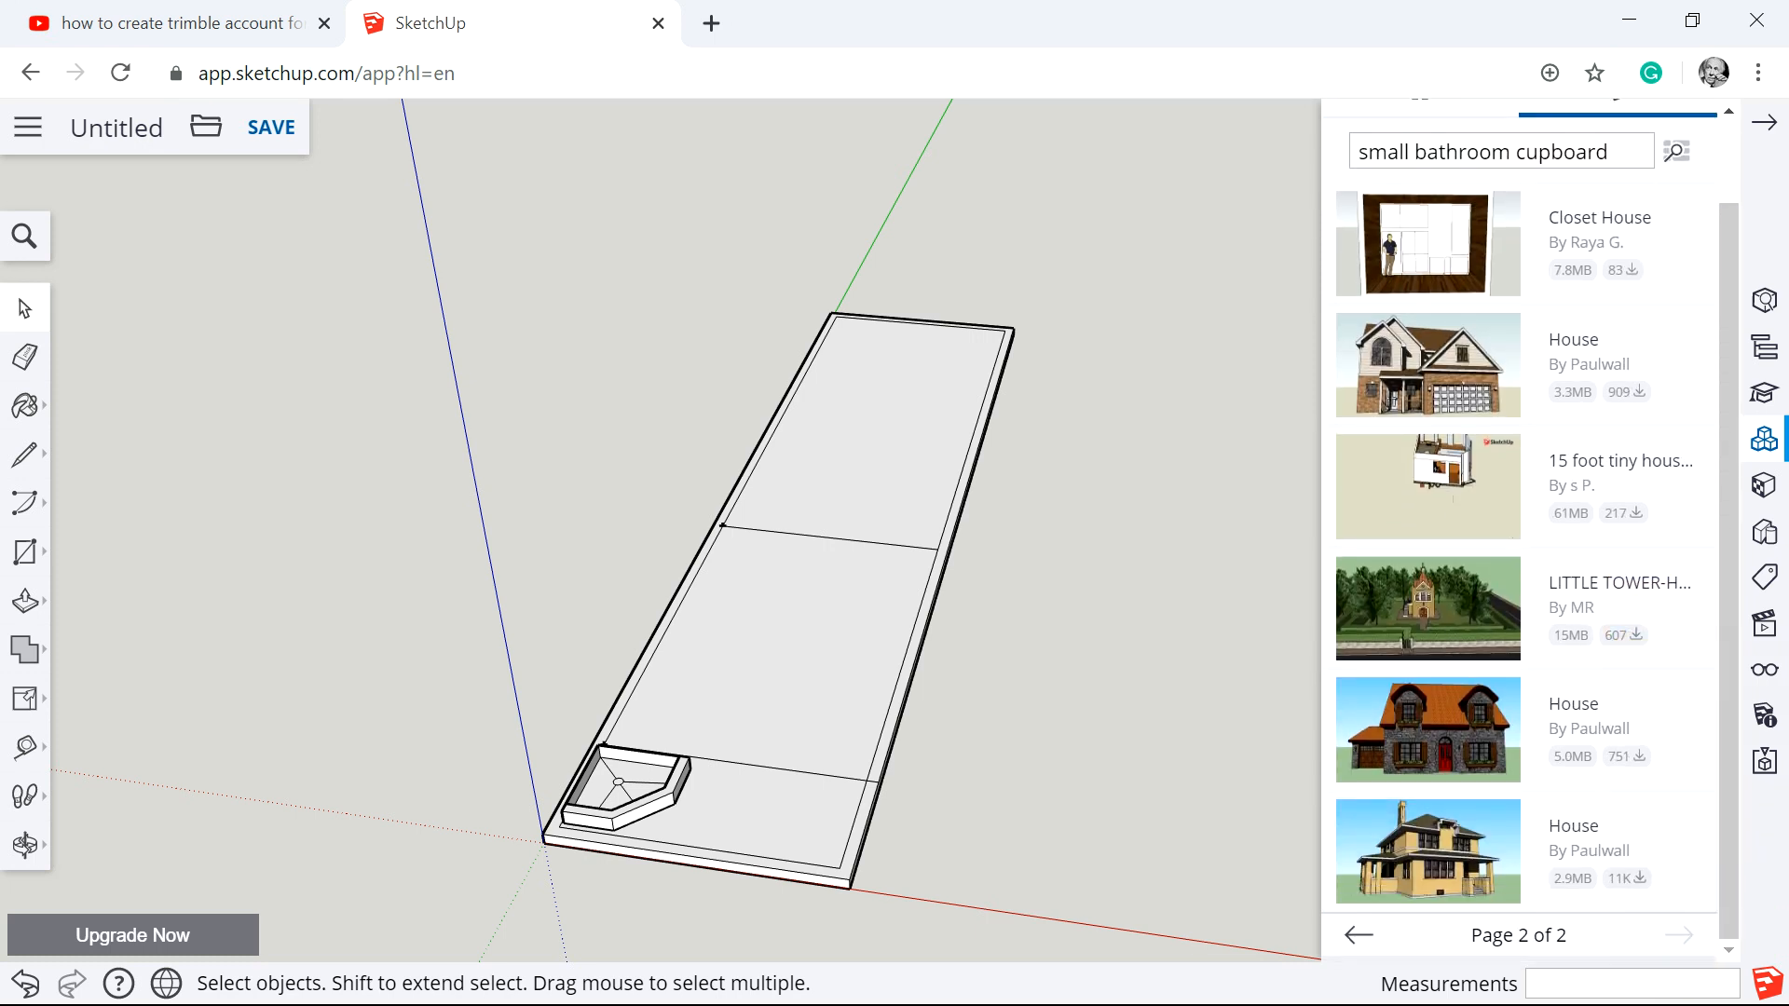
{"action": "scroll", "coordinate": [1584, 522], "scroll_direction": "up", "scroll_amount": 3}
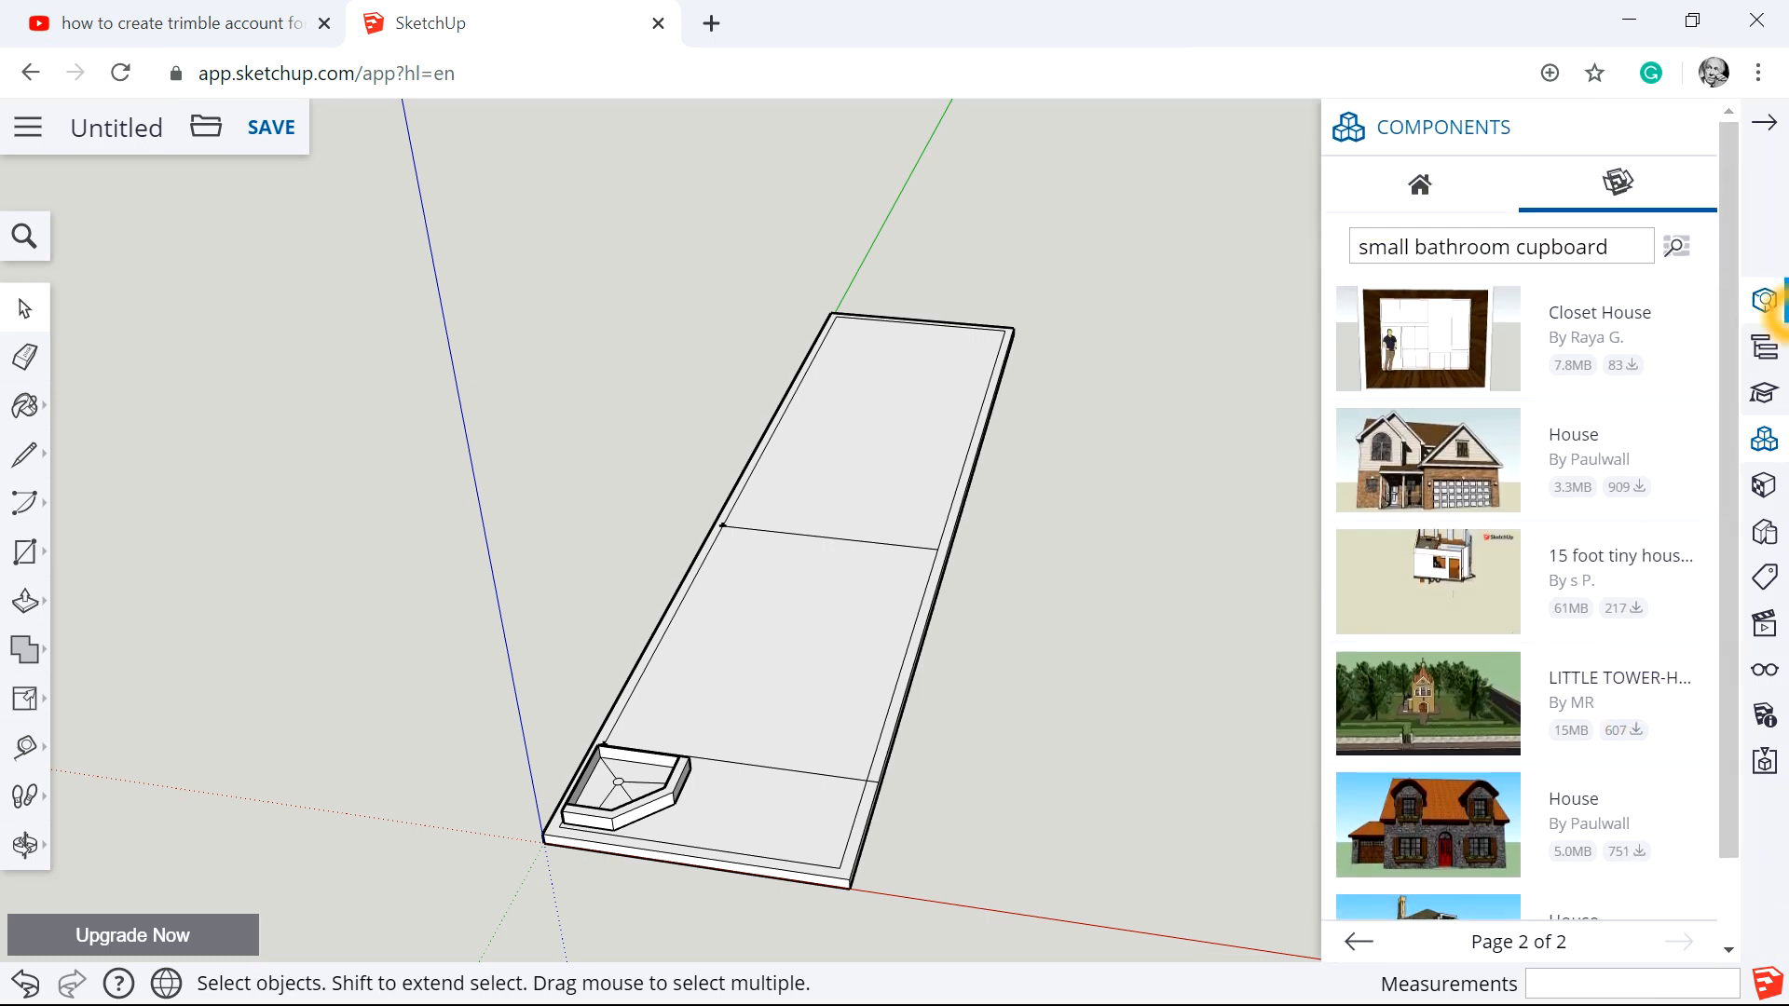
Replace the 3D Warehouse search term with "toilet" and run the search.
{"action": "left_click", "coordinate": [1635, 252]}
{"action": "key", "text": "BackSpace"}
{"action": "key", "text": "BackSpace"}
{"action": "key", "text": "BackSpace"}
{"action": "key", "text": "BackSpace"}
{"action": "key", "text": "BackSpace"}
{"action": "key", "text": "BackSpace"}
{"action": "key", "text": "BackSpace"}
{"action": "key", "text": "BackSpace"}
{"action": "key", "text": "BackSpace"}
{"action": "key", "text": "BackSpace"}
{"action": "key", "text": "BackSpace"}
{"action": "key", "text": "BackSpace"}
{"action": "key", "text": "BackSpace"}
{"action": "key", "text": "BackSpace"}
{"action": "key", "text": "BackSpace"}
{"action": "key", "text": "BackSpace"}
{"action": "key", "text": "BackSpace"}
{"action": "key", "text": "BackSpace"}
{"action": "key", "text": "BackSpace"}
{"action": "key", "text": "BackSpace"}
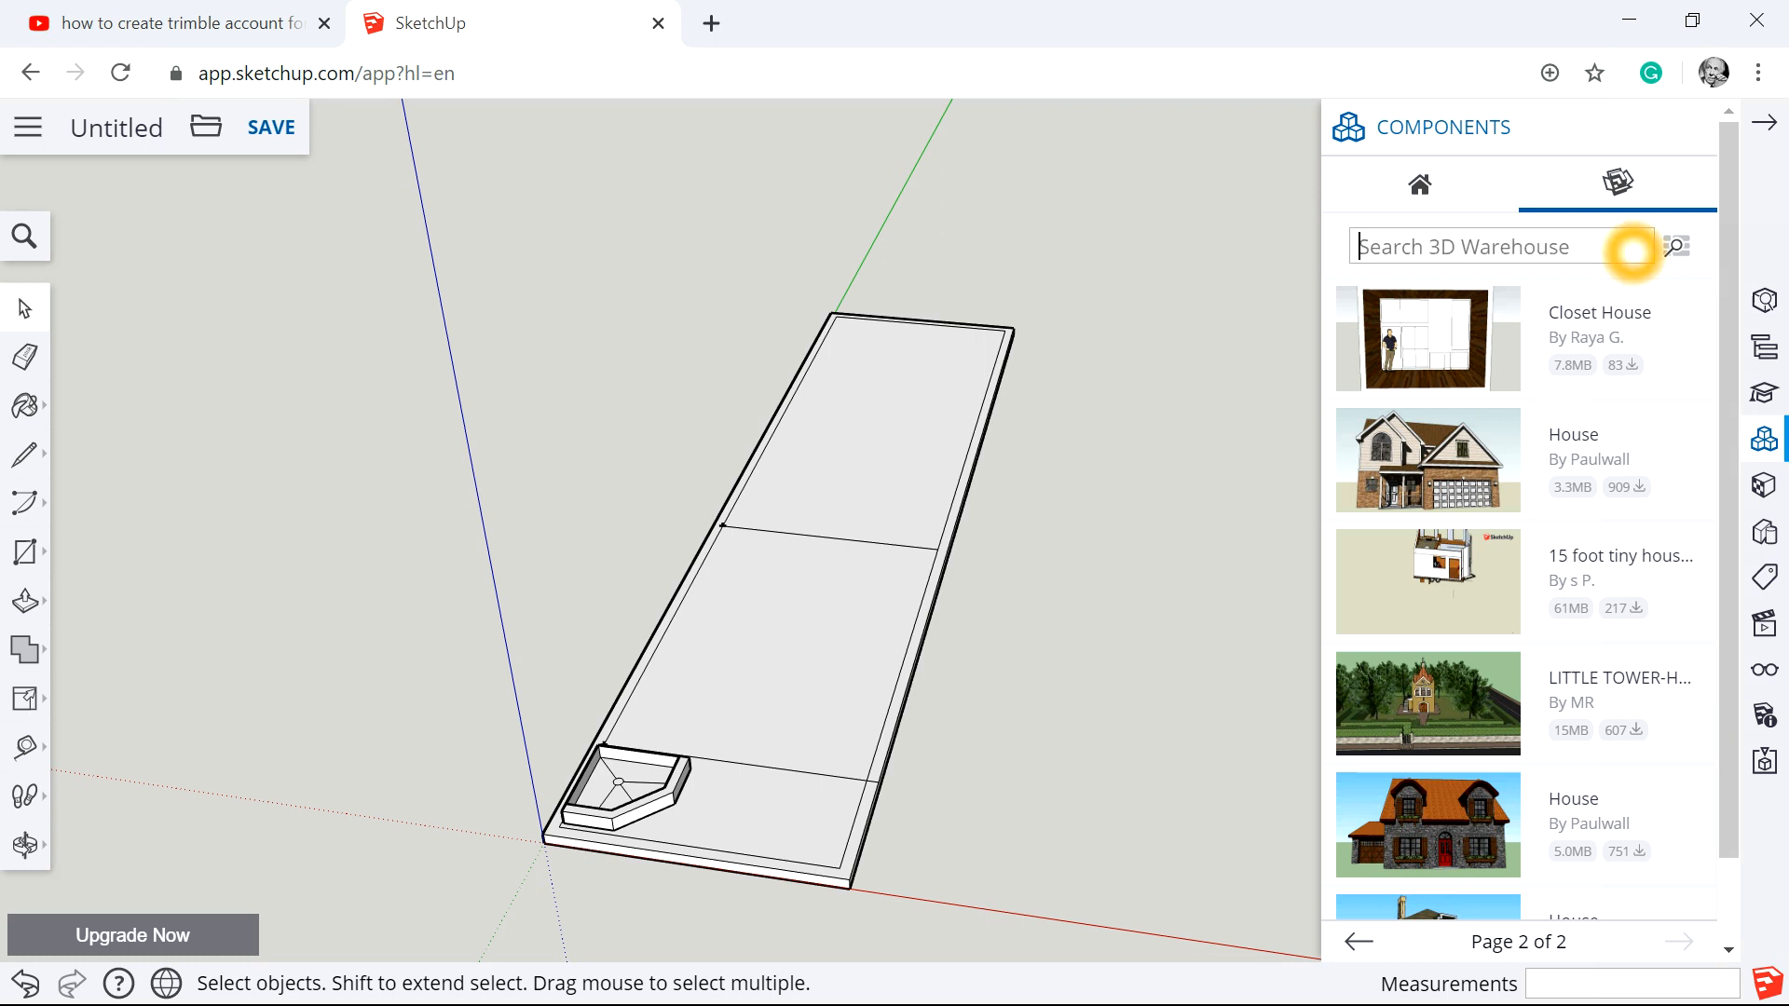
{"action": "type", "text": "toilet"}
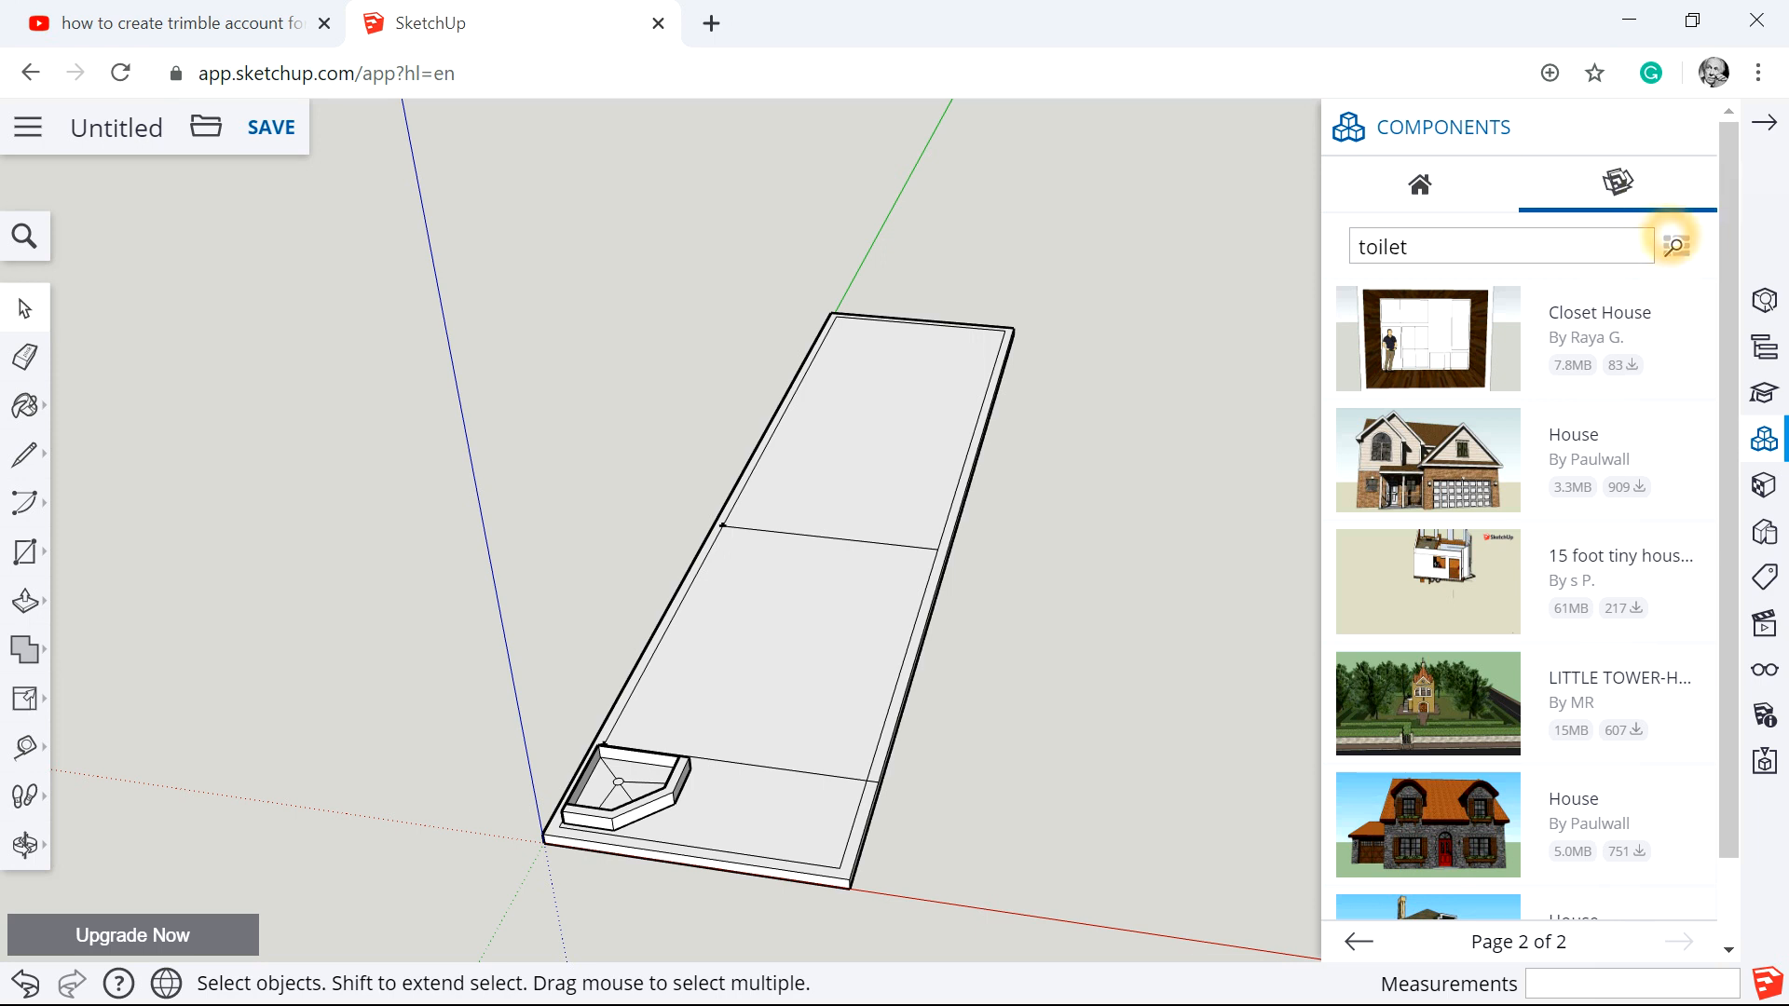
{"action": "left_click", "coordinate": [1676, 247]}
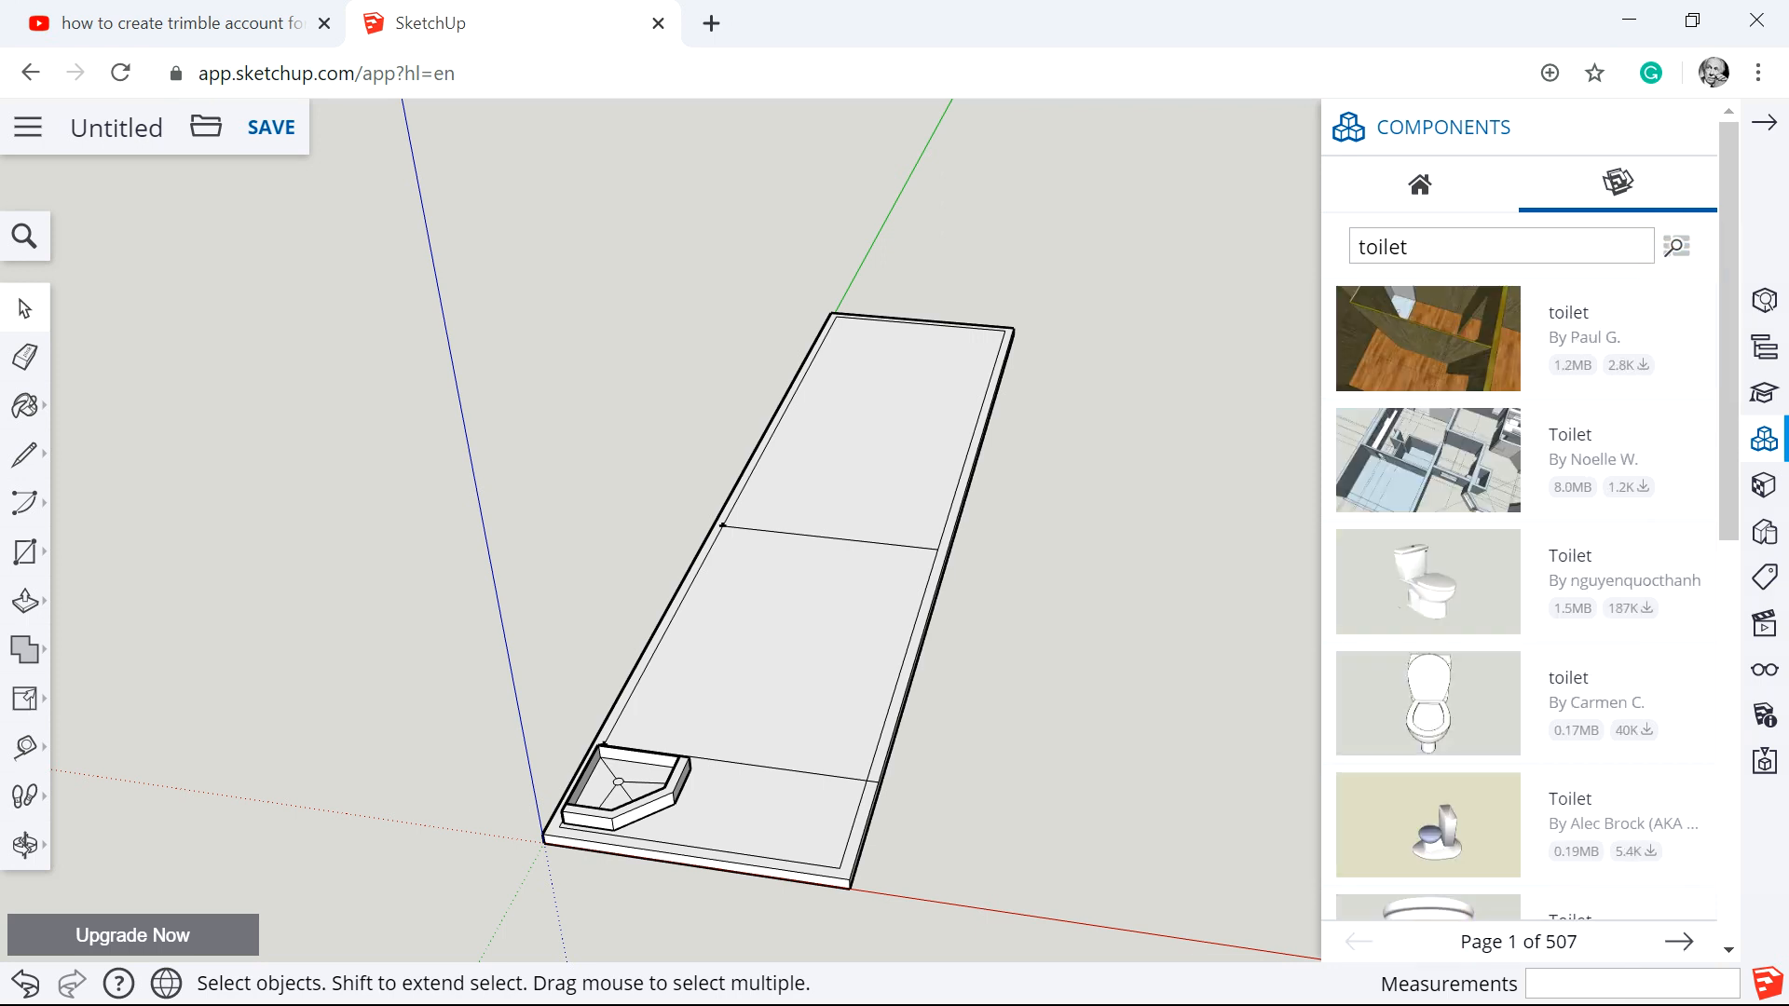
Look through the first page of toilet models and place the white toilet with cistern, third in the results, in the slab's middle section.
{"action": "scroll", "coordinate": [1543, 791], "scroll_direction": "down", "scroll_amount": 8}
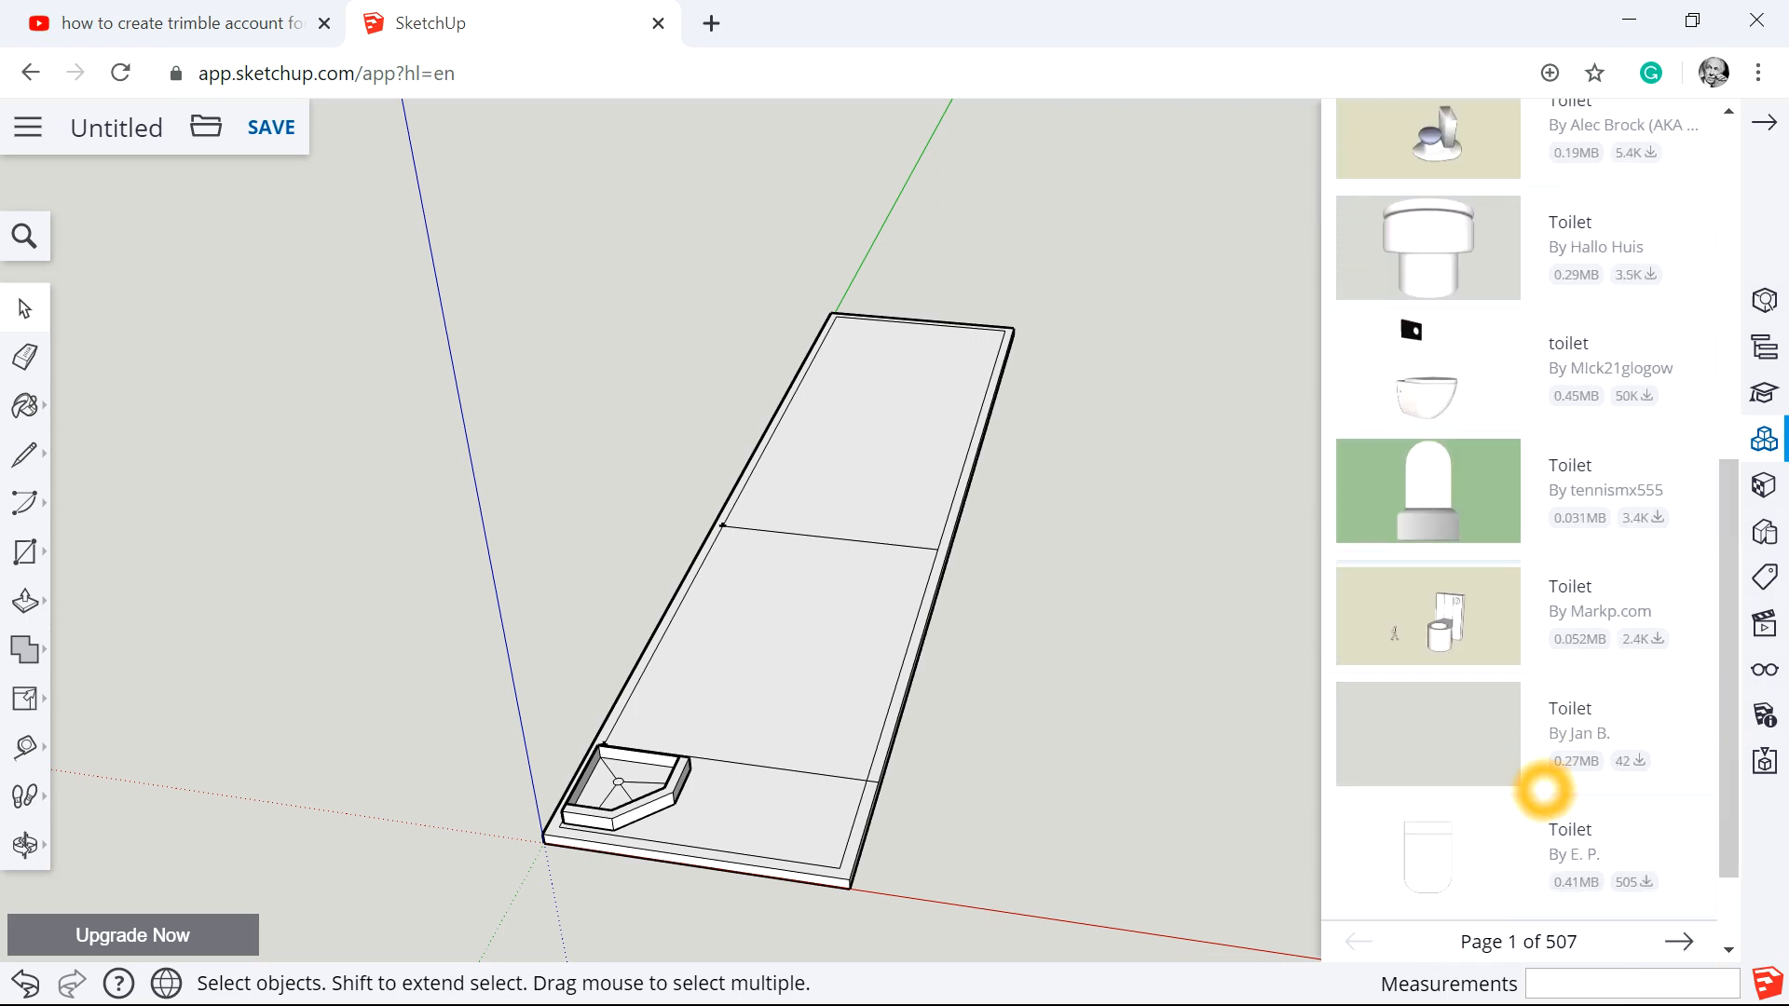
{"action": "scroll", "coordinate": [1543, 790], "scroll_direction": "down", "scroll_amount": 2}
{"action": "scroll", "coordinate": [1543, 790], "scroll_direction": "up", "scroll_amount": 10}
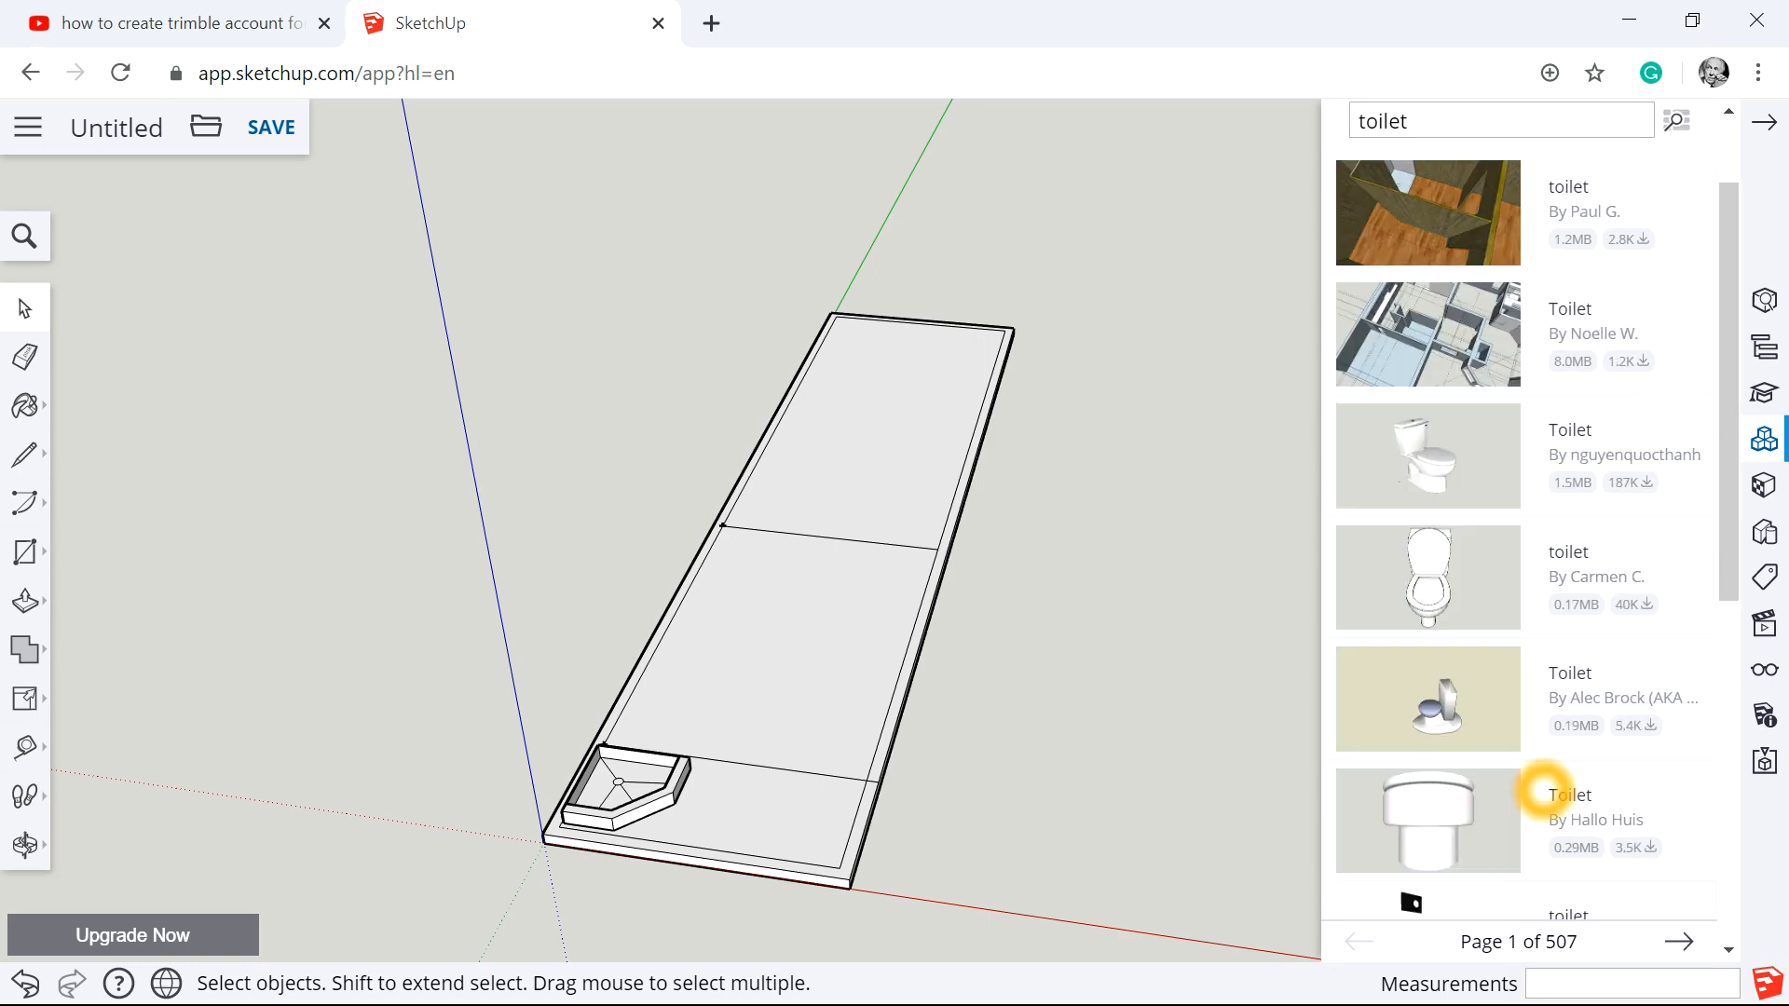
{"action": "scroll", "coordinate": [1544, 791], "scroll_direction": "up", "scroll_amount": 2}
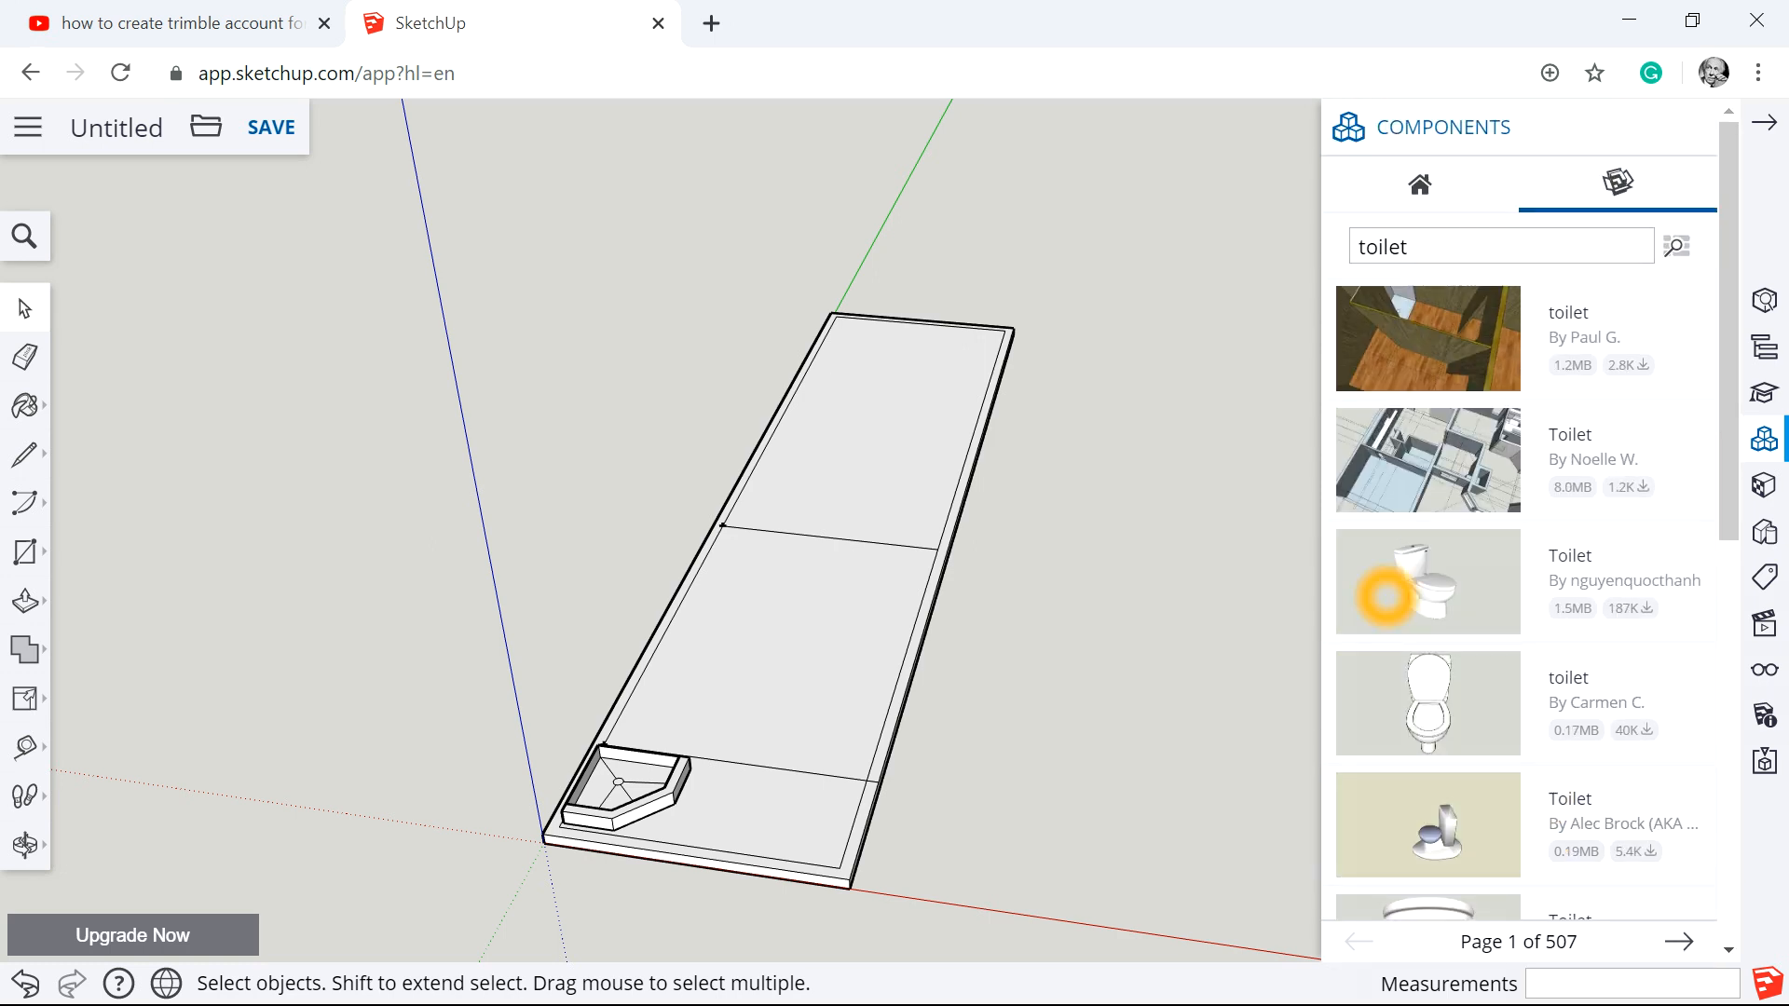
{"action": "left_click", "coordinate": [1426, 578]}
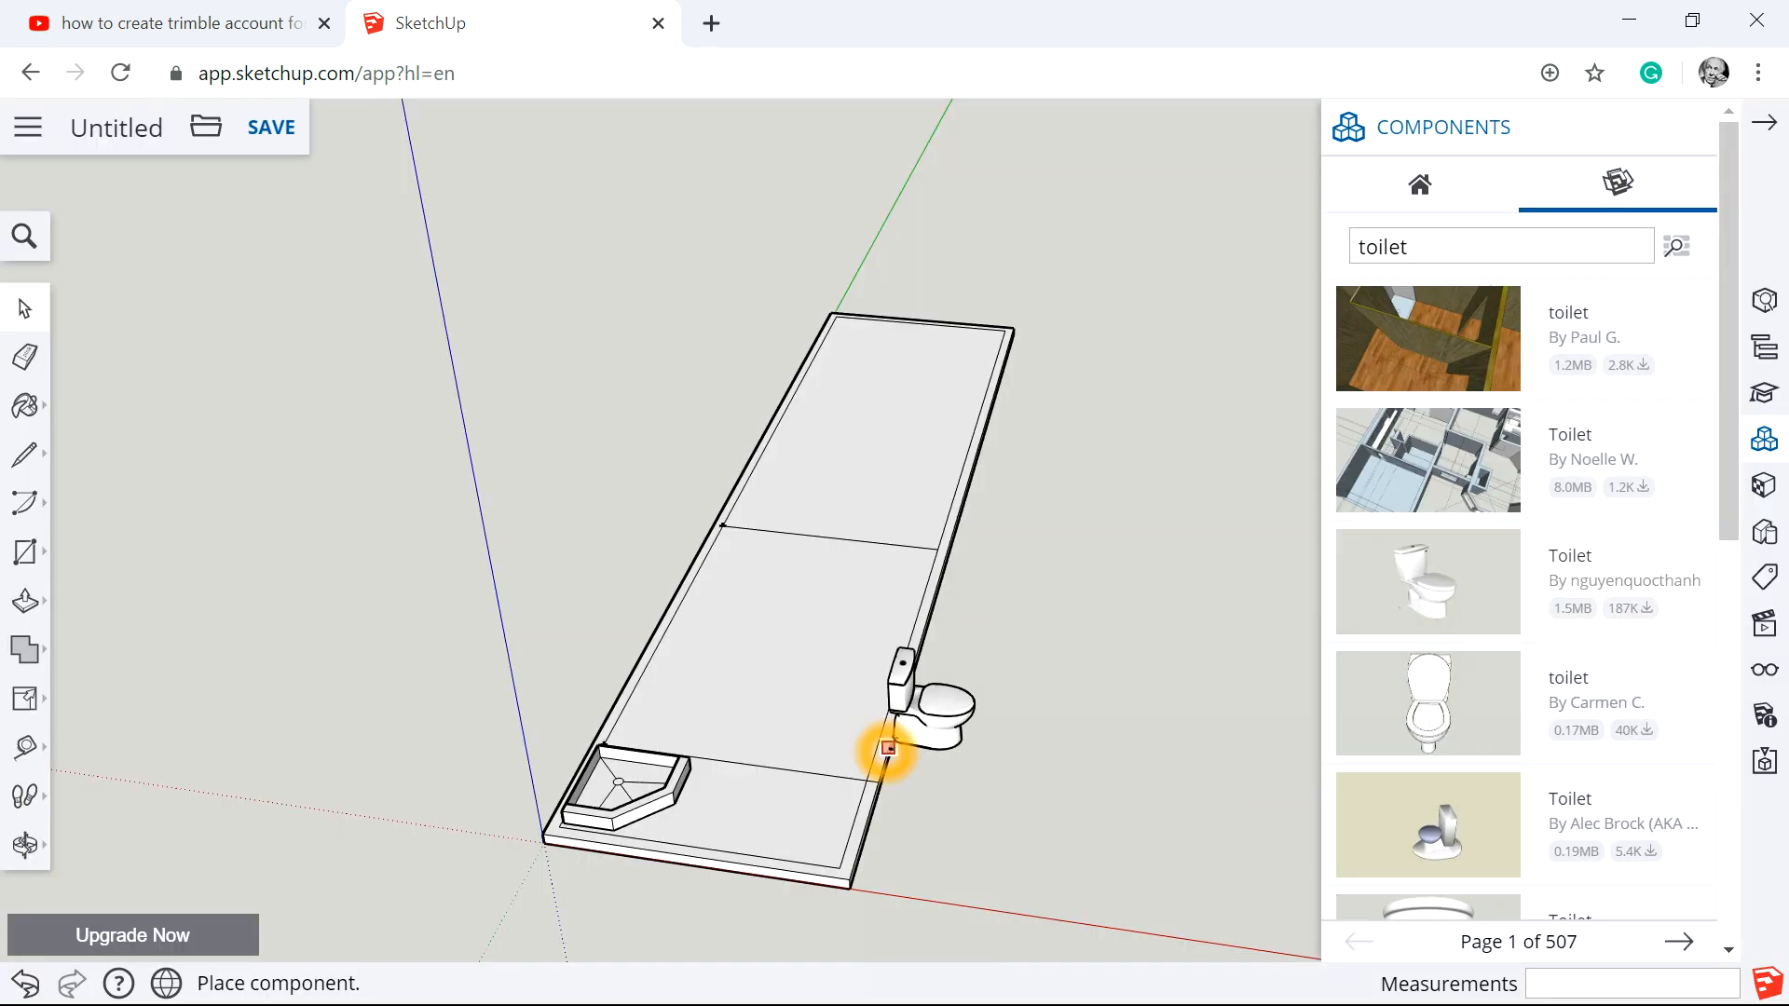
{"action": "left_click", "coordinate": [834, 684]}
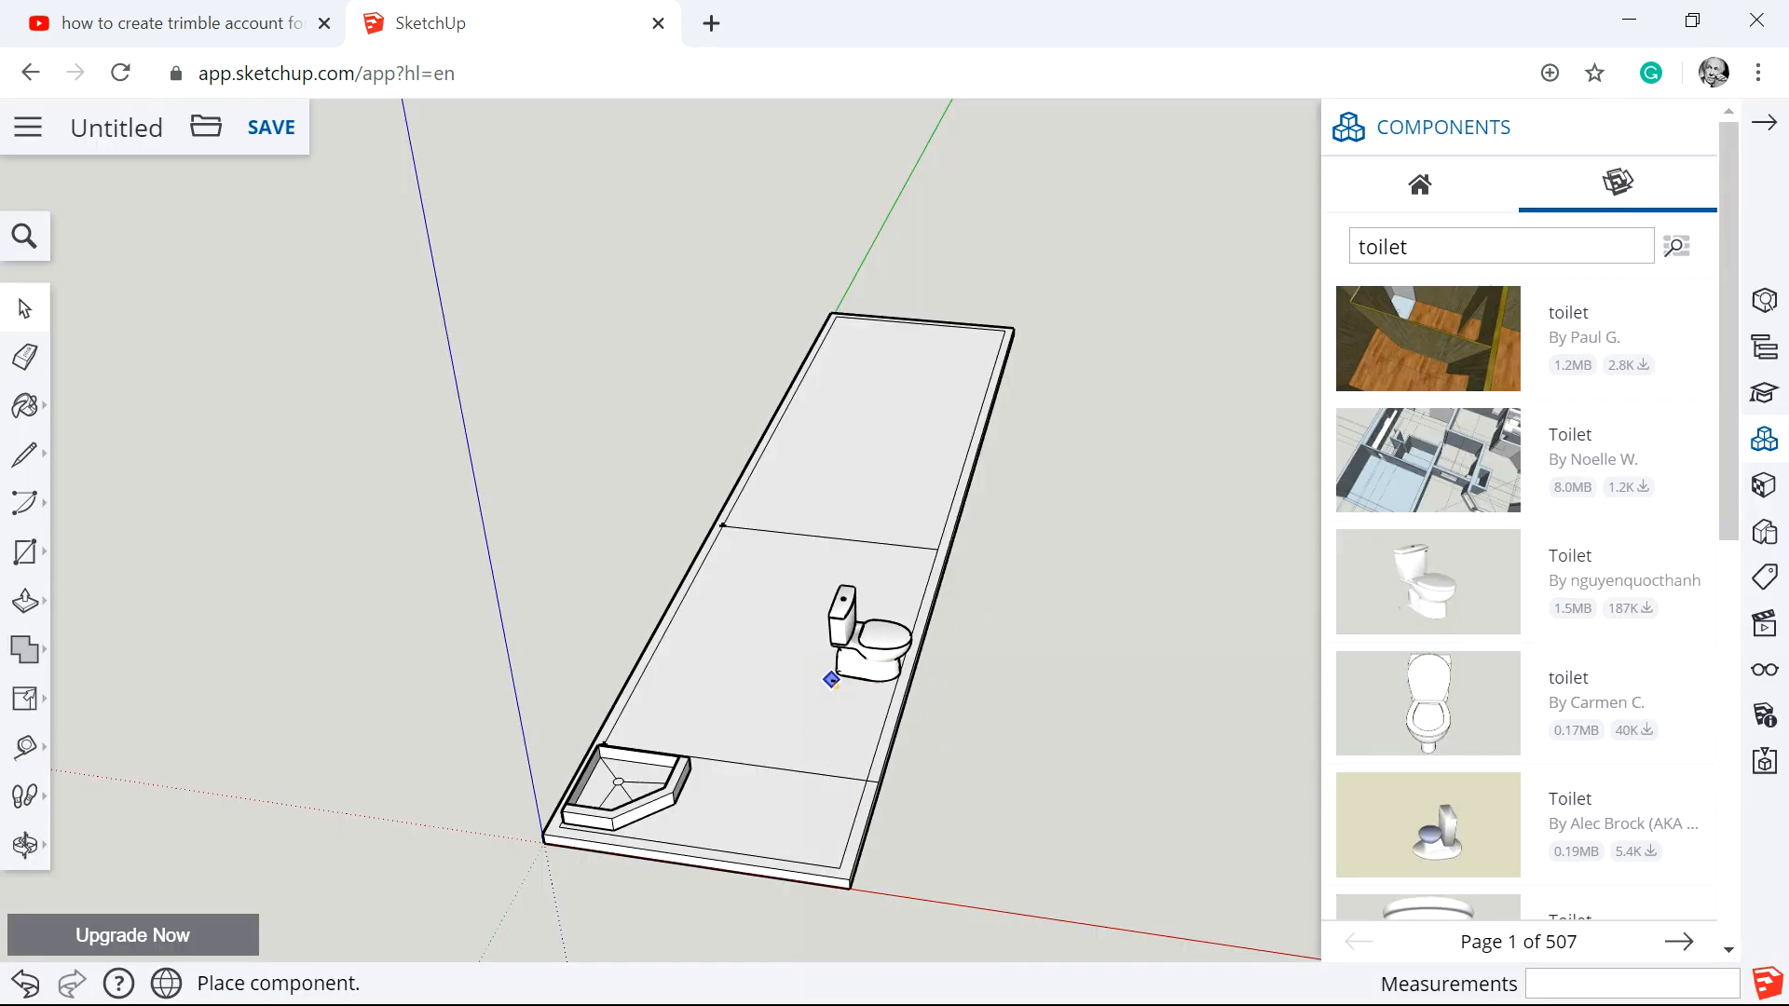
Rotate the toilet 180 degrees on the slab plane about the base corner on its cistern side.
{"action": "left_click", "coordinate": [25, 844]}
{"action": "left_click", "coordinate": [47, 700]}
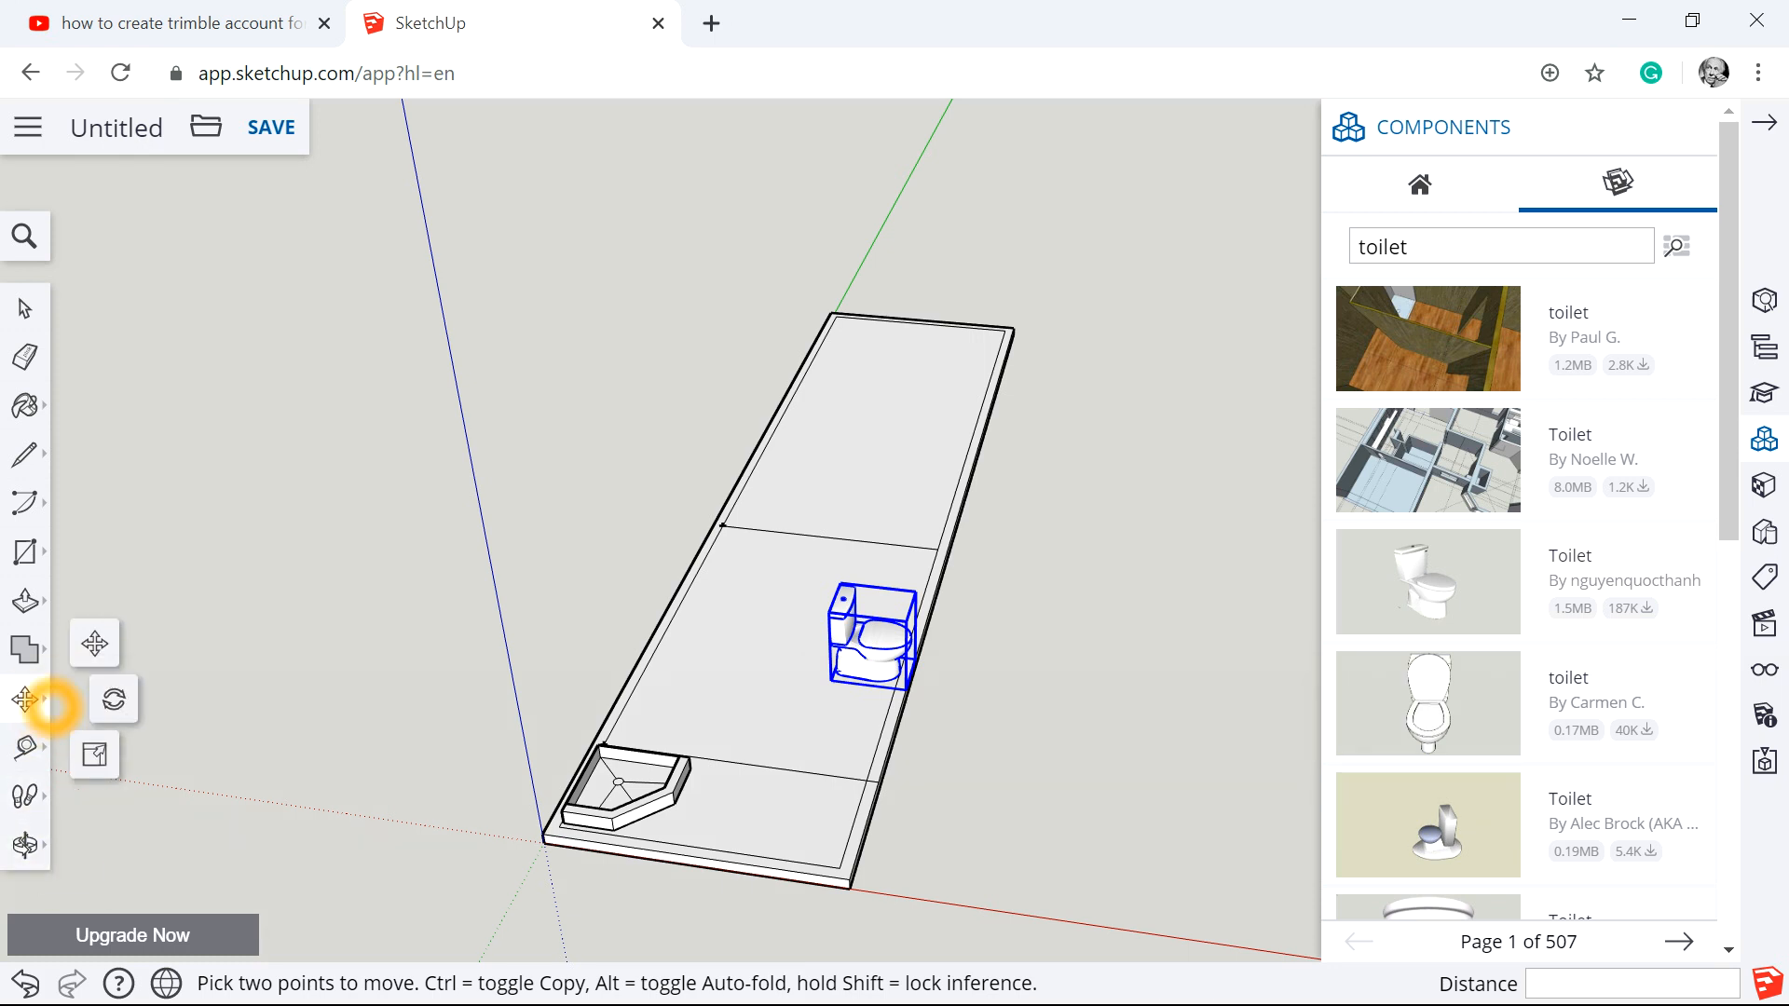
{"action": "left_click", "coordinate": [110, 695]}
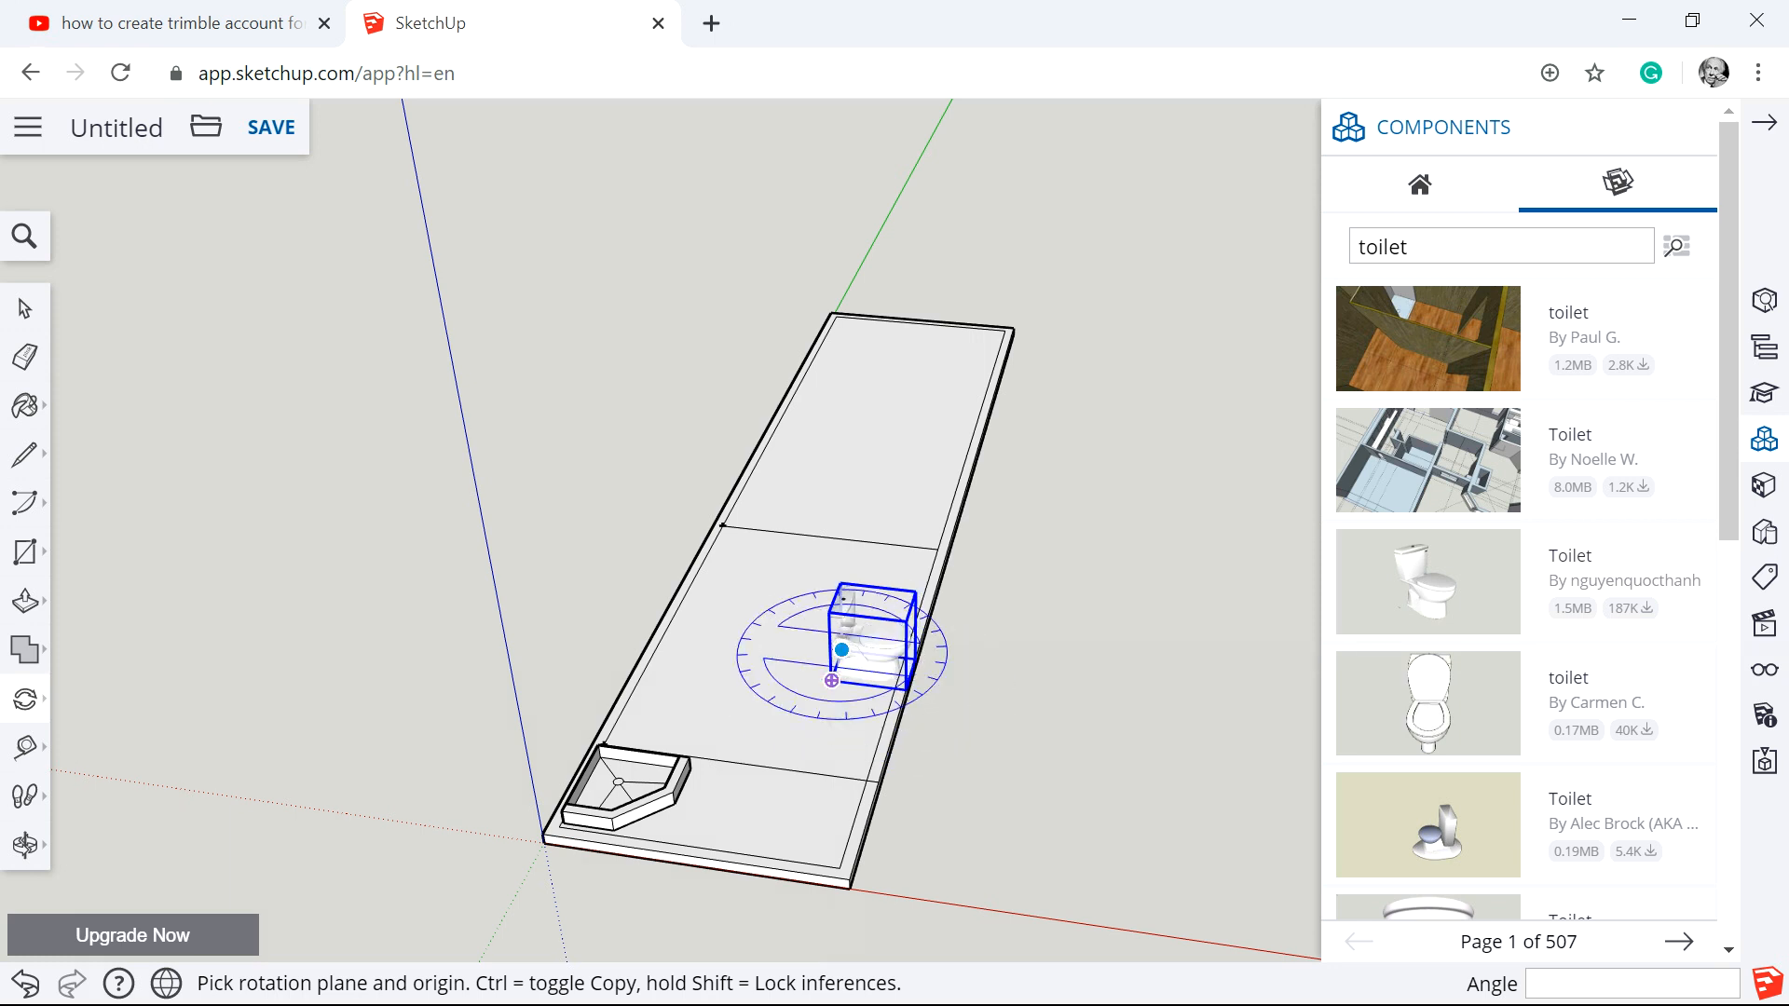
{"action": "scroll", "coordinate": [891, 738], "scroll_direction": "up", "scroll_amount": 1}
{"action": "scroll", "coordinate": [891, 738], "scroll_direction": "up", "scroll_amount": 4}
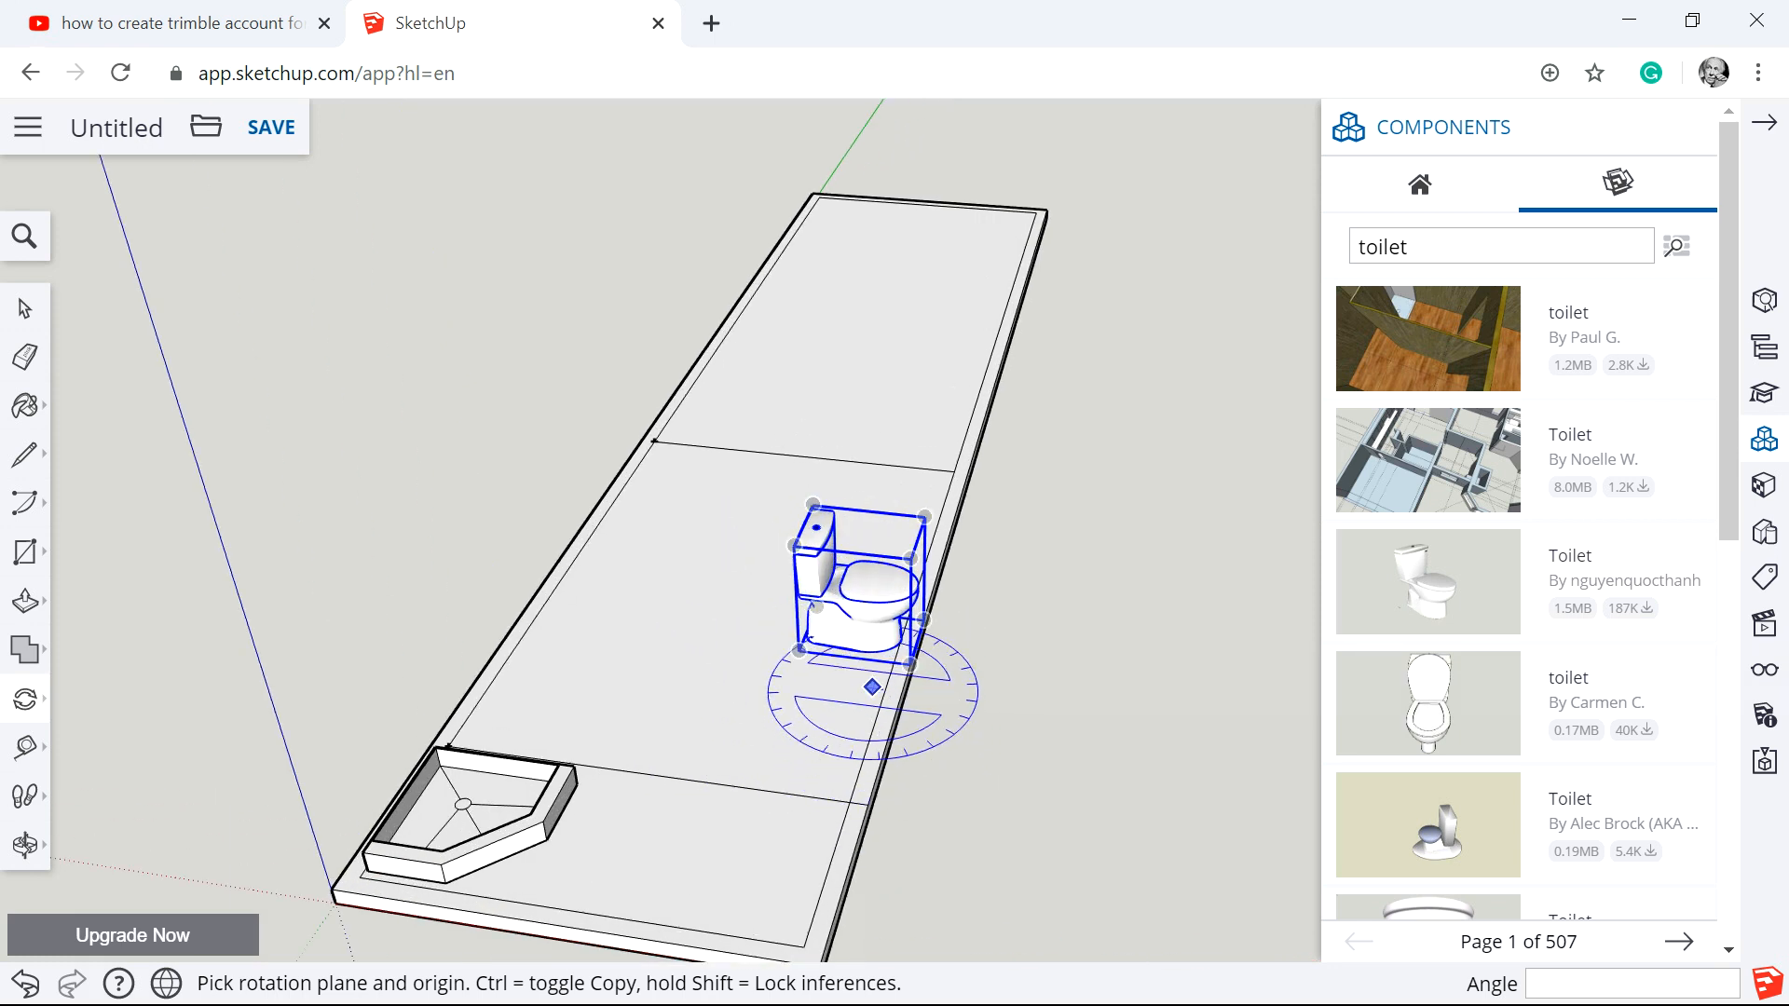
{"action": "left_click", "coordinate": [779, 663]}
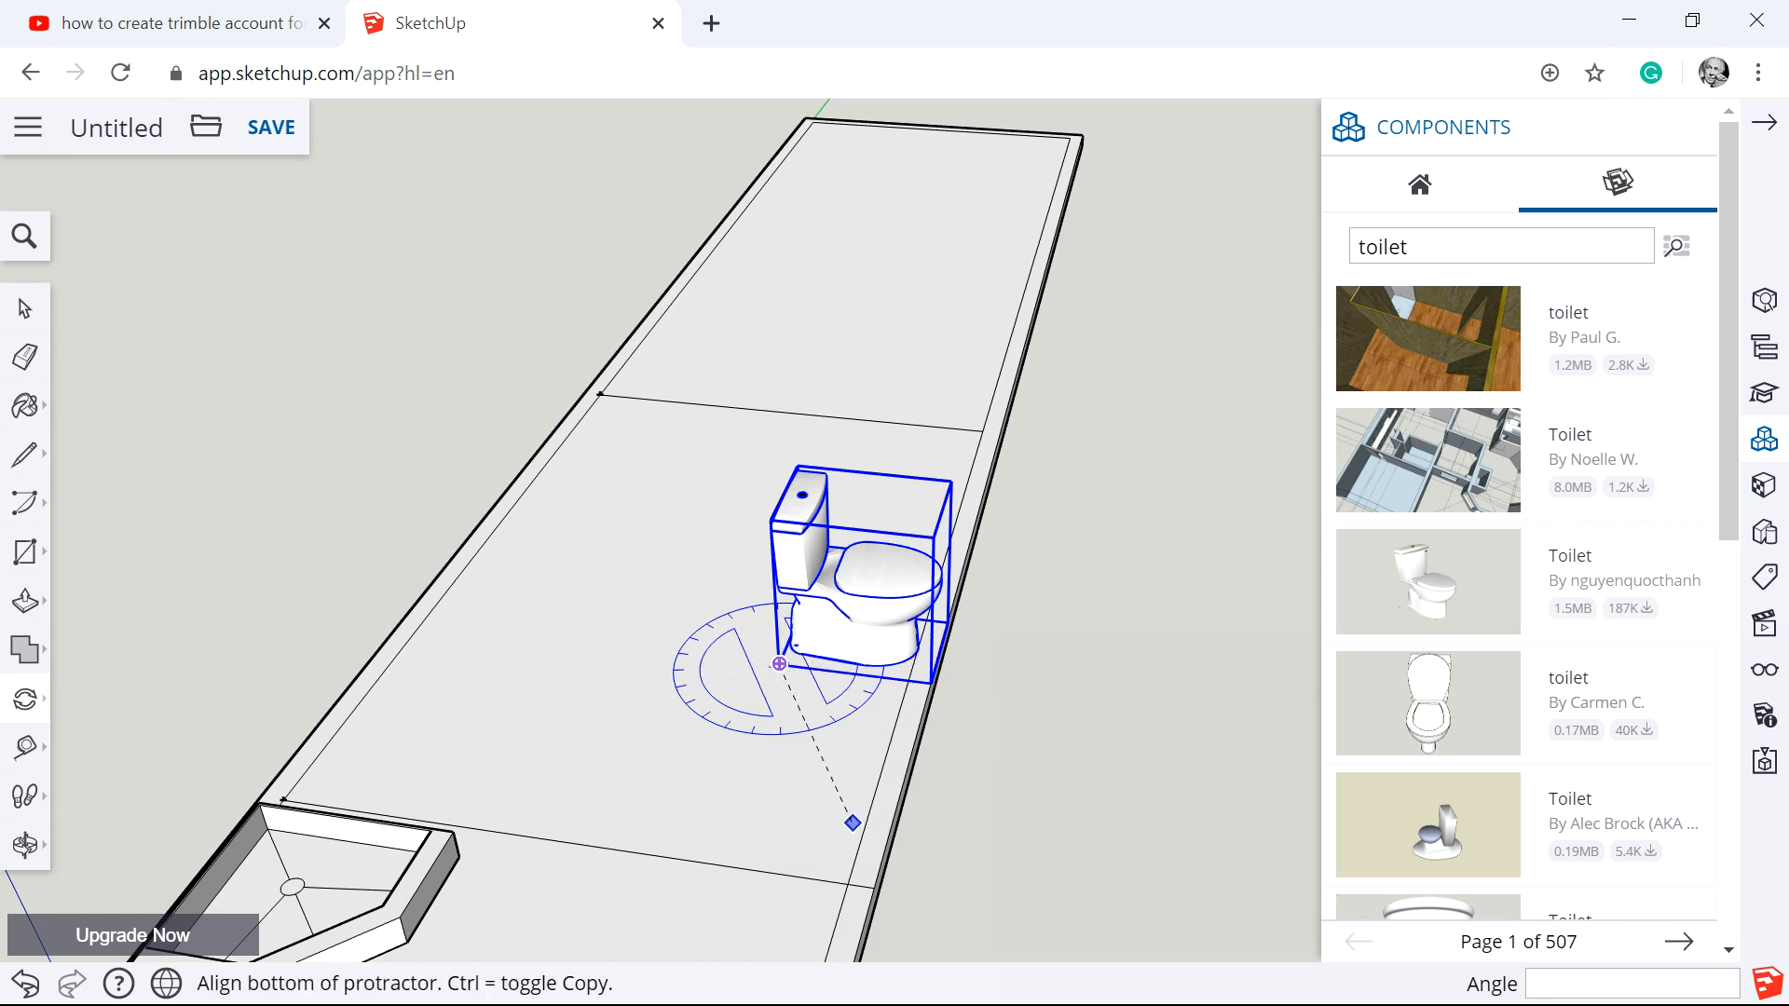
{"action": "left_click", "coordinate": [867, 817]}
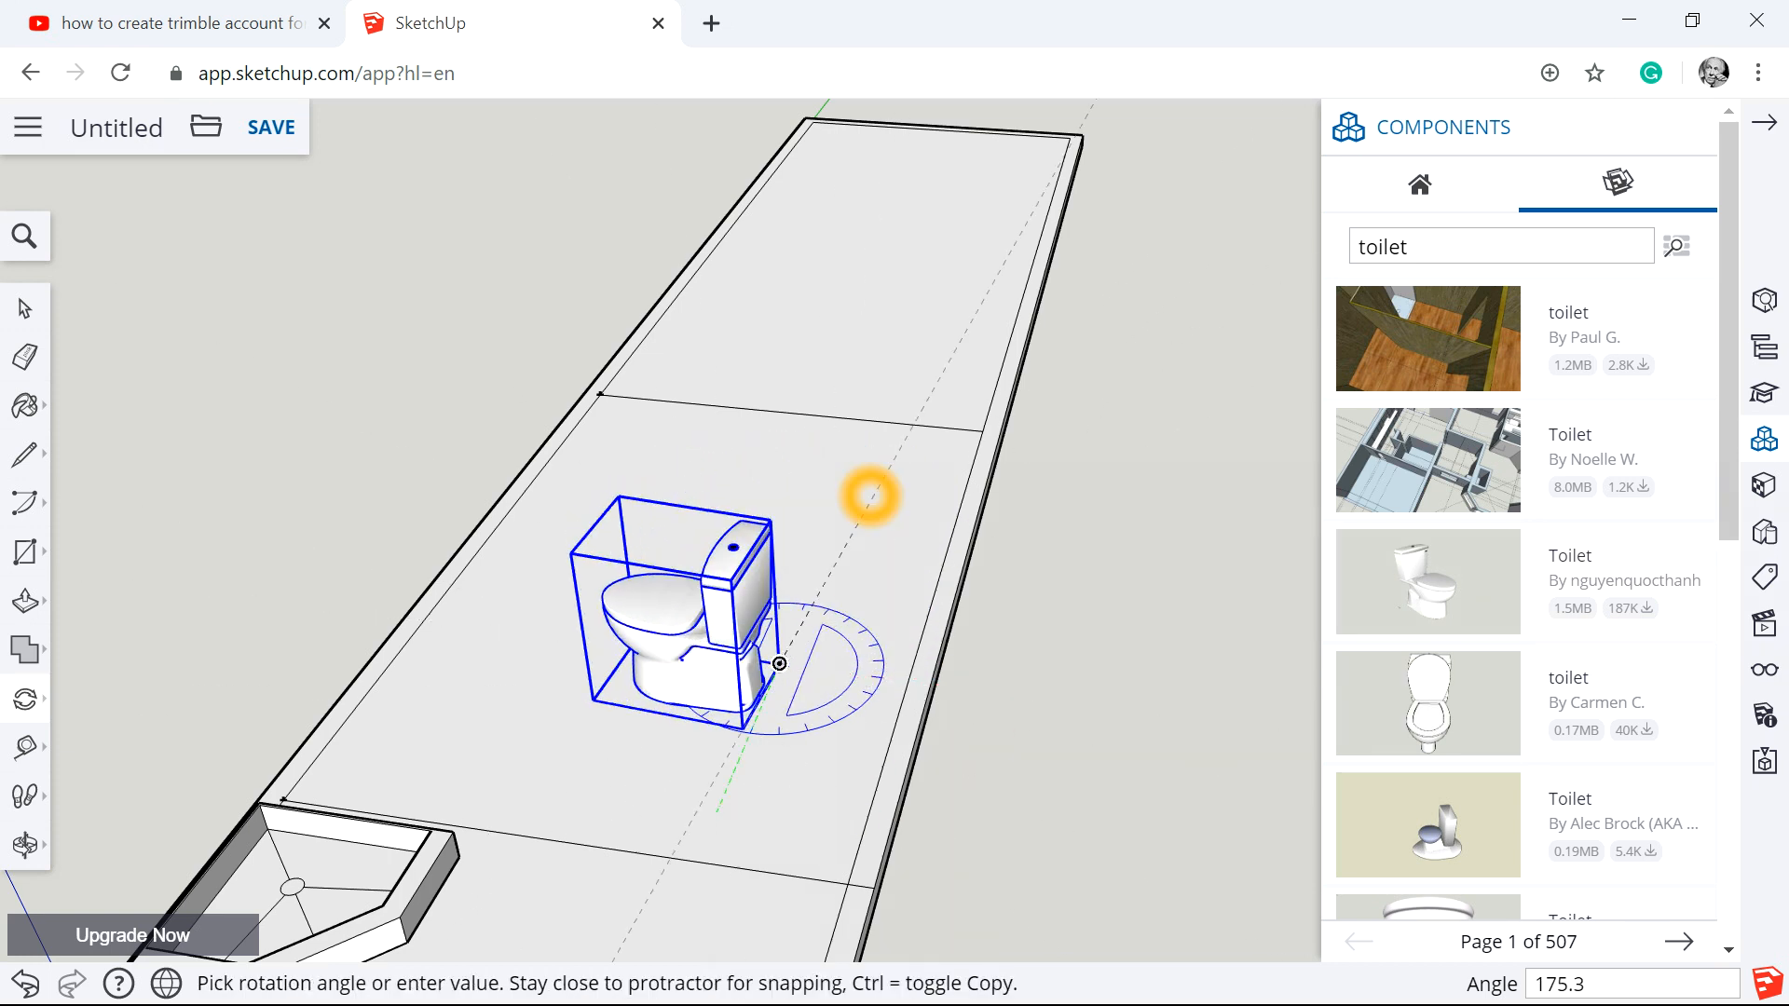
{"action": "left_click", "coordinate": [855, 487]}
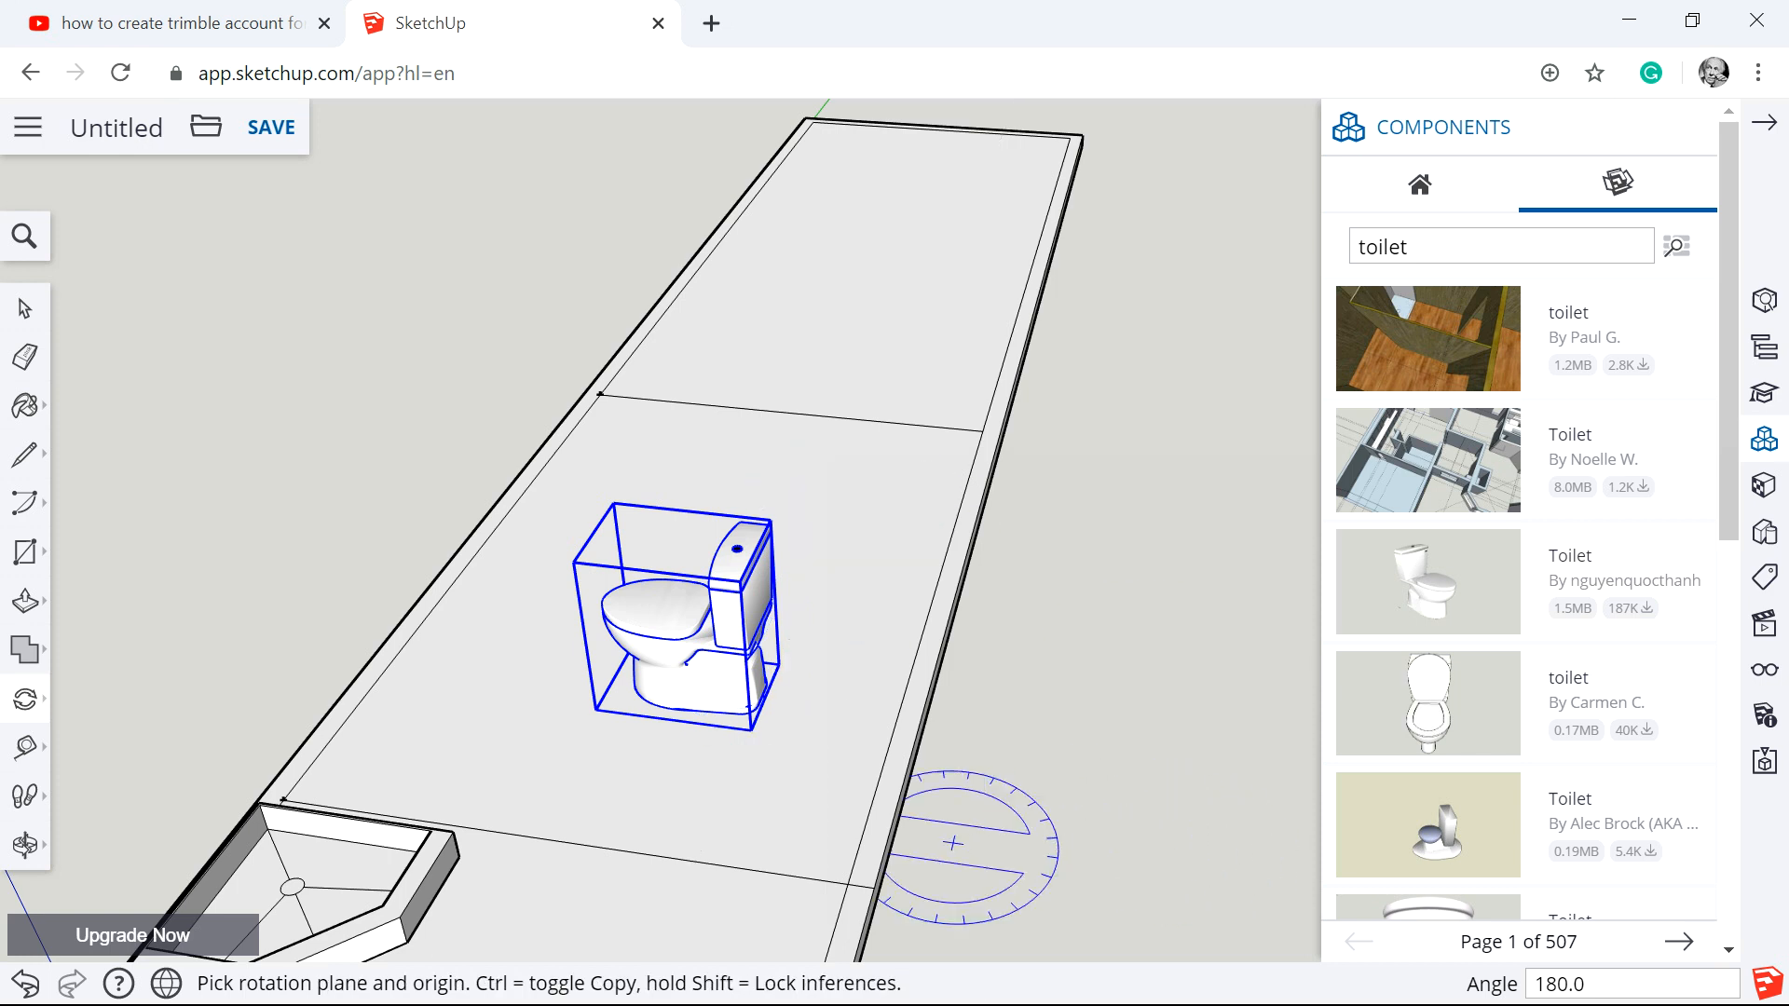
Move the toilet into the end room's corner opposite the shower base, with its cistern against the long border.
{"action": "left_click", "coordinate": [26, 701]}
{"action": "left_click", "coordinate": [95, 643]}
{"action": "scroll", "coordinate": [791, 631], "scroll_direction": "up", "scroll_amount": 3}
{"action": "scroll", "coordinate": [712, 729], "scroll_direction": "down", "scroll_amount": 1}
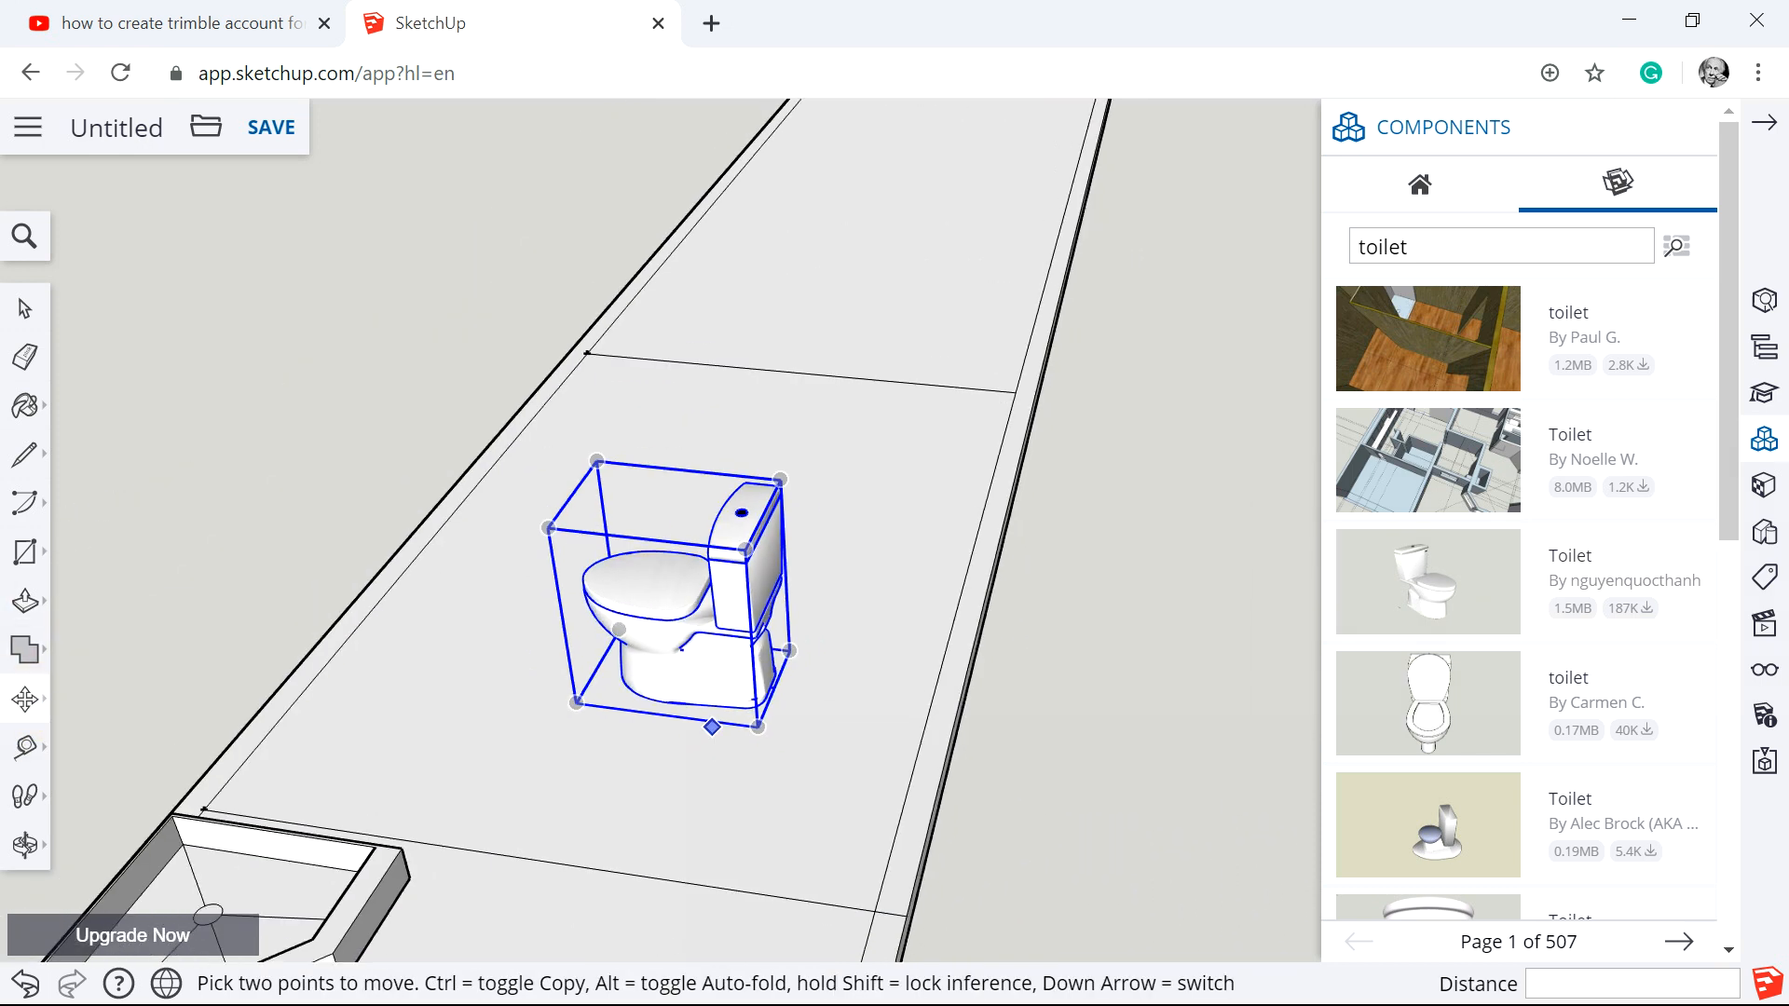
{"action": "scroll", "coordinate": [751, 401], "scroll_direction": "down", "scroll_amount": 5}
{"action": "left_click", "coordinate": [751, 447]}
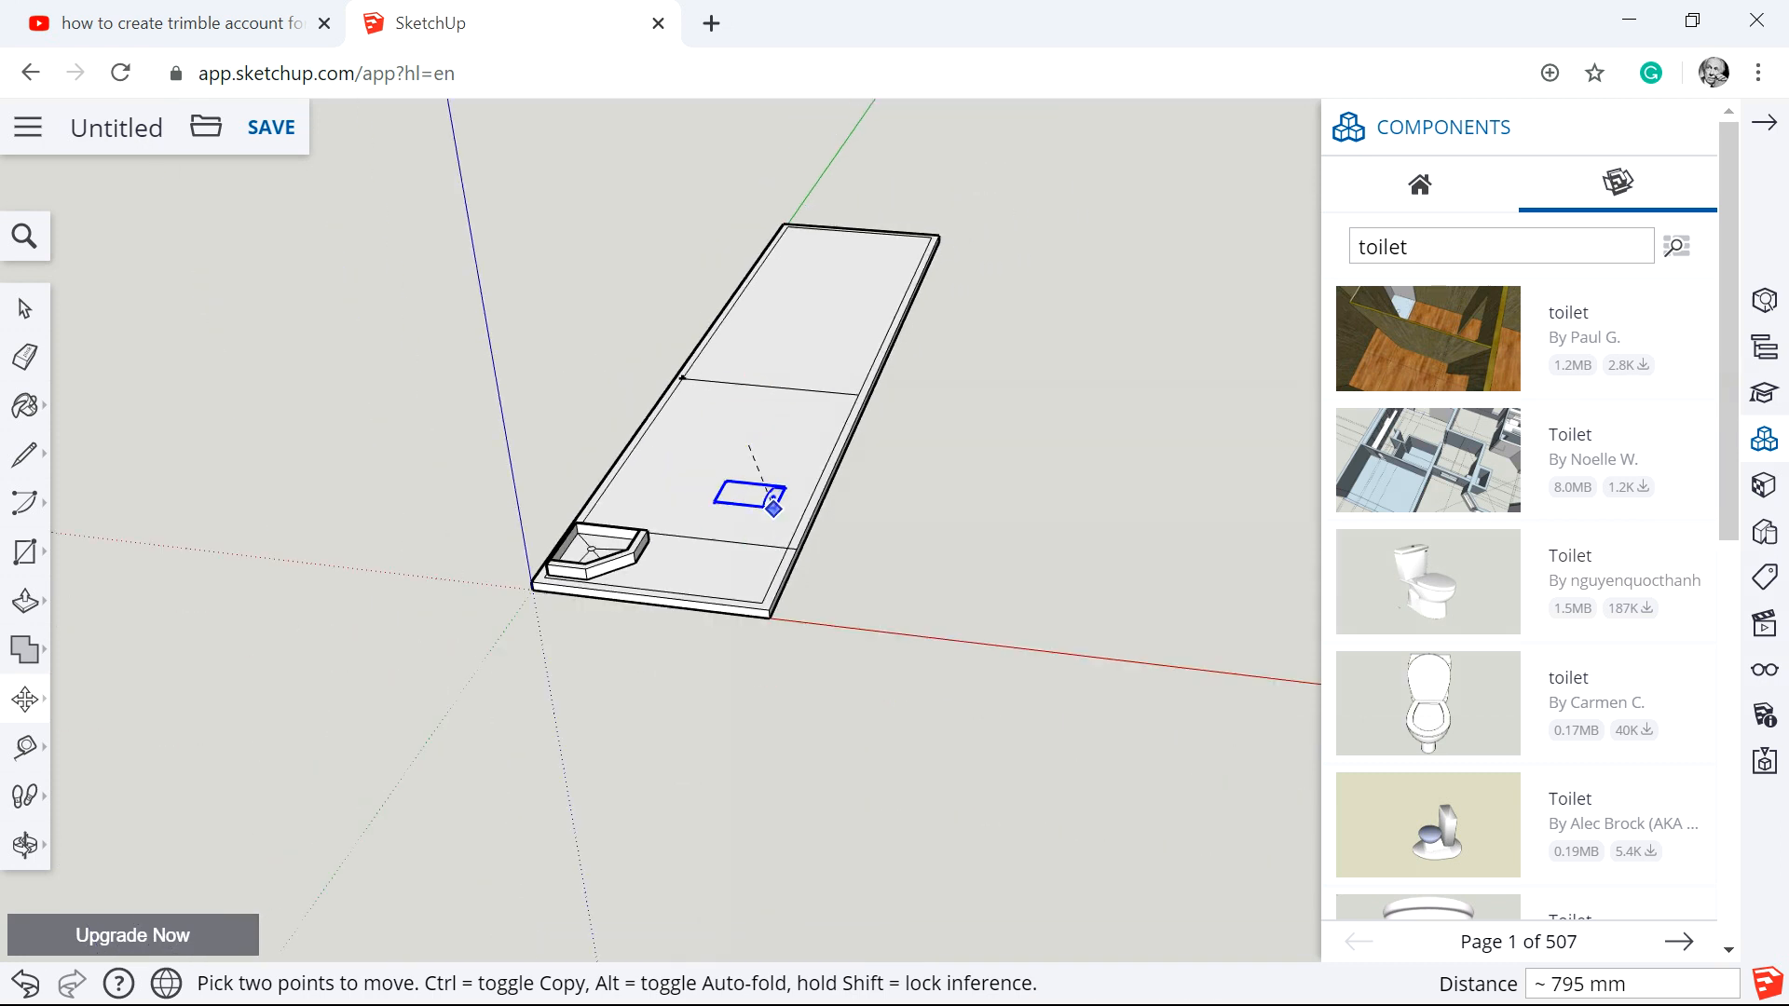
{"action": "middle_click_drag", "start_coordinate": [774, 447], "coordinate": [731, 411]}
{"action": "scroll", "coordinate": [731, 411], "scroll_direction": "up", "scroll_amount": 4}
{"action": "left_click", "coordinate": [893, 397]}
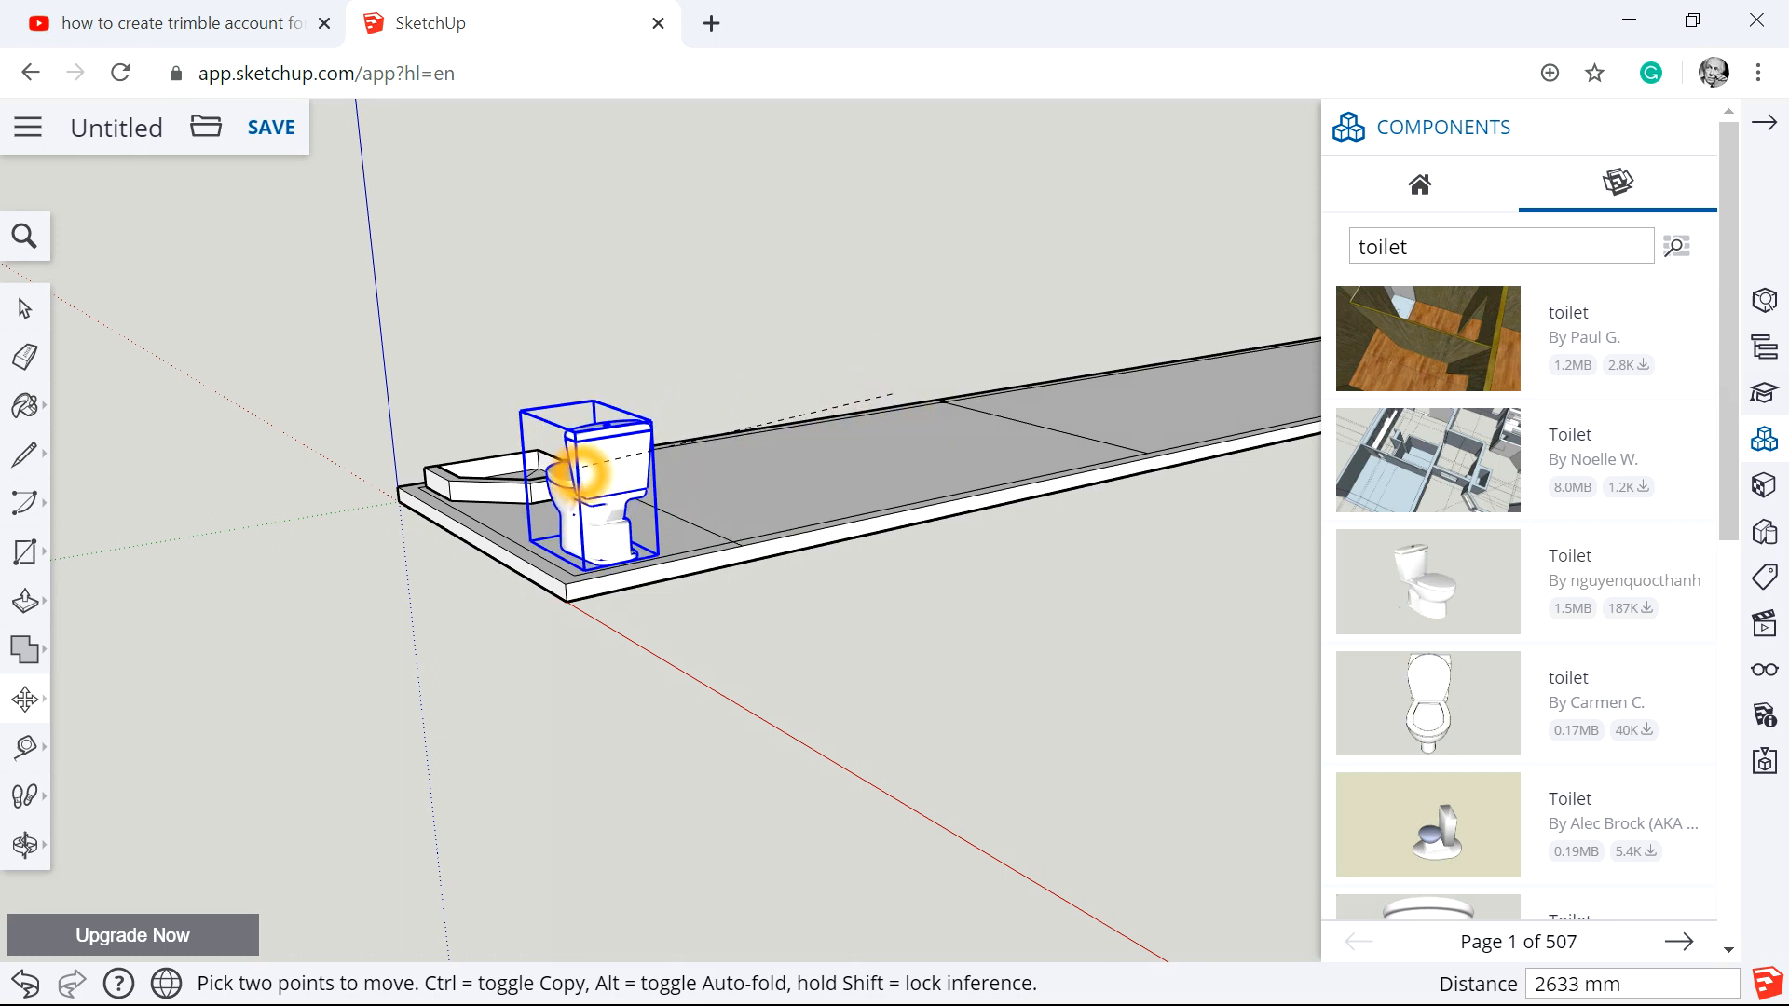
{"action": "left_click", "coordinate": [582, 471]}
Scale the toilet down uniformly from its upper corner on the bowl side, and deselect it.
{"action": "middle_click_drag", "start_coordinate": [725, 660], "coordinate": [1153, 652]}
{"action": "left_click", "coordinate": [26, 699]}
{"action": "left_click", "coordinate": [94, 755]}
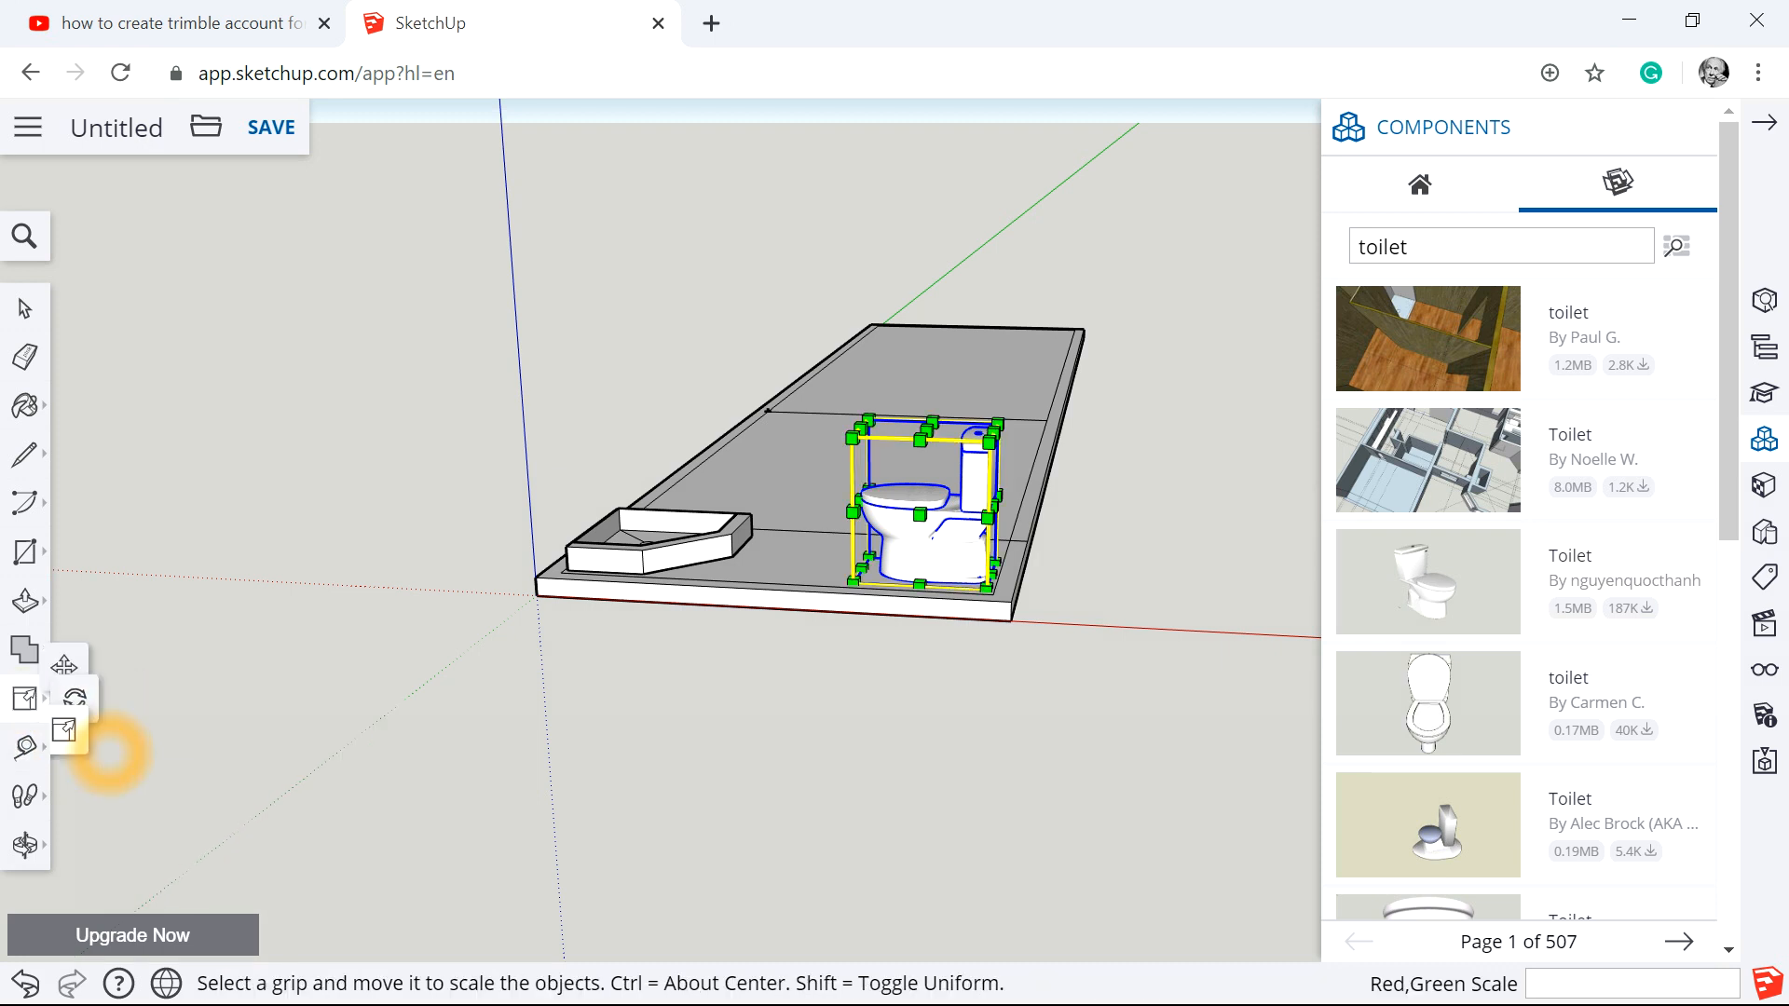
{"action": "left_click_drag", "start_coordinate": [854, 434], "coordinate": [887, 450]}
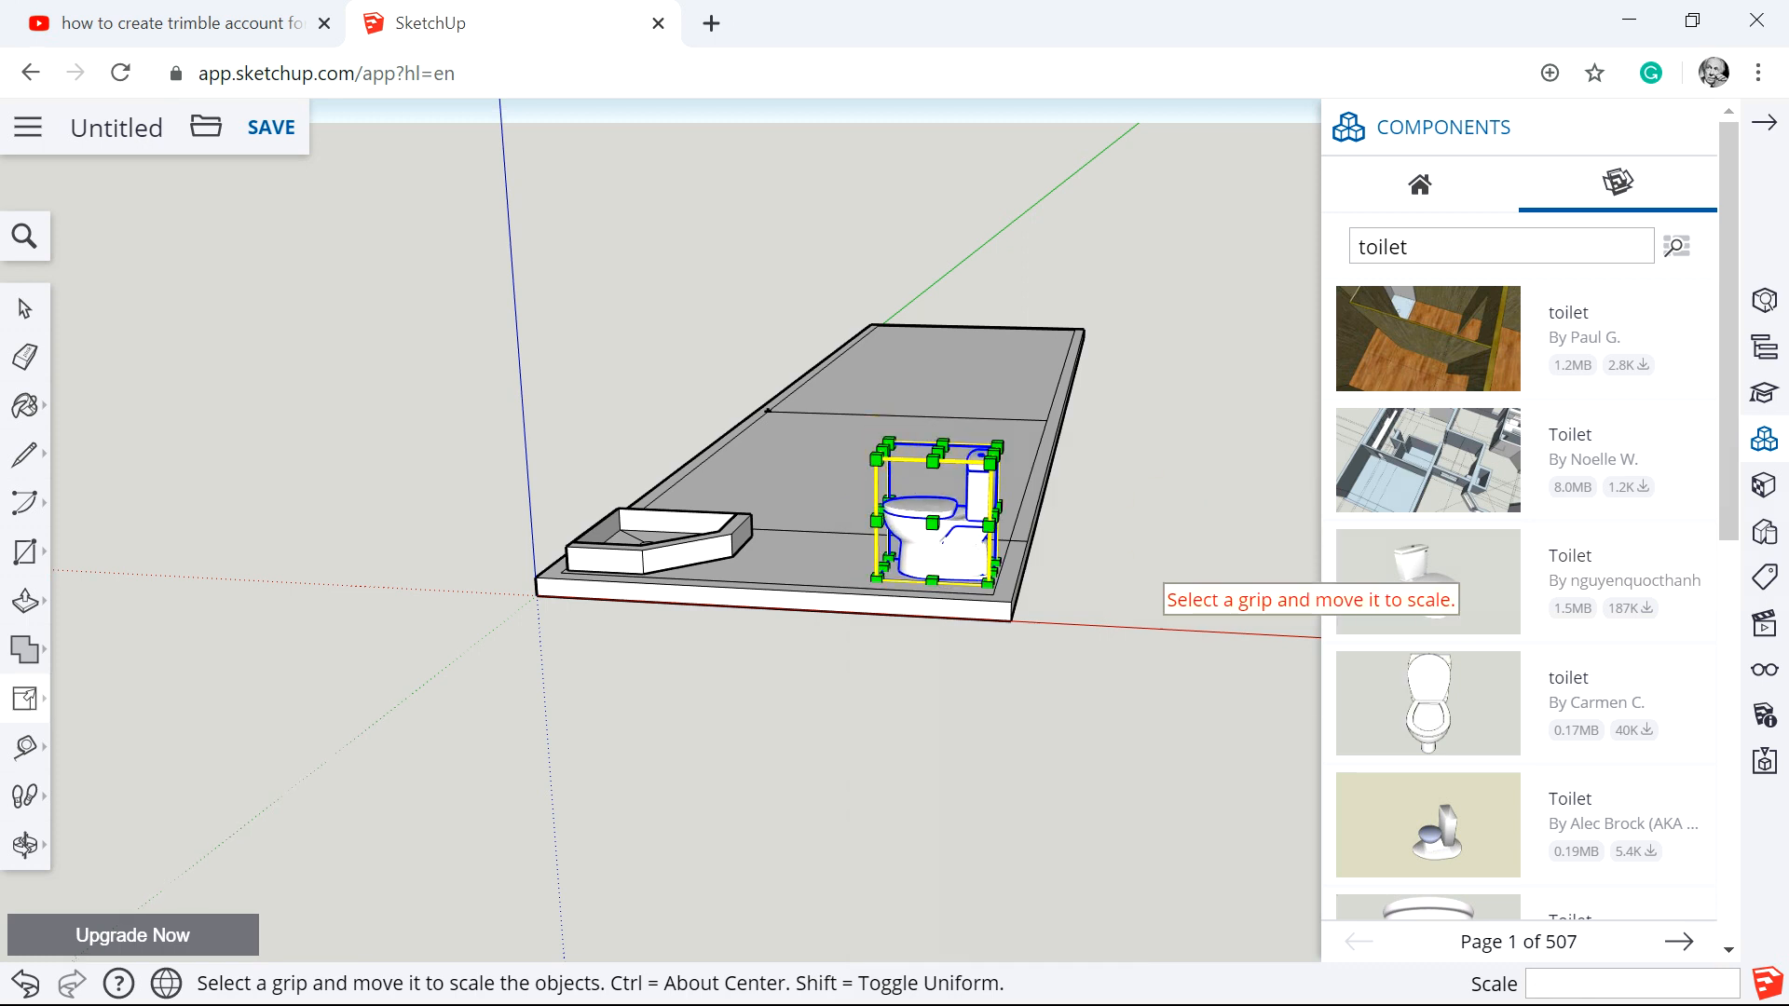
{"action": "left_click", "coordinate": [25, 307]}
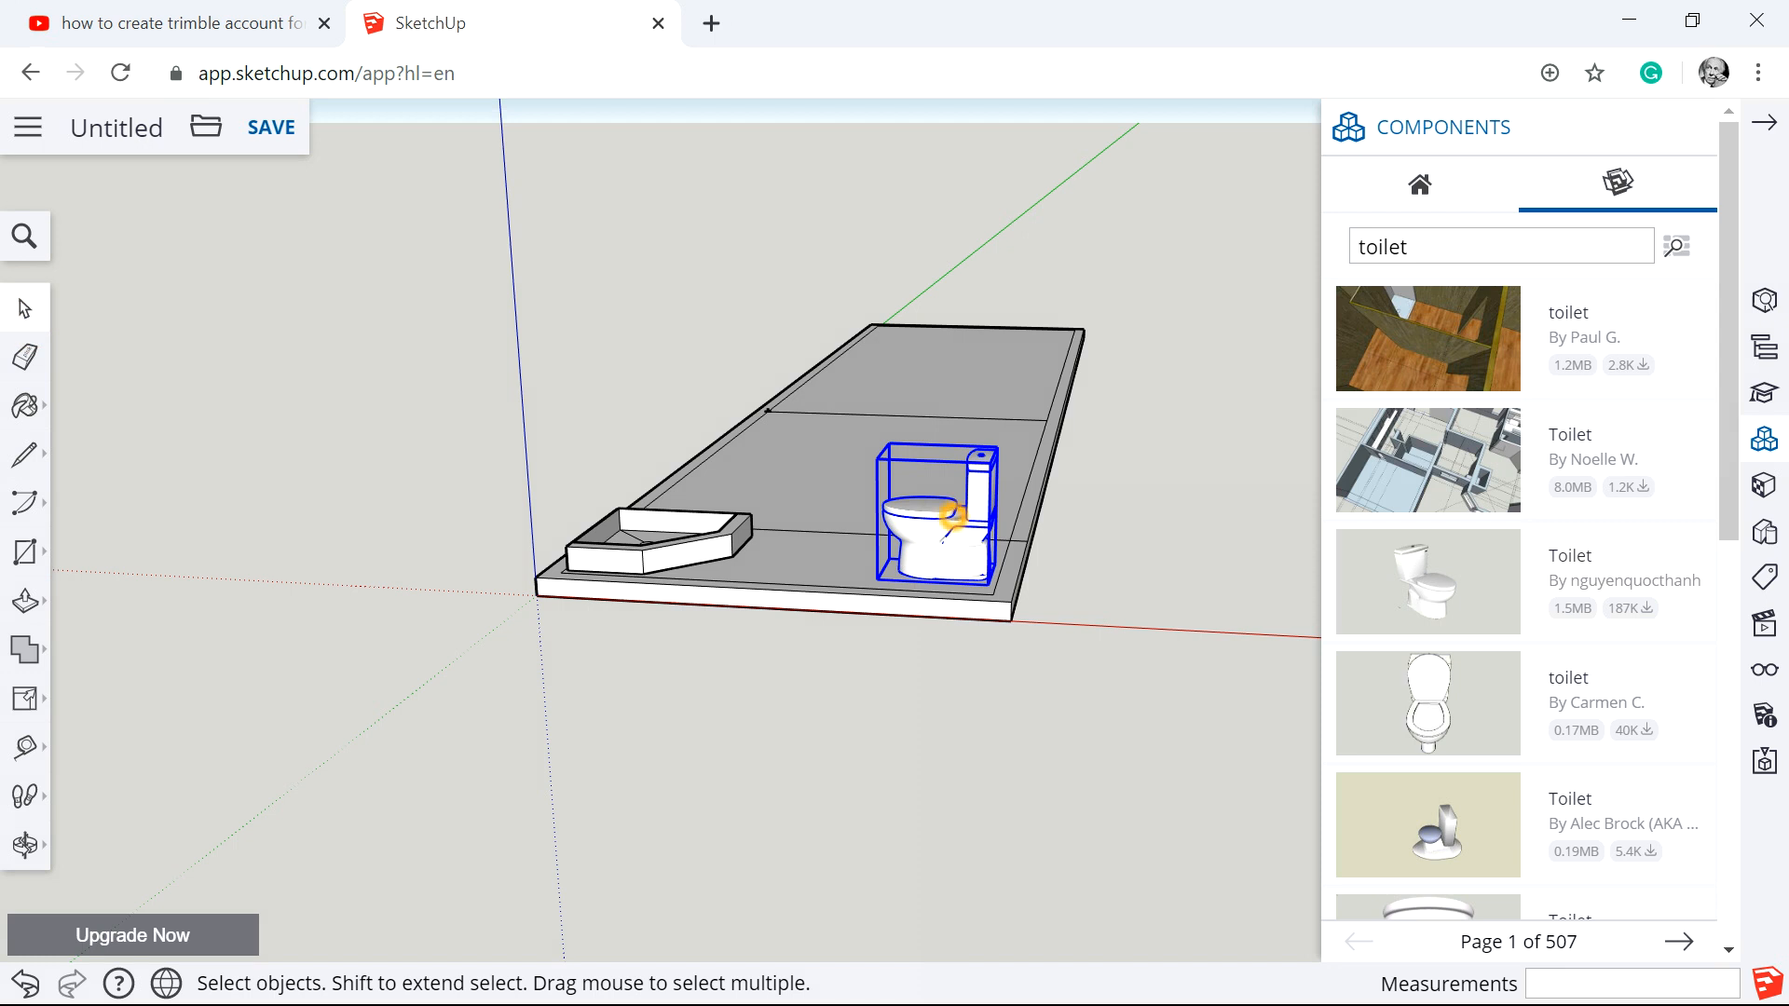
{"action": "left_click", "coordinate": [1139, 508]}
Search 3D Warehouse for "kitchenet", look through the results and try to load the "keuken" model.
{"action": "middle_click_drag", "start_coordinate": [694, 522], "coordinate": [911, 718]}
{"action": "scroll", "coordinate": [761, 643], "scroll_direction": "up", "scroll_amount": 2}
{"action": "scroll", "coordinate": [761, 650], "scroll_direction": "down", "scroll_amount": 2}
{"action": "scroll", "coordinate": [762, 650], "scroll_direction": "down", "scroll_amount": 2}
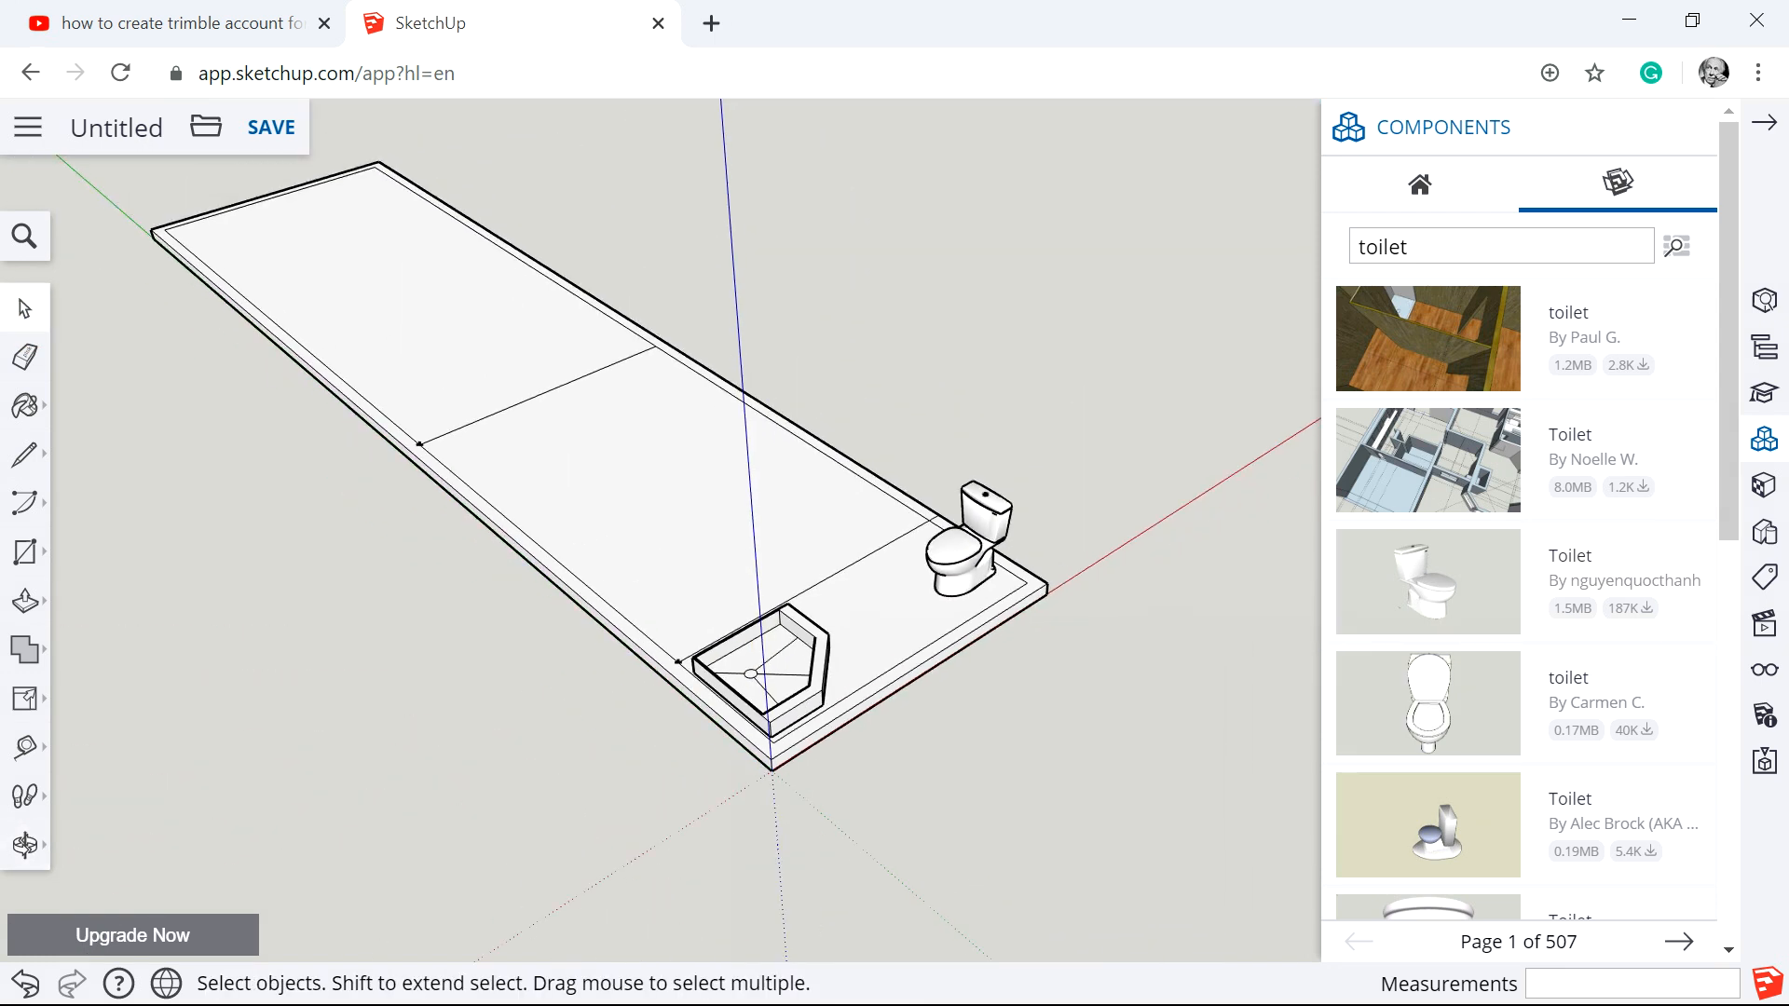
{"action": "left_click", "coordinate": [1498, 248]}
{"action": "key", "text": "BackSpace"}
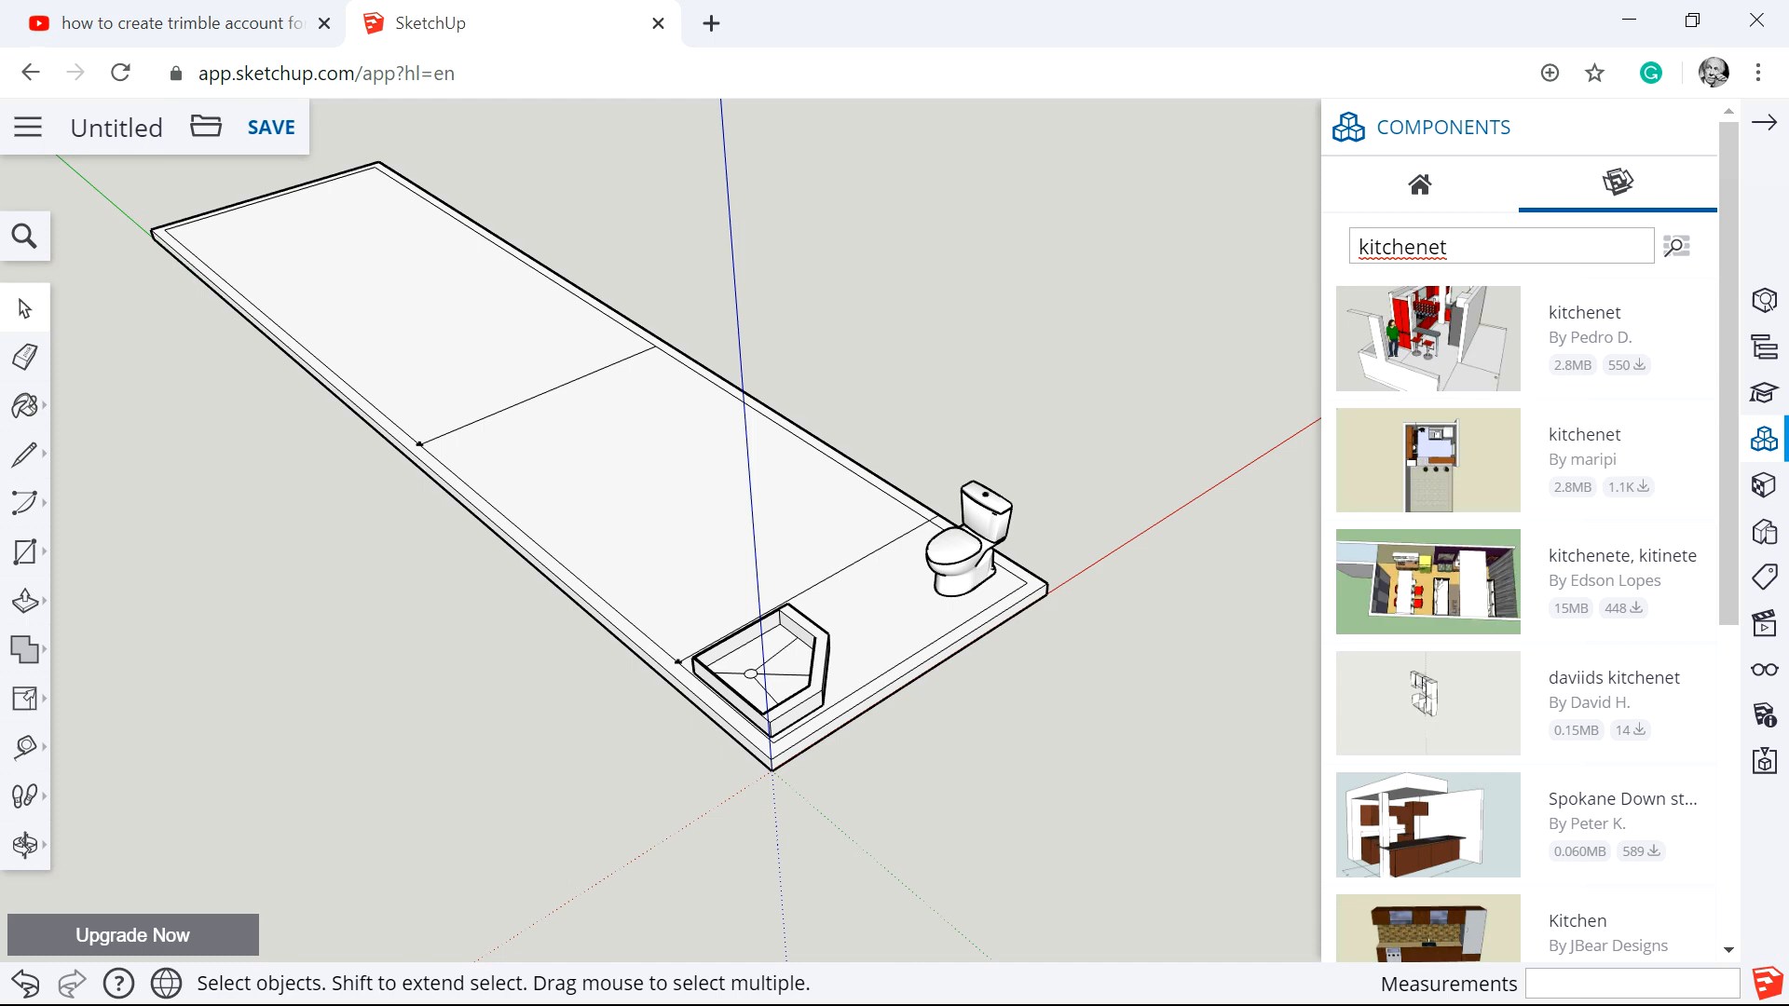
{"action": "scroll", "coordinate": [1529, 531], "scroll_direction": "down", "scroll_amount": 5}
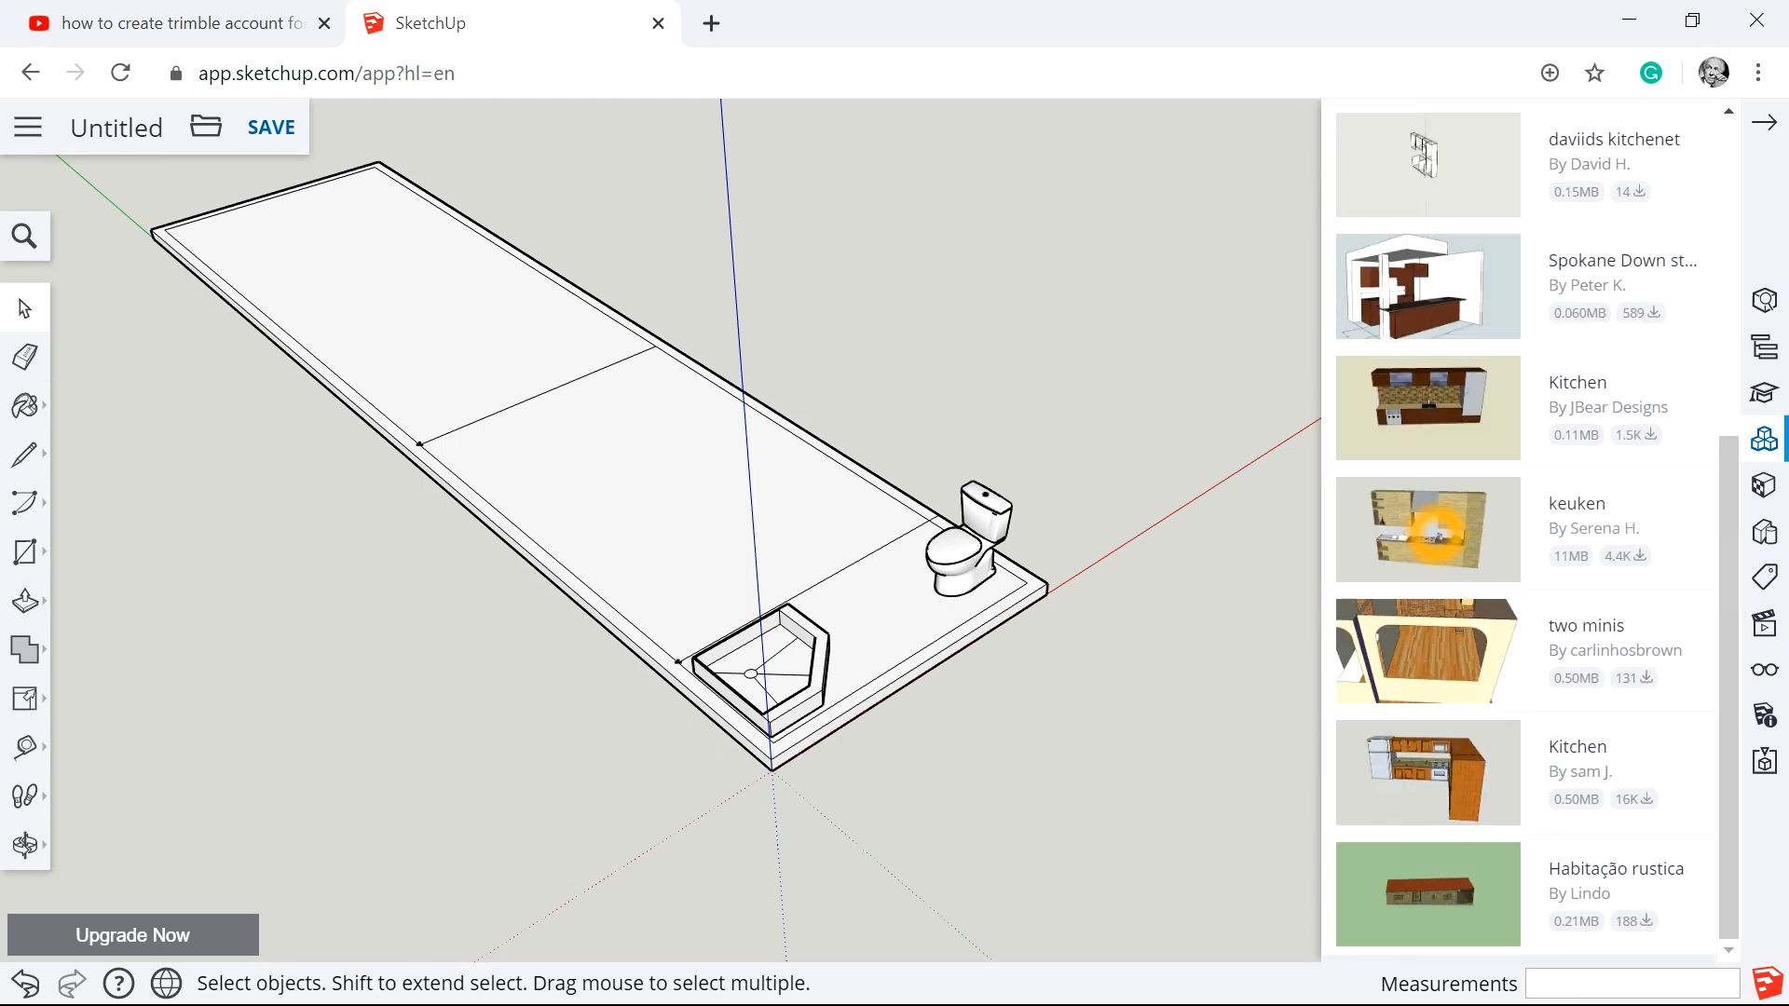
{"action": "left_click", "coordinate": [1435, 531]}
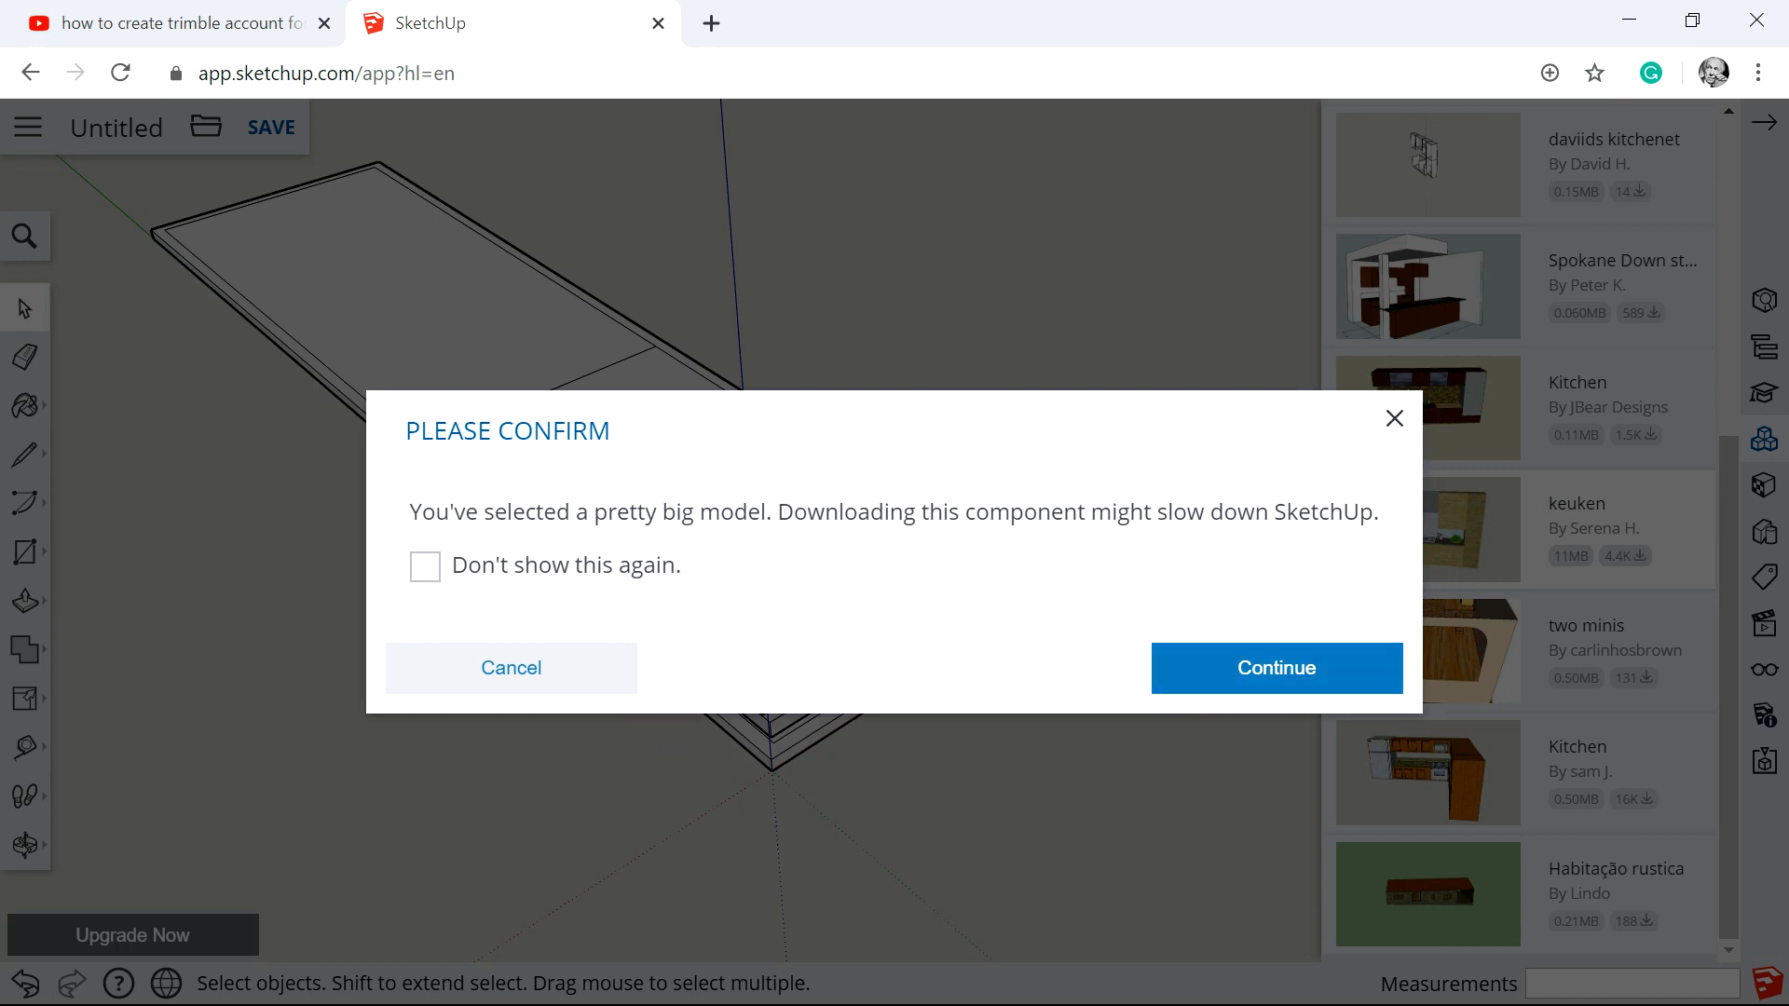
{"action": "left_click", "coordinate": [540, 671]}
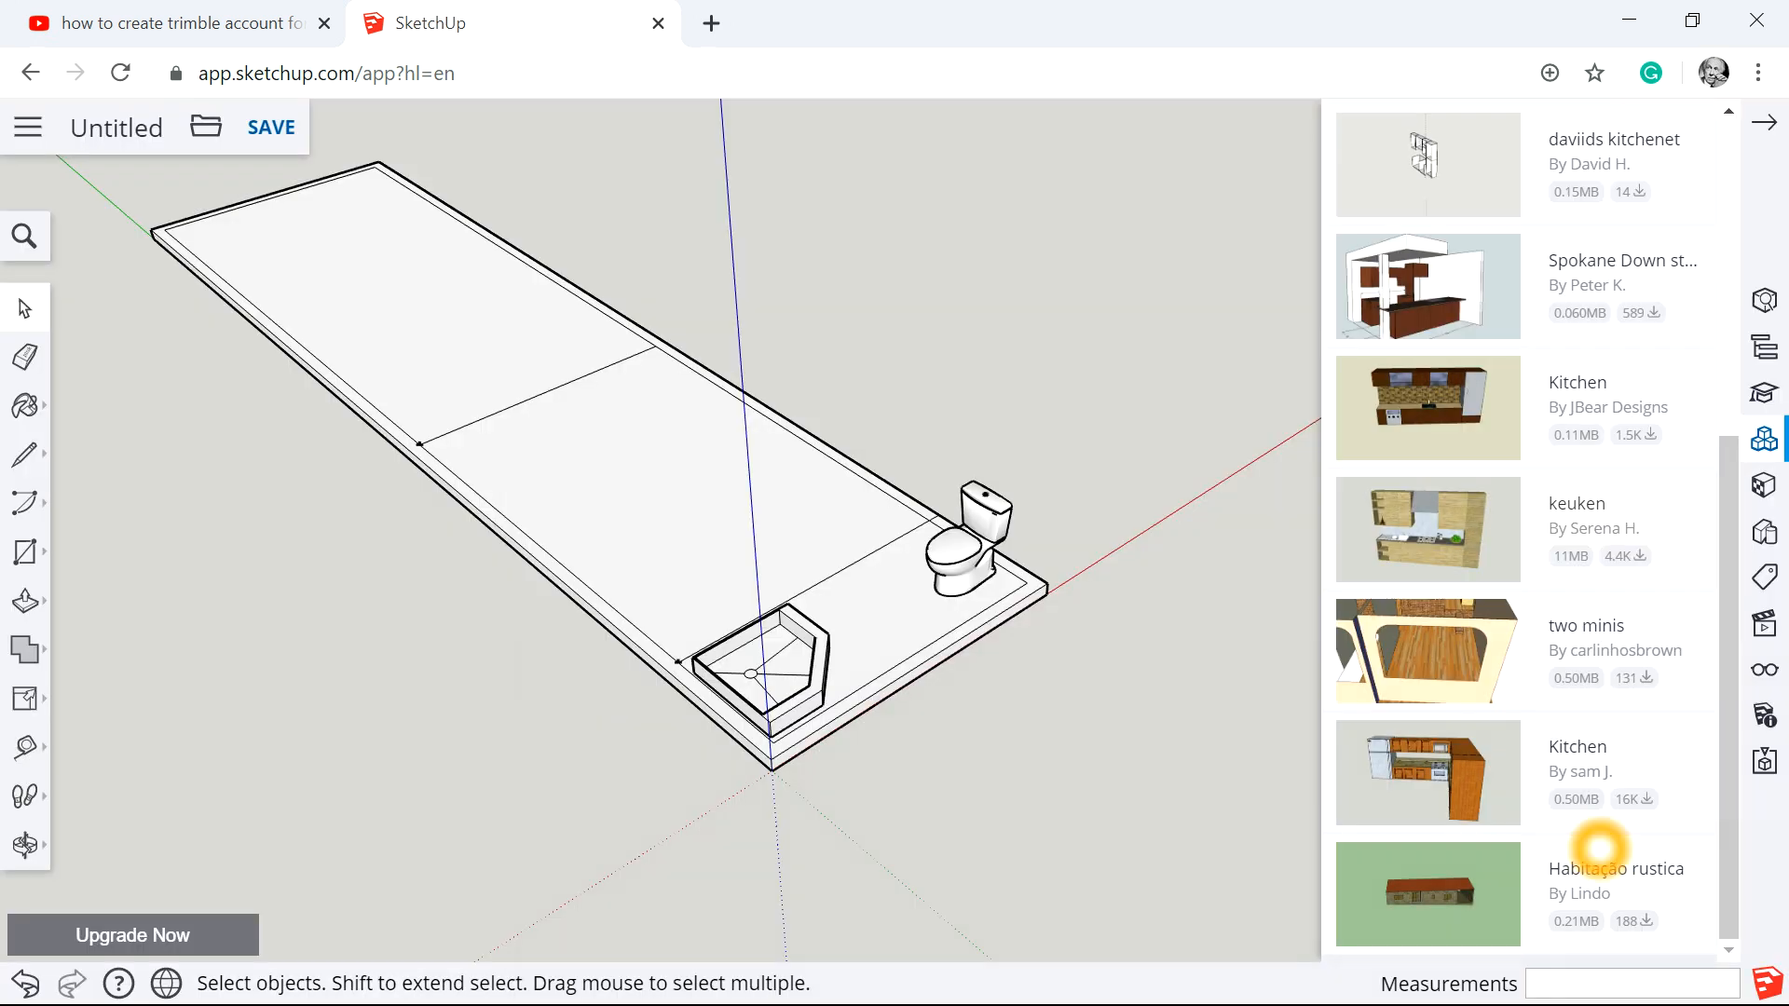
{"action": "scroll", "coordinate": [1611, 857], "scroll_direction": "up", "scroll_amount": 5}
Search 3D Warehouse for "kitchen cupboard" and look through the first page of results.
{"action": "left_click", "coordinate": [1483, 253]}
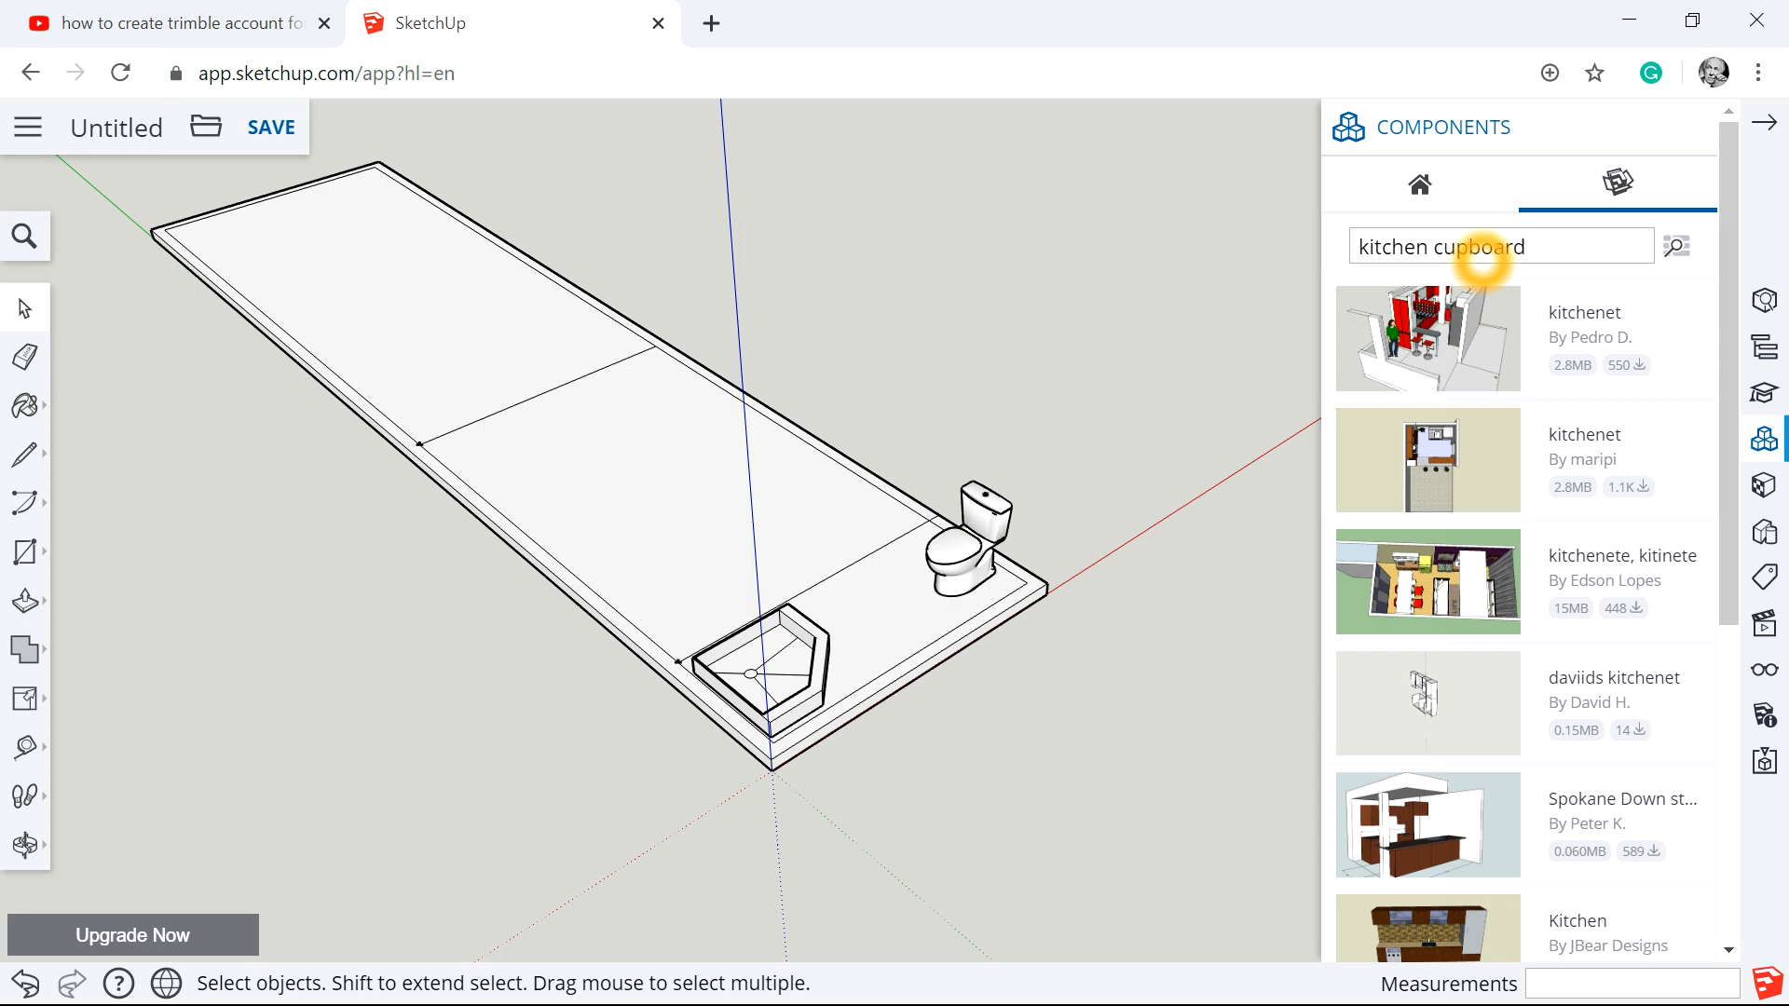
{"action": "key", "text": "Return"}
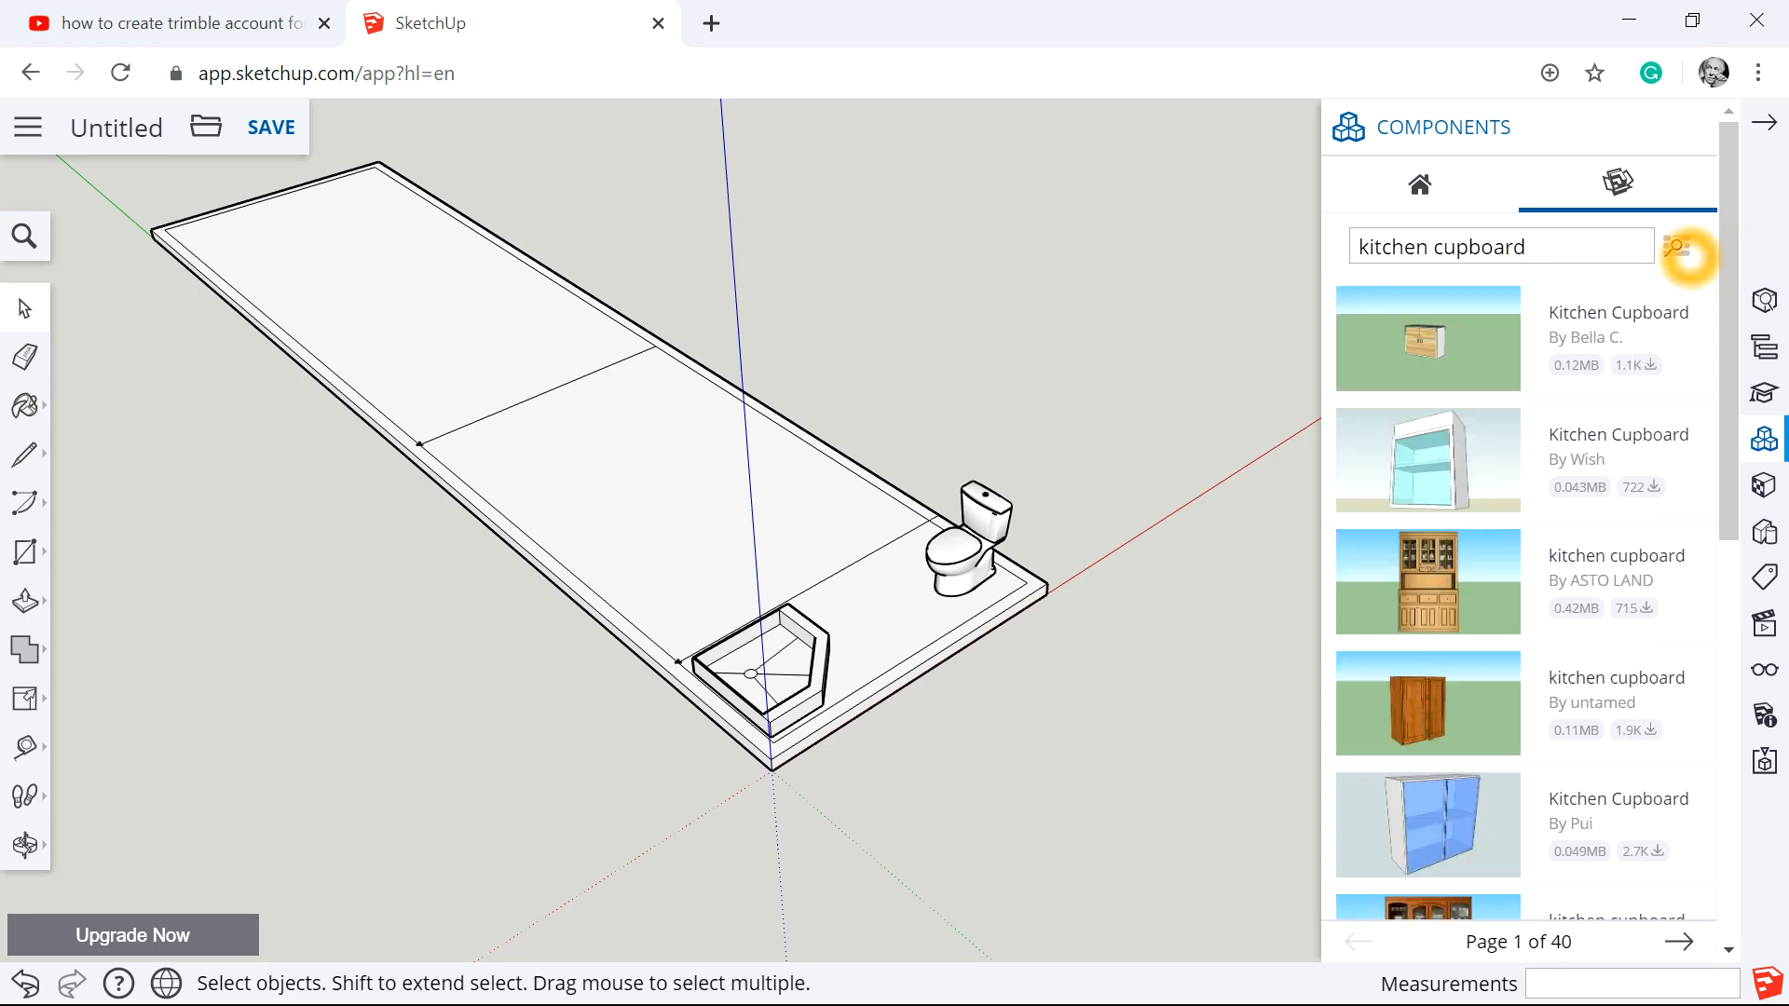
{"action": "scroll", "coordinate": [1494, 758], "scroll_direction": "down", "scroll_amount": 9}
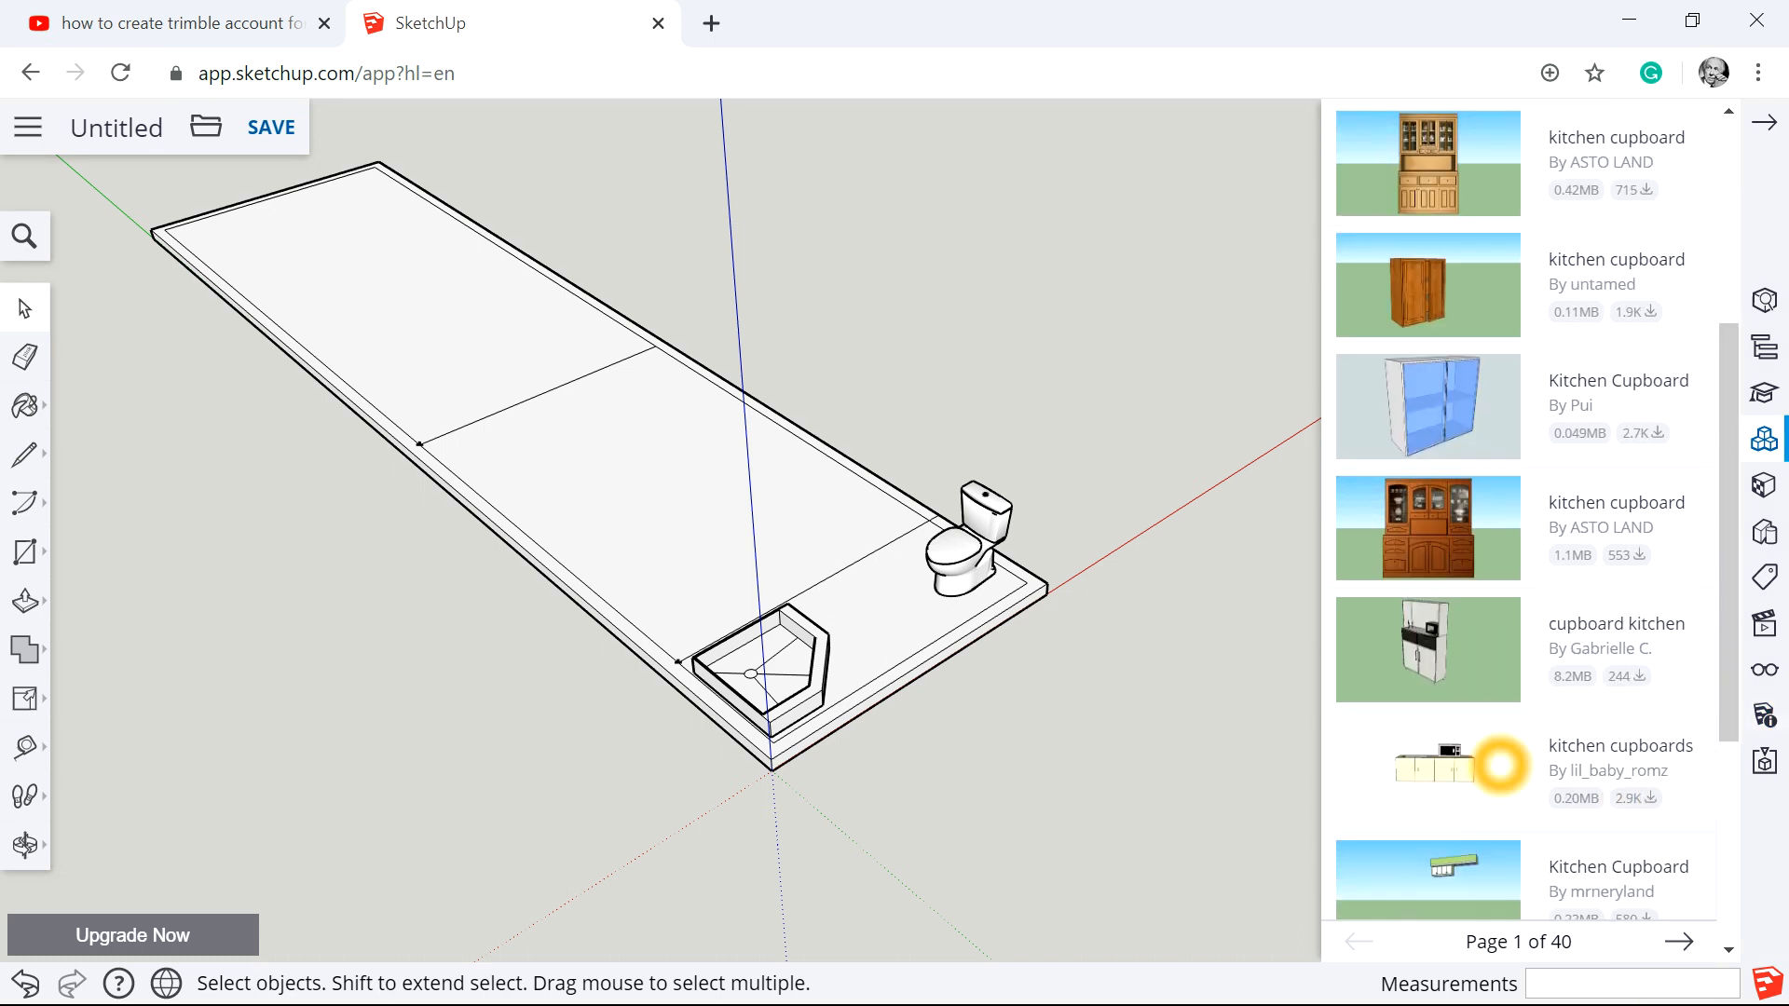
{"action": "left_click", "coordinate": [1544, 821]}
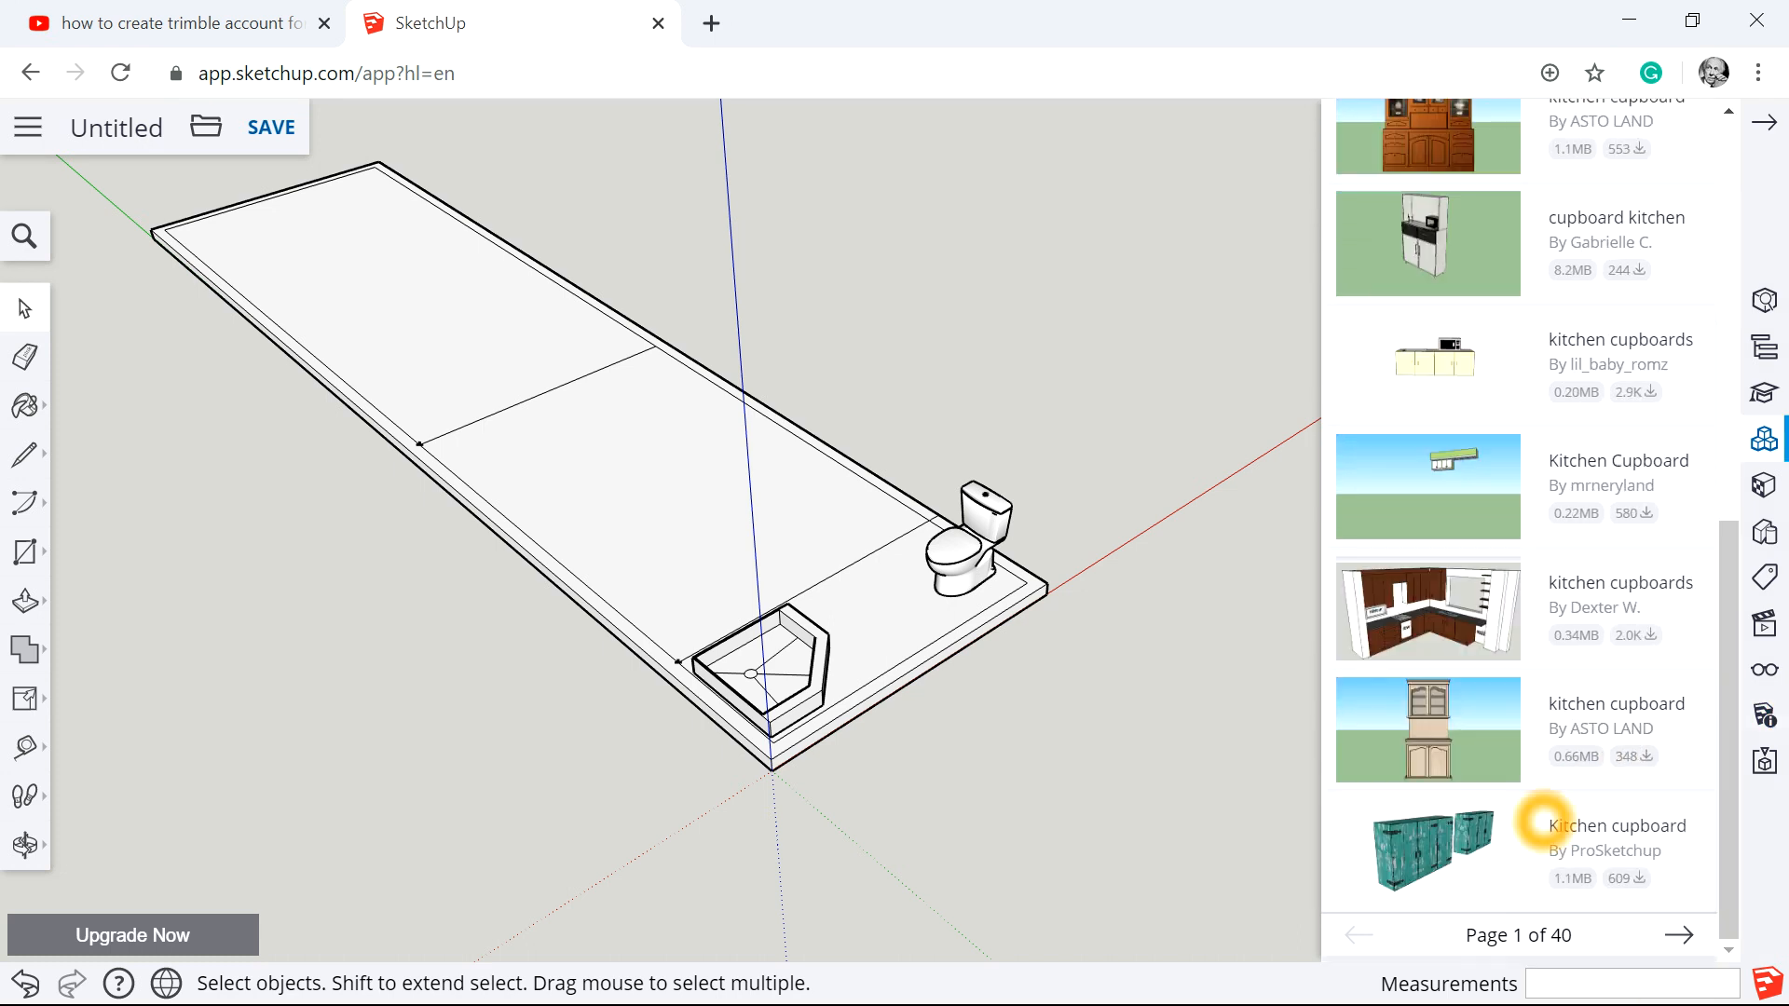
{"action": "scroll", "coordinate": [1544, 821], "scroll_direction": "up", "scroll_amount": 10}
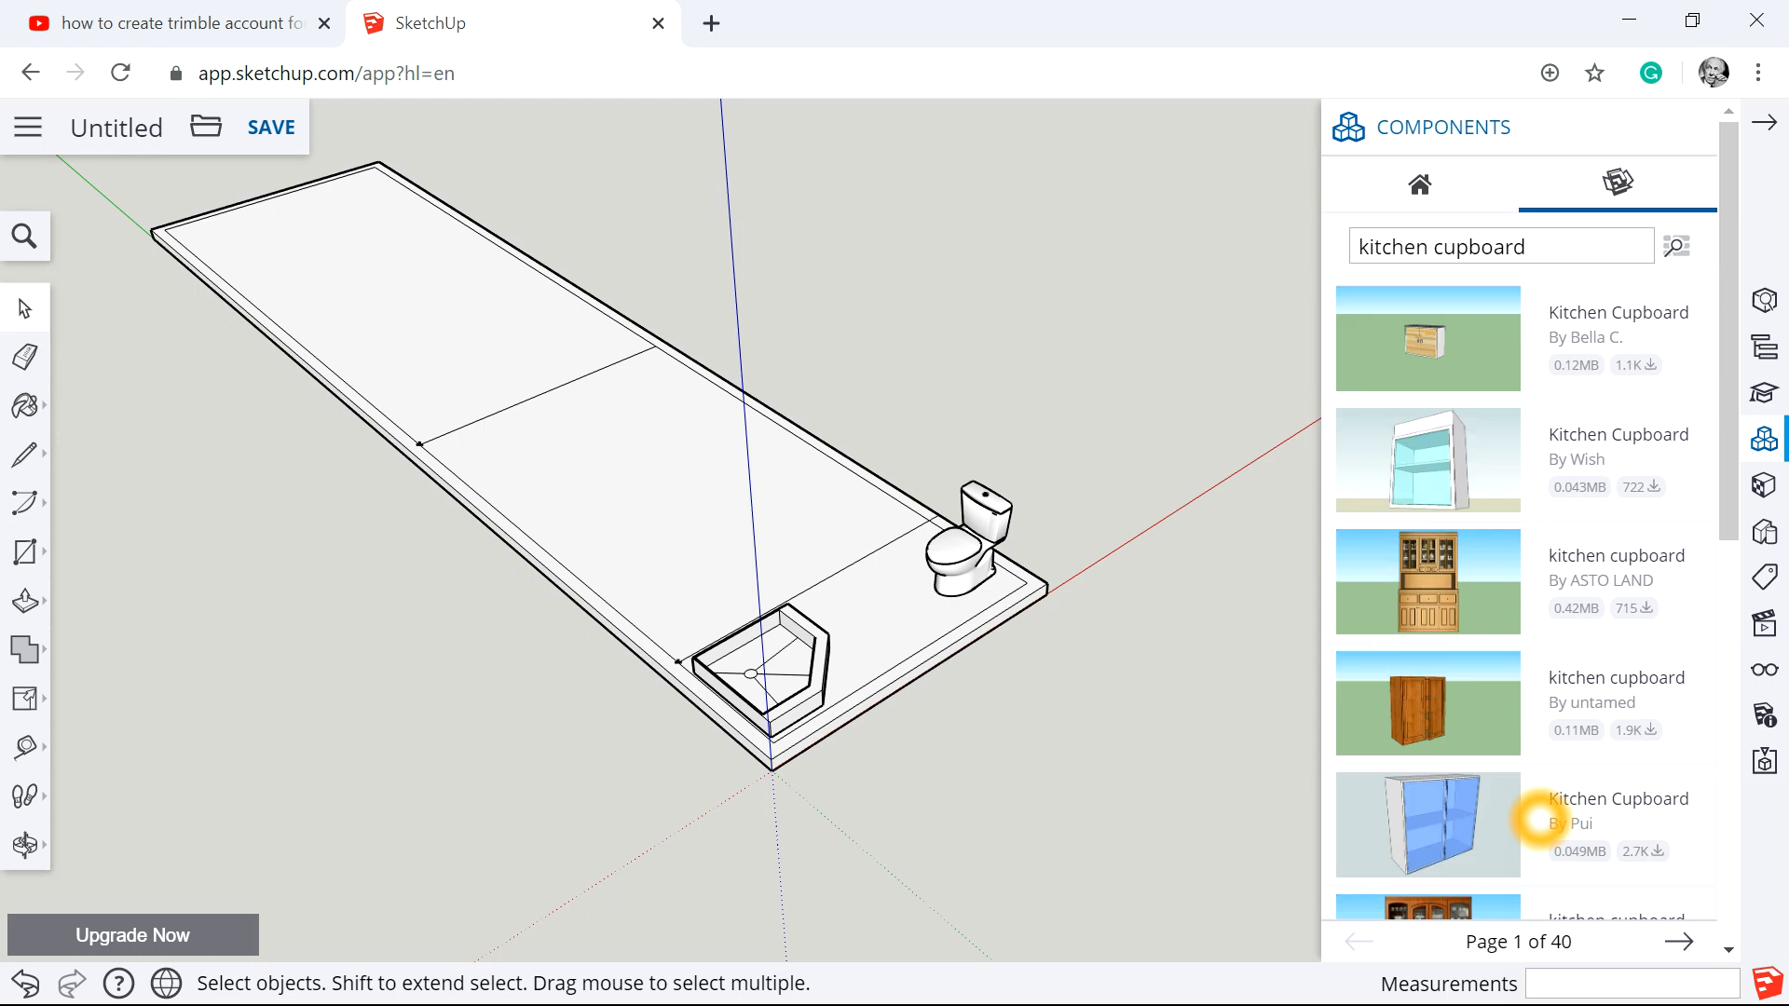
Place the first Kitchen Cupboard model, with two wooden doors and a dark top, in the middle room beside the bathroom line.
{"action": "left_click", "coordinate": [1421, 349]}
{"action": "left_click", "coordinate": [842, 650]}
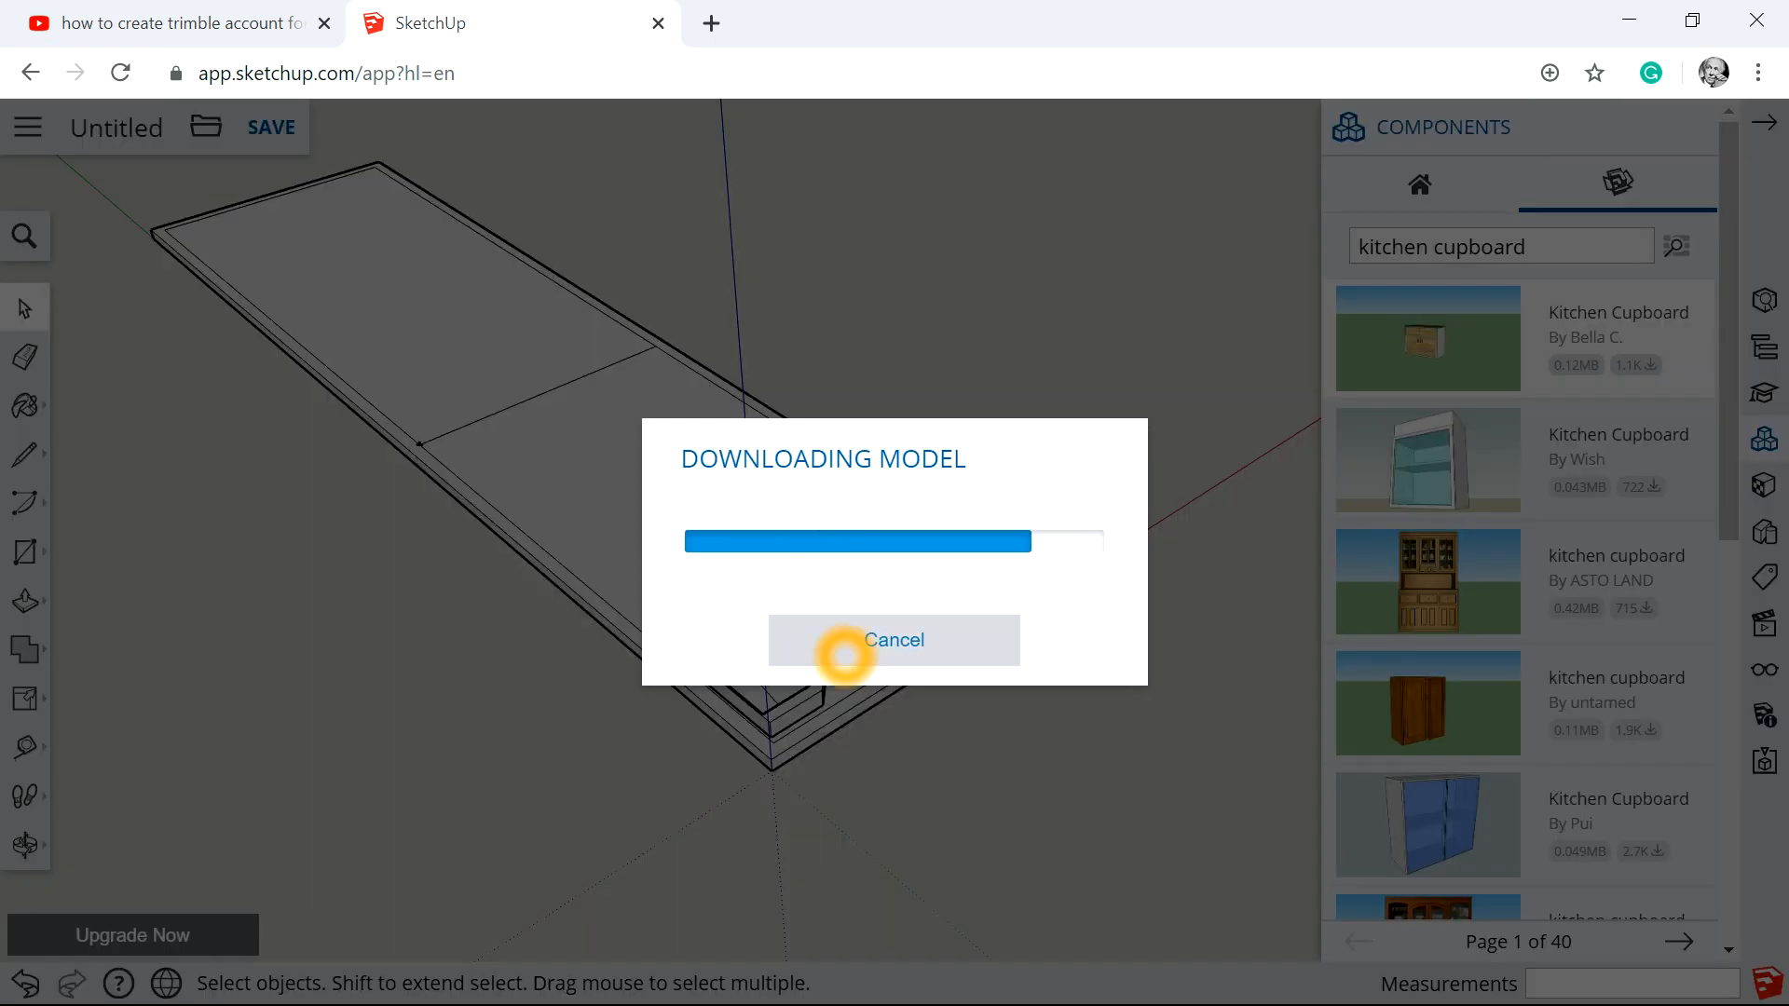
{"action": "scroll", "coordinate": [843, 477], "scroll_direction": "up", "scroll_amount": 3}
{"action": "scroll", "coordinate": [845, 476], "scroll_direction": "down", "scroll_amount": 4}
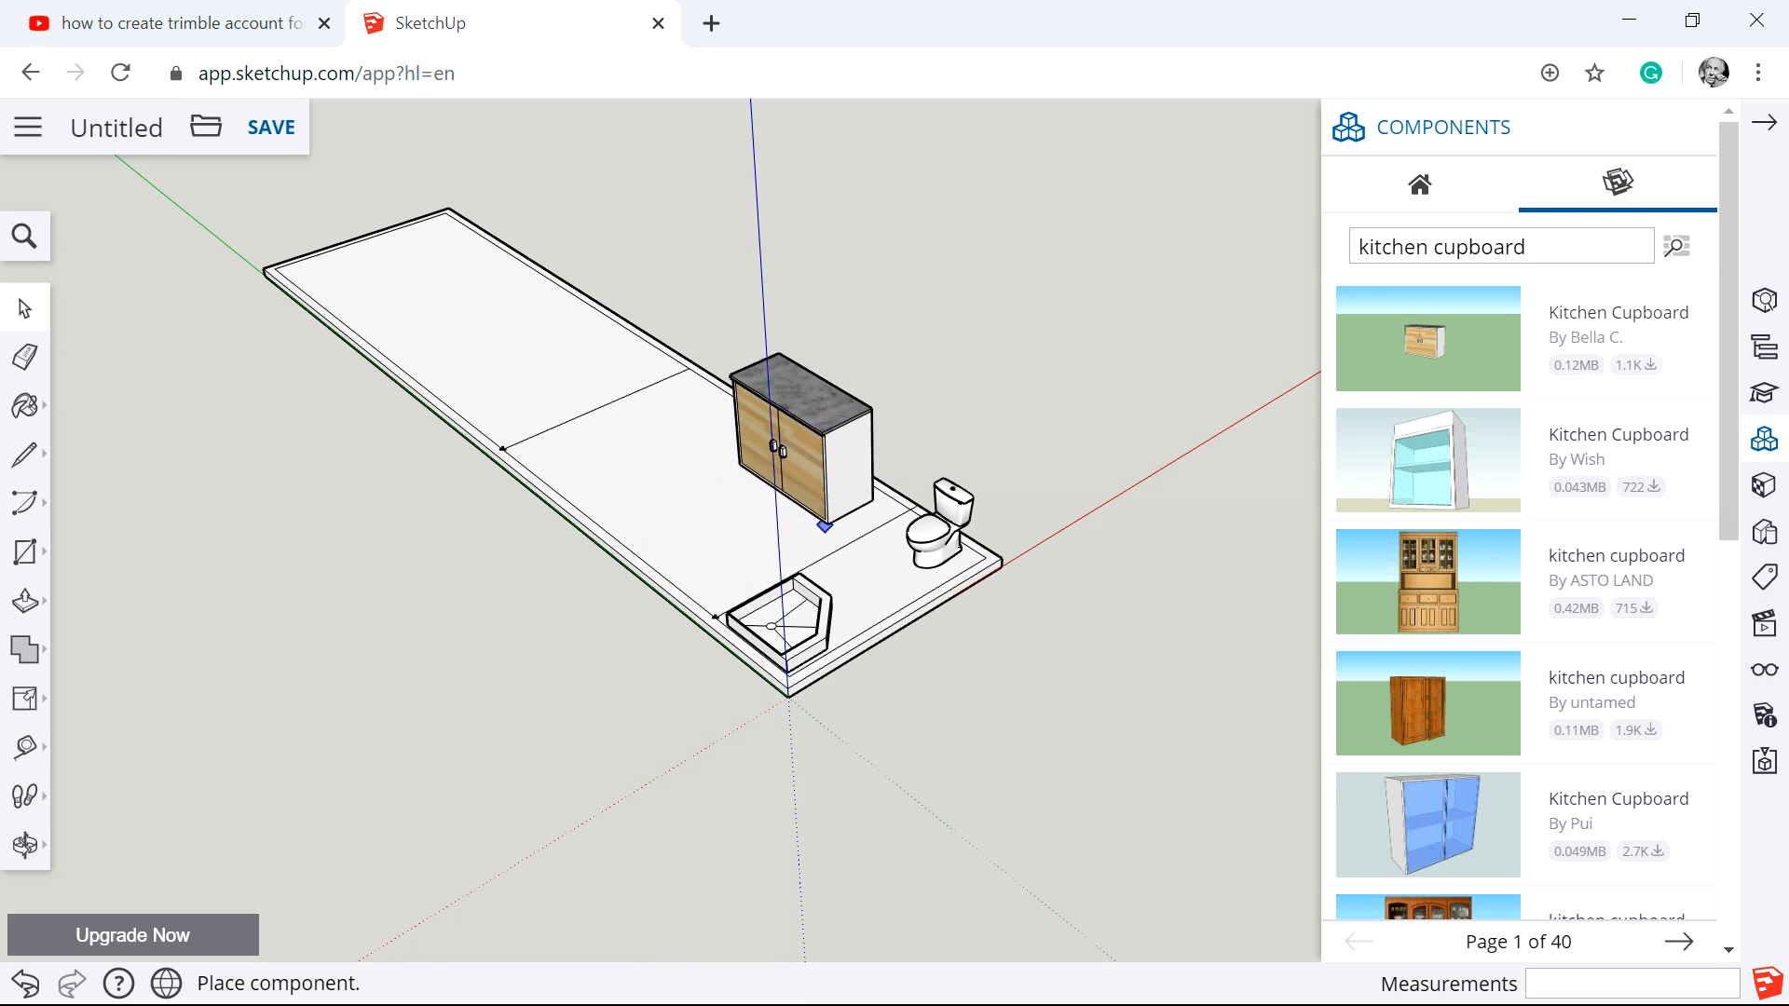
{"action": "left_click", "coordinate": [827, 522]}
Try to measure the kitchen cupboard from its top rear corner with the Tape Measure, and select the inner border line behind it.
{"action": "middle_click_drag", "start_coordinate": [832, 528], "coordinate": [731, 451]}
{"action": "scroll", "coordinate": [582, 610], "scroll_direction": "up", "scroll_amount": 3}
{"action": "left_click", "coordinate": [25, 745]}
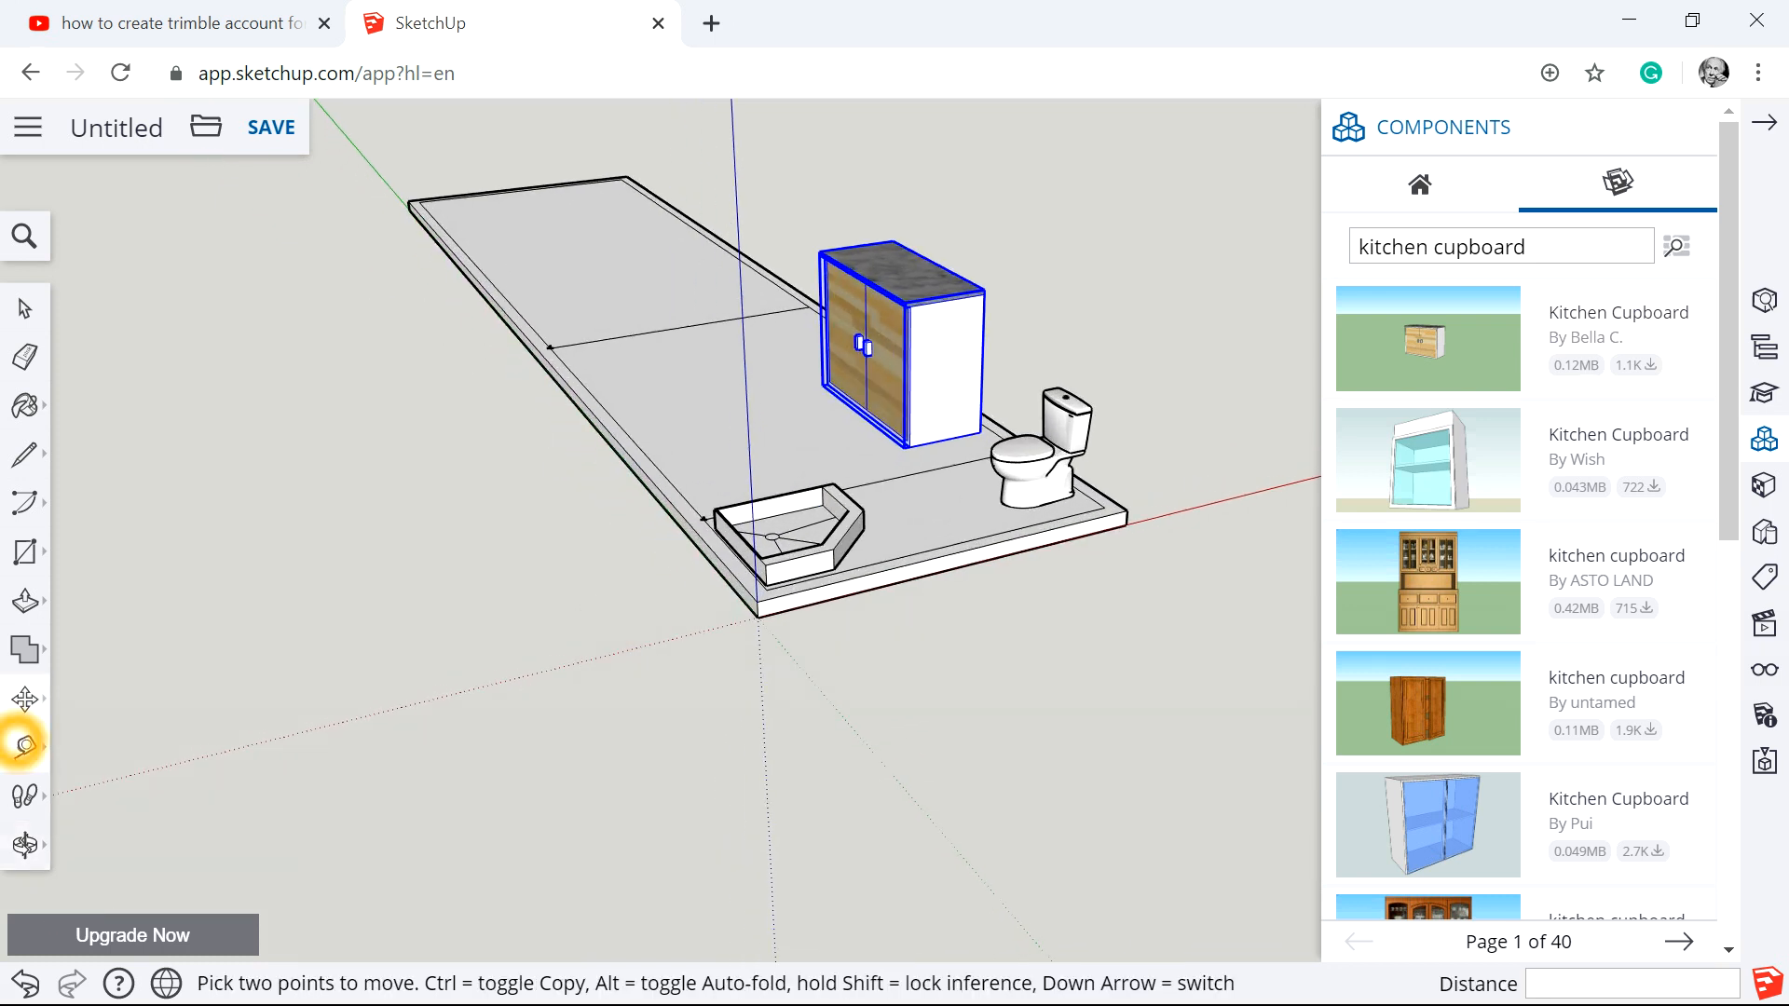
{"action": "left_click", "coordinate": [984, 289]}
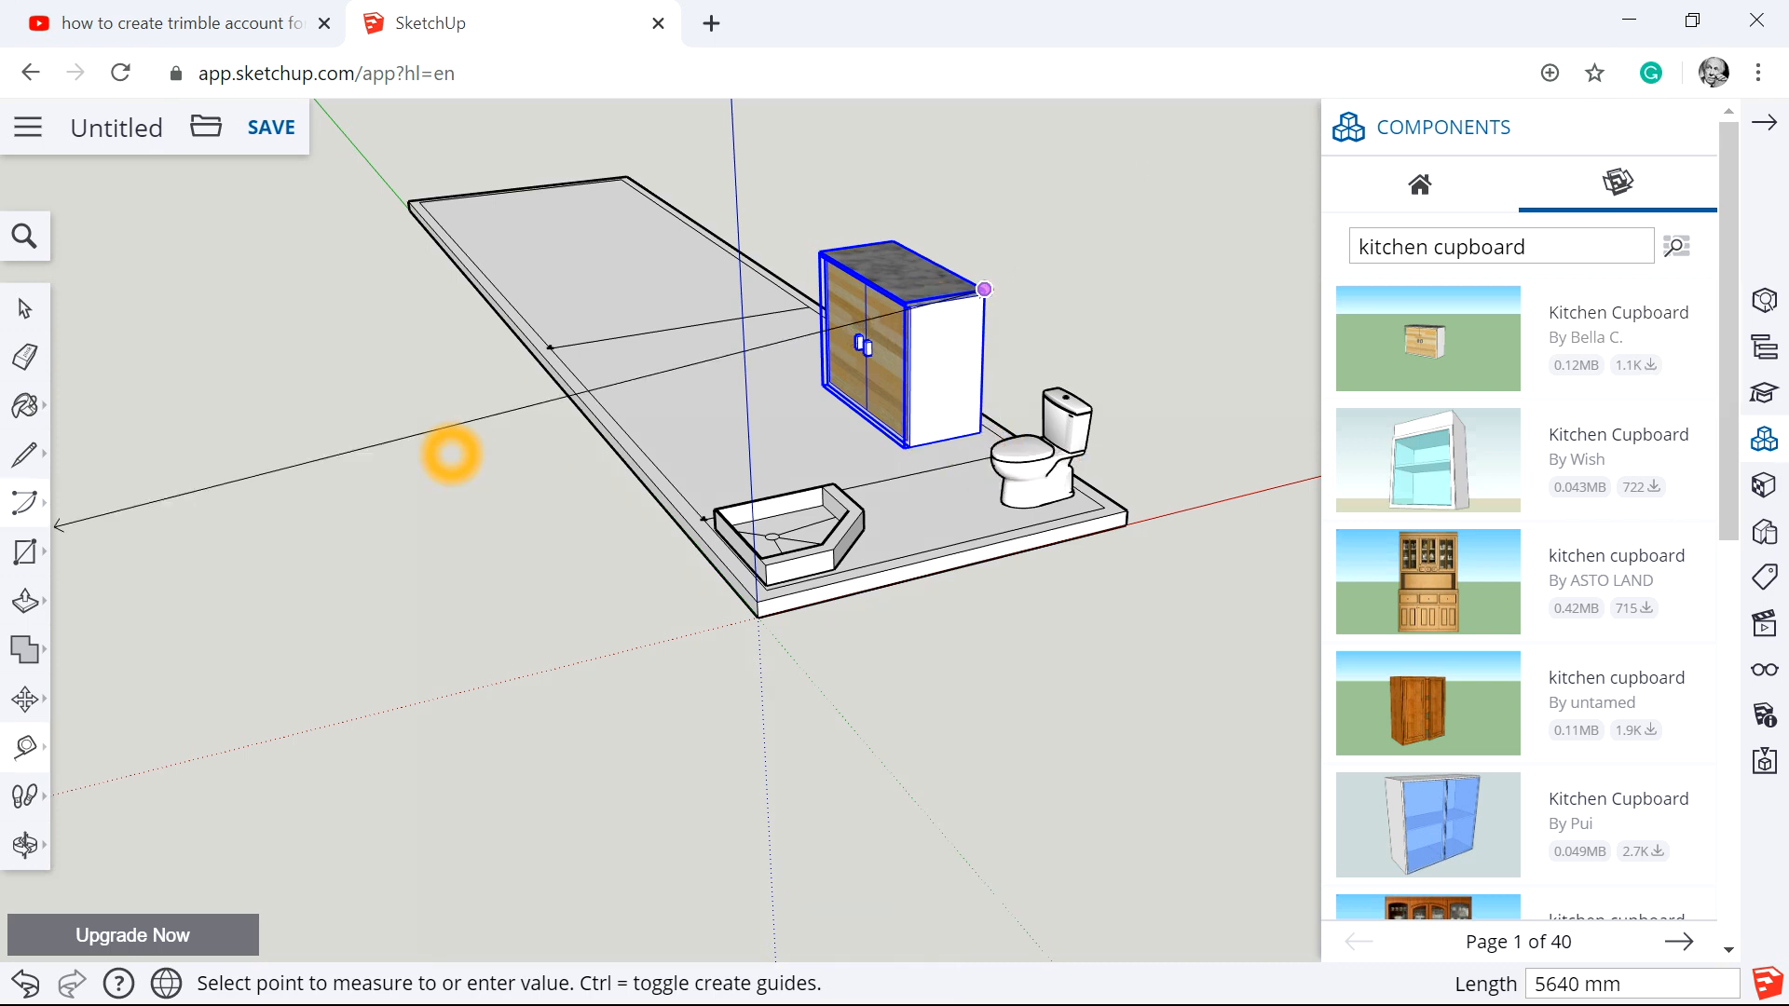
{"action": "left_click", "coordinate": [23, 308]}
{"action": "left_click", "coordinate": [795, 304]}
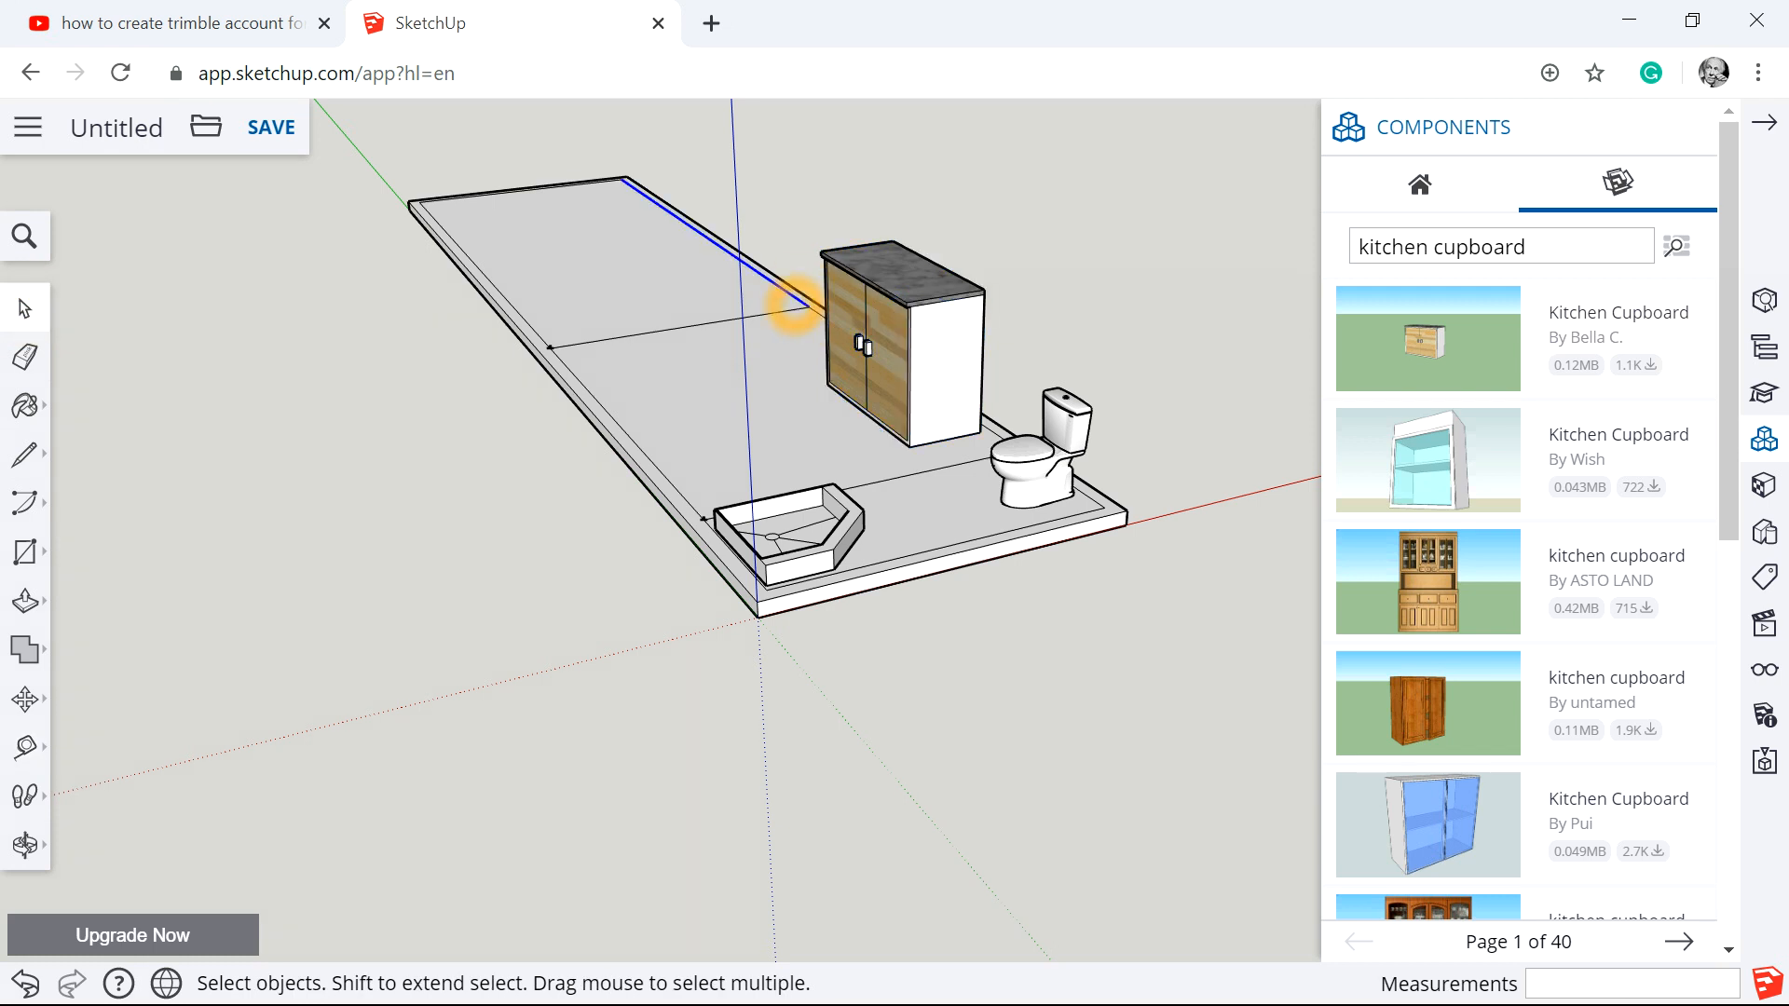
Save the model as "Tiny home floorplan" in the SketchUp project folder.
{"action": "scroll", "coordinate": [1059, 444], "scroll_direction": "up", "scroll_amount": 2}
{"action": "scroll", "coordinate": [1058, 443], "scroll_direction": "down", "scroll_amount": 8}
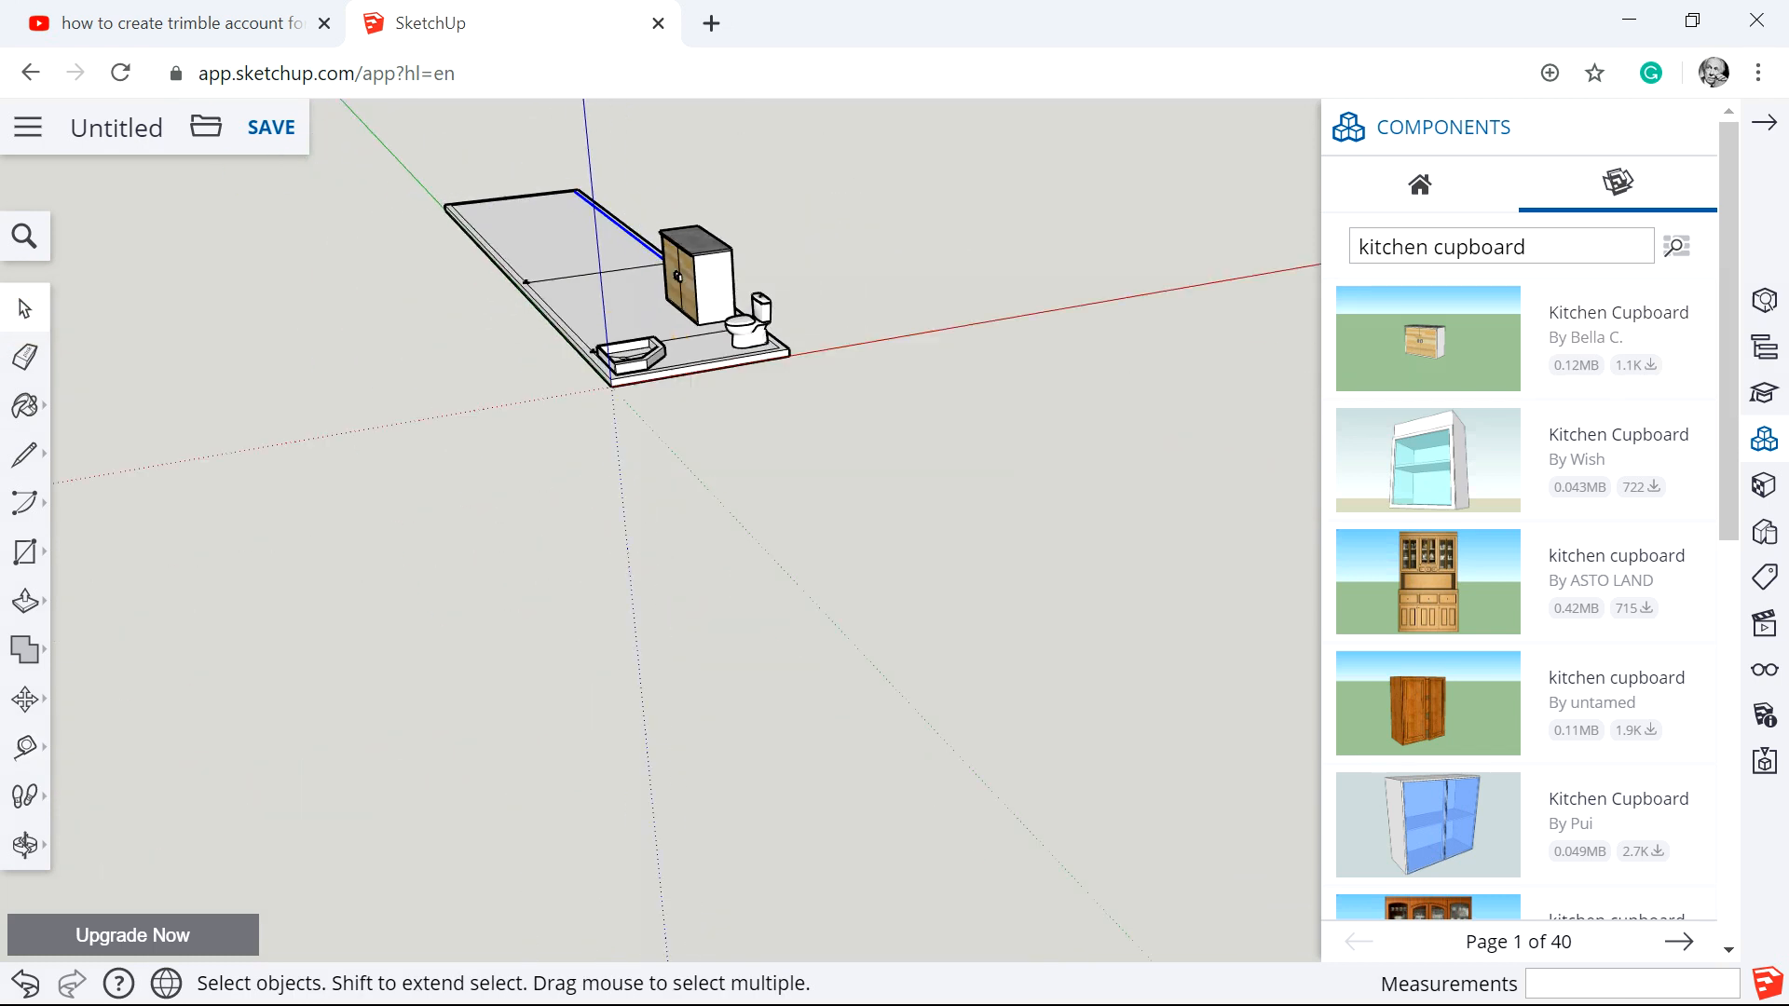
{"action": "scroll", "coordinate": [617, 199], "scroll_direction": "up", "scroll_amount": 3}
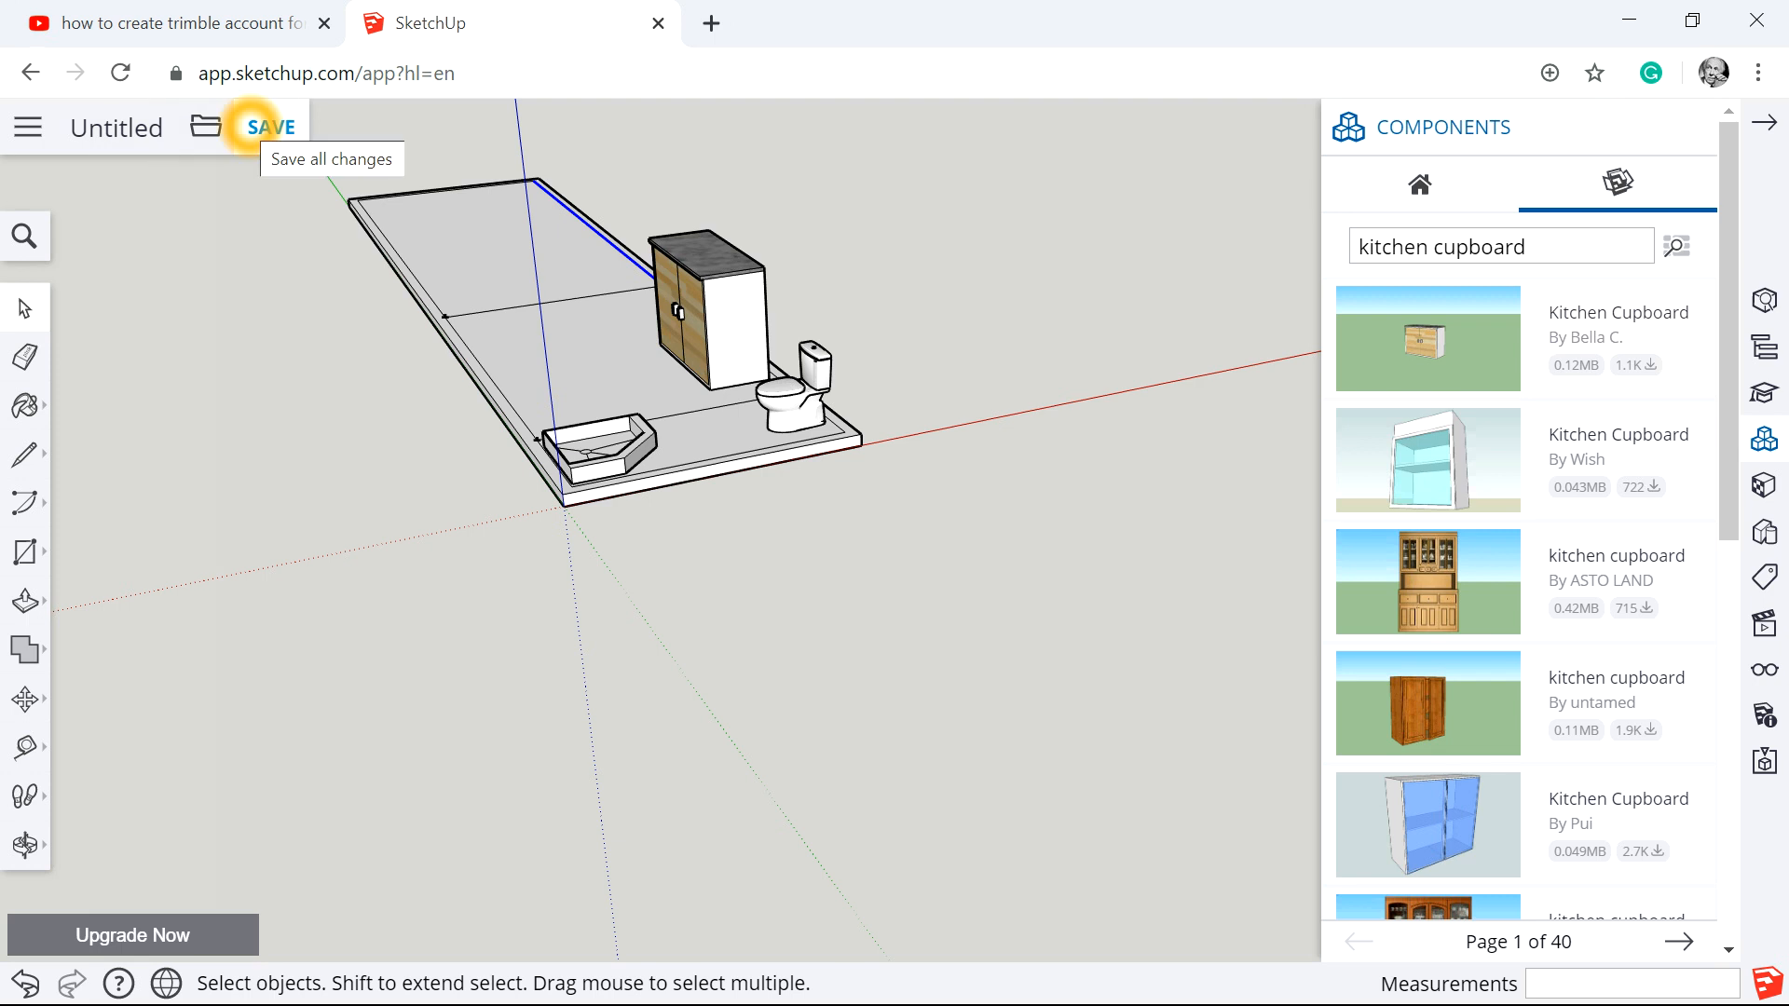
{"action": "left_click", "coordinate": [270, 127]}
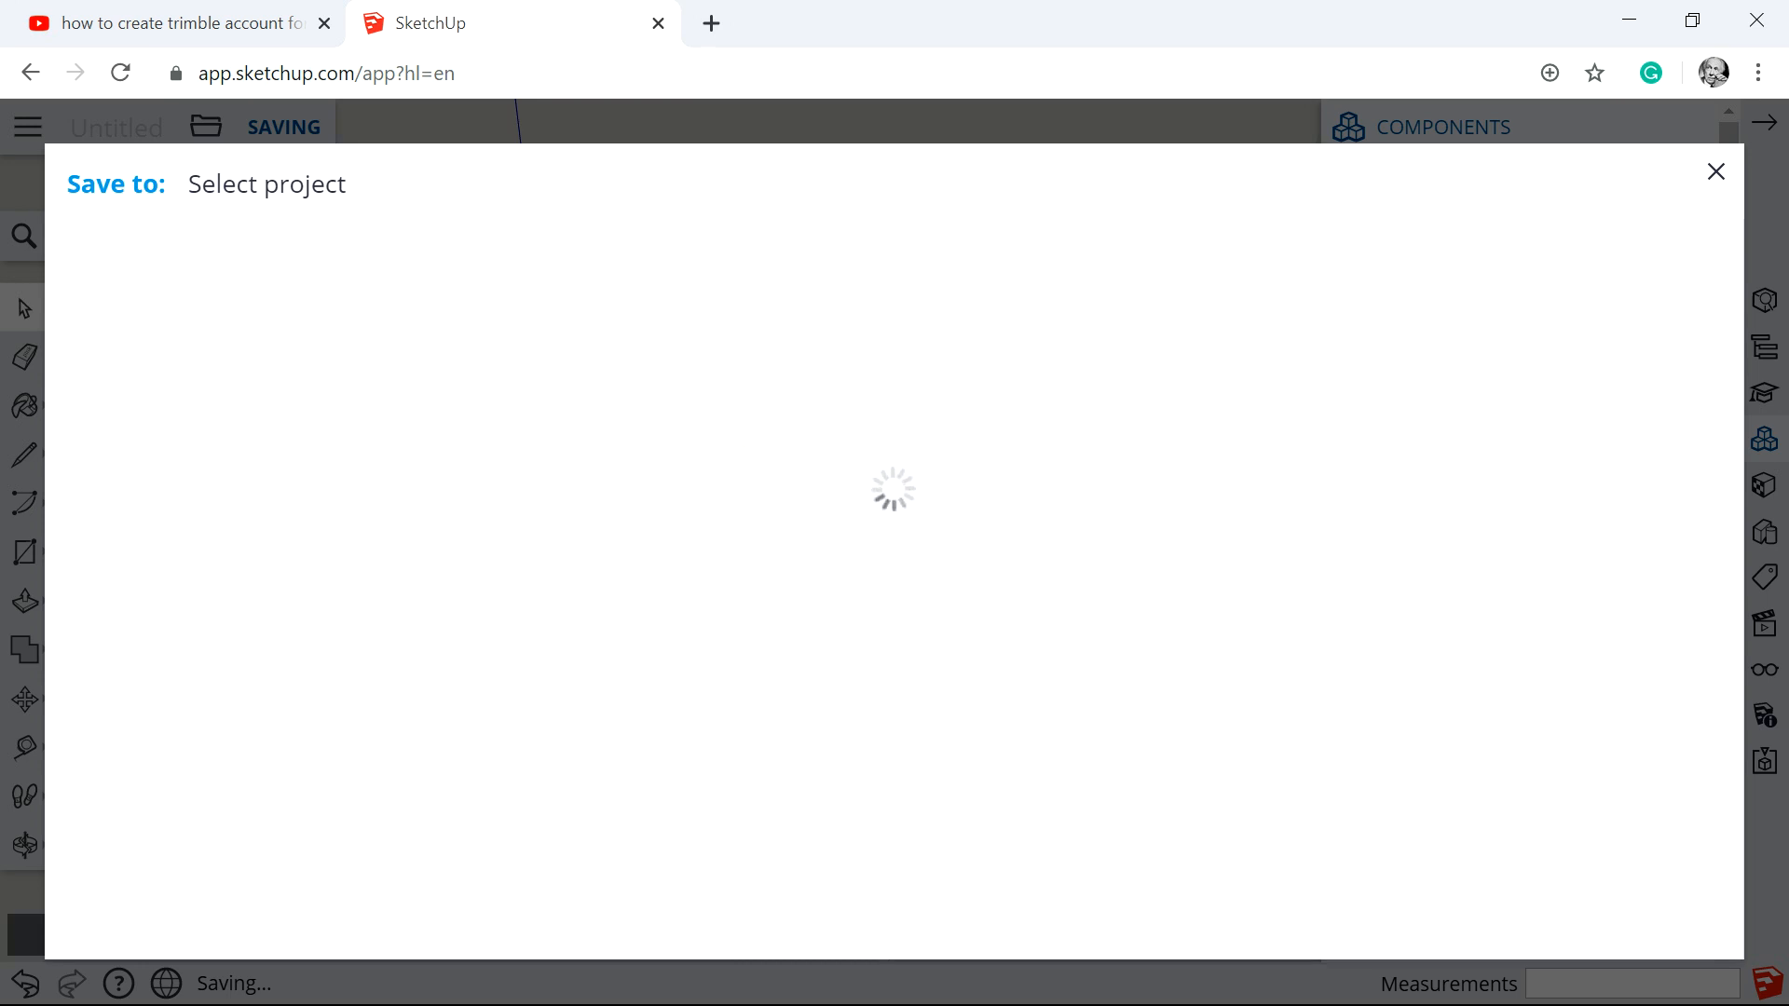
{"action": "left_click", "coordinate": [239, 423]}
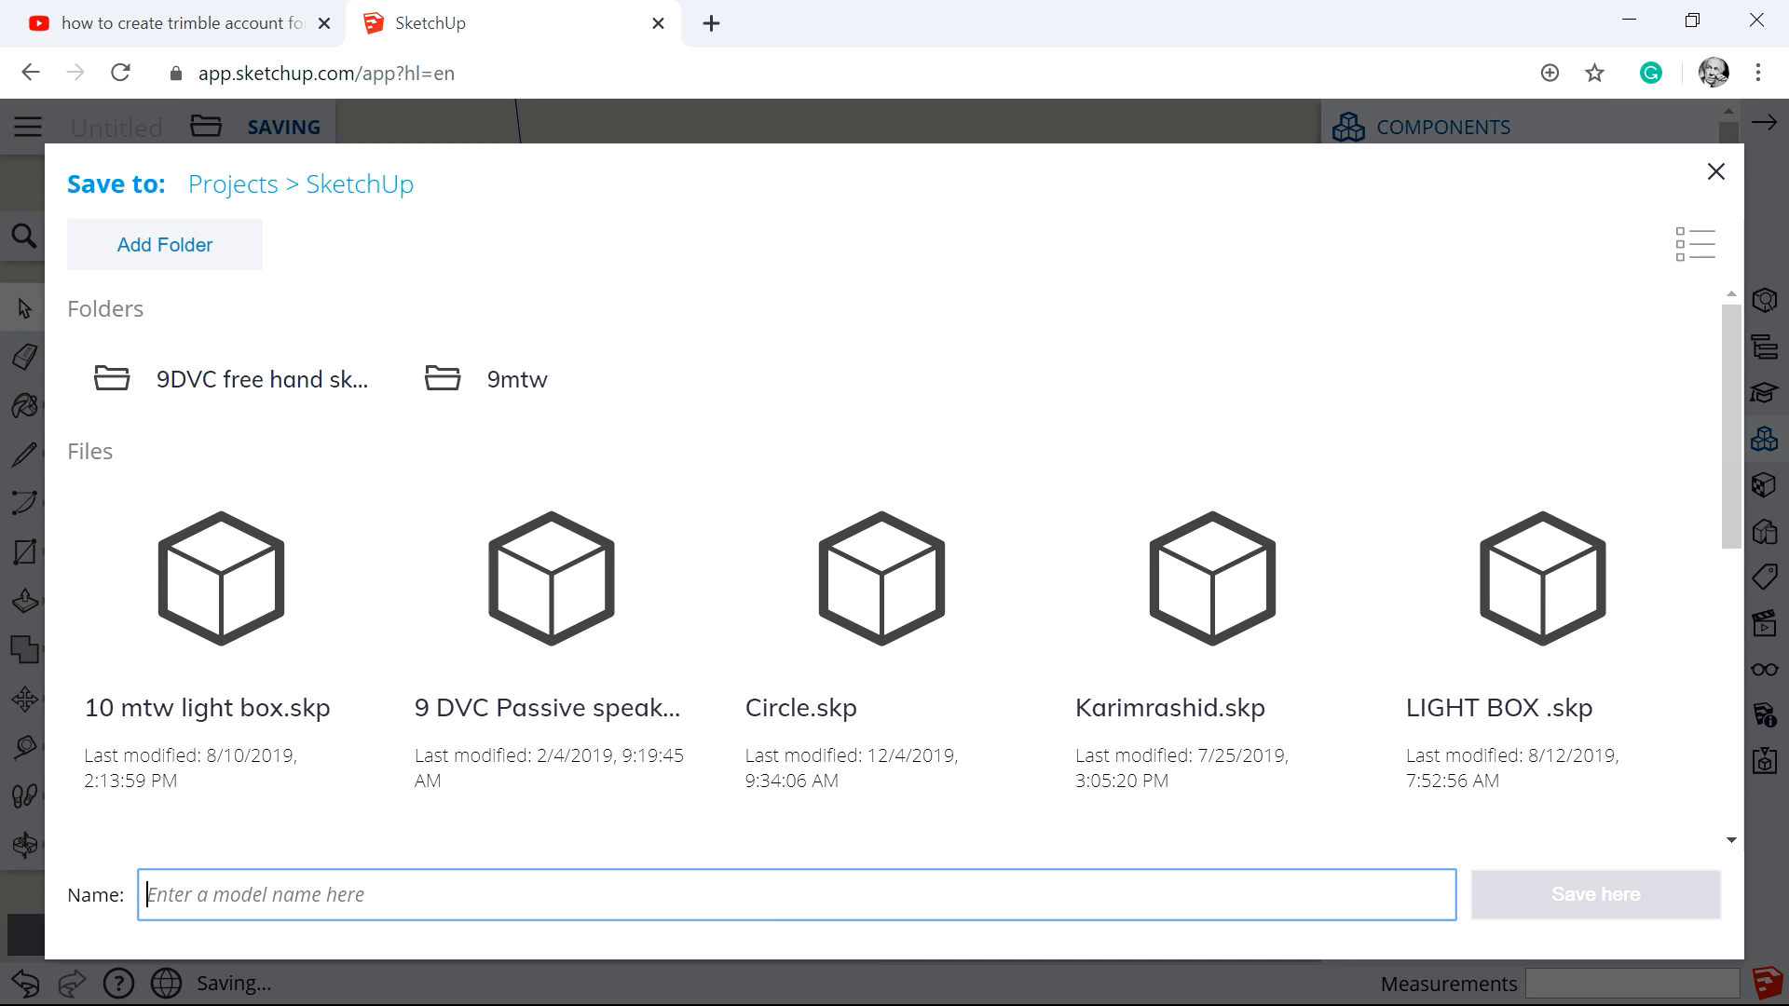
{"action": "left_click", "coordinate": [439, 914]}
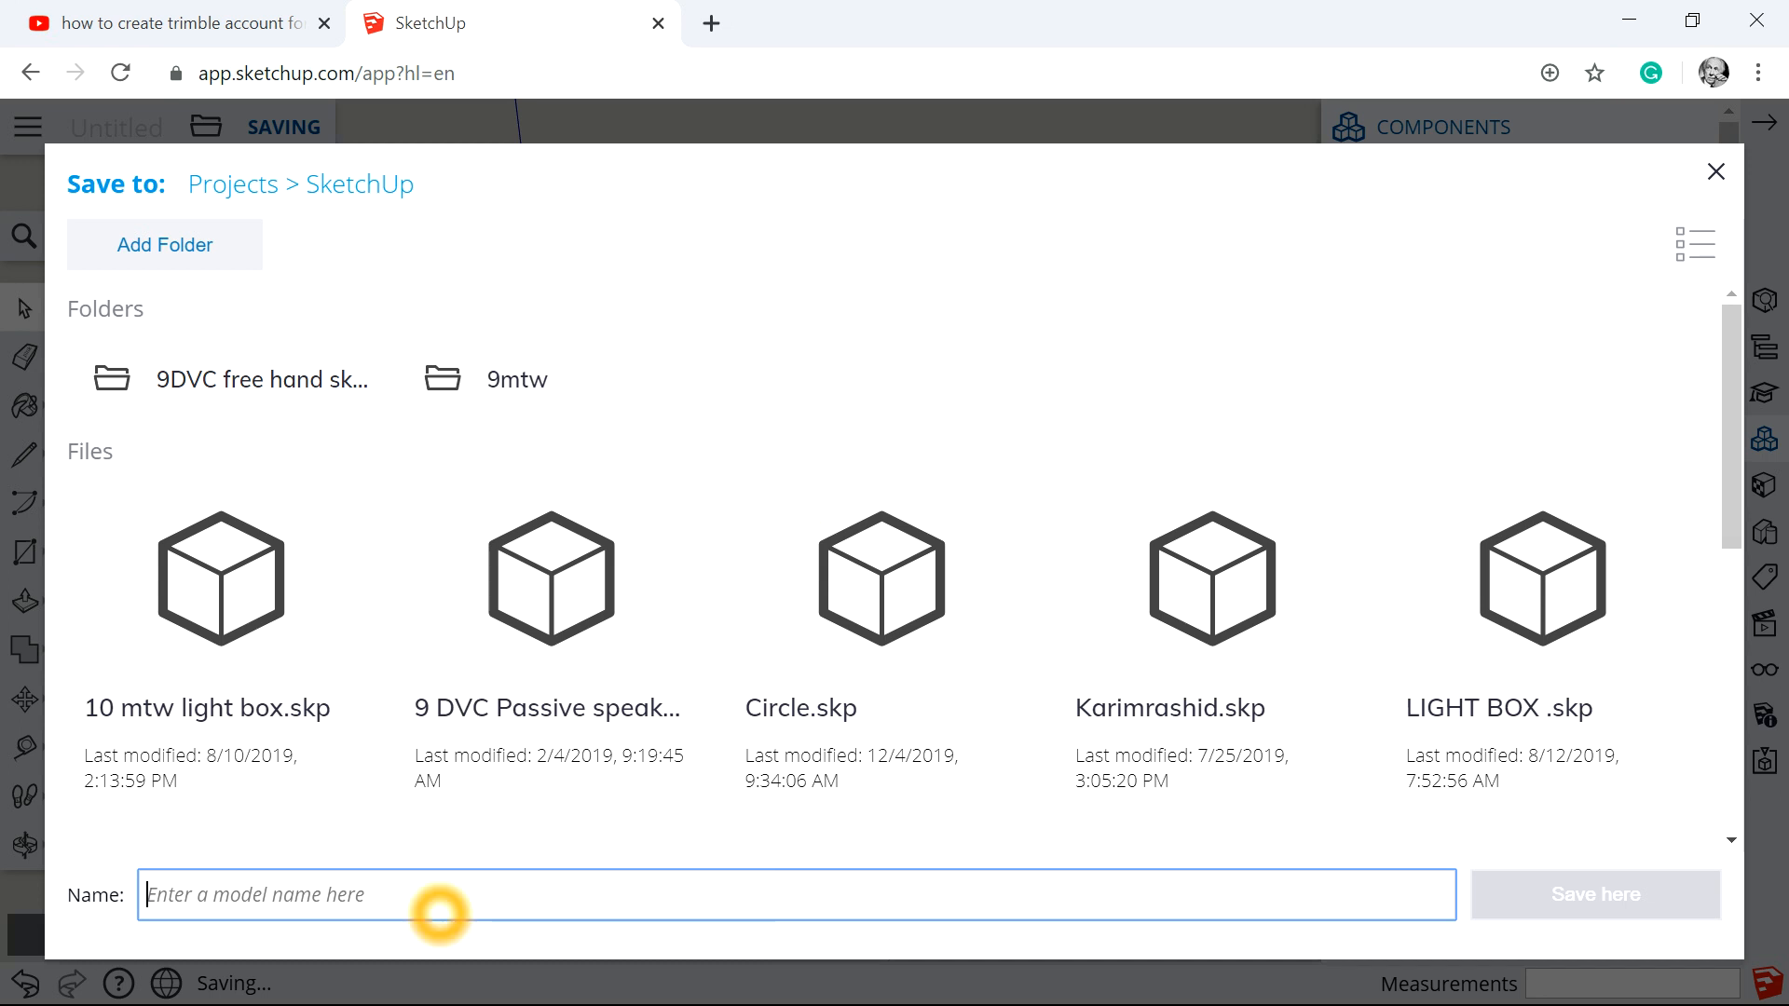
{"action": "type", "text": "Tiny home floorplan"}
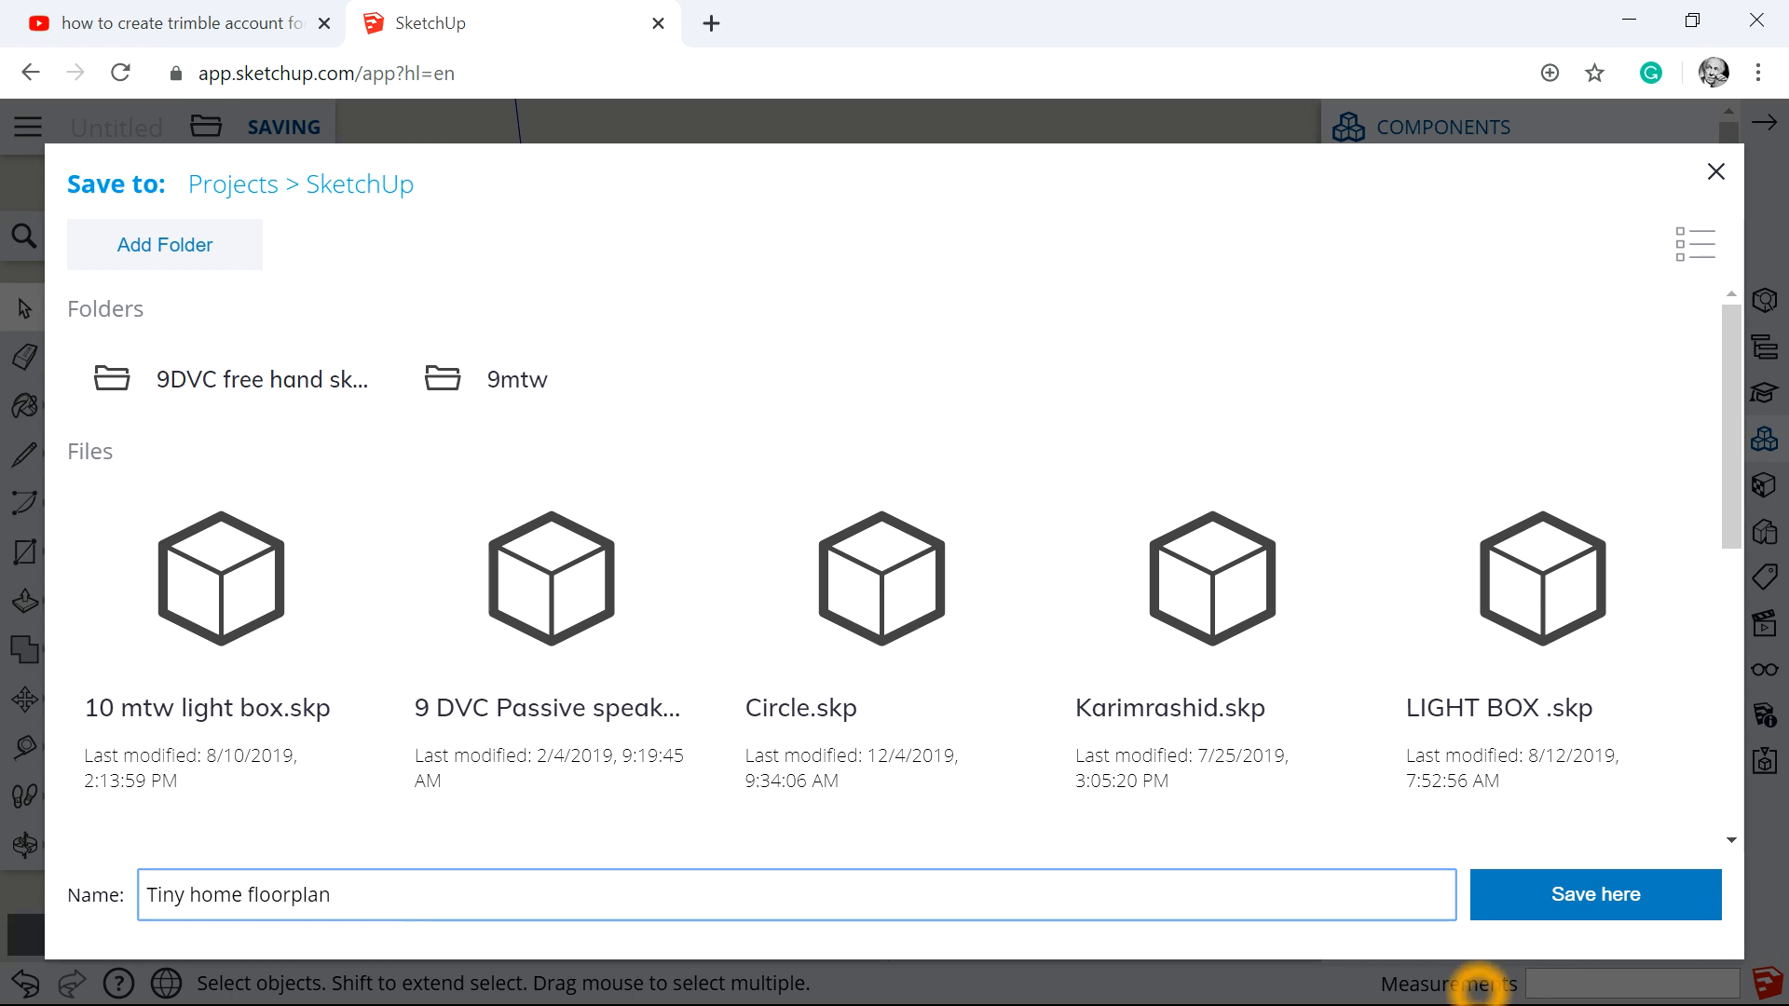
{"action": "left_click", "coordinate": [1553, 902]}
{"action": "left_click", "coordinate": [1605, 876]}
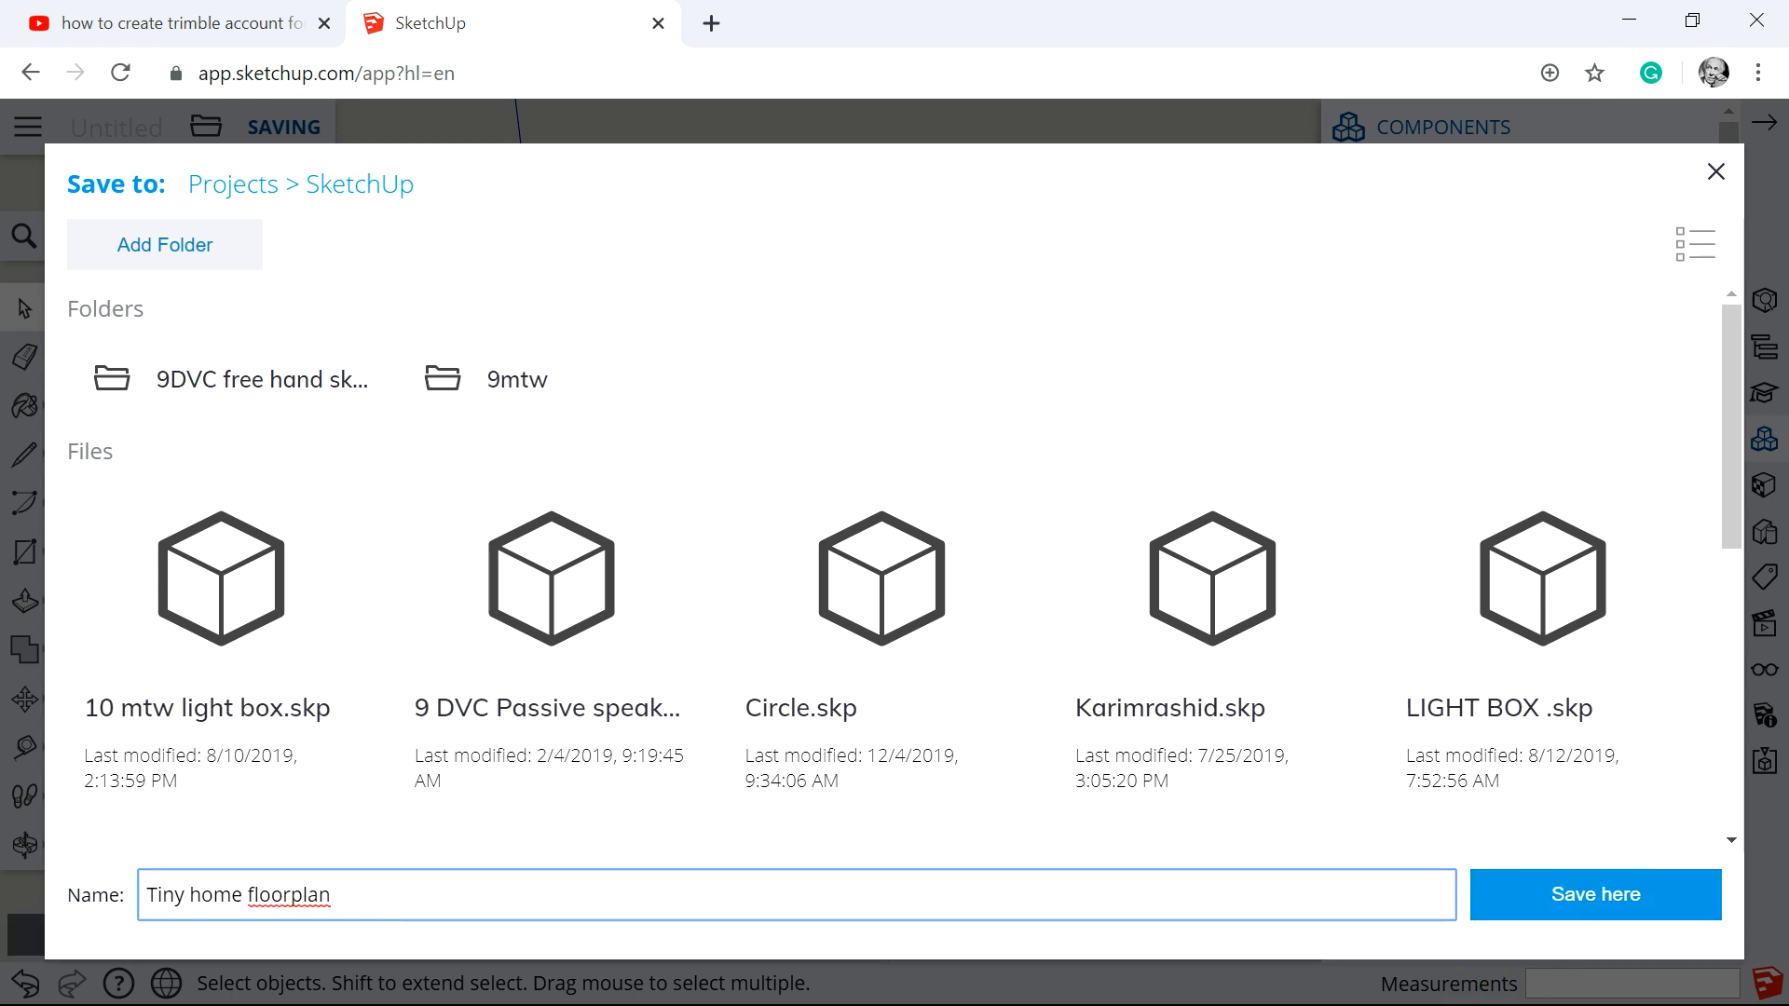
Close the 3D Warehouse component browser so the furnished floorplan has the full drawing area.
{"action": "scroll", "coordinate": [884, 238], "scroll_direction": "up", "scroll_amount": 3}
{"action": "scroll", "coordinate": [884, 238], "scroll_direction": "down", "scroll_amount": 3}
{"action": "scroll", "coordinate": [317, 235], "scroll_direction": "down", "scroll_amount": 2}
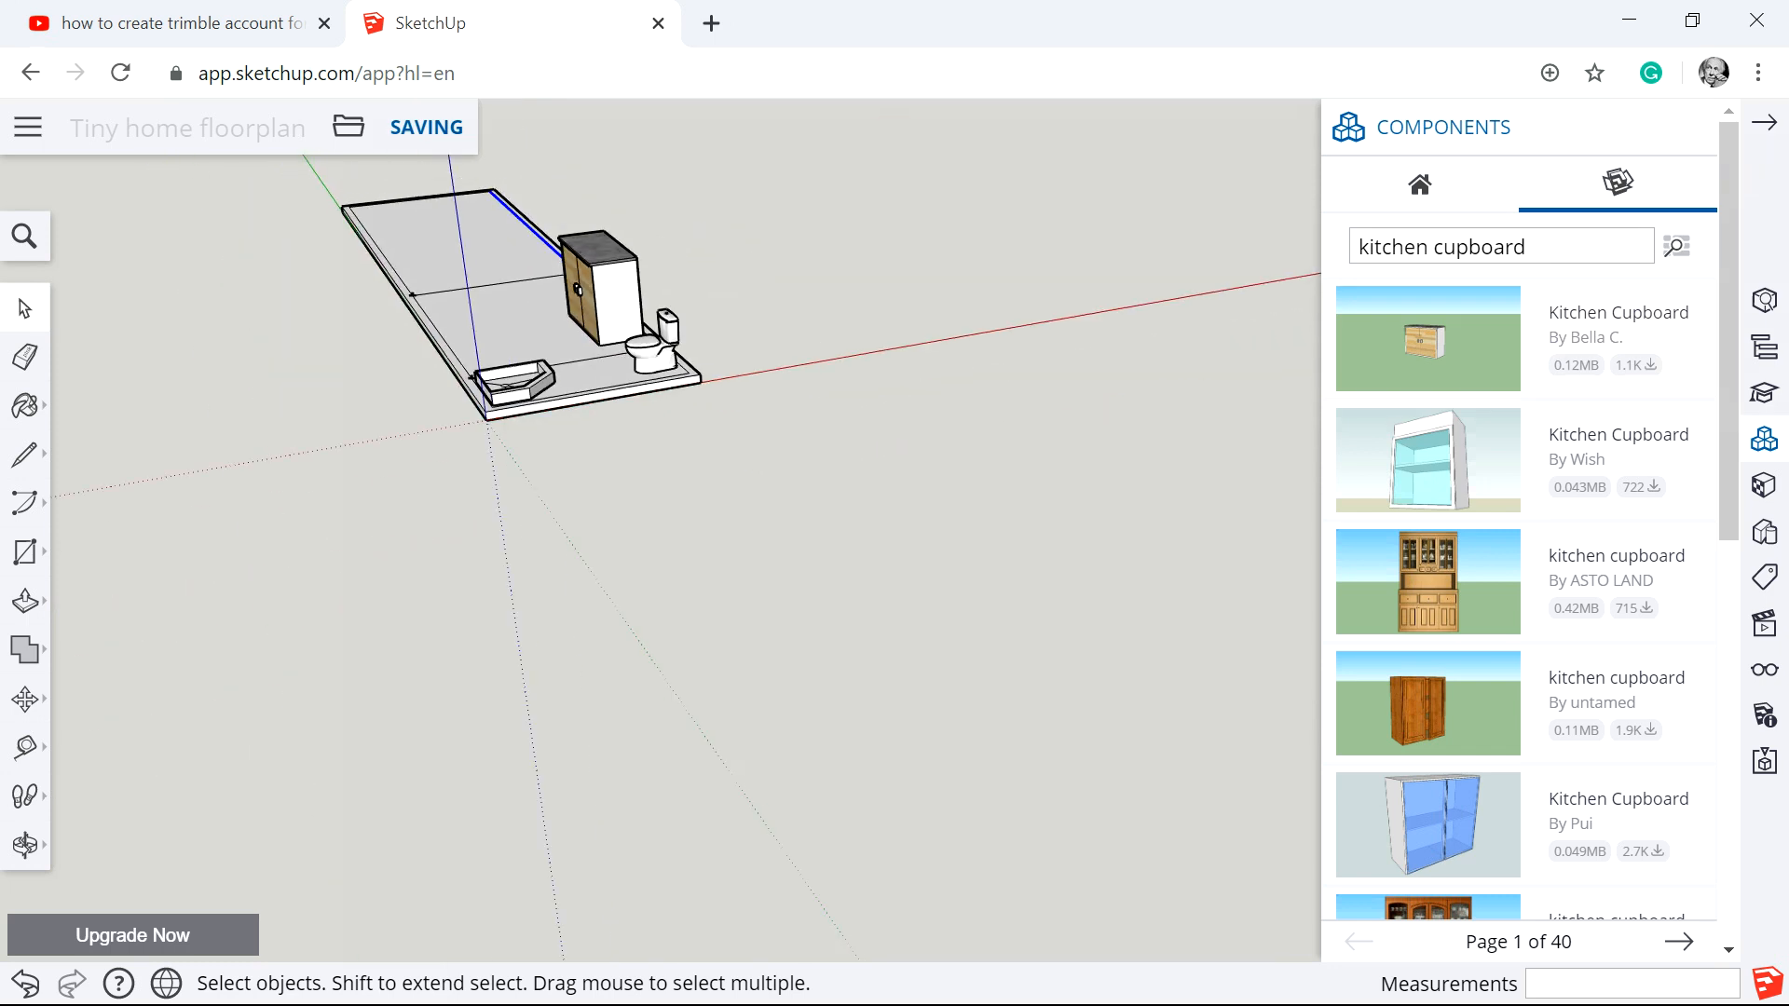
{"action": "scroll", "coordinate": [683, 226], "scroll_direction": "down", "scroll_amount": 3}
{"action": "scroll", "coordinate": [505, 162], "scroll_direction": "up", "scroll_amount": 3}
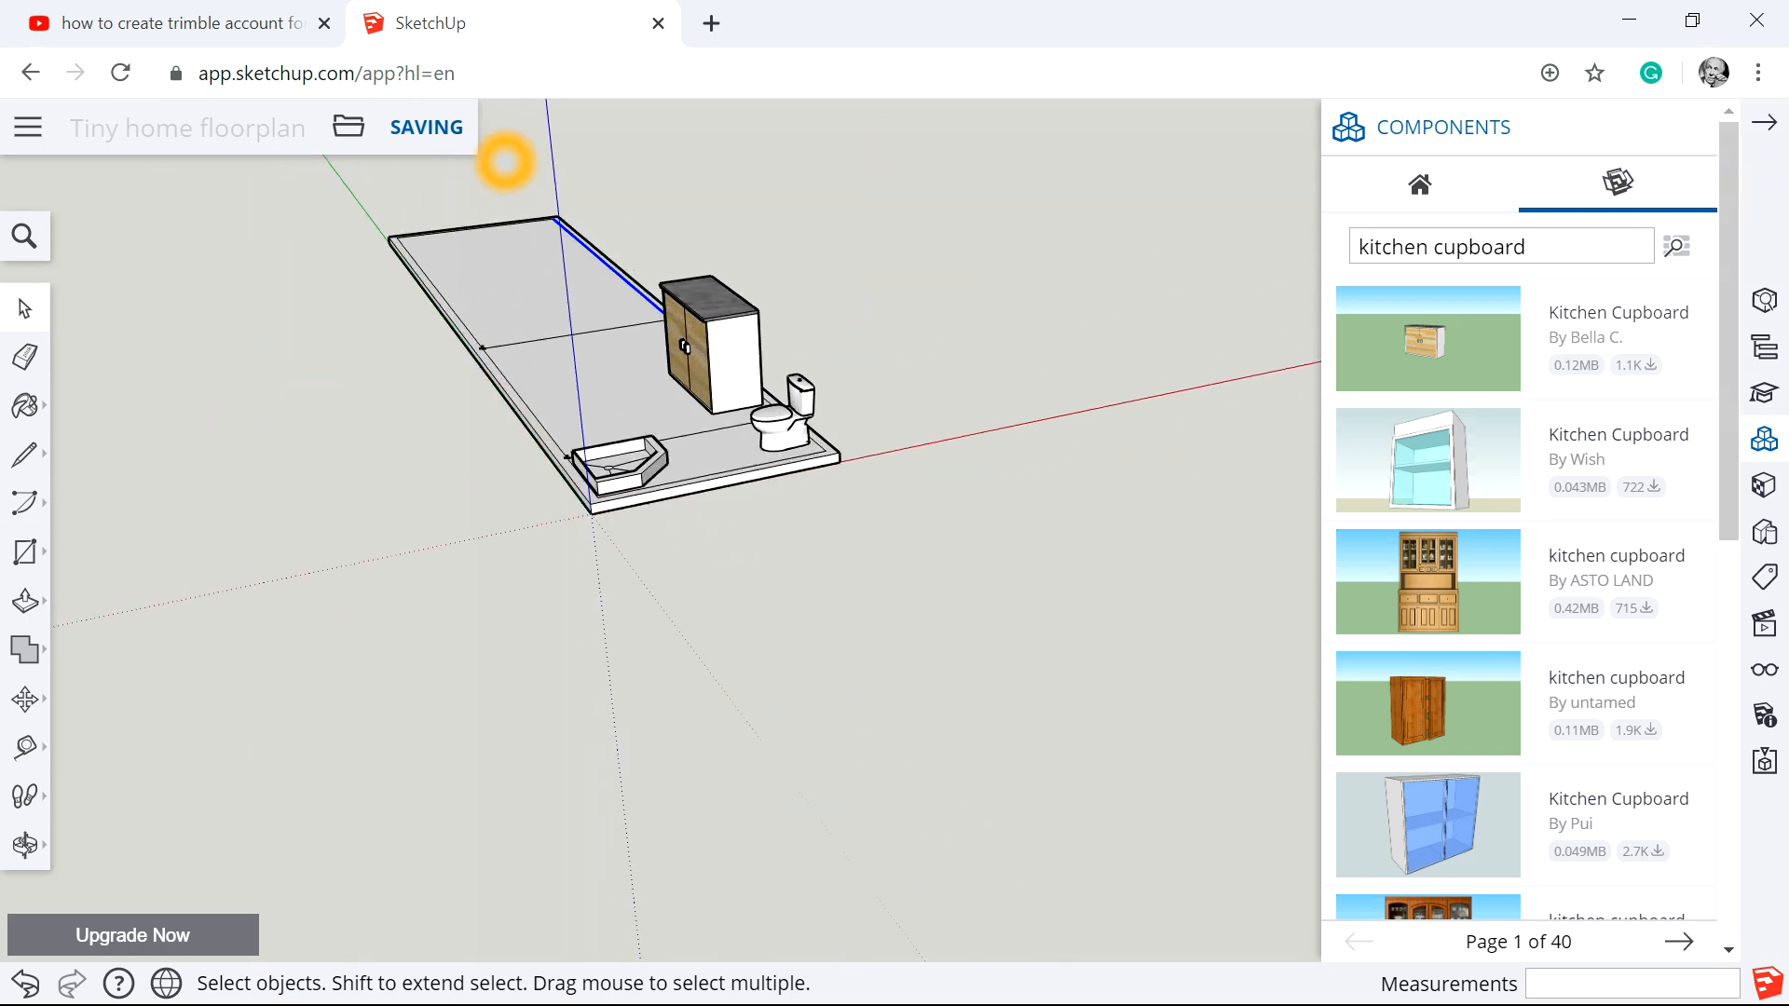
{"action": "scroll", "coordinate": [505, 162], "scroll_direction": "up", "scroll_amount": 3}
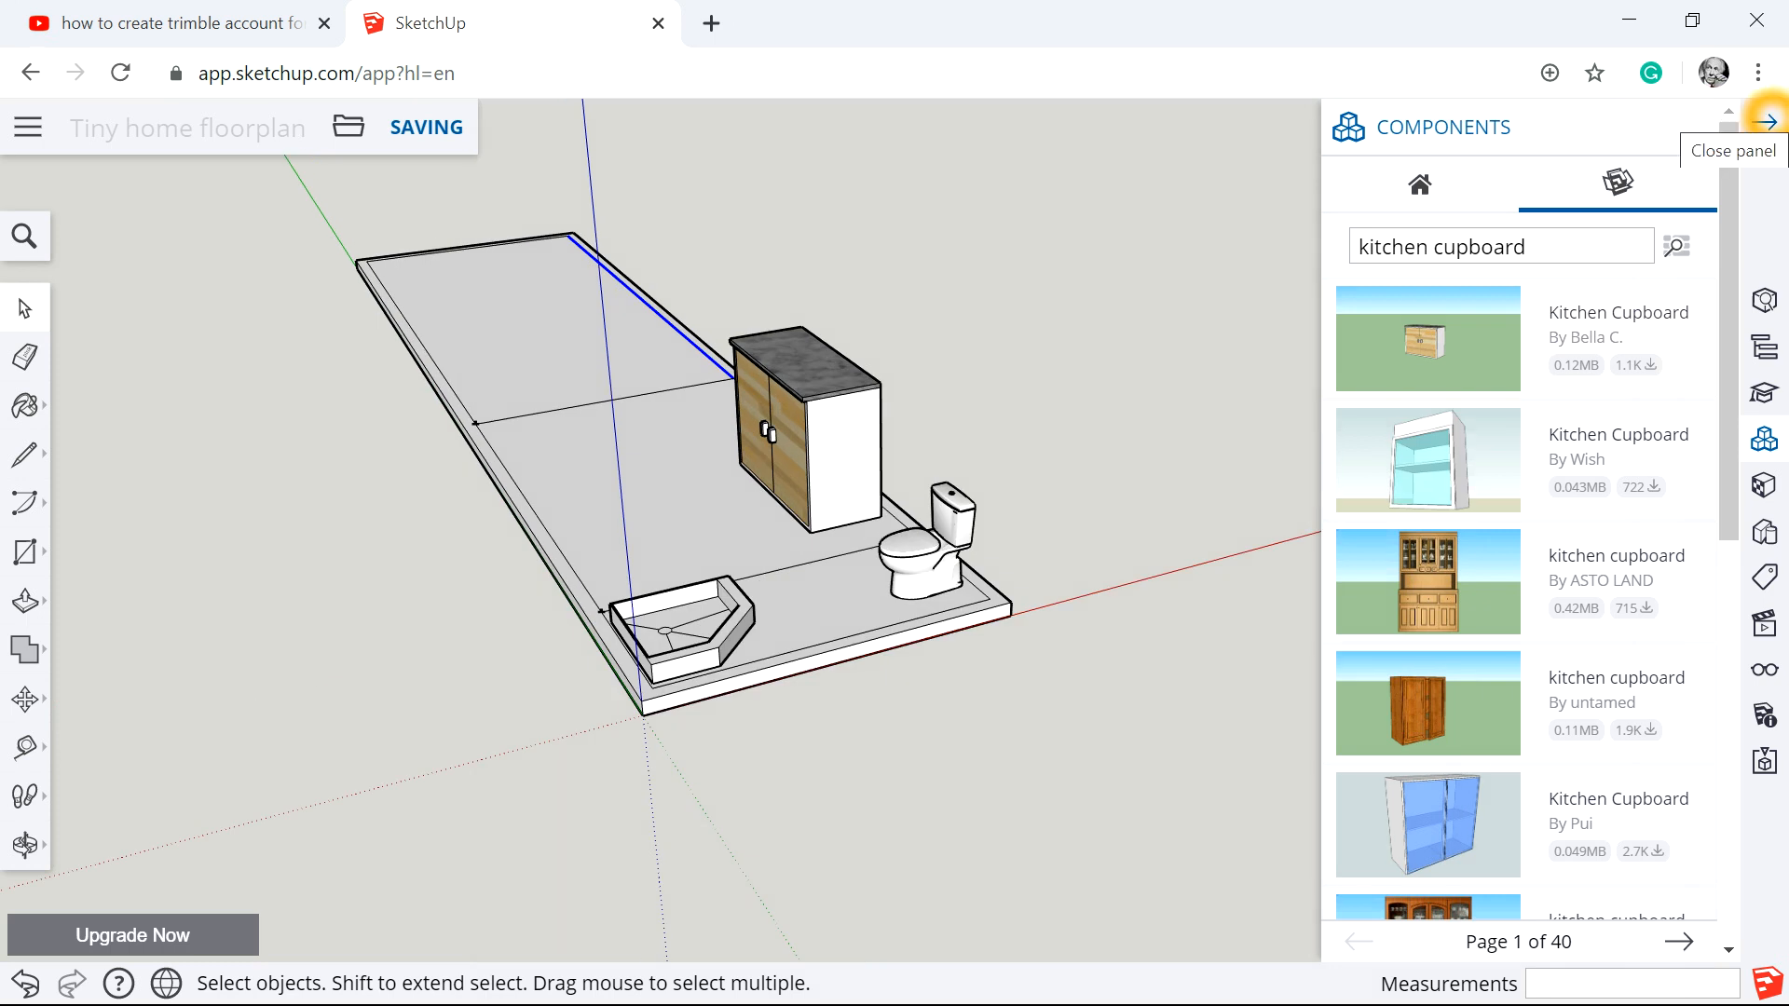
{"action": "left_click", "coordinate": [1766, 119]}
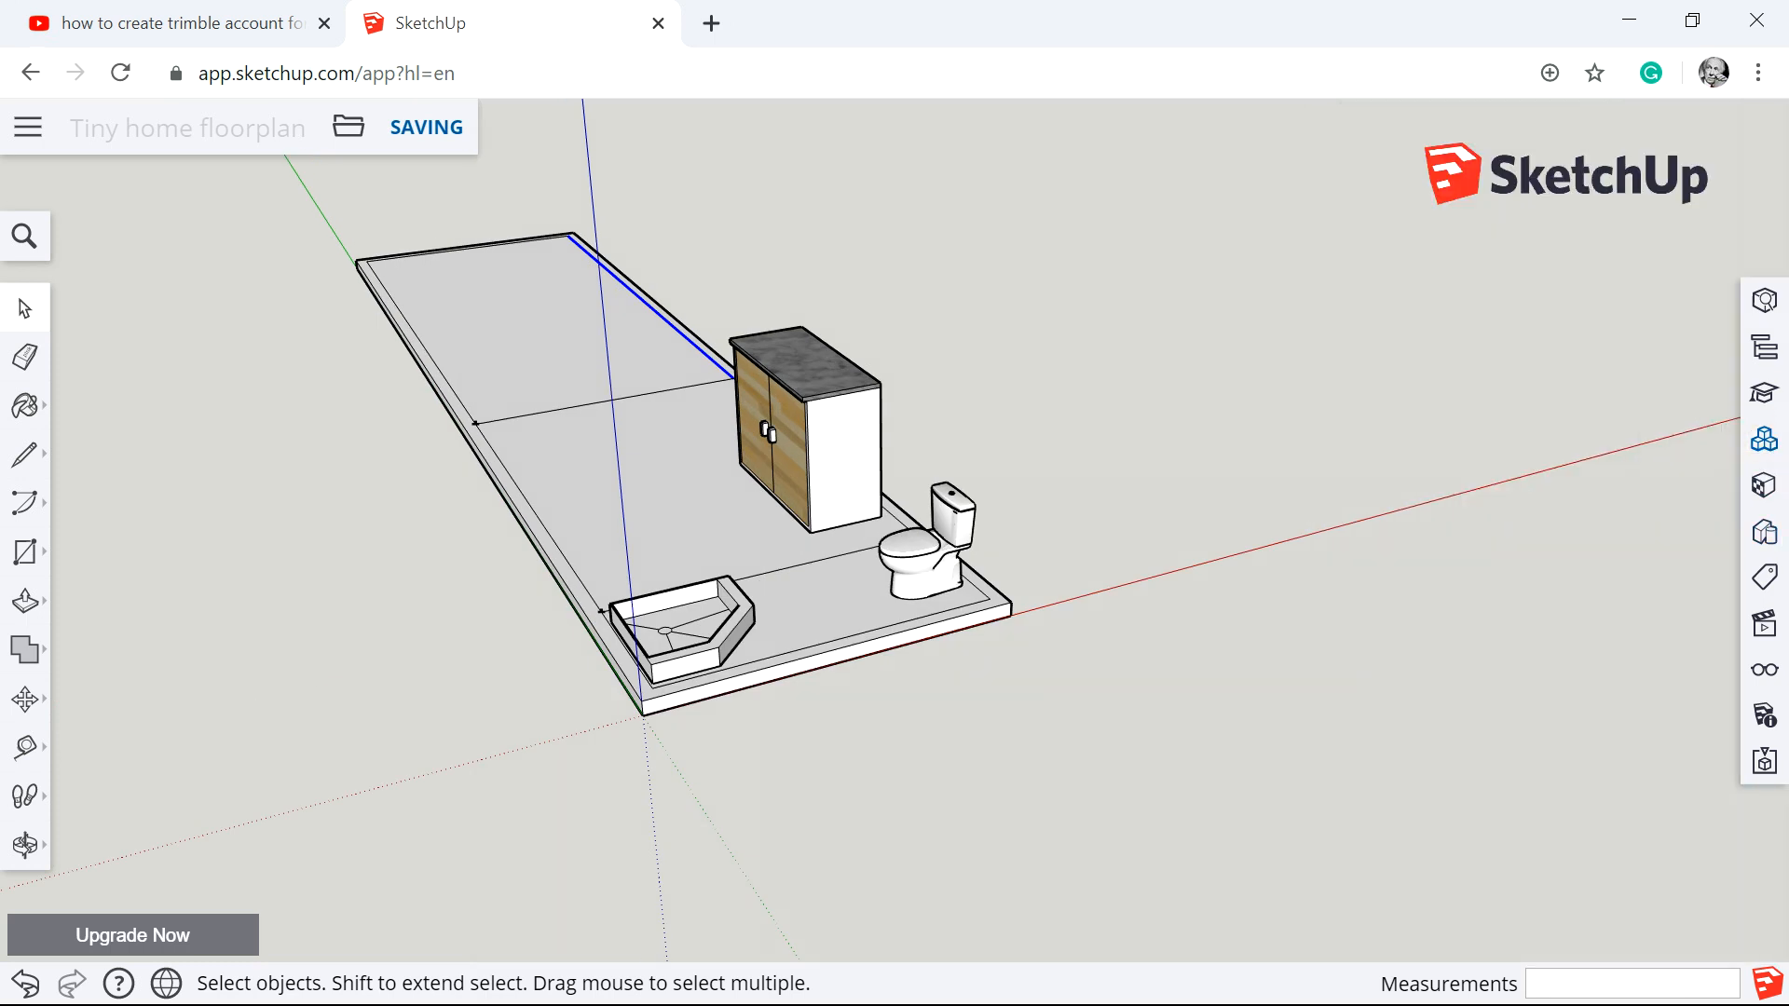
{"action": "left_click", "coordinate": [578, 816]}
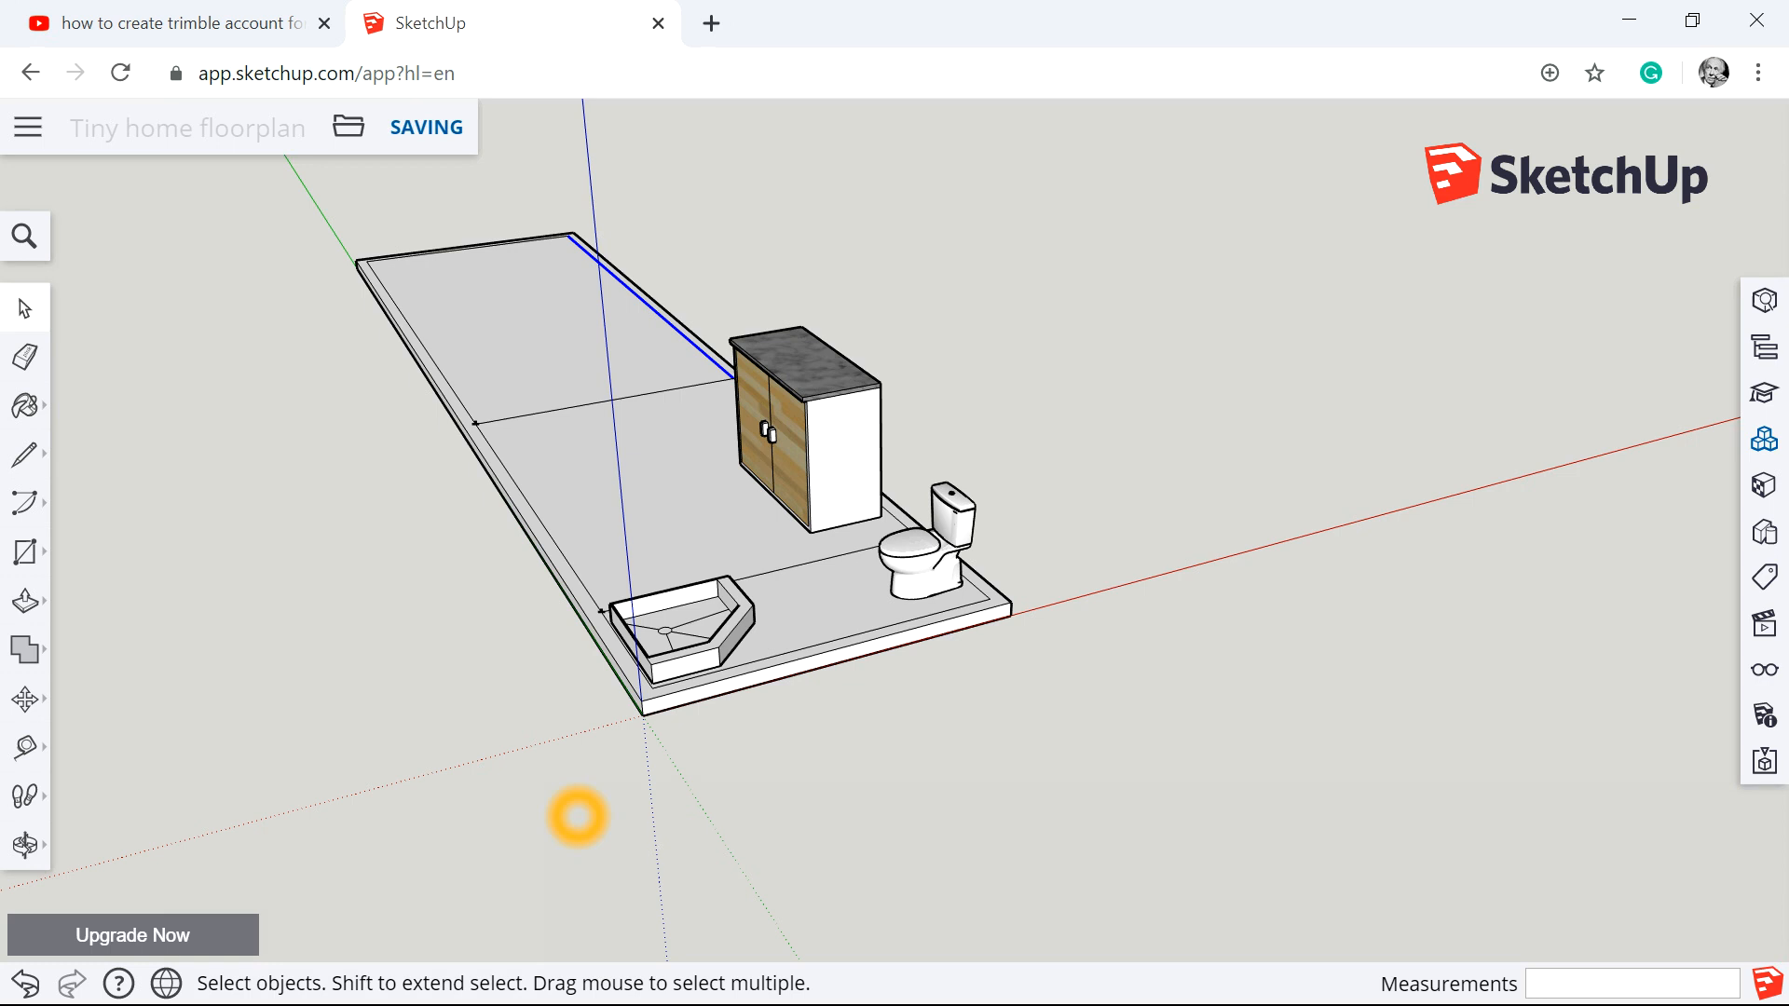